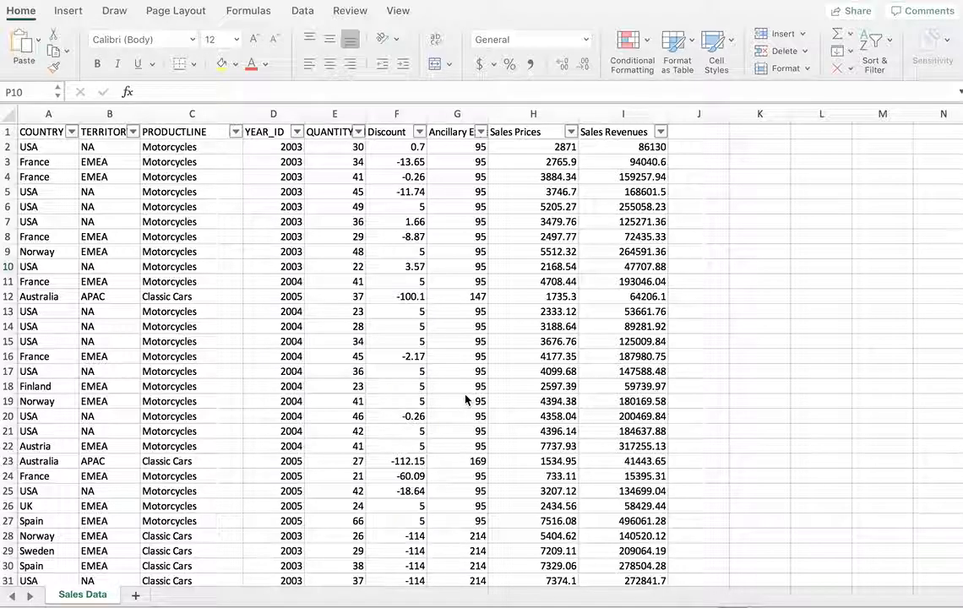
# Examine the sales records from the first row down to the end of the data and return to the header row
pyautogui.scroll(-20, 466, 399)
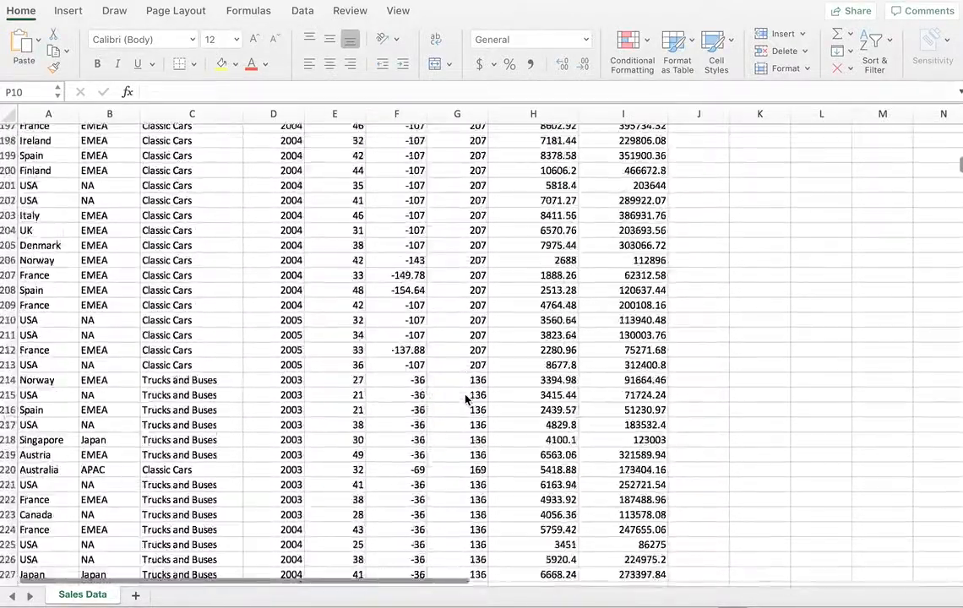
pyautogui.scroll(-20, 465, 399)
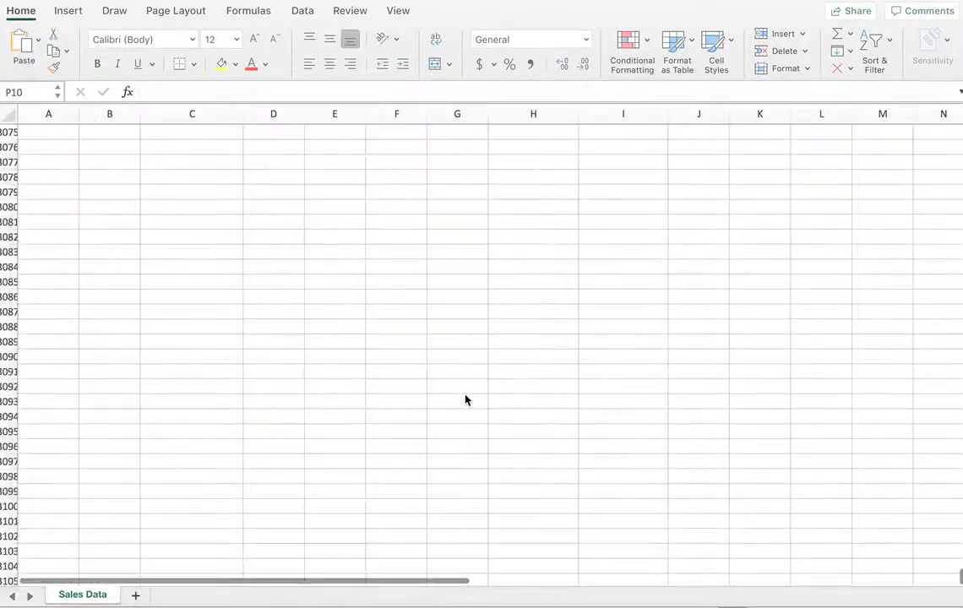
pyautogui.scroll(20, 466, 399)
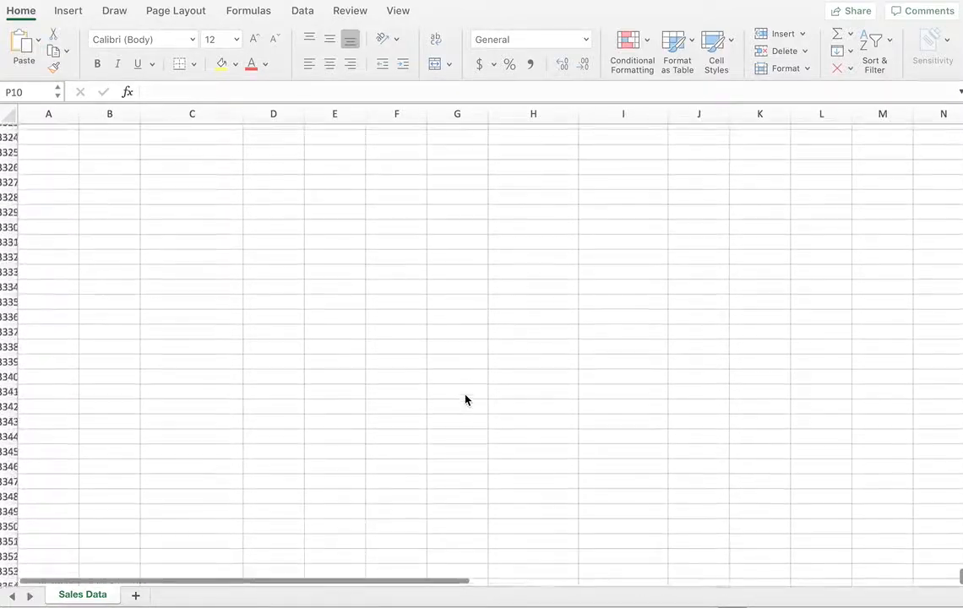
pyautogui.scroll(-20, 465, 400)
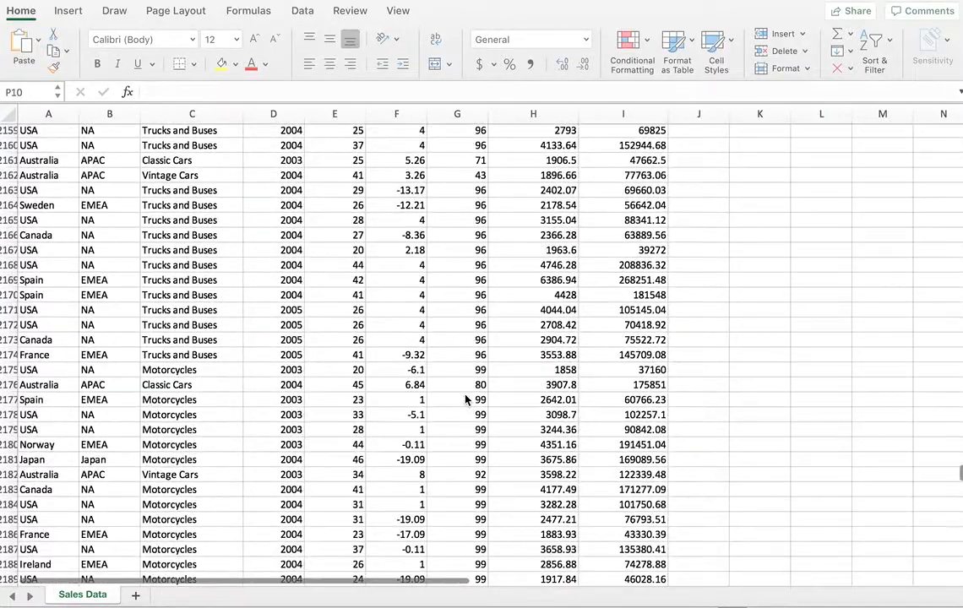
pyautogui.scroll(-20, 466, 399)
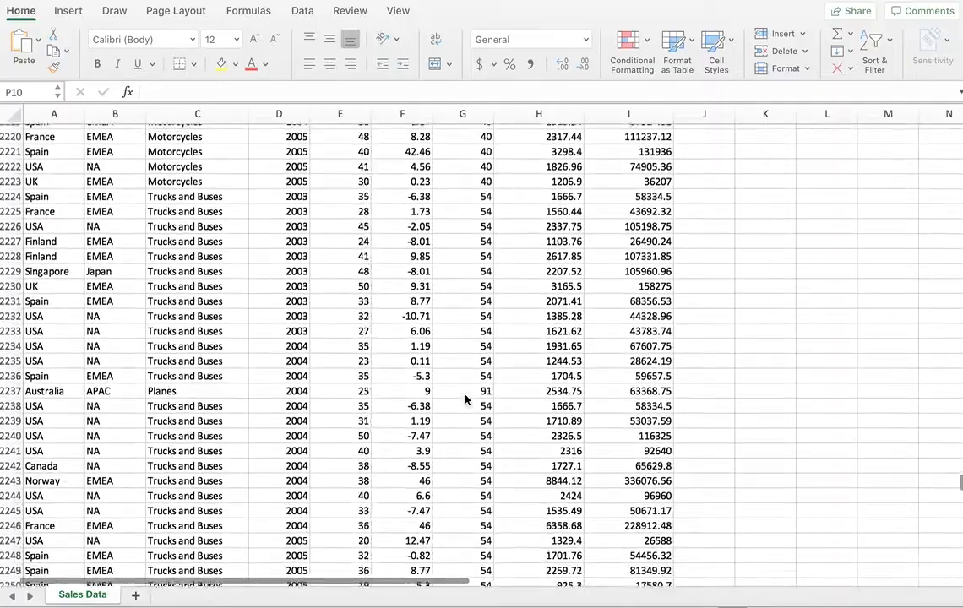
pyautogui.scroll(-20, 466, 400)
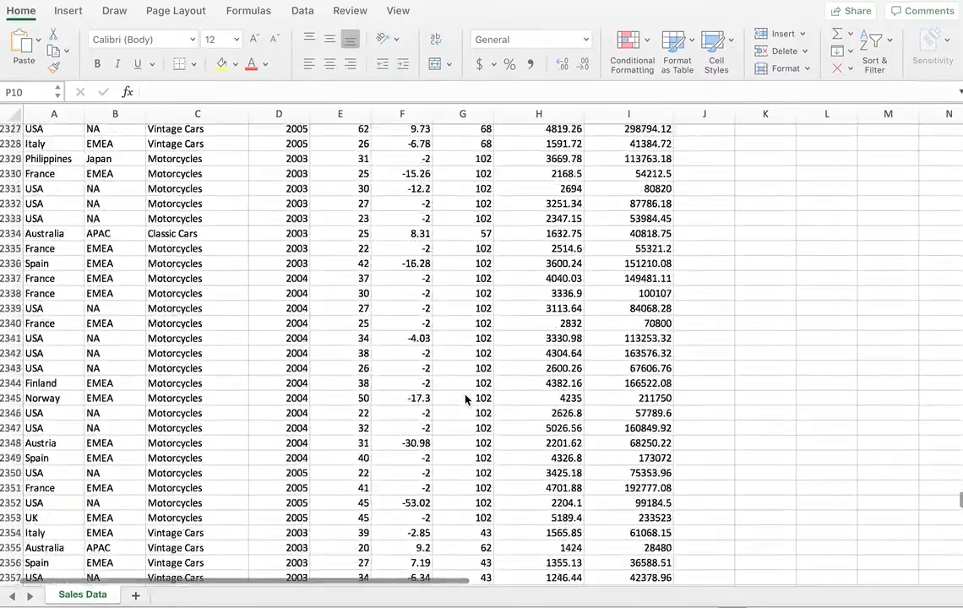
pyautogui.scroll(-20, 465, 400)
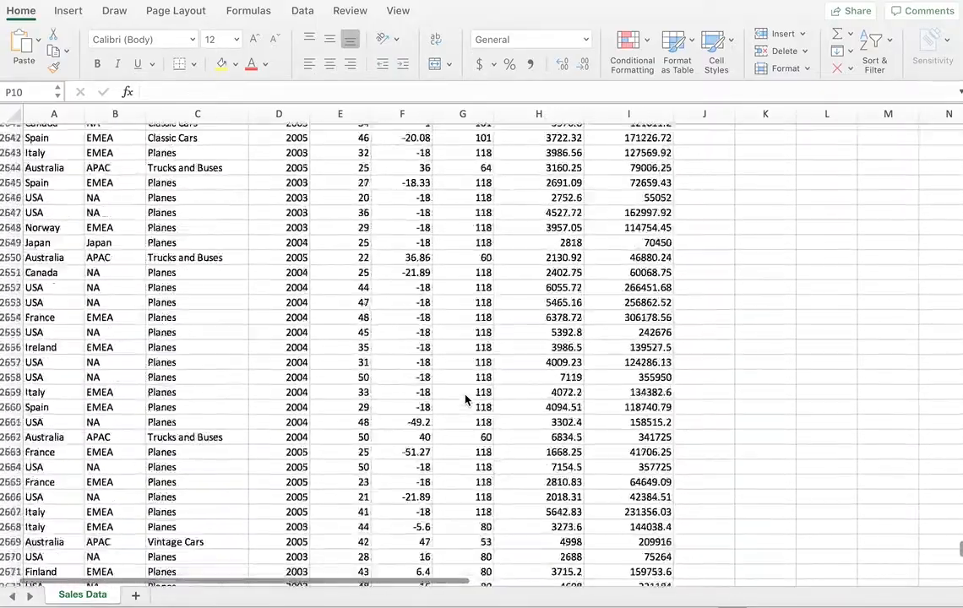
pyautogui.scroll(1, 465, 400)
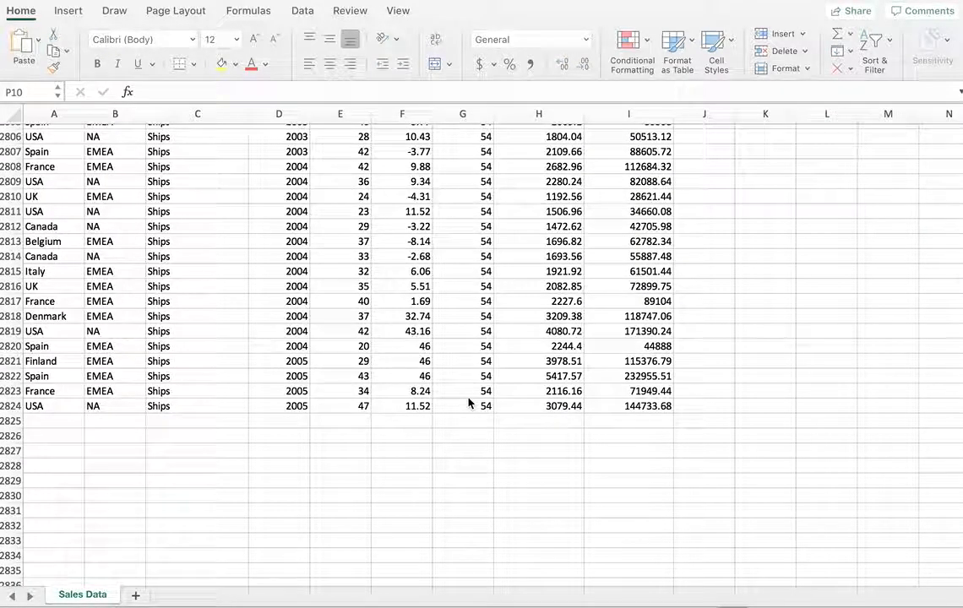
pyautogui.scroll(20, 469, 404)
pyautogui.scroll(20, 469, 404)
pyautogui.scroll(20, 469, 404)
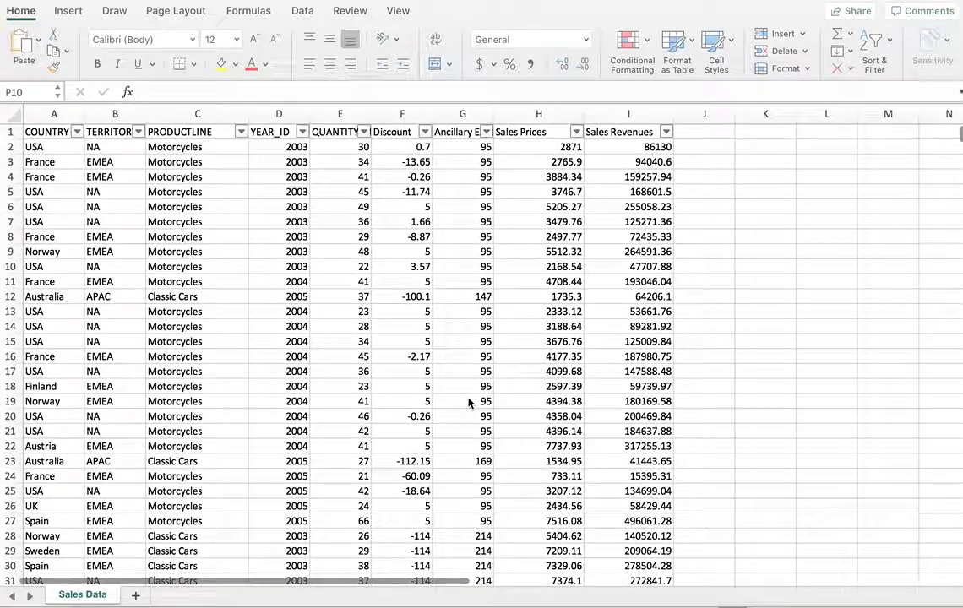
# Inspect the COUNTRY and TERRITORY column headers in A1 and B1
pyautogui.click(49, 133)
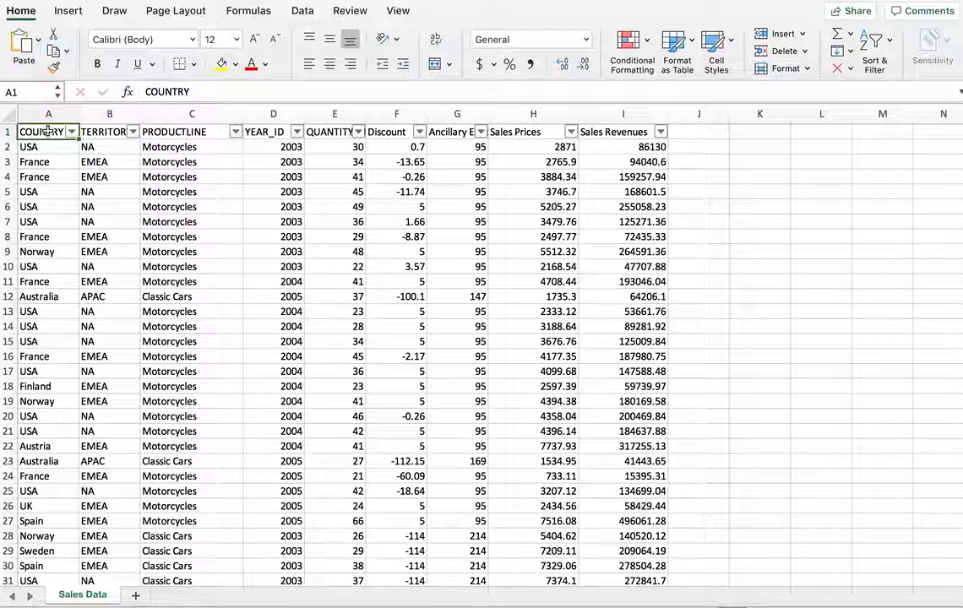
pyautogui.click(101, 133)
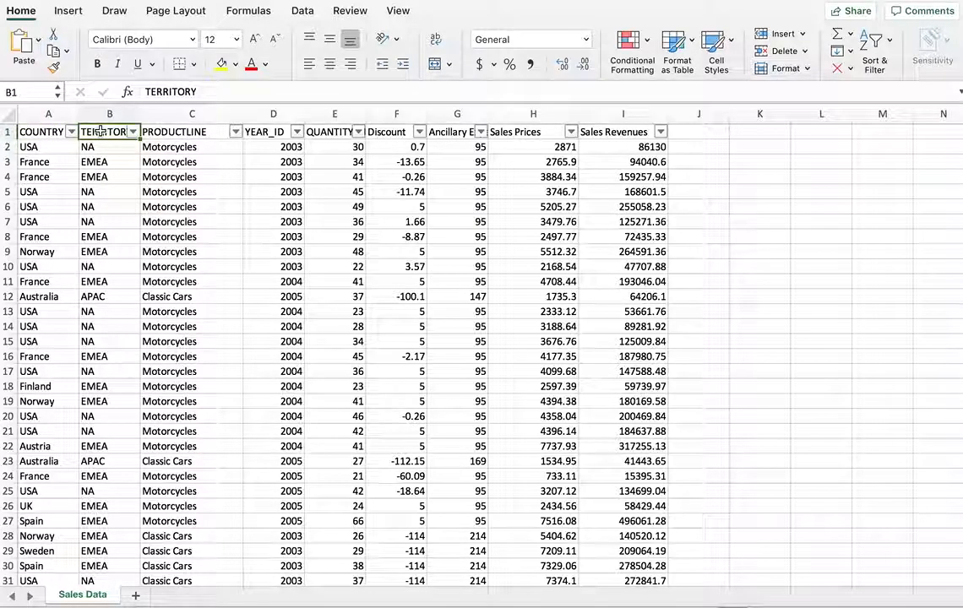
pyautogui.click(54, 131)
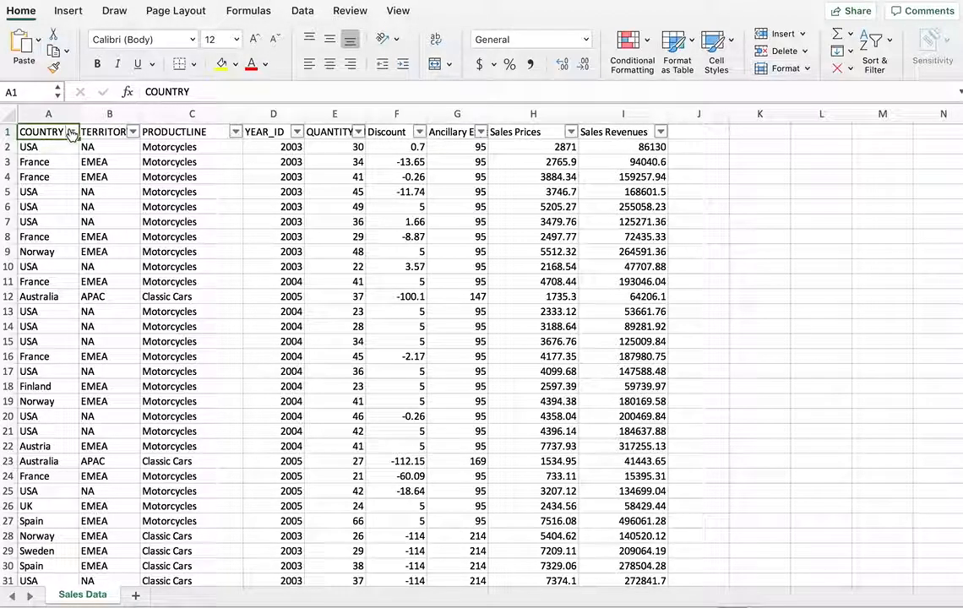
pyautogui.click(337, 0)
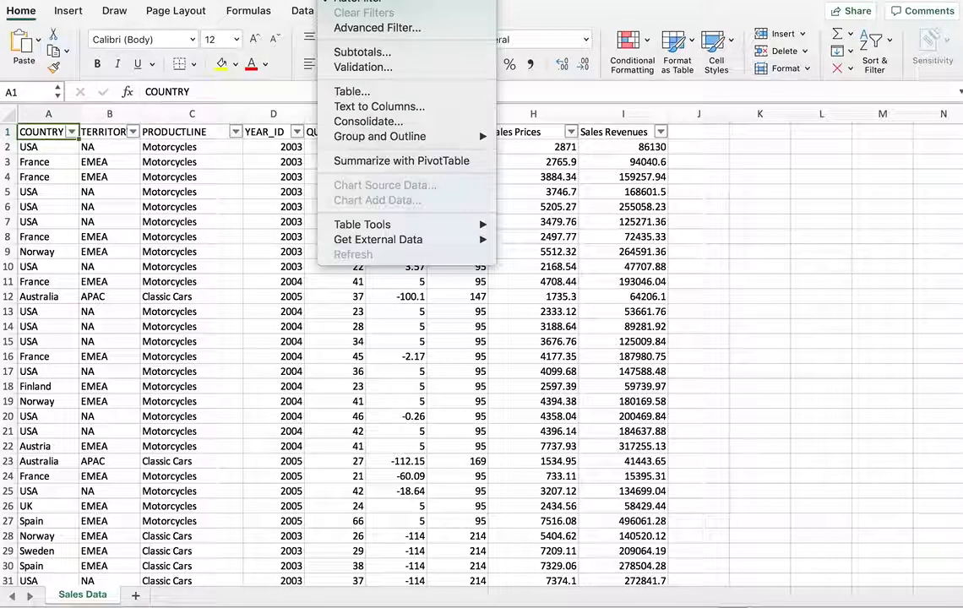
pyautogui.moveTo(297, 0)
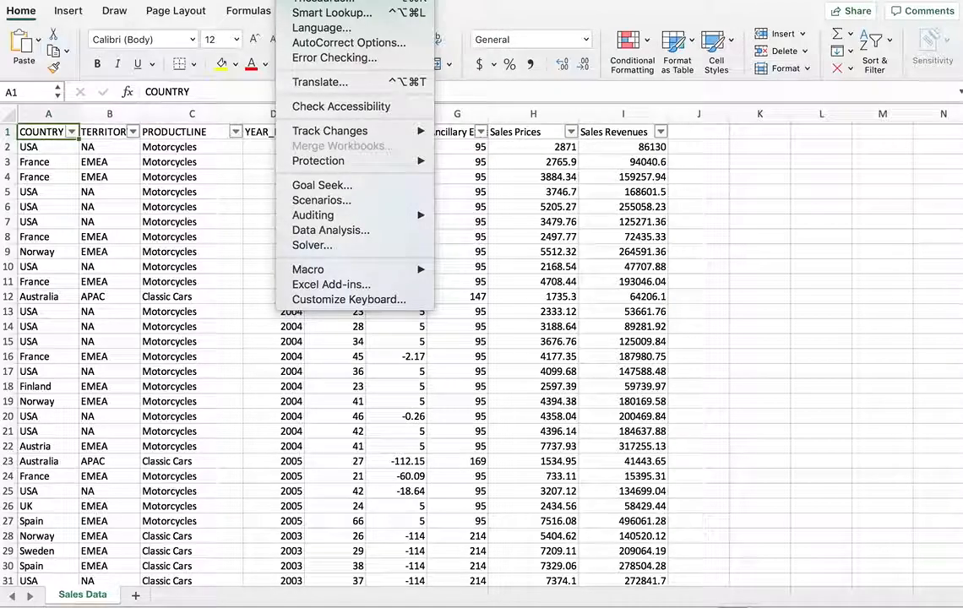
pyautogui.moveTo(203, 0)
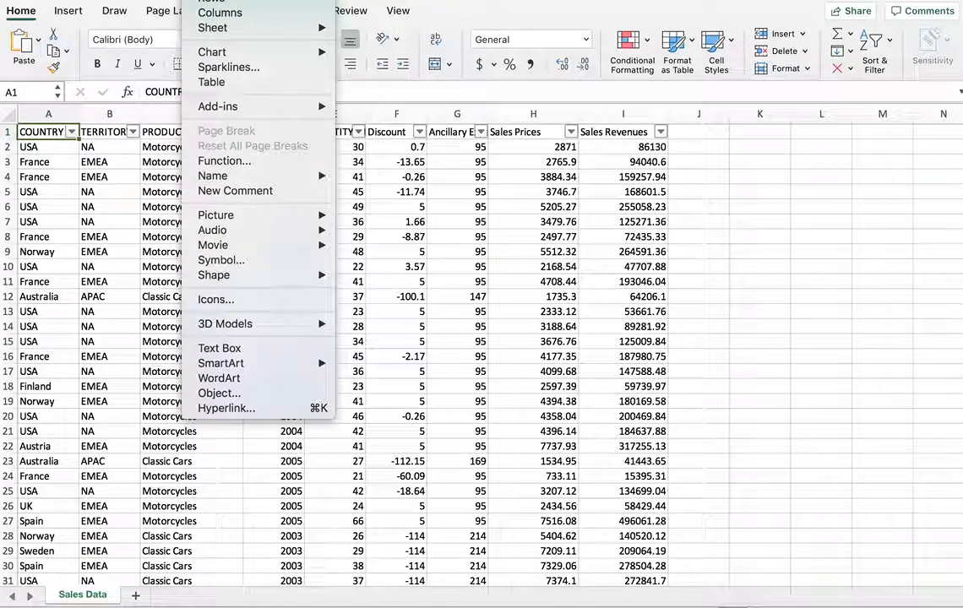
pyautogui.click(156, 36)
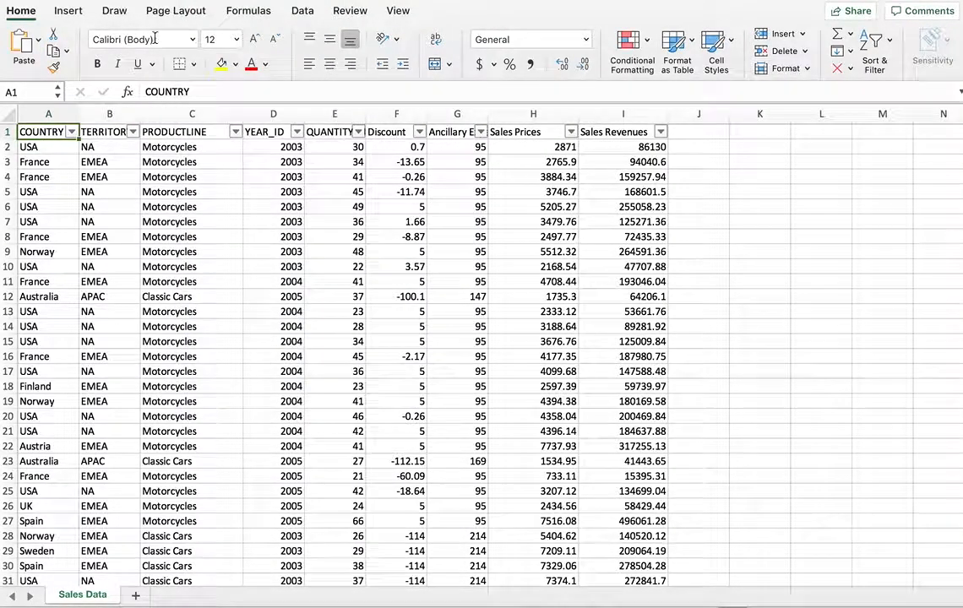
# Remove the filters from the header row of the sales data and reapply them
pyautogui.click(301, 11)
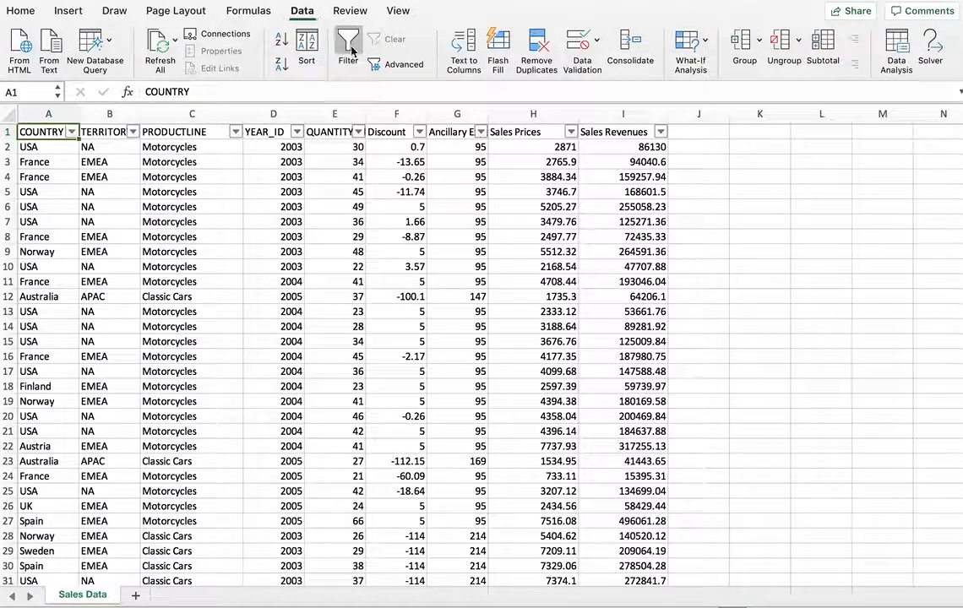
pyautogui.click(346, 43)
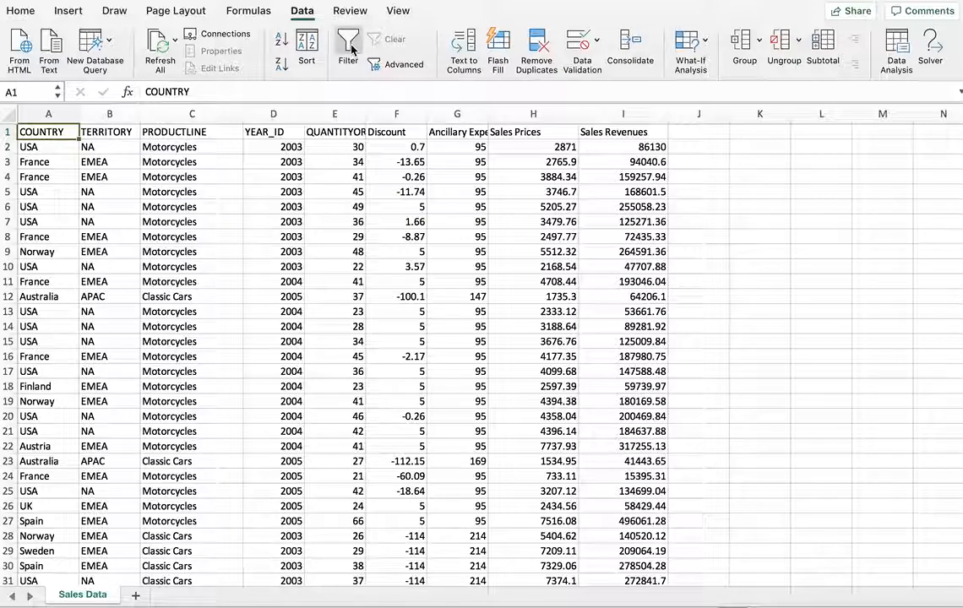
pyautogui.click(349, 49)
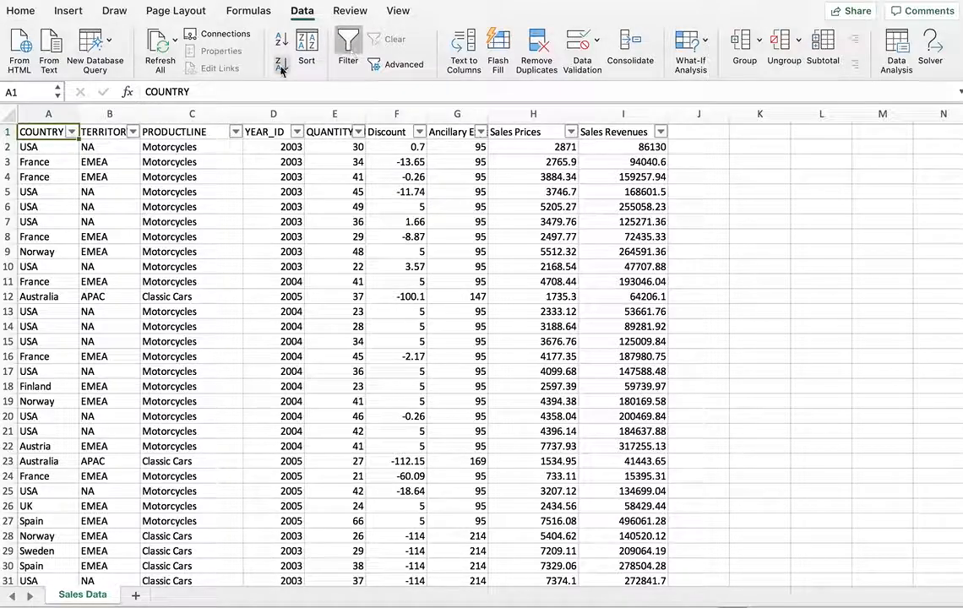
# Review the complete list of countries in the COUNTRY column's filter and close it without filtering
pyautogui.click(72, 131)
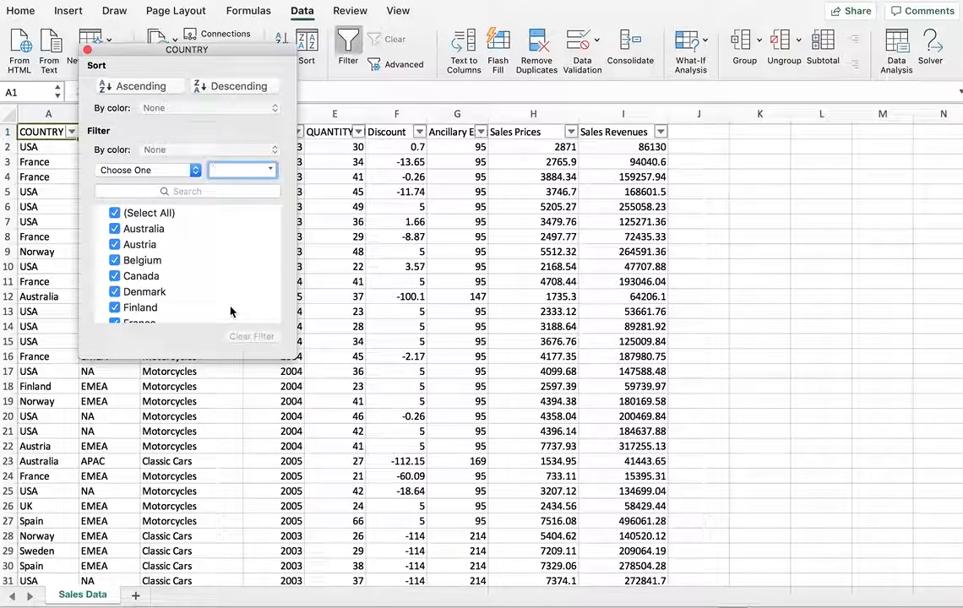
pyautogui.scroll(-10, 229, 313)
pyautogui.scroll(10, 229, 312)
pyautogui.scroll(1, 230, 313)
pyautogui.scroll(-4, 229, 312)
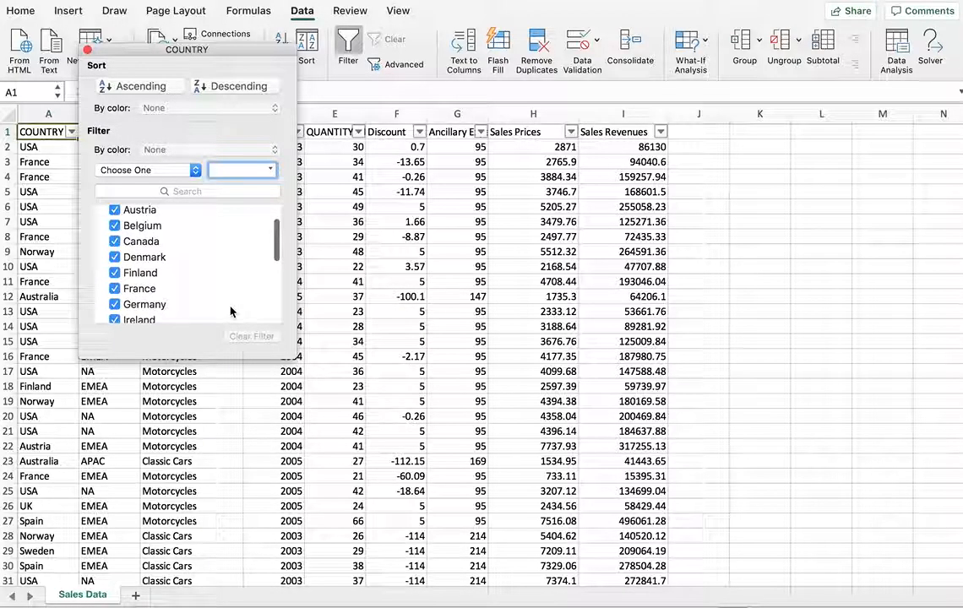
pyautogui.scroll(-4, 230, 312)
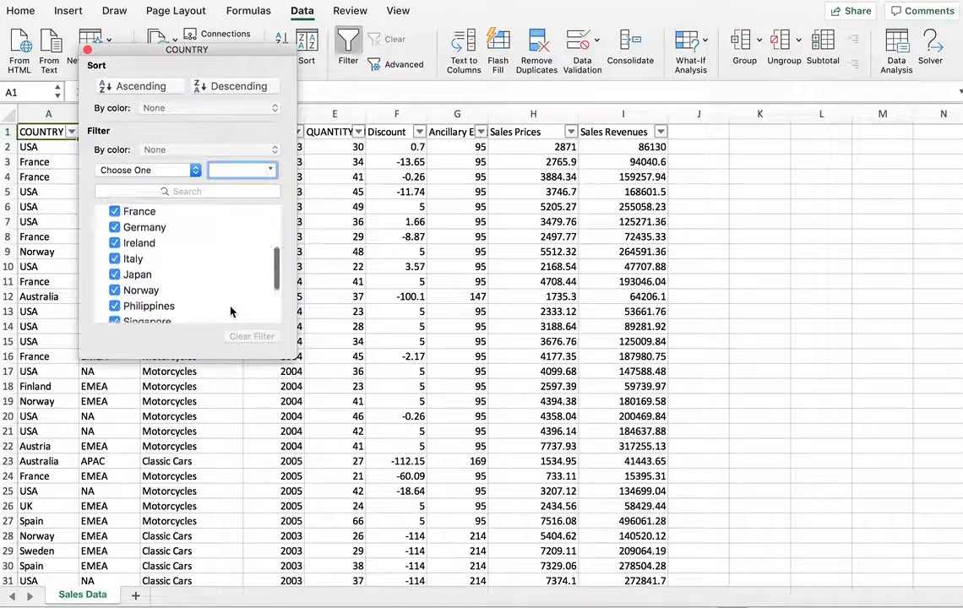
pyautogui.scroll(-2, 230, 312)
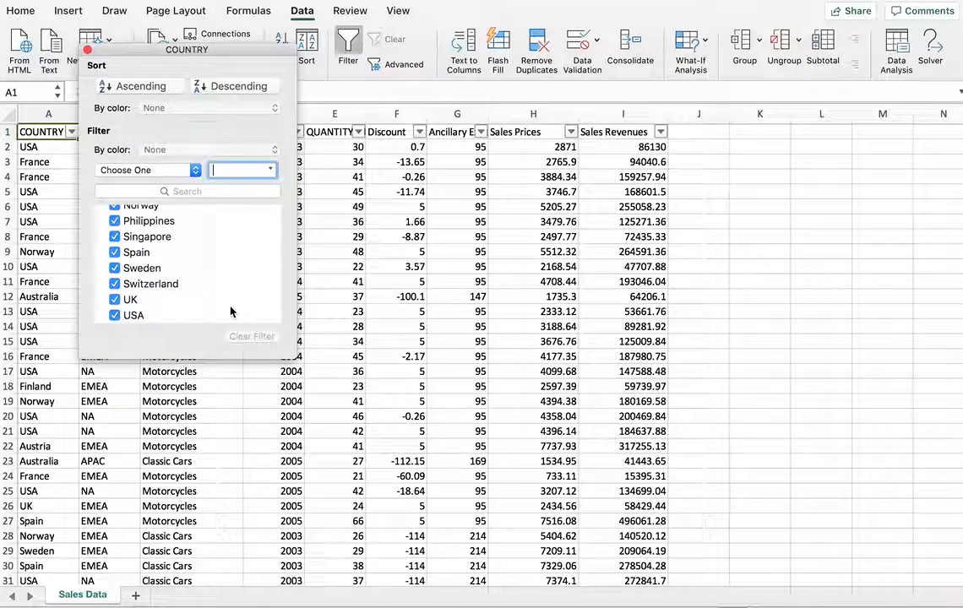
pyautogui.click(88, 51)
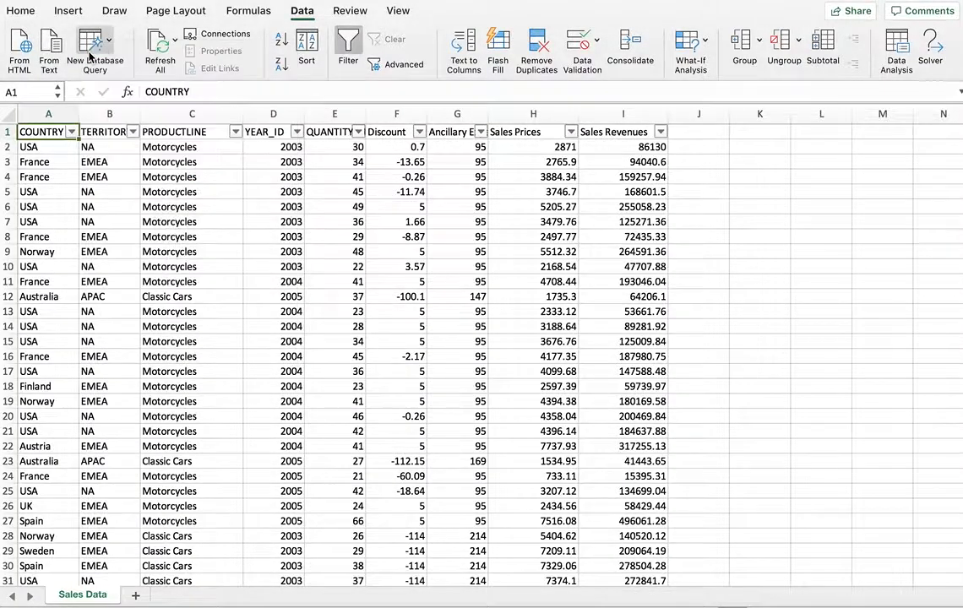
# Review the available filter values of the TERRITORY and PRODUCTLINE columns, leaving both unfiltered
pyautogui.click(133, 133)
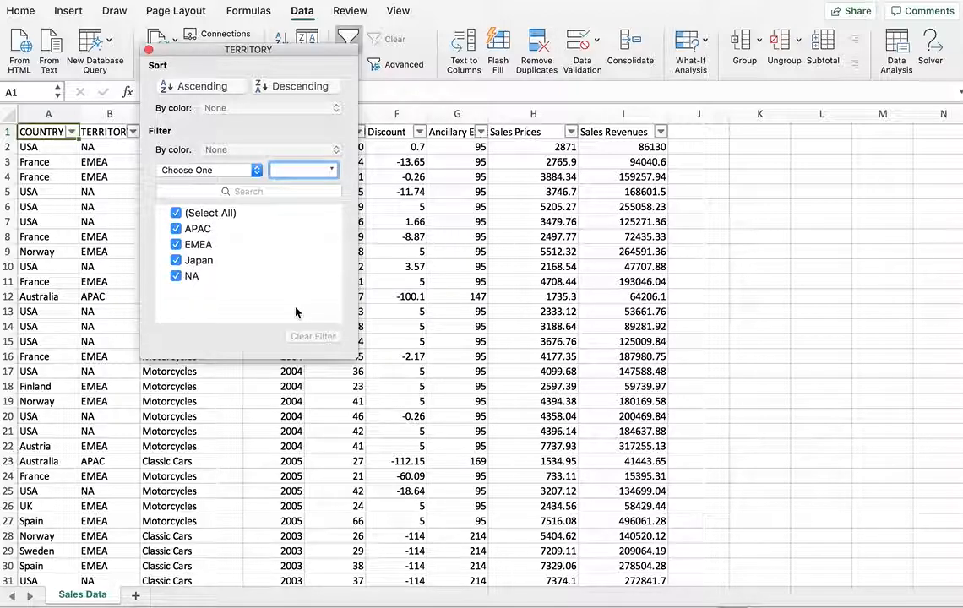
pyautogui.click(149, 50)
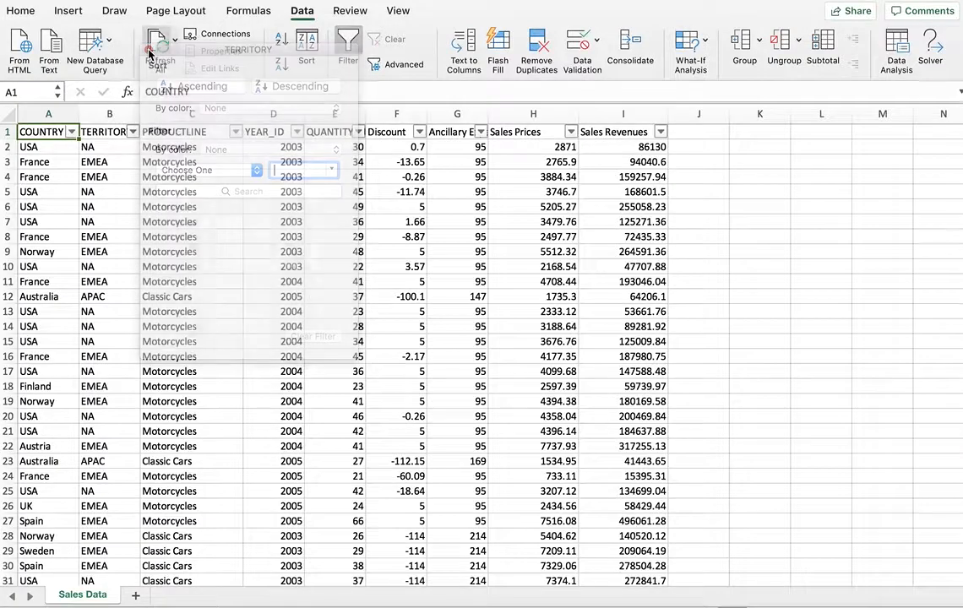
pyautogui.click(192, 129)
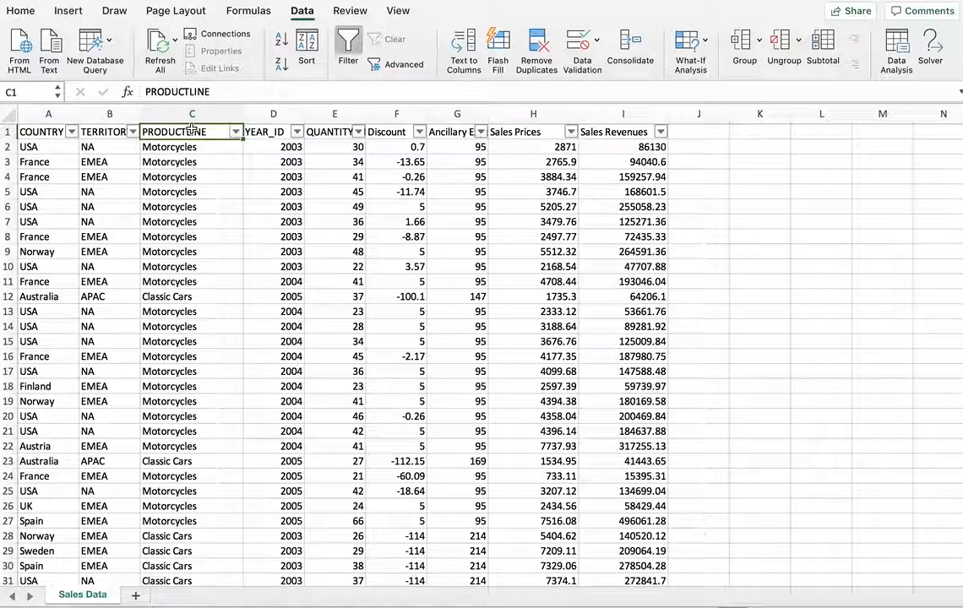
pyautogui.click(235, 132)
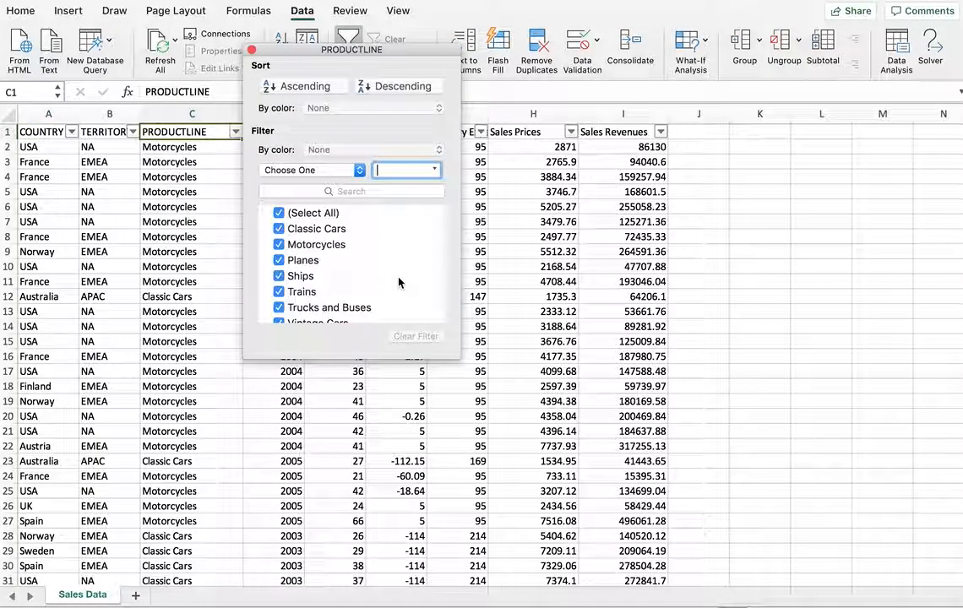
pyautogui.scroll(-1, 398, 282)
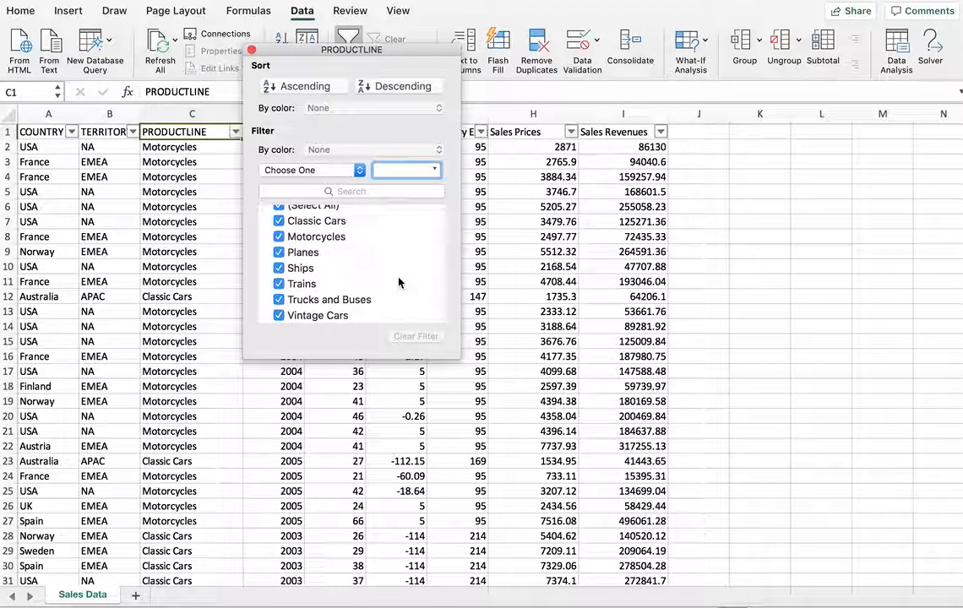
pyautogui.click(224, 49)
# Check which years the YEAR_ID column's filter offers and close it without filtering
pyautogui.click(264, 135)
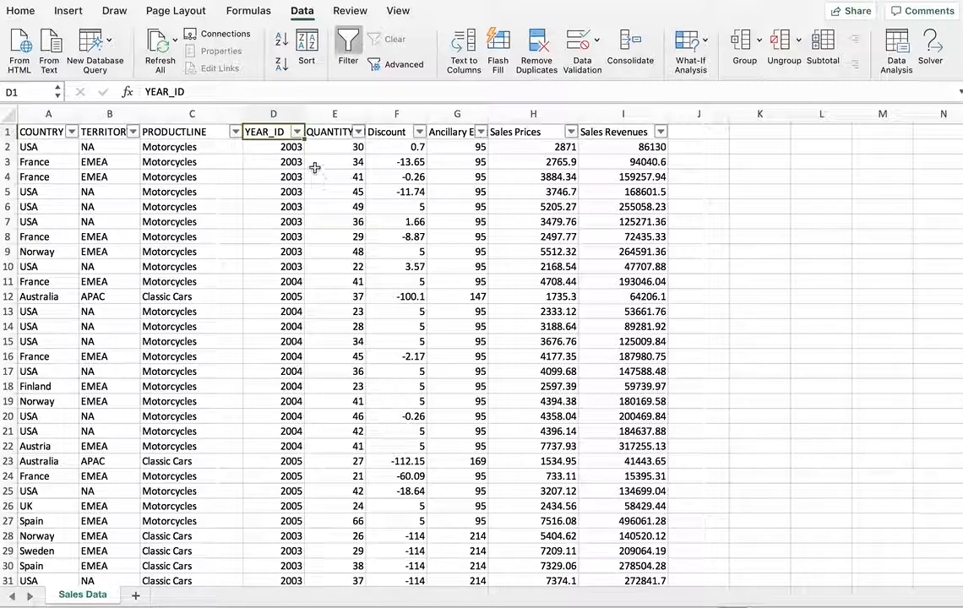
pyautogui.click(297, 132)
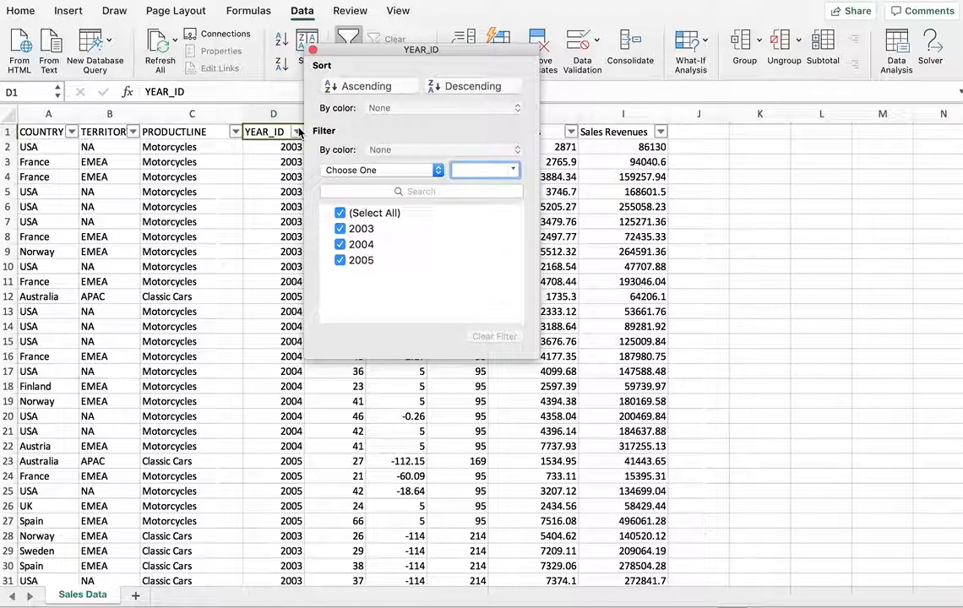
pyautogui.click(254, 207)
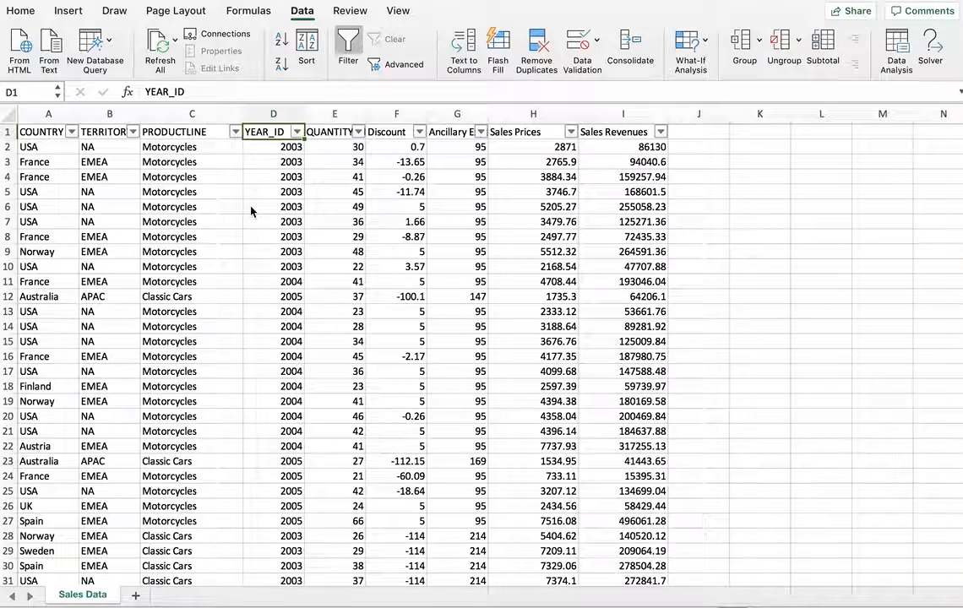
# Inspect the QUANTITYORDERED header and check the filters of the QUANTITYORDERED and Discount columns
pyautogui.click(358, 132)
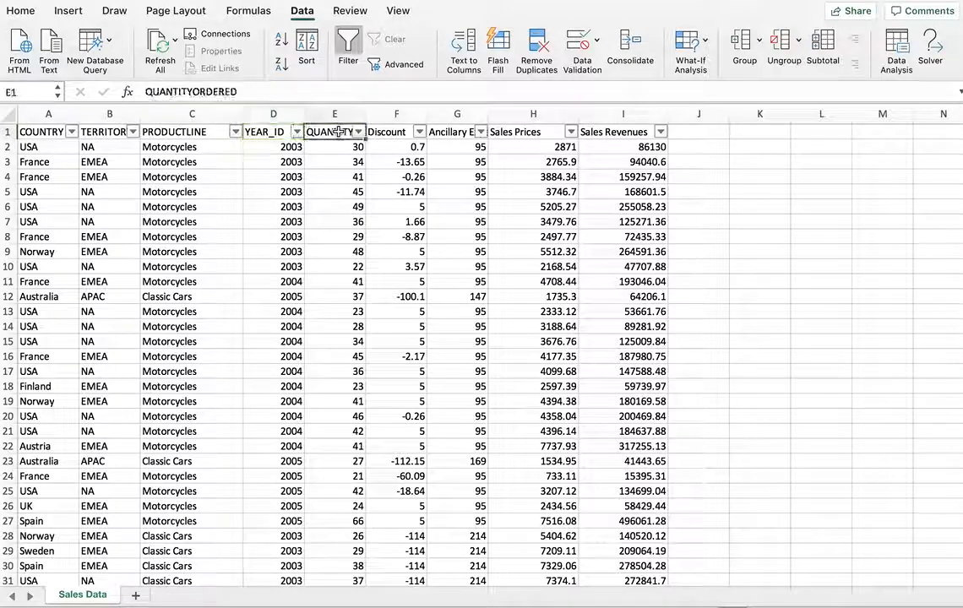
pyautogui.click(360, 133)
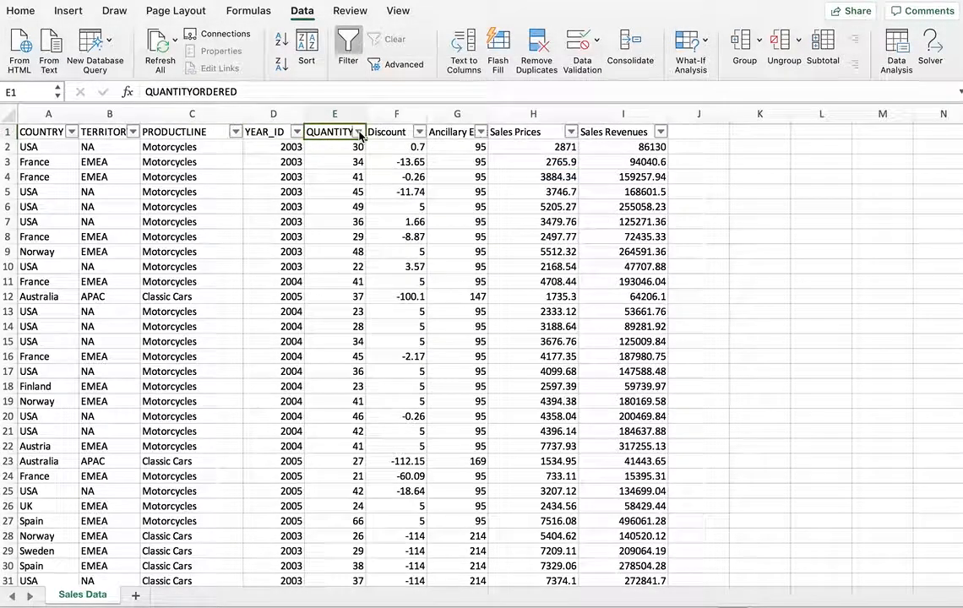
pyautogui.click(417, 133)
pyautogui.click(419, 133)
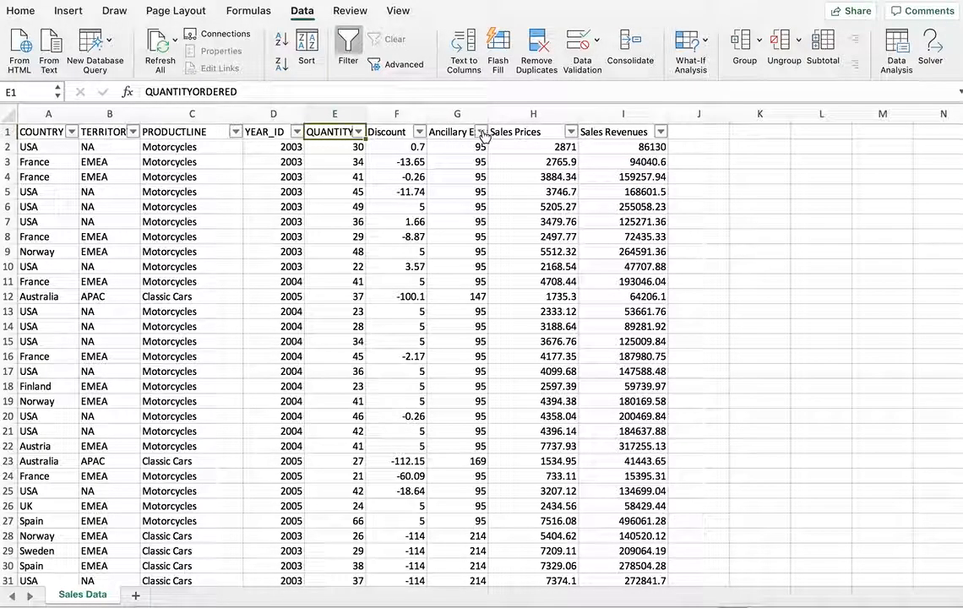
# Widen the Ancillary Expenses column, then inspect the Sales Prices and Sales Revenues headers and the formulas in the first Sales Revenues cells
pyautogui.moveTo(488, 113); pyautogui.dragTo(519, 113)
pyautogui.click(539, 135)
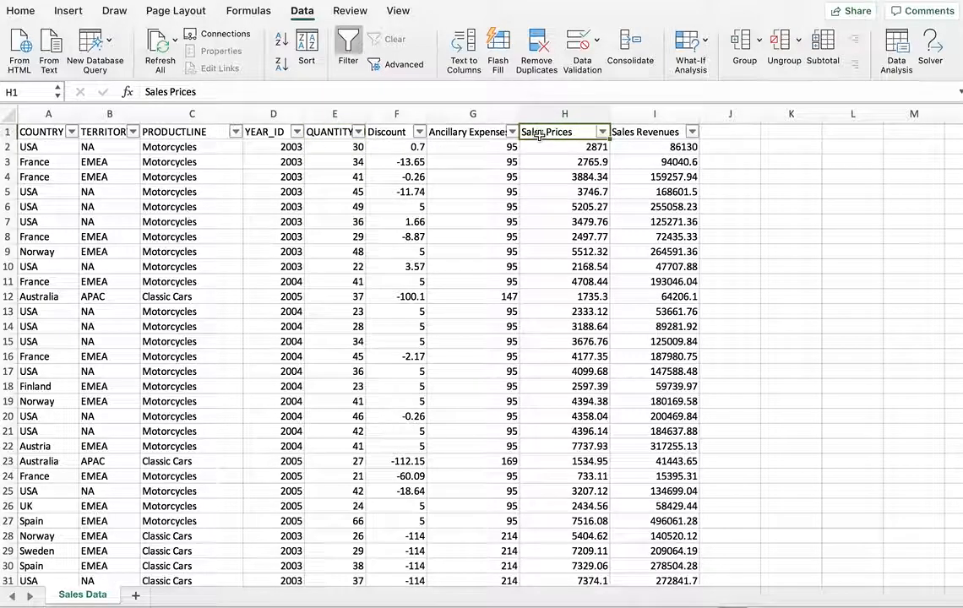
pyautogui.click(651, 132)
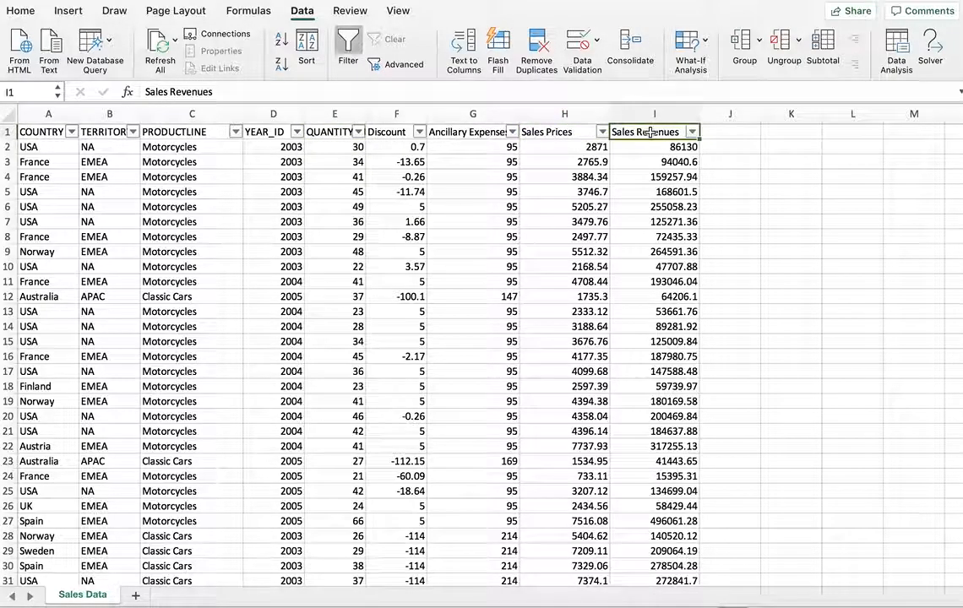
pyautogui.click(651, 147)
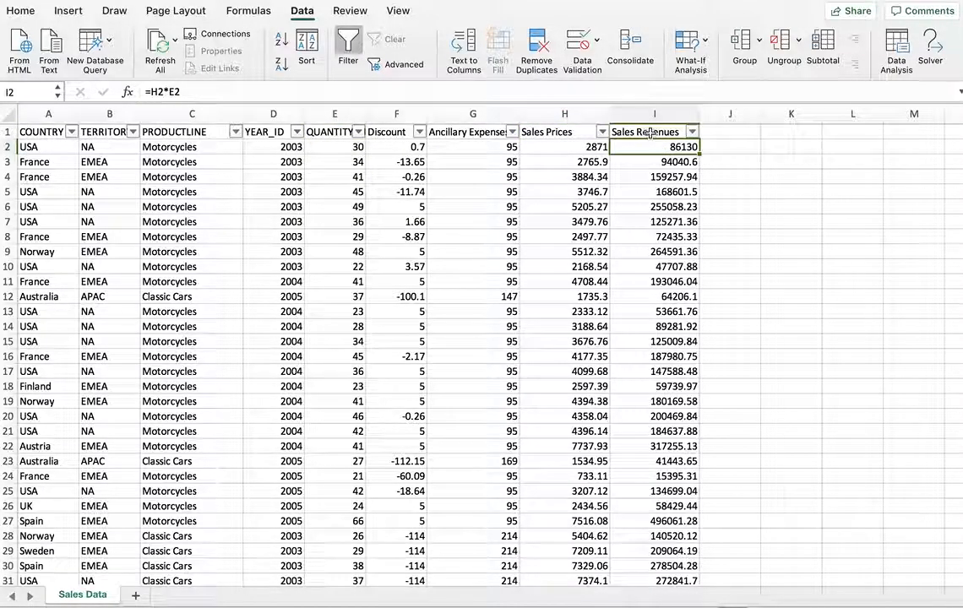
pyautogui.click(648, 132)
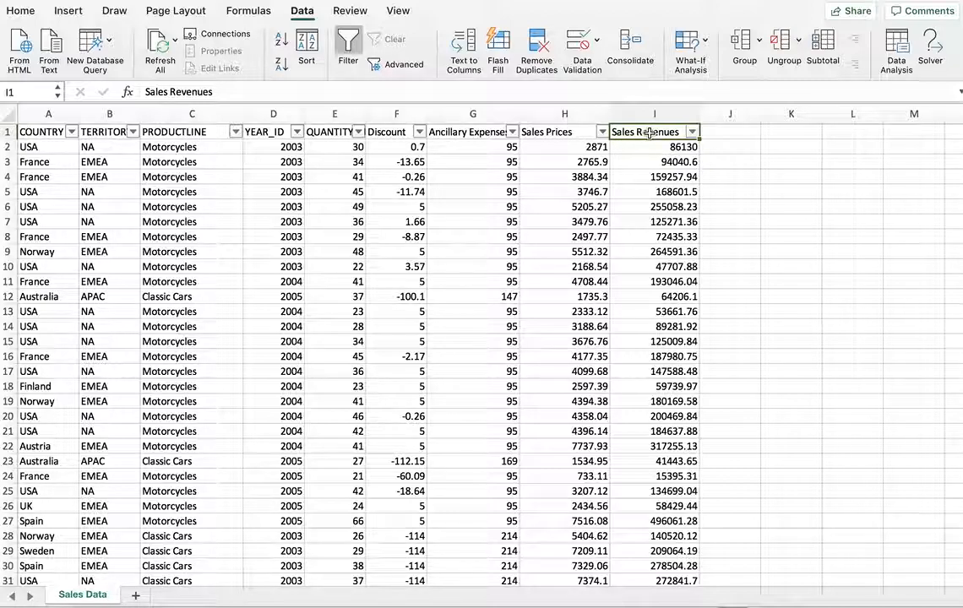
pyautogui.click(638, 165)
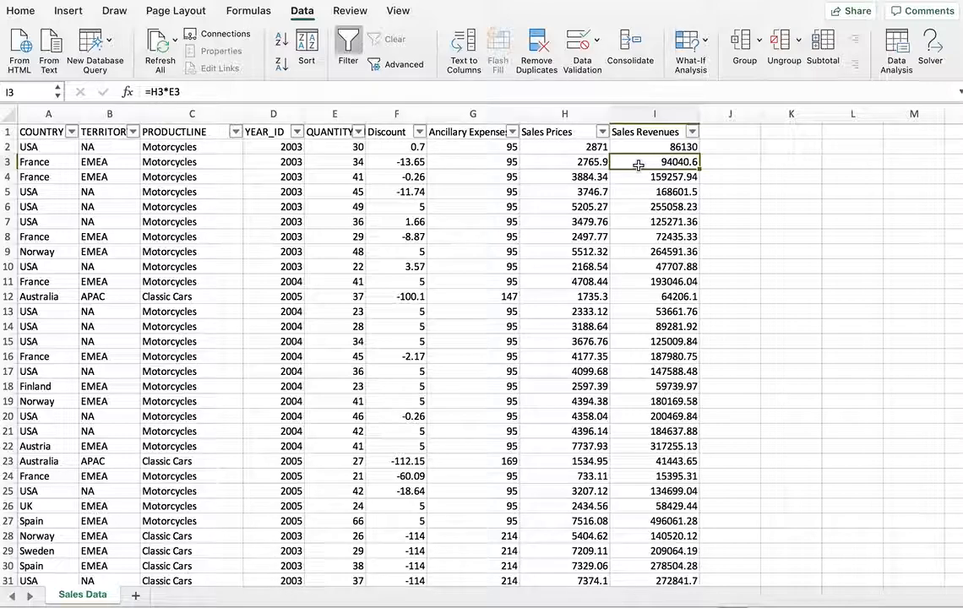
pyautogui.click(692, 132)
pyautogui.click(693, 133)
# Filter the COUNTRY column to show only the Australia records
pyautogui.click(72, 132)
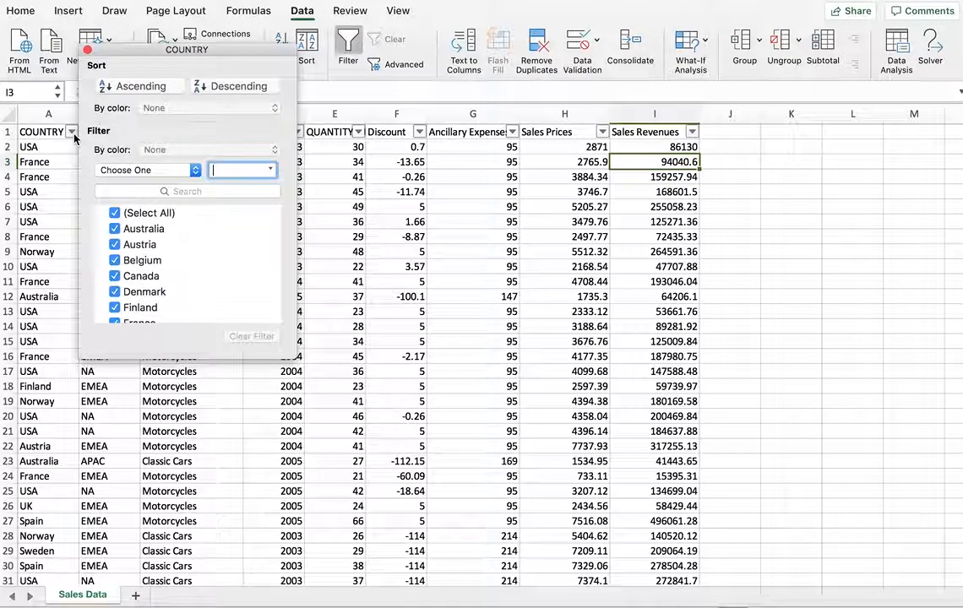
pyautogui.click(115, 213)
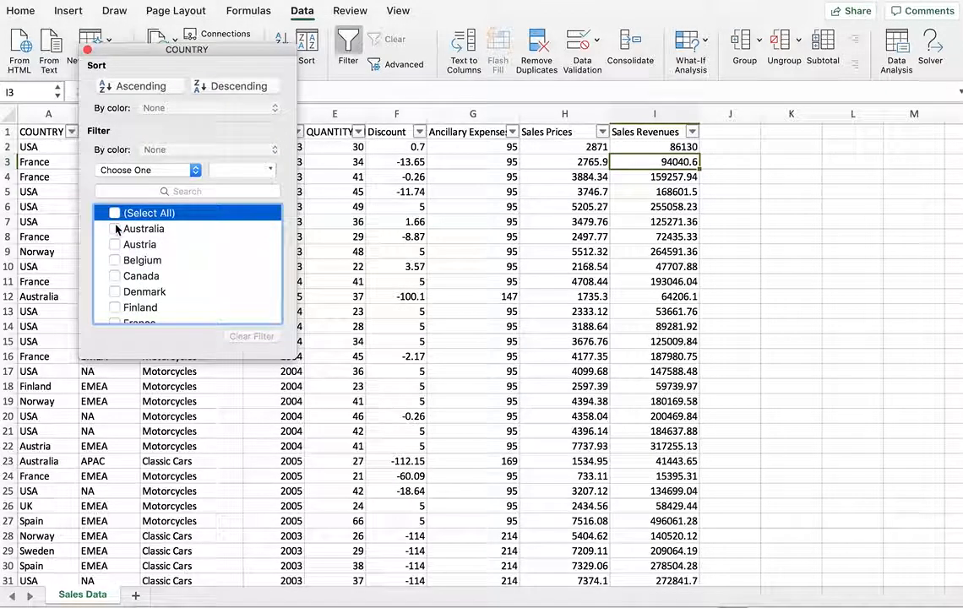
pyautogui.click(115, 228)
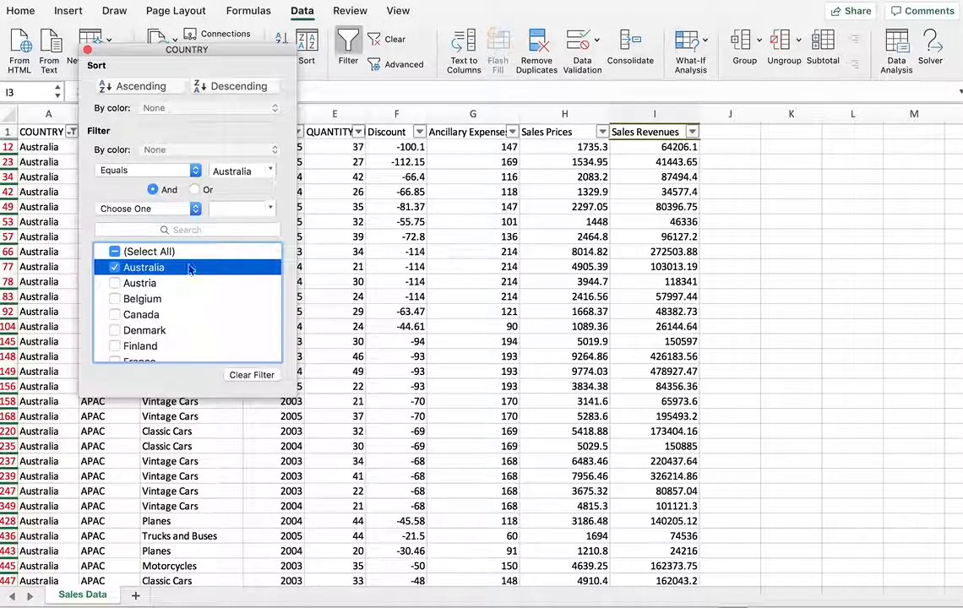
pyautogui.moveTo(199, 57); pyautogui.dragTo(373, 111)
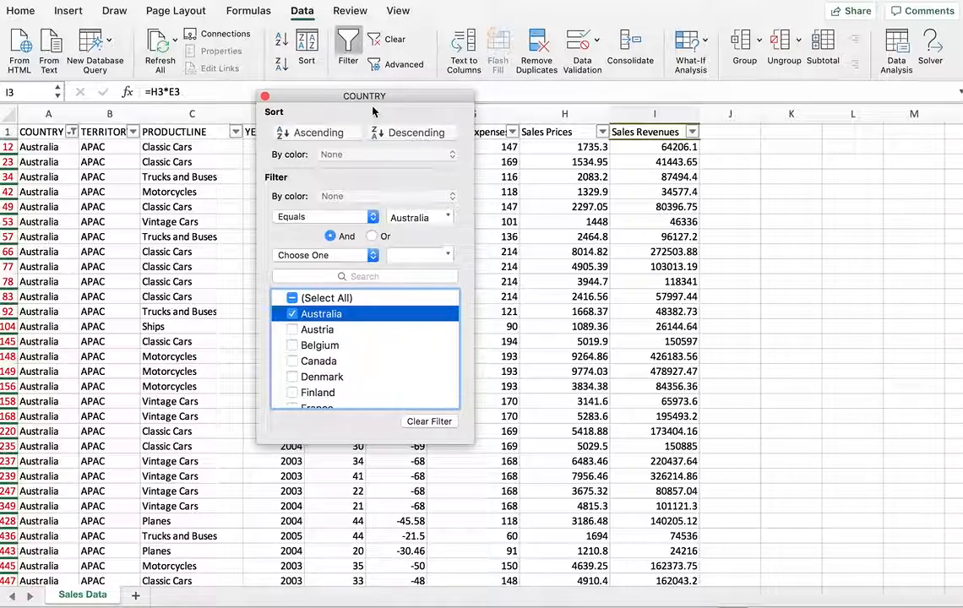
pyautogui.click(265, 97)
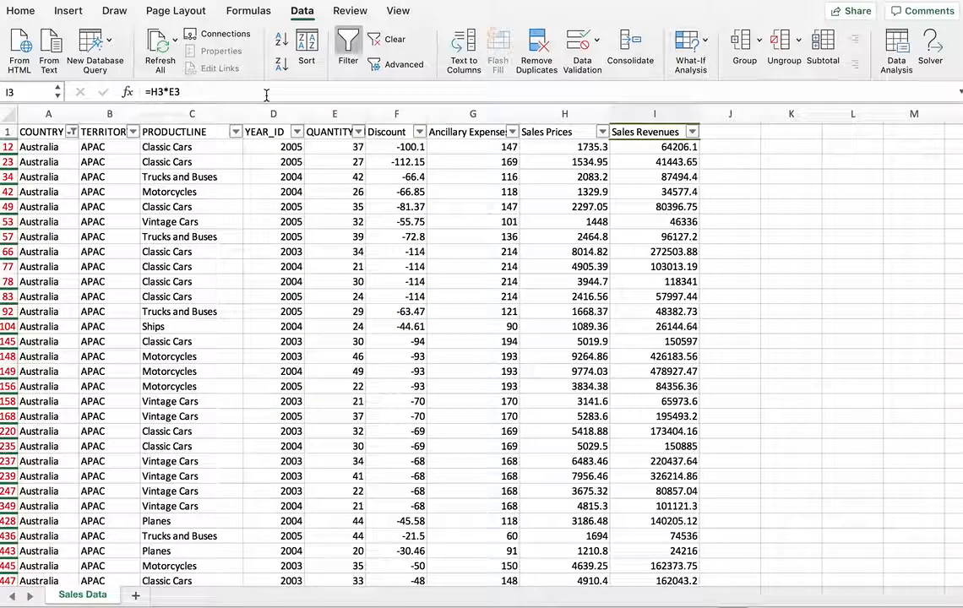
# Restore all countries in the COUNTRY column's filter and close it
pyautogui.click(72, 133)
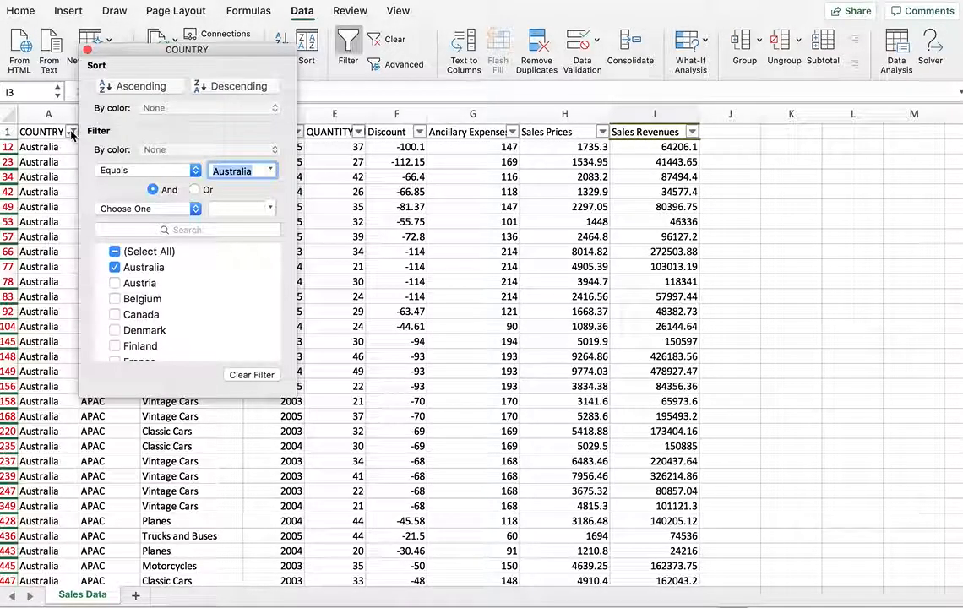
pyautogui.click(115, 251)
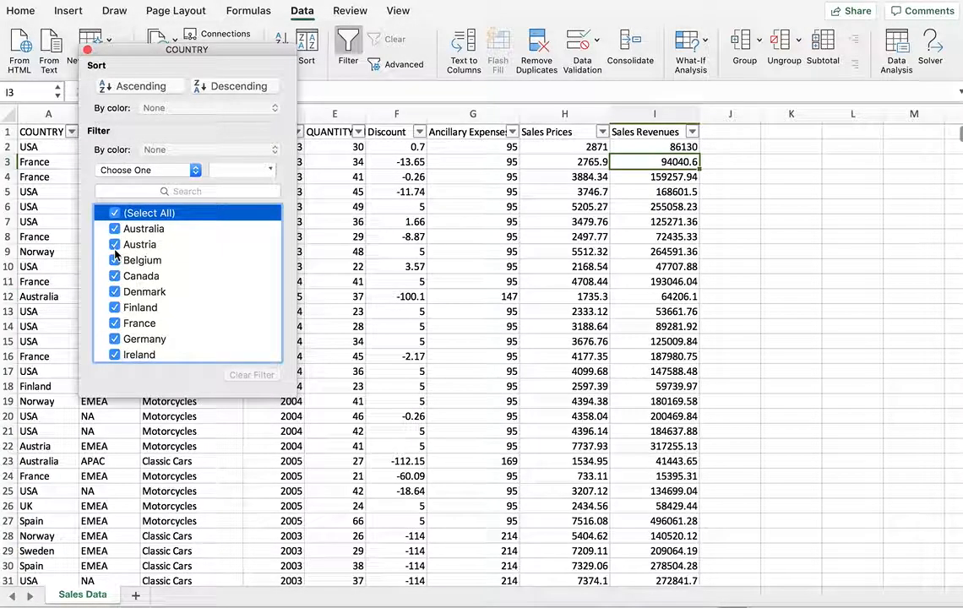
pyautogui.click(88, 50)
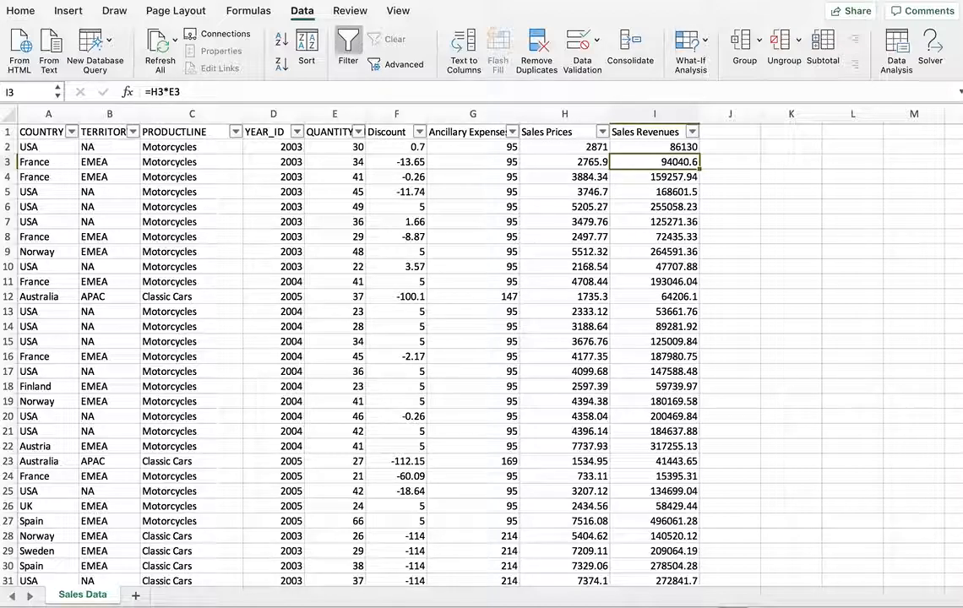
# Create a PivotTable from the range 'Sales Data'!$A$1:$I$2824 on a new worksheet
pyautogui.click(335, 0)
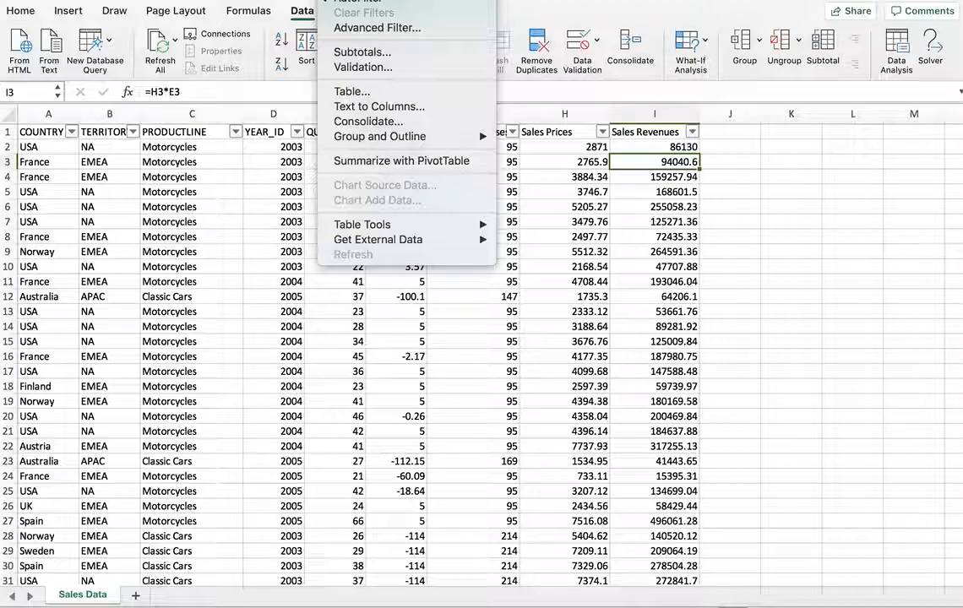
pyautogui.click(401, 161)
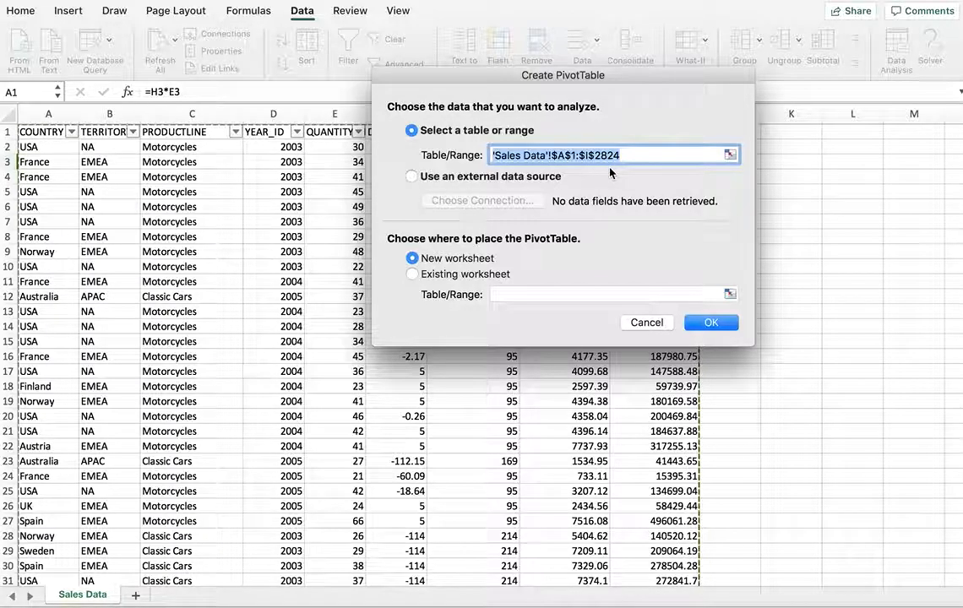
pyautogui.moveTo(604, 80); pyautogui.dragTo(568, 165)
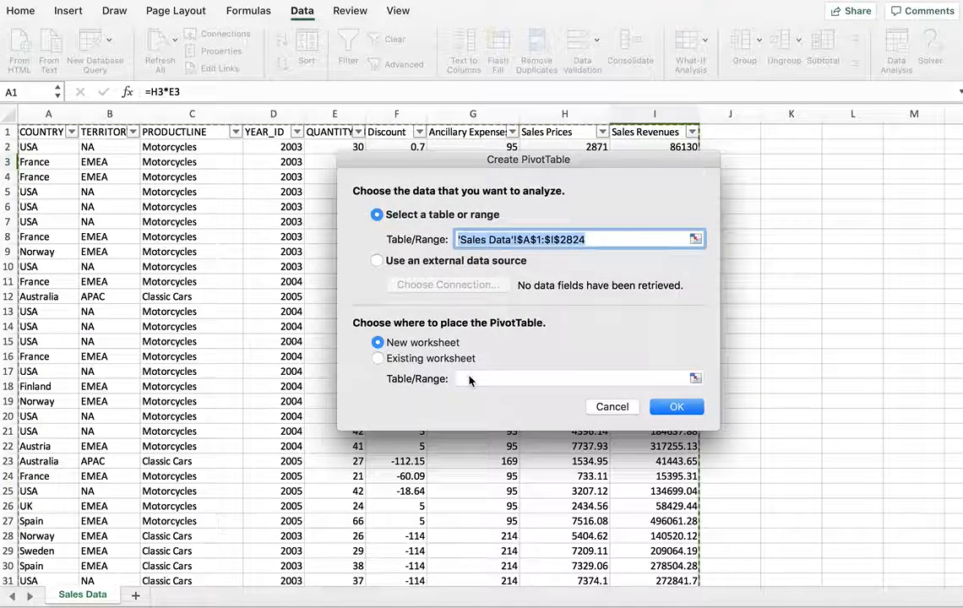
pyautogui.click(676, 409)
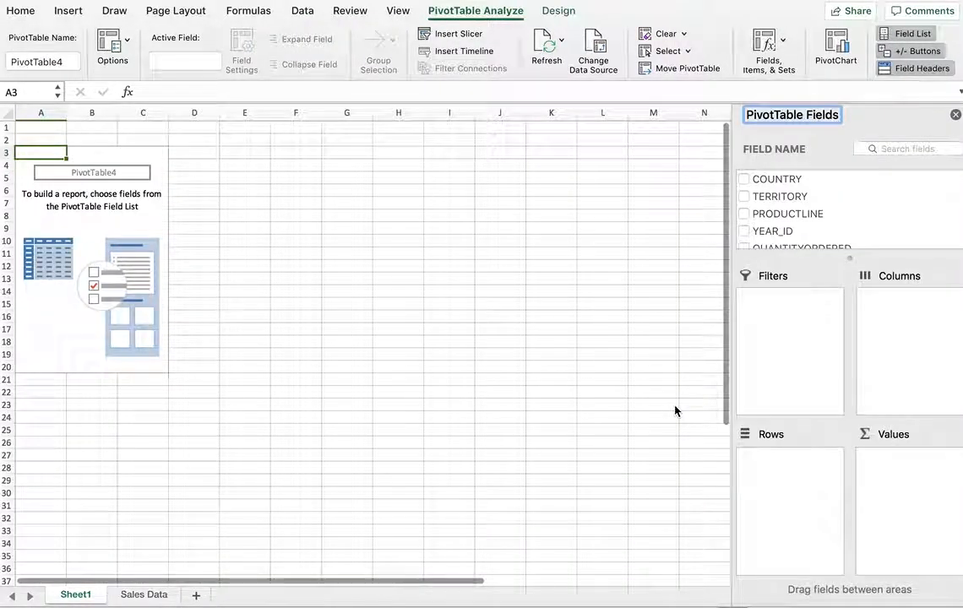
# Rename the new worksheet as Pivot Table
pyautogui.doubleClick(76, 595)
pyautogui.write('Pivot Table')
pyautogui.press('Return')
pyautogui.click(233, 529)
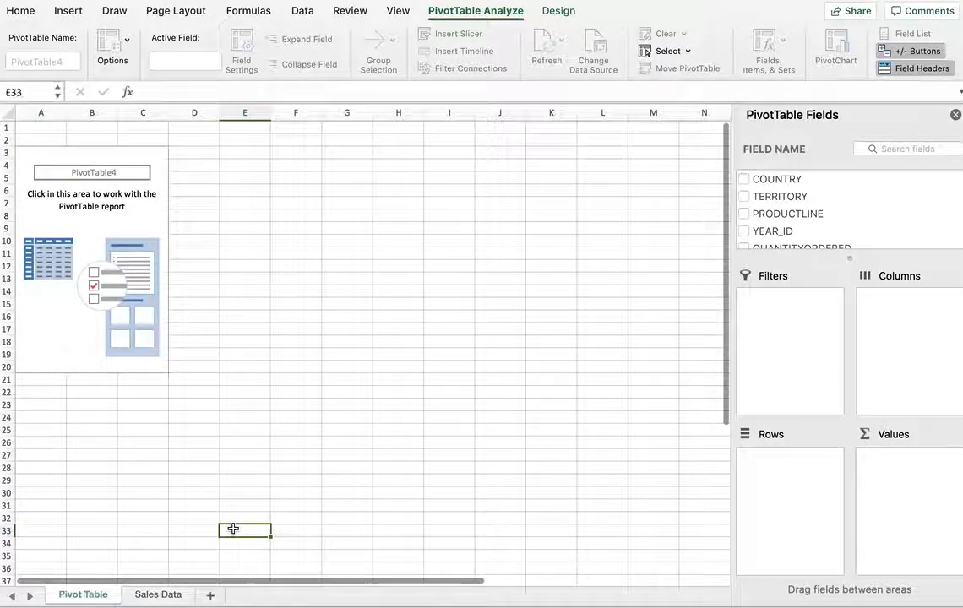
# Review the PivotTable's available fields and add the Discount field to its values area
pyautogui.click(145, 225)
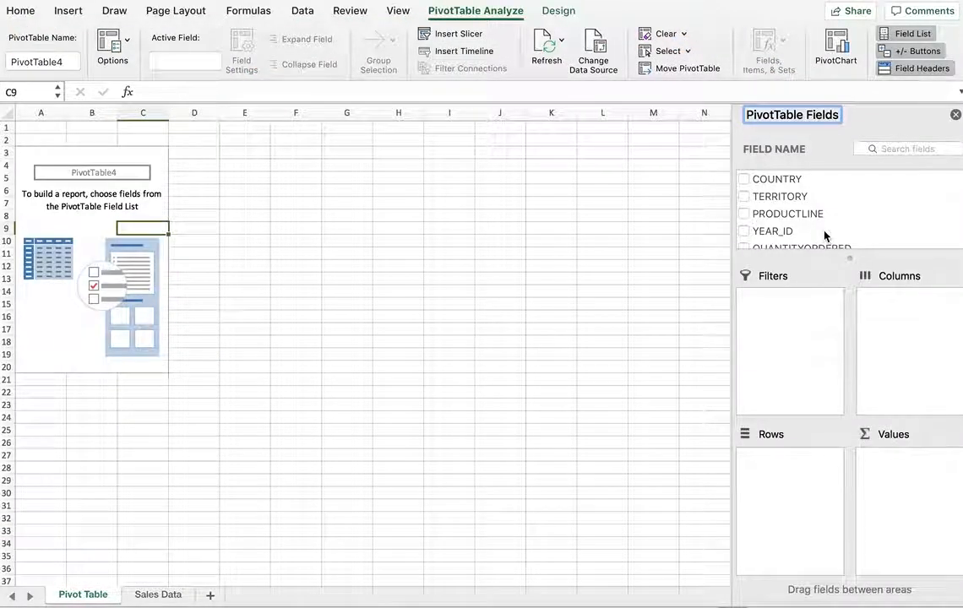
pyautogui.scroll(-5, 832, 213)
pyautogui.scroll(5, 832, 213)
pyautogui.scroll(-5, 811, 233)
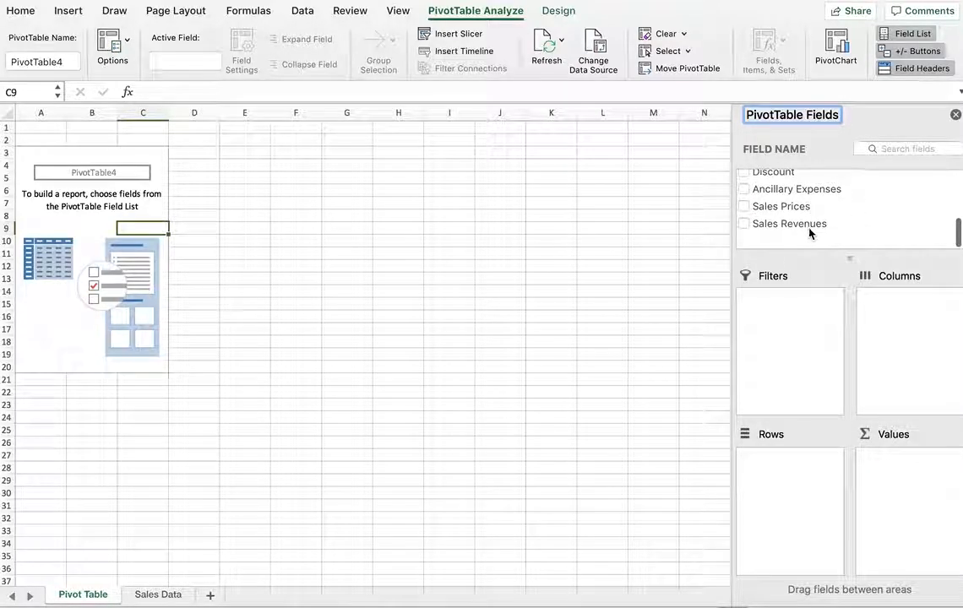
pyautogui.click(776, 190)
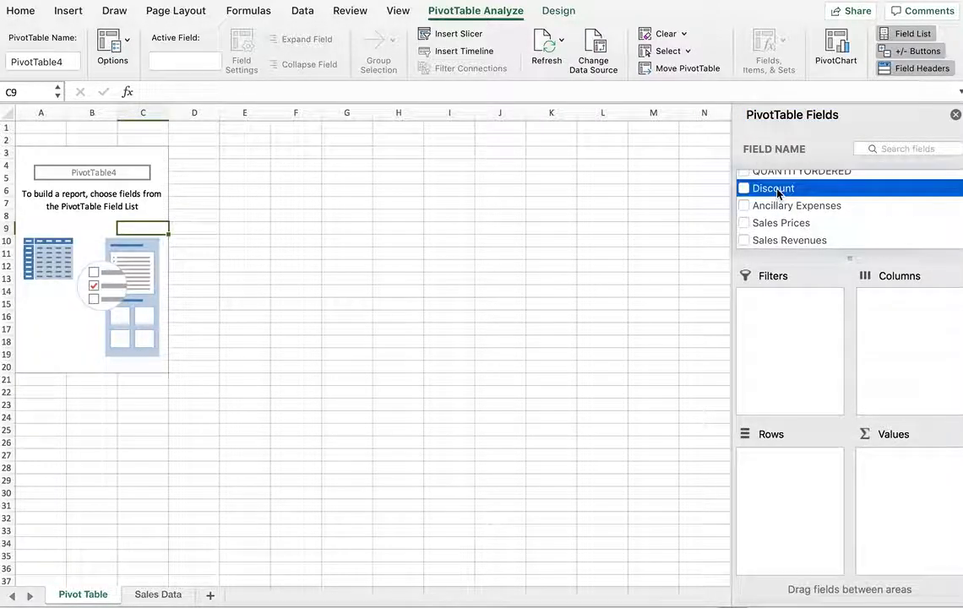
pyautogui.moveTo(775, 189); pyautogui.dragTo(914, 482)
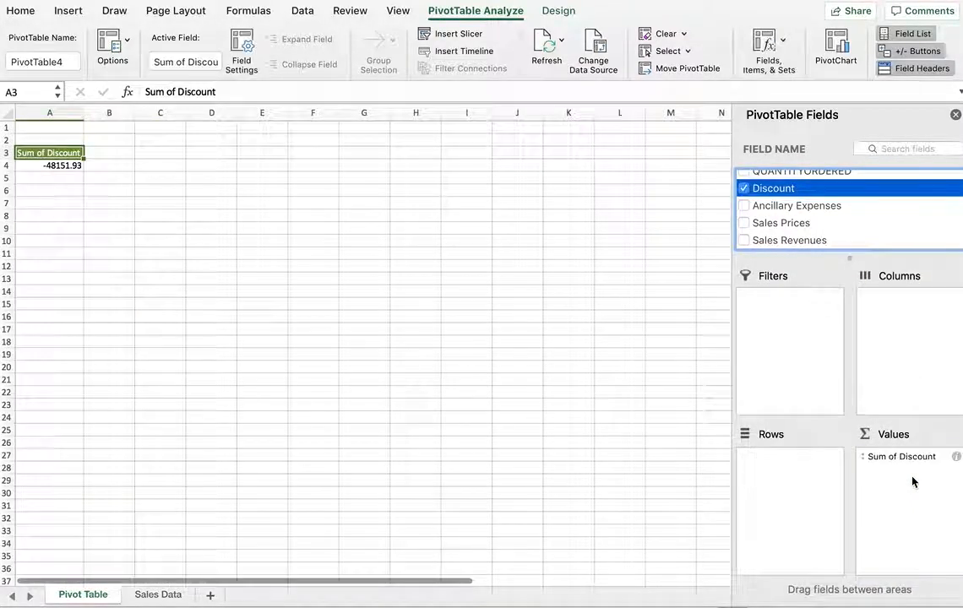
# Summarize the Discount value field by Average and add the COUNTRY field to the PivotTable's rows
pyautogui.click(898, 457)
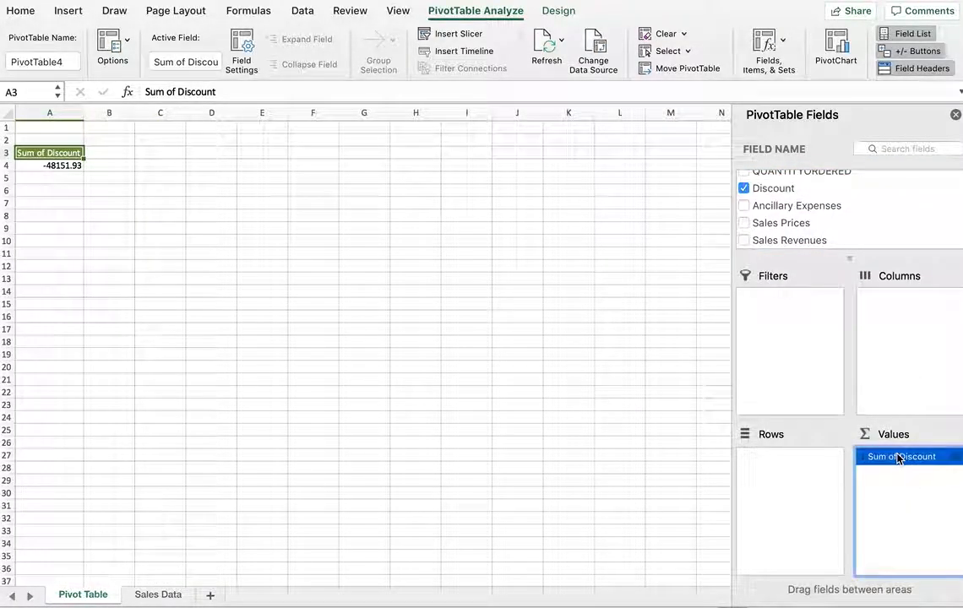
pyautogui.rightClick(898, 458)
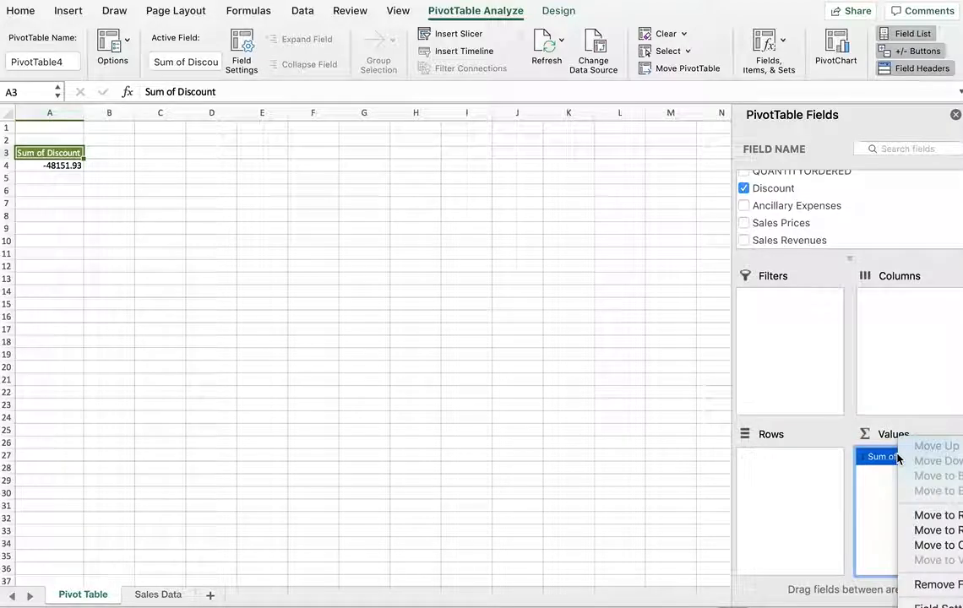
pyautogui.click(936, 605)
pyautogui.click(489, 209)
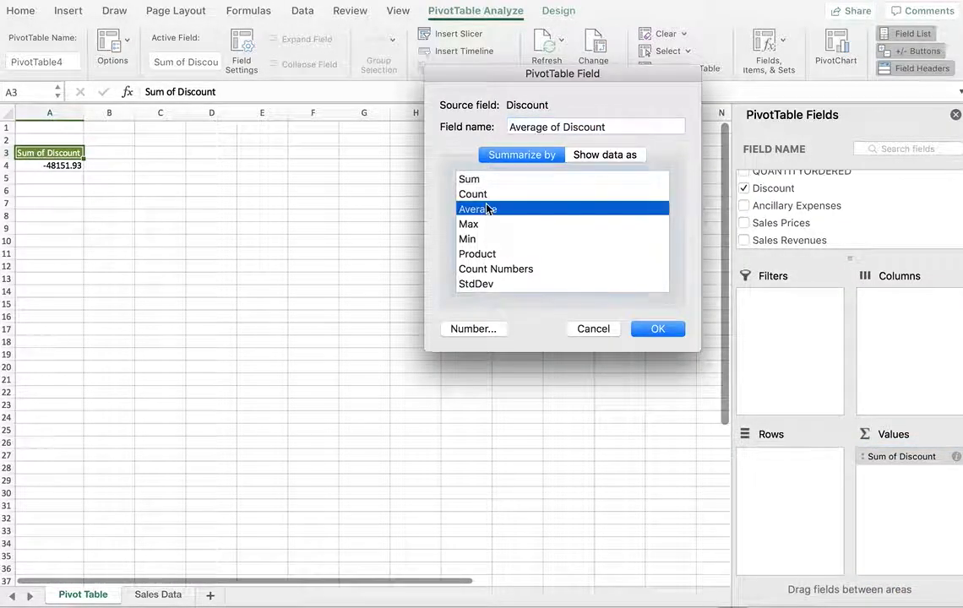
pyautogui.click(667, 328)
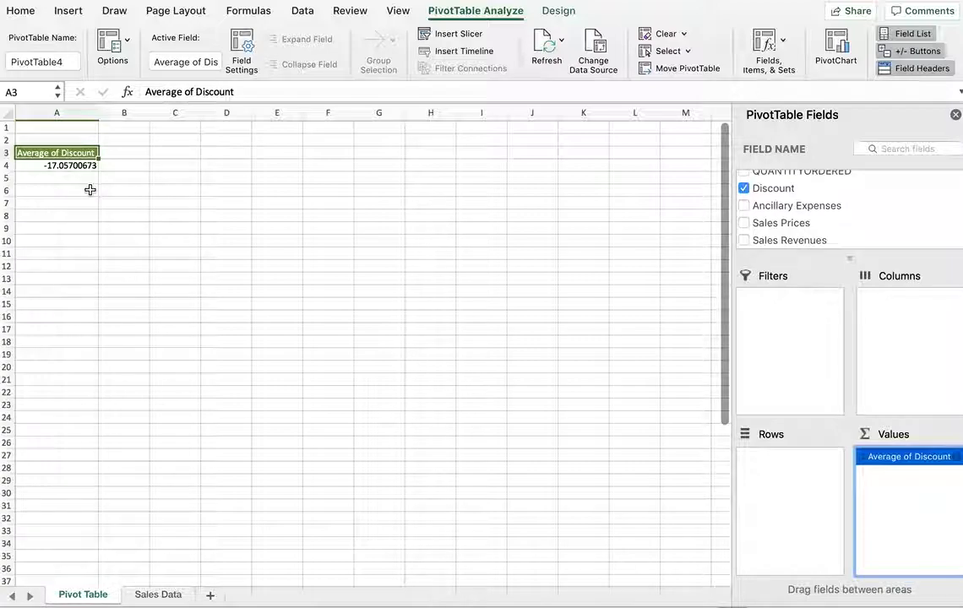
pyautogui.scroll(5, 866, 249)
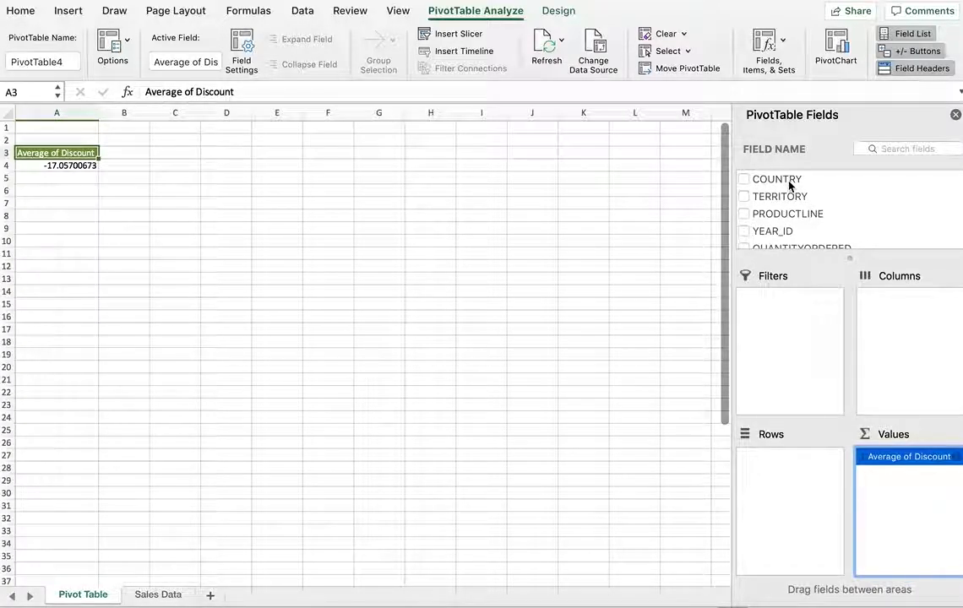
pyautogui.moveTo(790, 182); pyautogui.dragTo(804, 473)
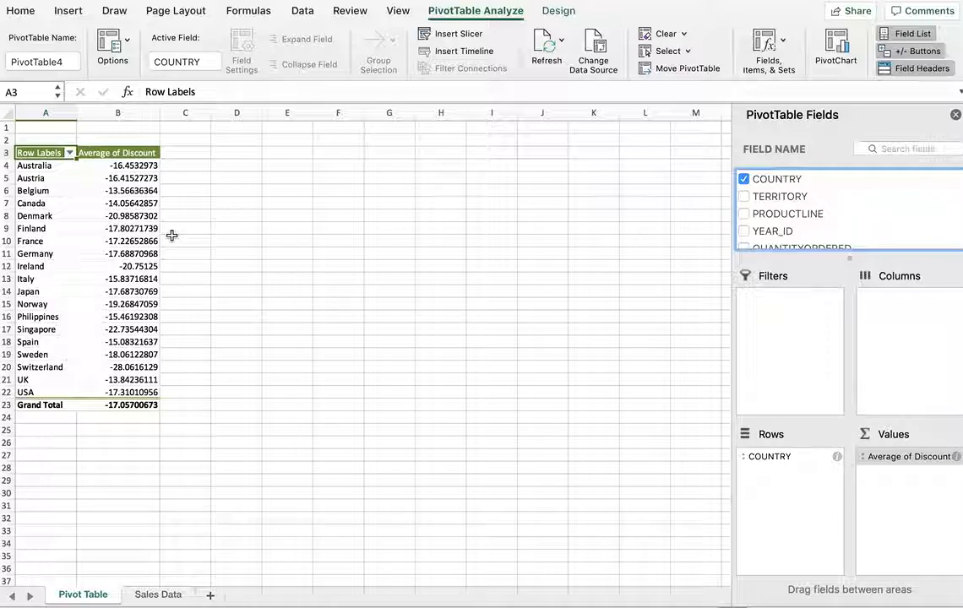
# Insert a PivotChart of the average discount by country and enlarge it
pyautogui.moveTo(34, 152); pyautogui.dragTo(100, 392)
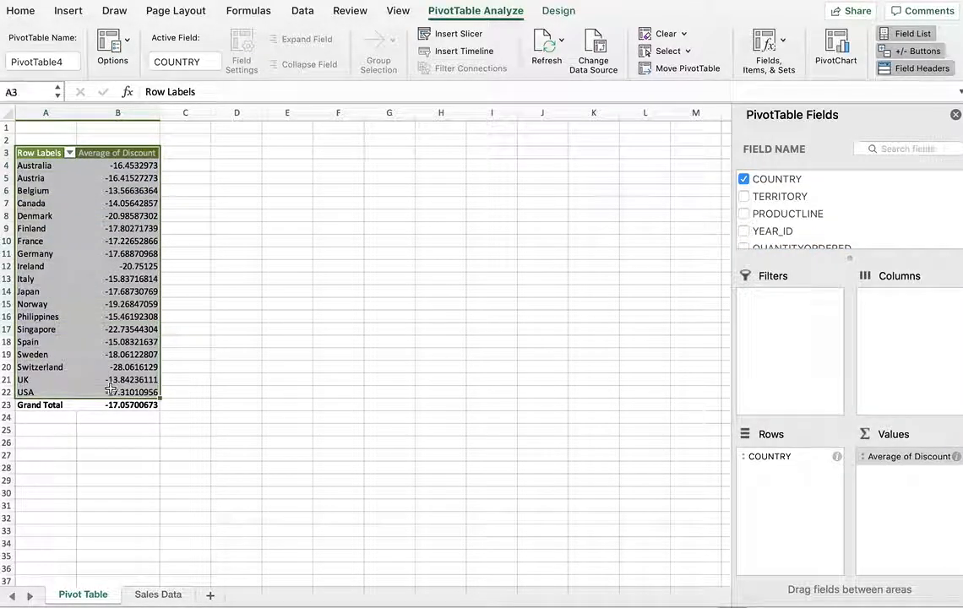
pyautogui.click(845, 48)
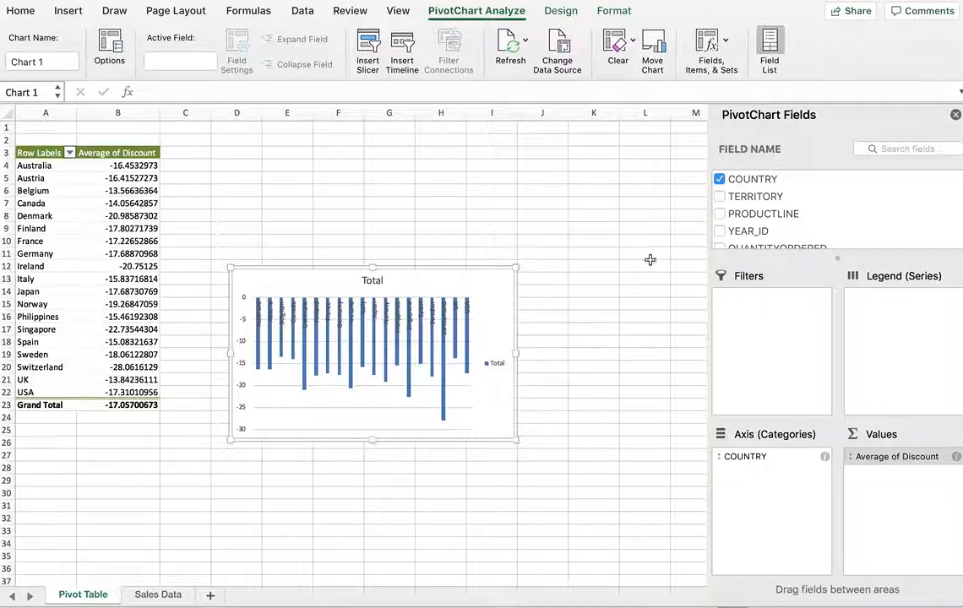
pyautogui.moveTo(515, 438); pyautogui.dragTo(665, 534)
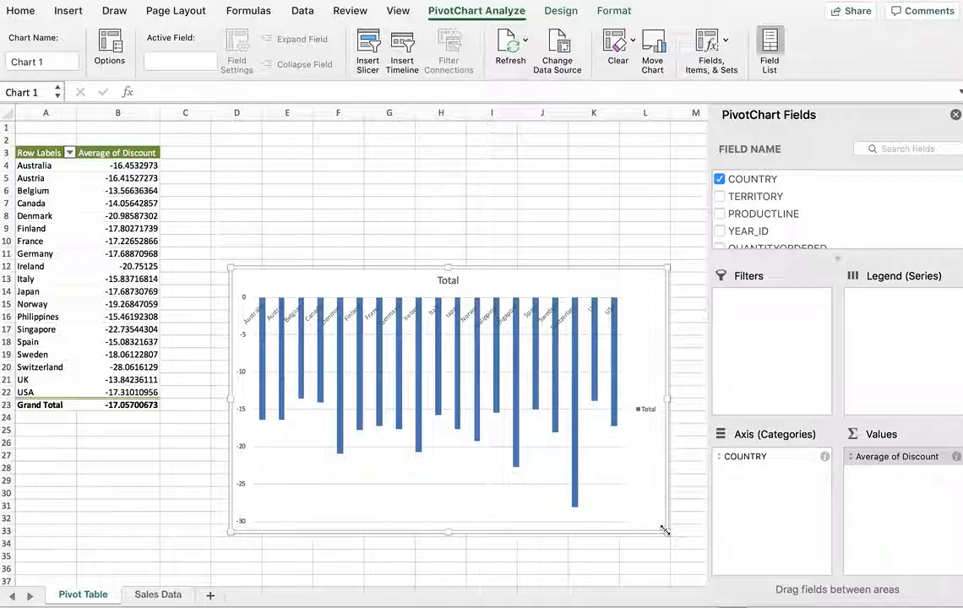
# Examine the longest bars in the PivotChart to compare the countries' average discounts
pyautogui.moveTo(574, 502)
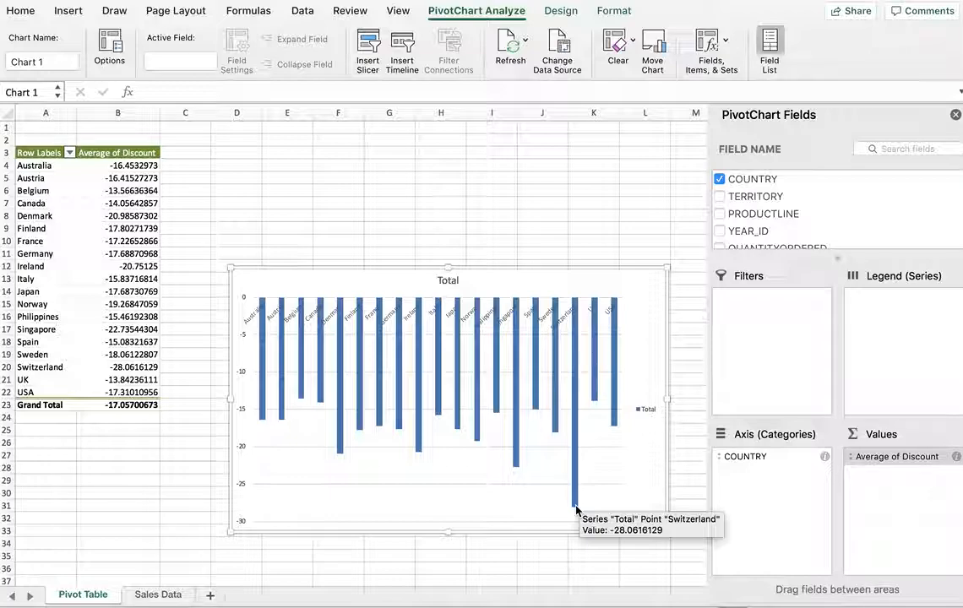
pyautogui.moveTo(518, 470)
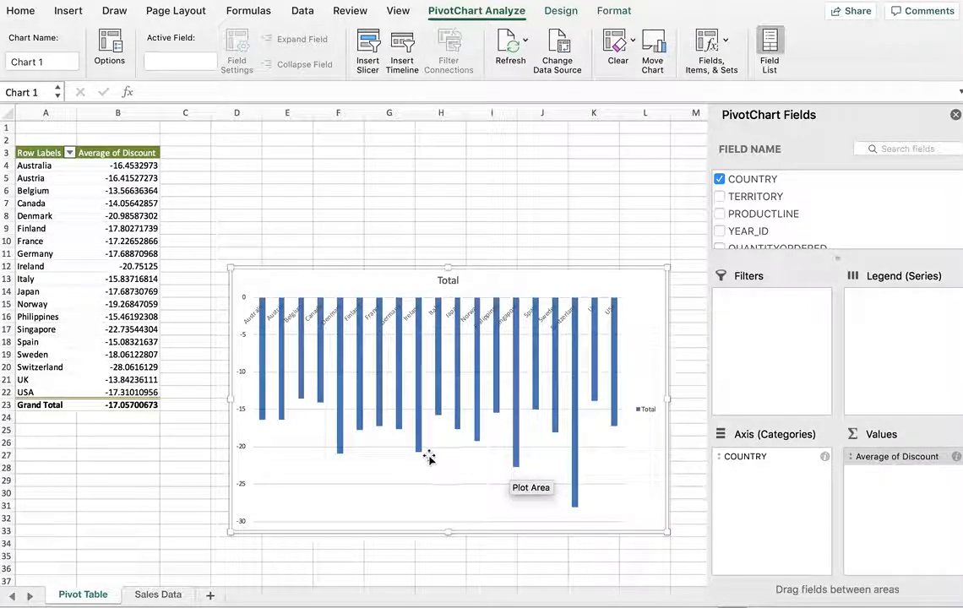
pyautogui.moveTo(345, 450)
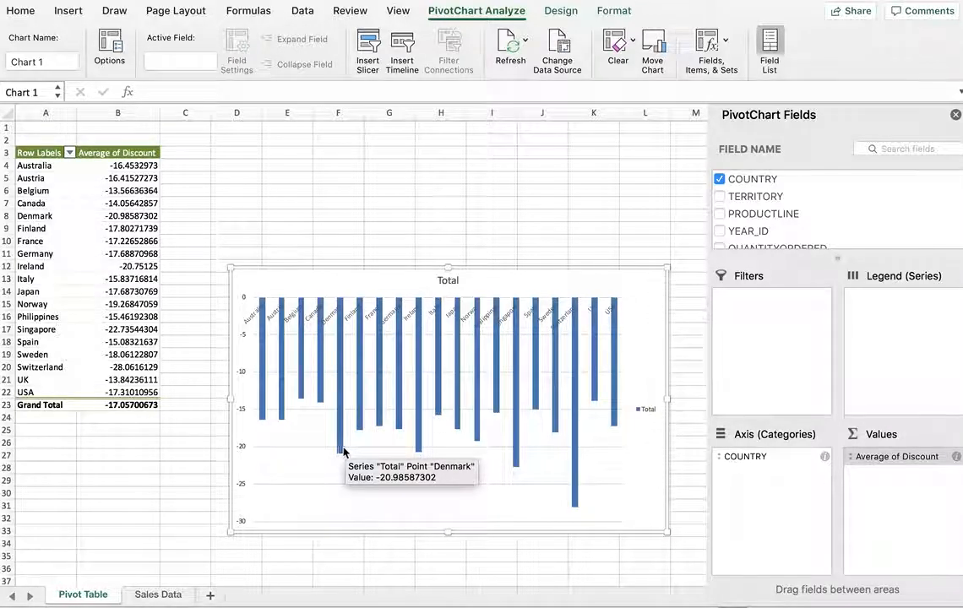
pyautogui.moveTo(420, 451)
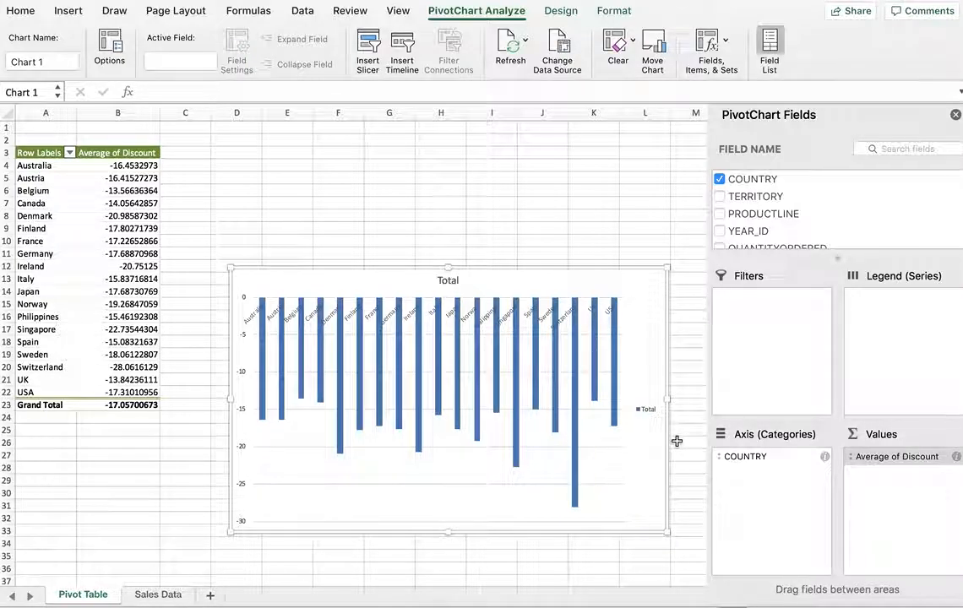
# Add the Sales Revenues field to the PivotChart's values and remove Average of Discount from them
pyautogui.scroll(-3, 792, 221)
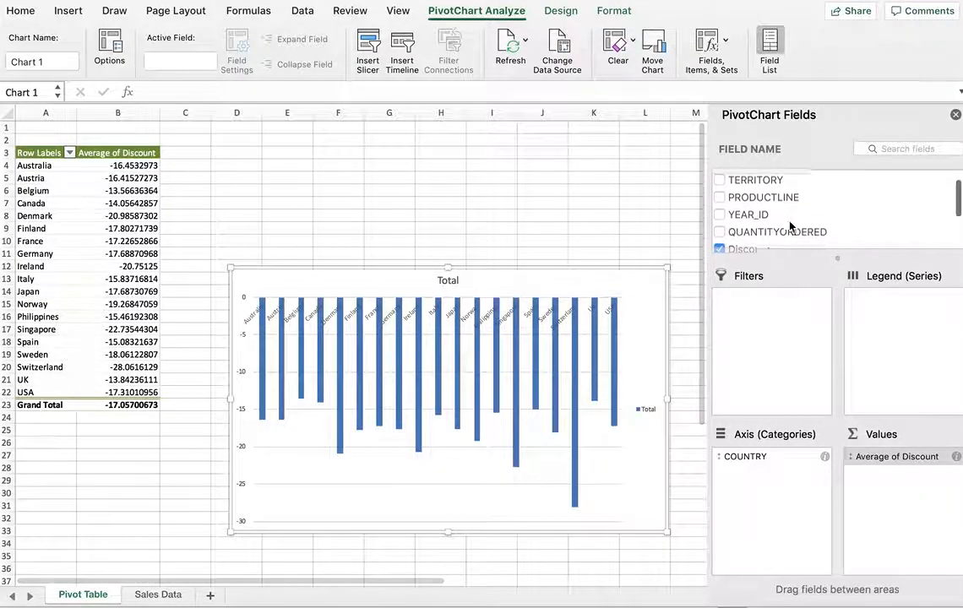
pyautogui.scroll(-1, 790, 223)
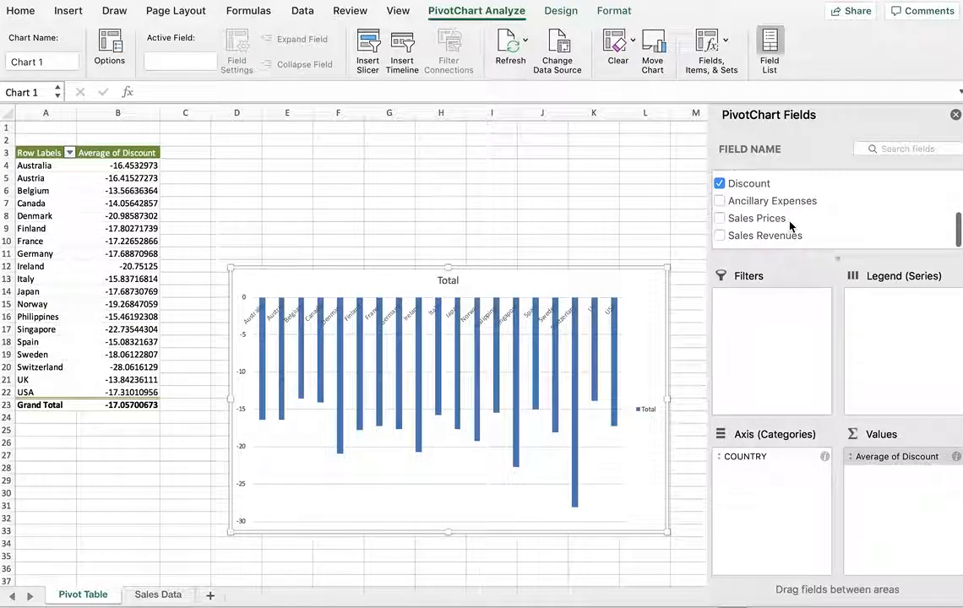
pyautogui.click(747, 241)
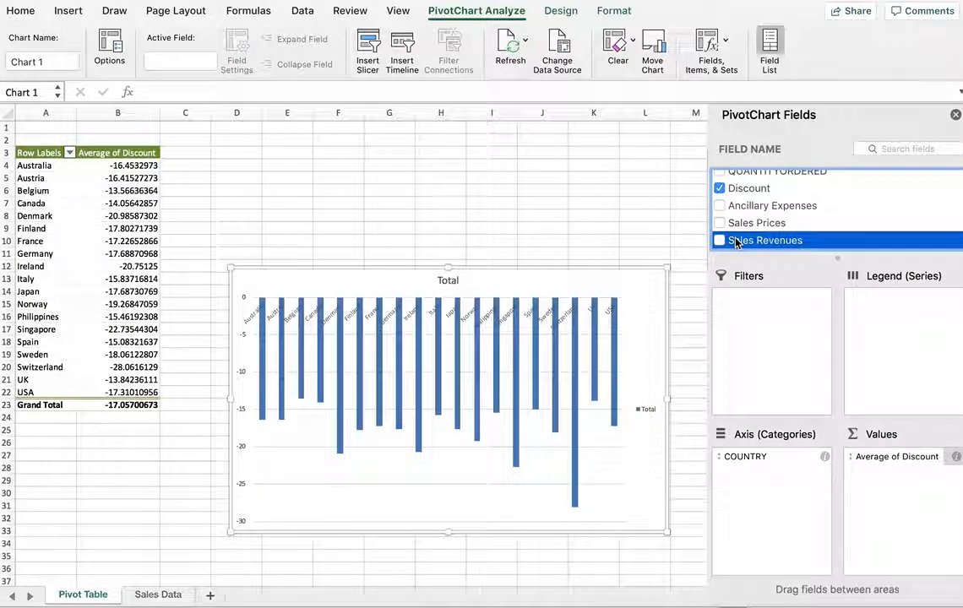
pyautogui.moveTo(762, 257); pyautogui.dragTo(917, 507)
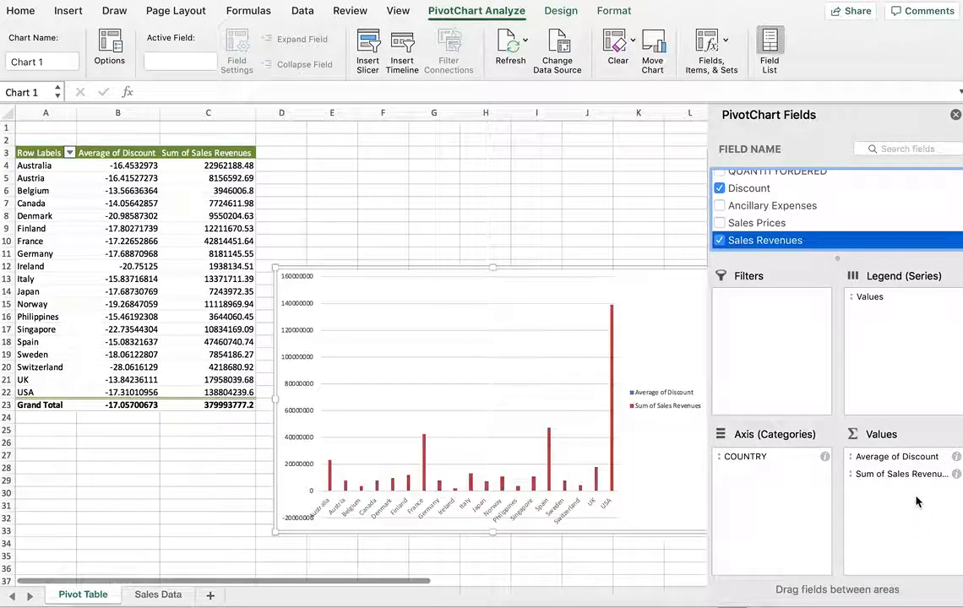
pyautogui.moveTo(876, 458); pyautogui.dragTo(775, 220)
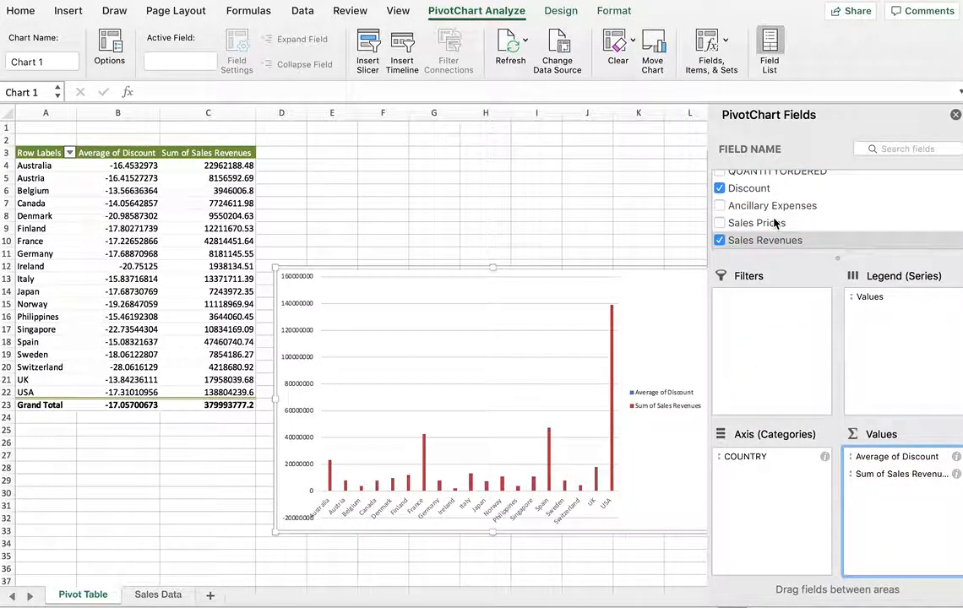
# Summarize the Sales Revenues value field by Average
pyautogui.click(884, 457)
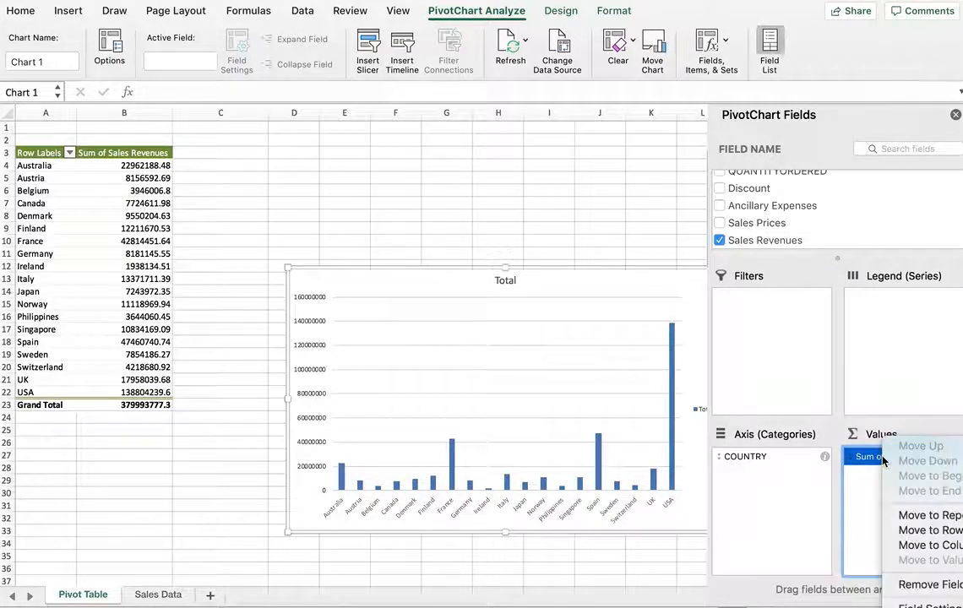
pyautogui.click(929, 605)
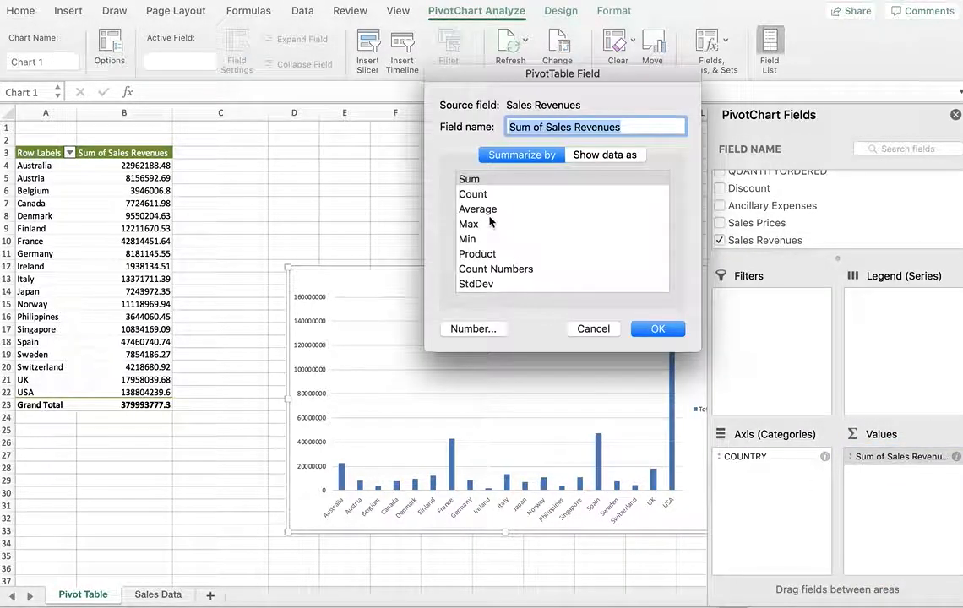
pyautogui.click(486, 210)
pyautogui.click(658, 330)
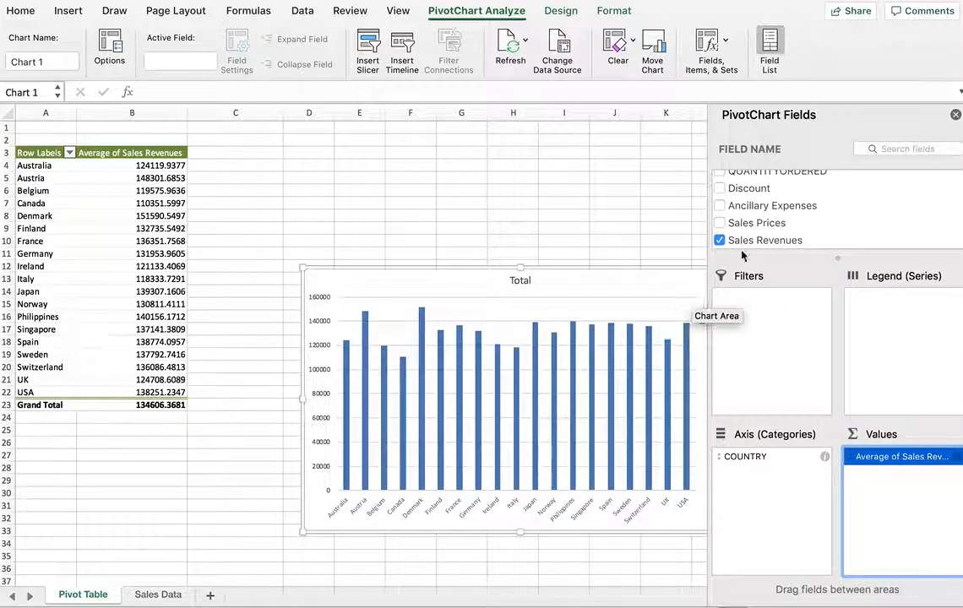
# Add the Sales Prices field to the PivotChart's values and summarize it by Average
pyautogui.scroll(3, 794, 218)
pyautogui.scroll(-3, 794, 217)
pyautogui.scroll(4, 795, 217)
pyautogui.scroll(2, 795, 219)
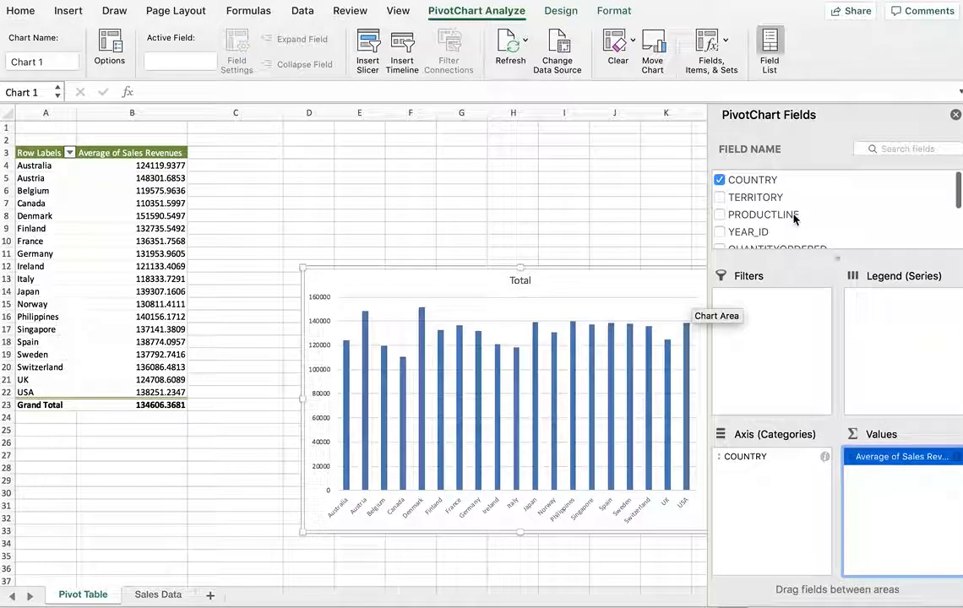
pyautogui.scroll(1, 784, 241)
pyautogui.scroll(-5, 785, 242)
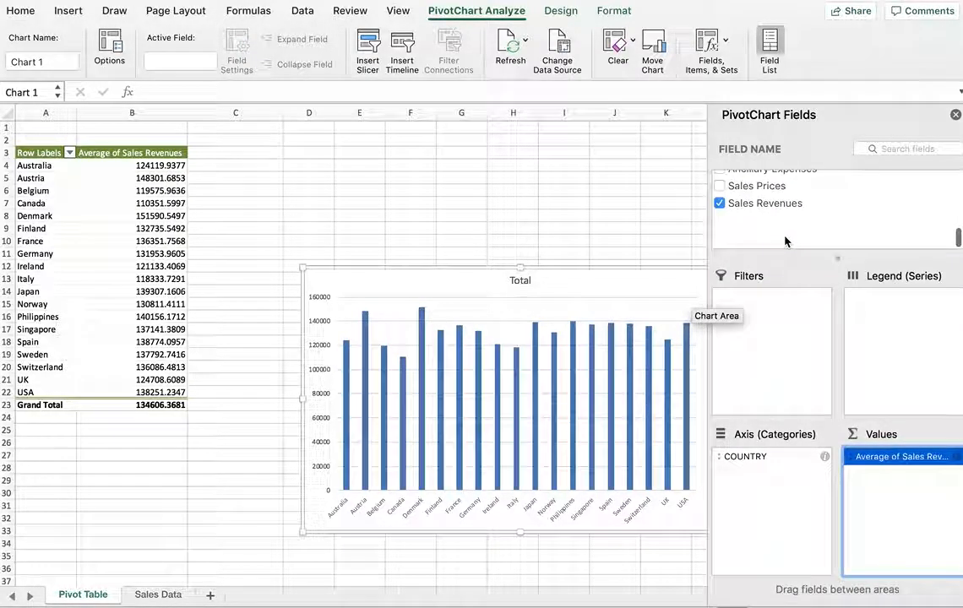
pyautogui.moveTo(758, 230); pyautogui.dragTo(912, 500)
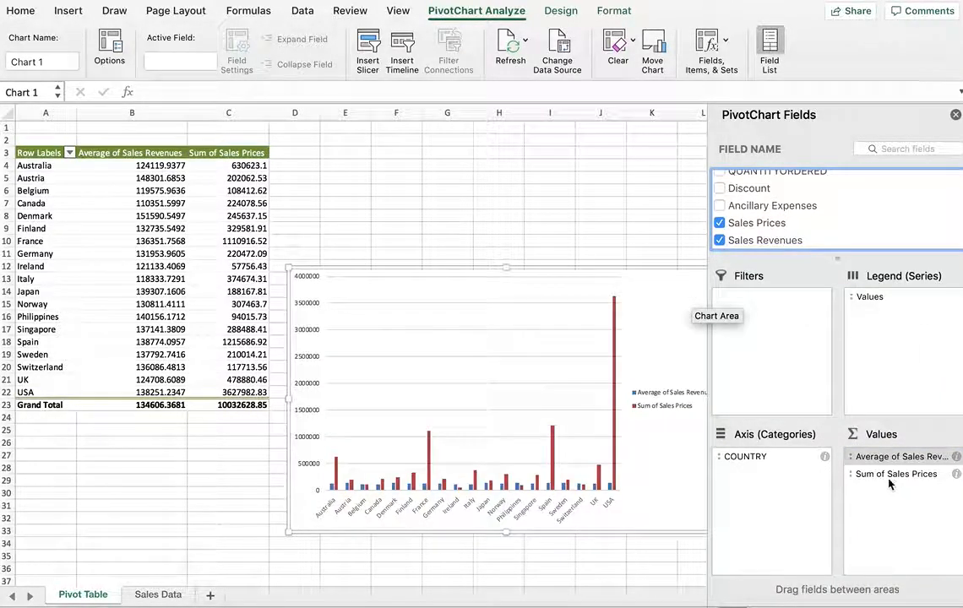
pyautogui.click(888, 476)
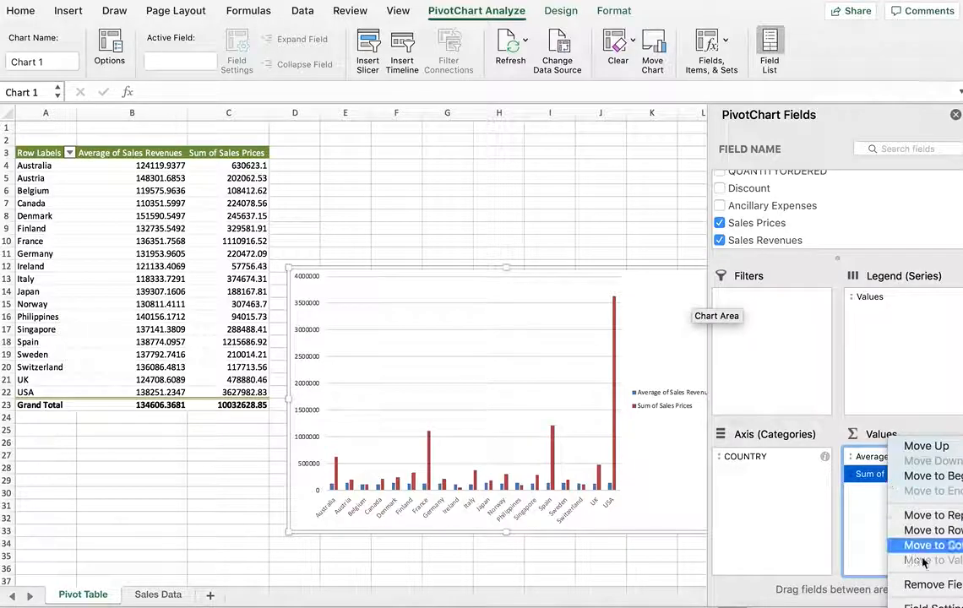
pyautogui.click(930, 605)
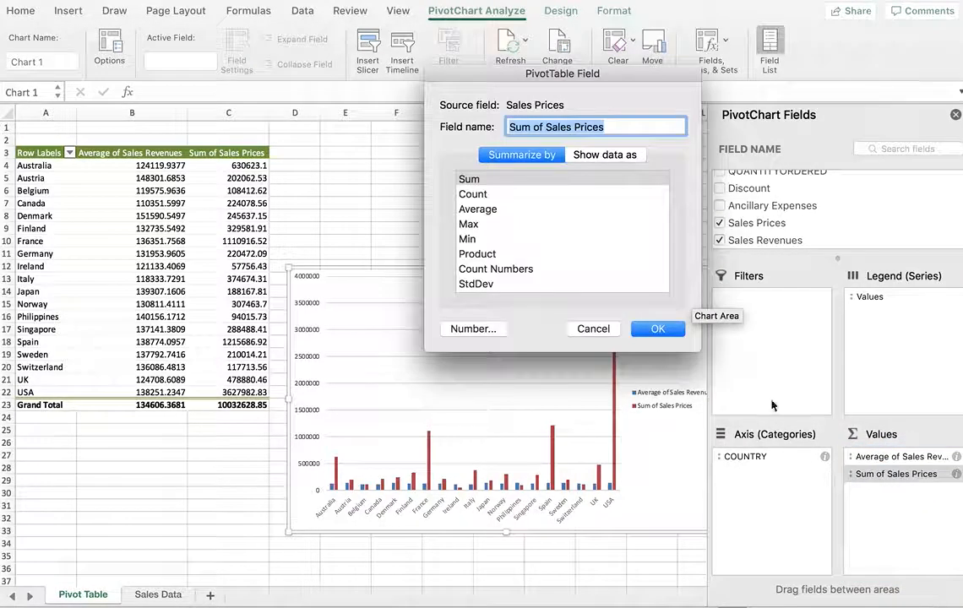
pyautogui.click(499, 209)
pyautogui.click(660, 330)
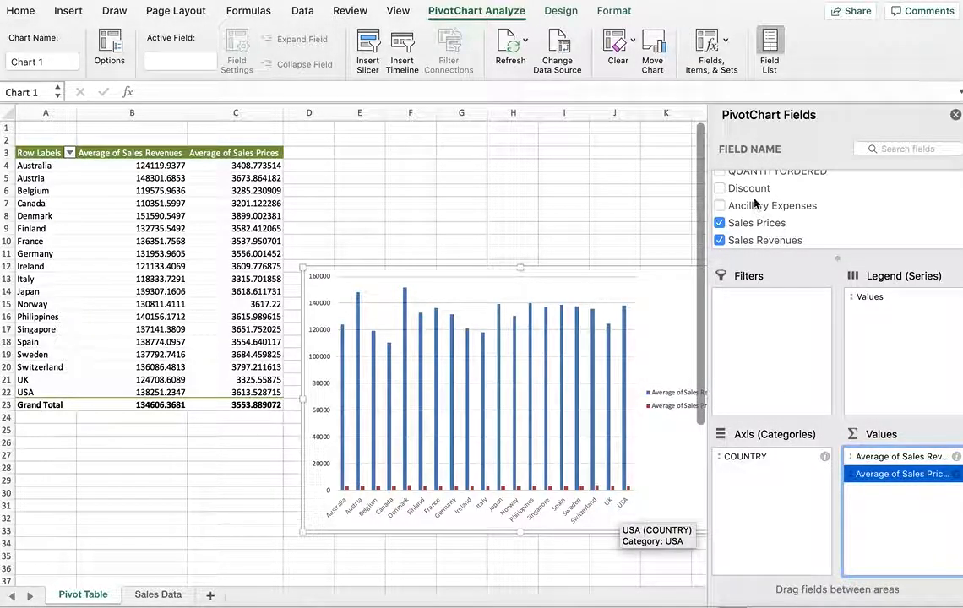
# Add the Discount field to the values summarized by Average, and remove Average of Sales Revenues
pyautogui.moveTo(760, 196); pyautogui.dragTo(908, 508)
pyautogui.click(867, 491)
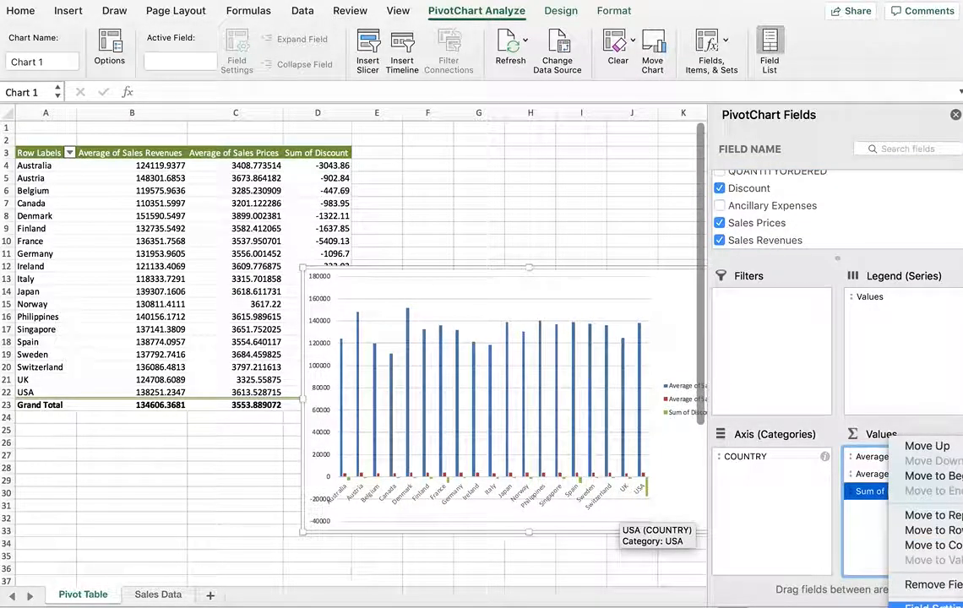
pyautogui.click(929, 605)
pyautogui.click(477, 208)
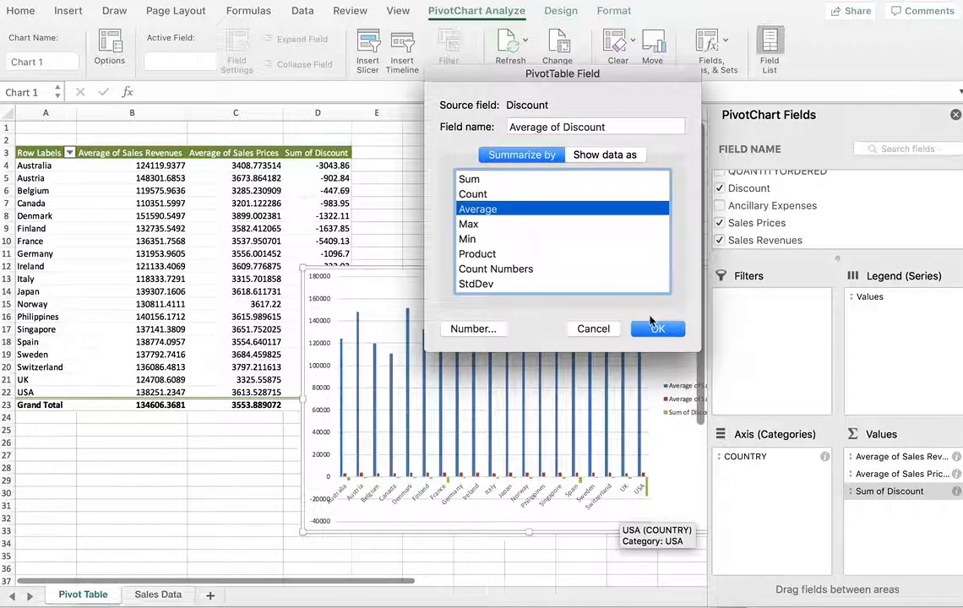
pyautogui.click(659, 329)
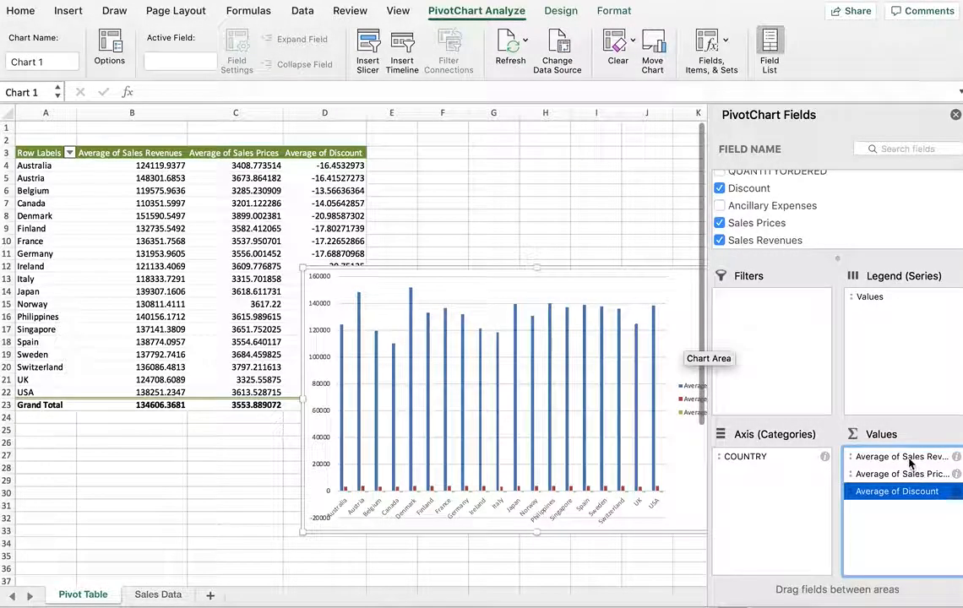
pyautogui.moveTo(908, 459); pyautogui.dragTo(856, 218)
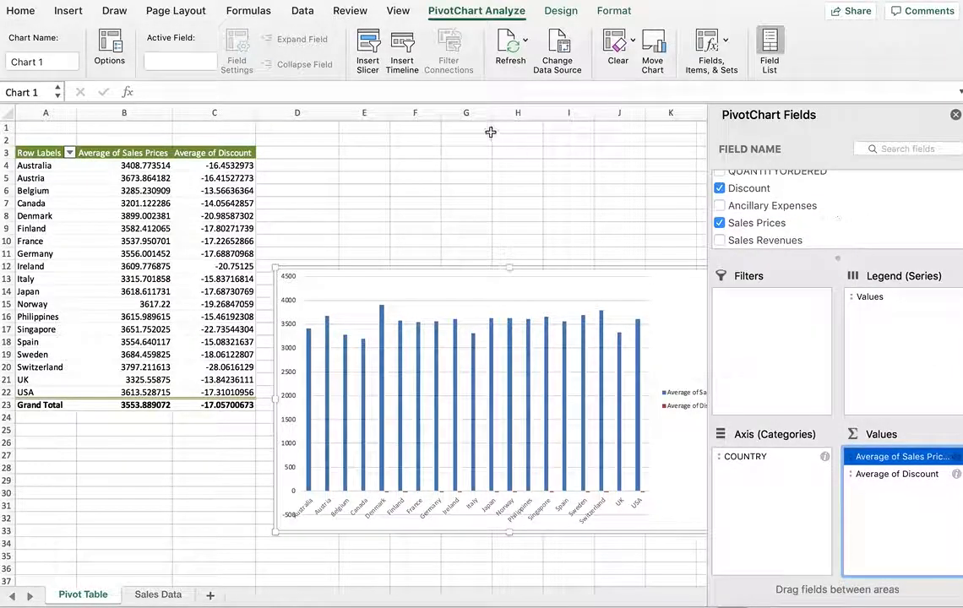
# Change the PivotChart's type to a plain 2-D line chart without markers
pyautogui.rightClick(629, 348)
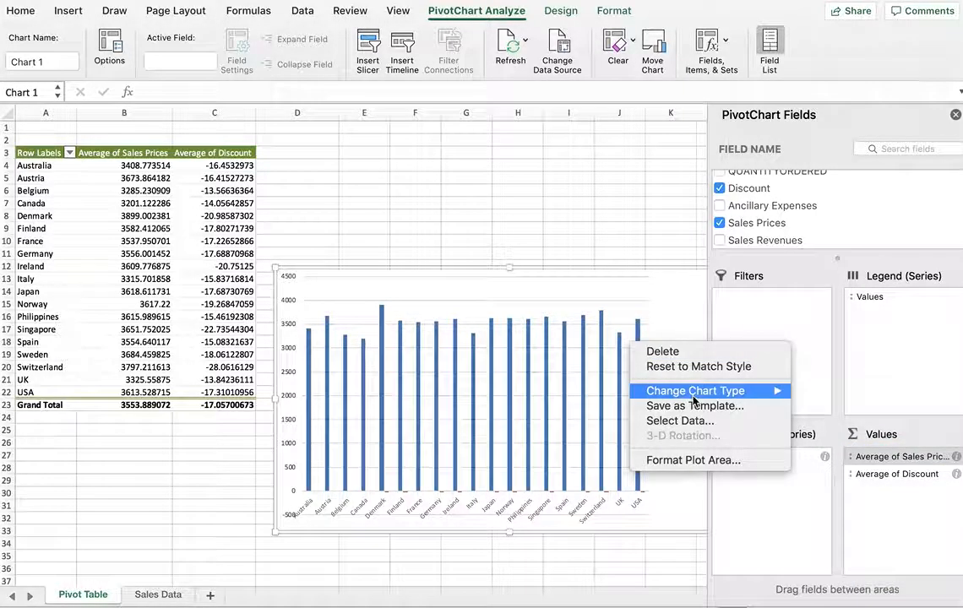
pyautogui.moveTo(710, 391)
pyautogui.moveTo(862, 414)
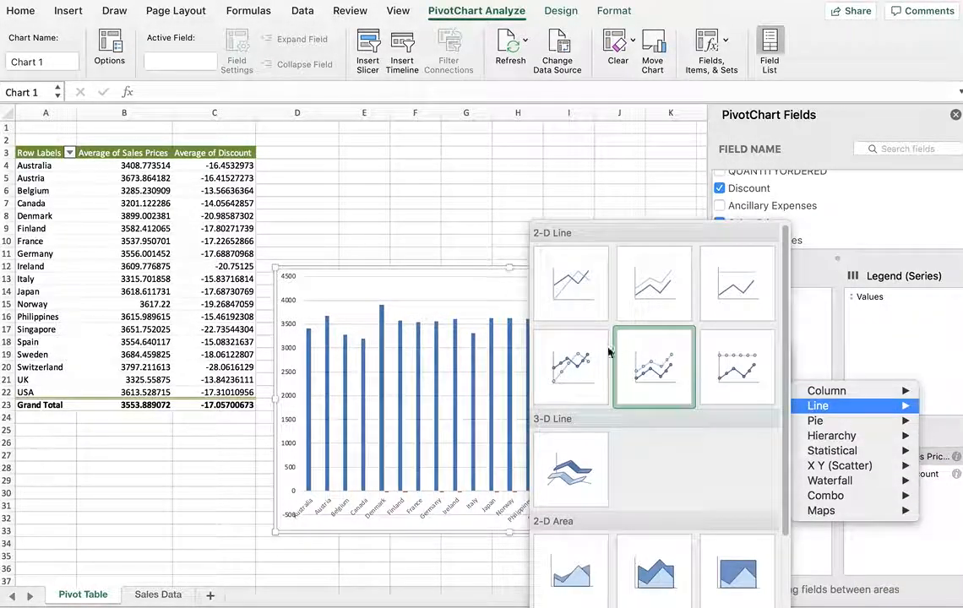
pyautogui.click(572, 287)
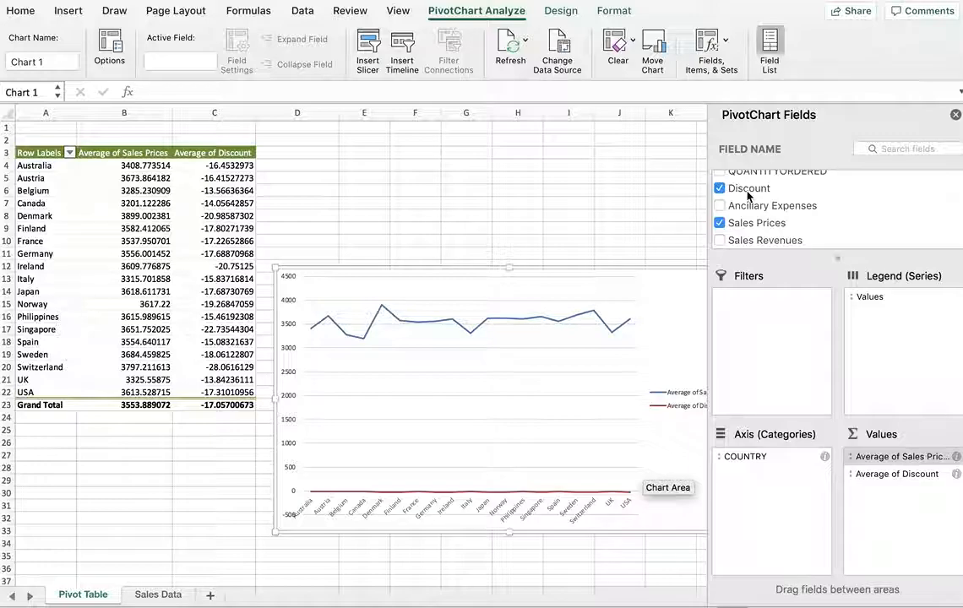
# Change the PivotChart's type to Line with Markers and make the chart taller, up to about row 4 and down to row 36
pyautogui.rightClick(623, 357)
pyautogui.moveTo(676, 403)
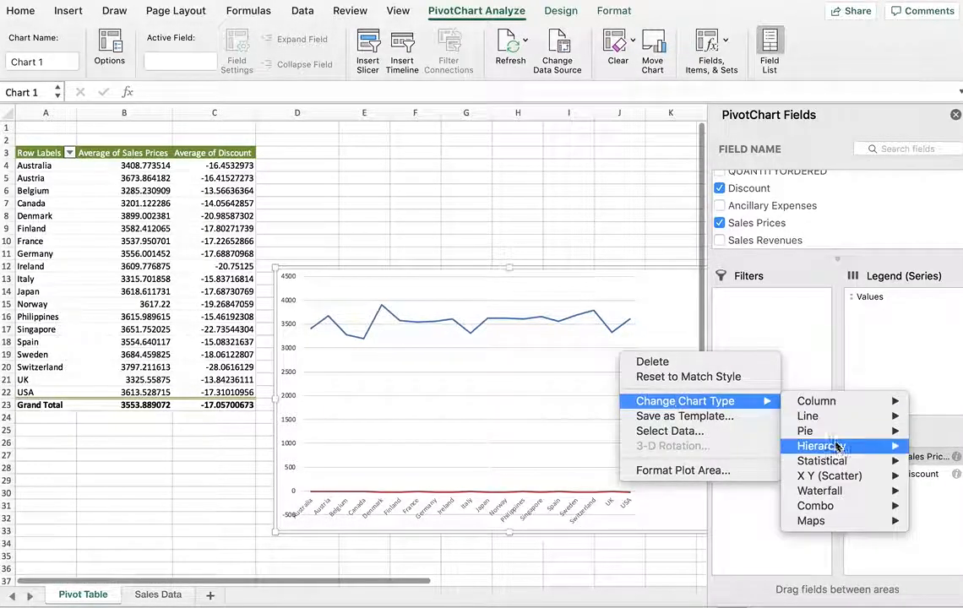
pyautogui.moveTo(825, 418)
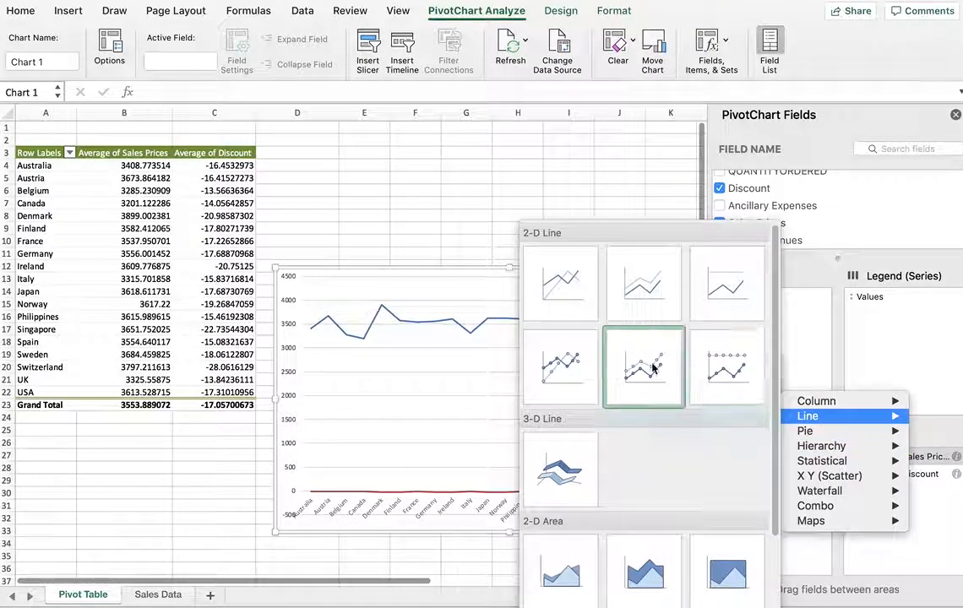
pyautogui.click(571, 376)
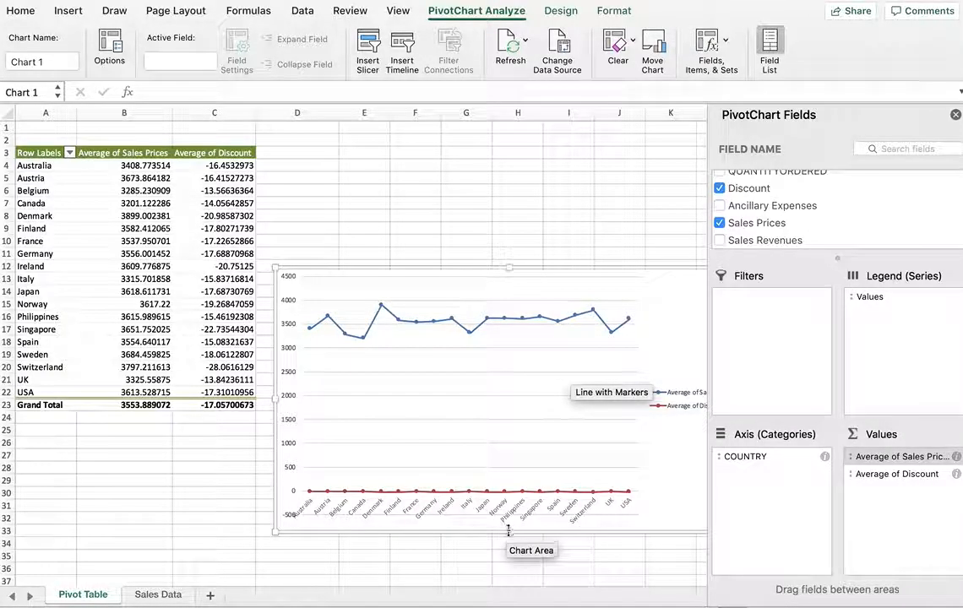
pyautogui.moveTo(508, 530); pyautogui.dragTo(509, 576)
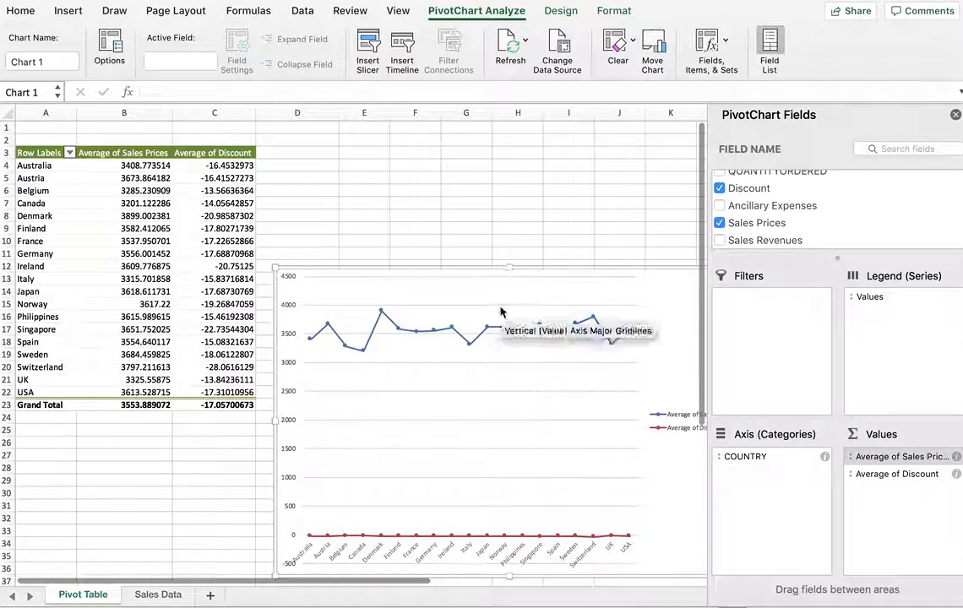
pyautogui.moveTo(510, 272); pyautogui.dragTo(511, 163)
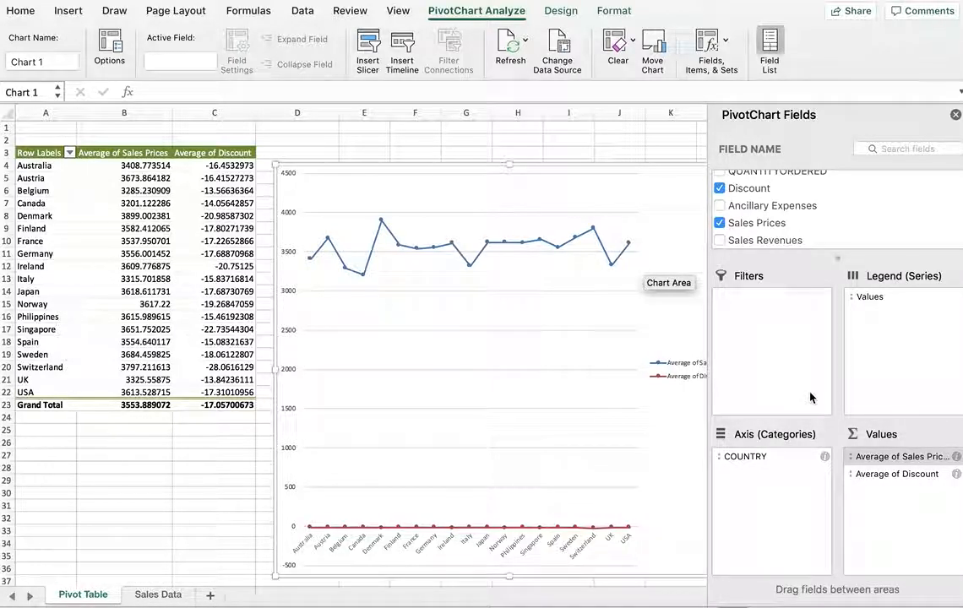
# Move the COUNTRY field from the axis categories to the filters and add PRODUCTLINE as the axis category
pyautogui.scroll(5, 795, 218)
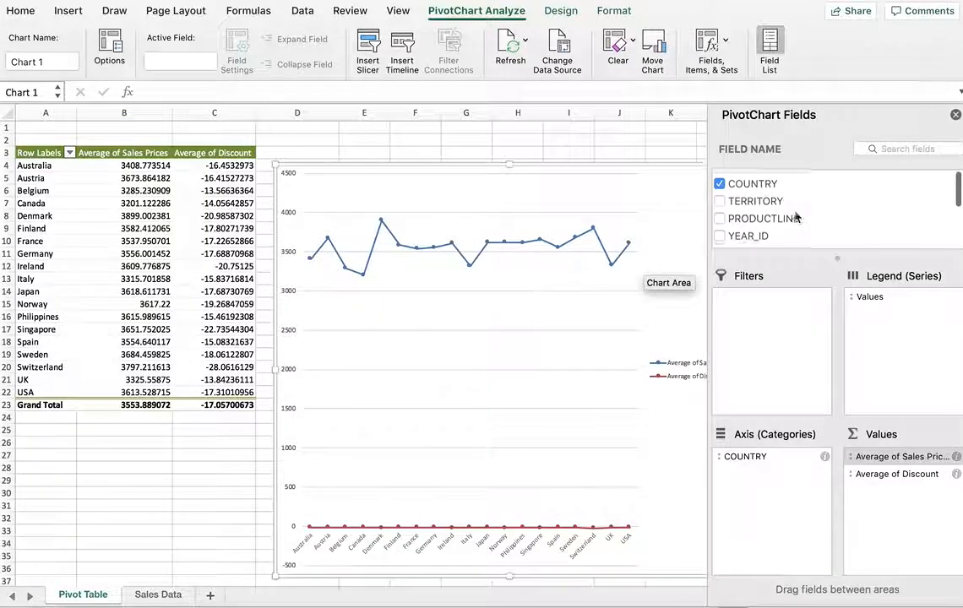
pyautogui.moveTo(747, 460); pyautogui.dragTo(761, 317)
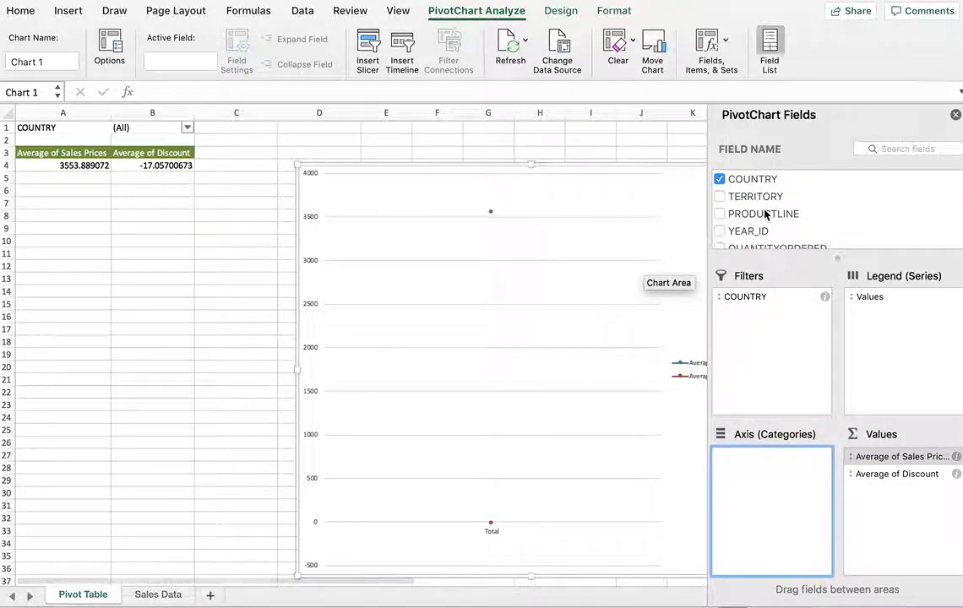
pyautogui.scroll(-5, 766, 224)
pyautogui.scroll(3, 769, 226)
pyautogui.scroll(-5, 769, 226)
pyautogui.scroll(5, 769, 225)
pyautogui.scroll(1, 770, 226)
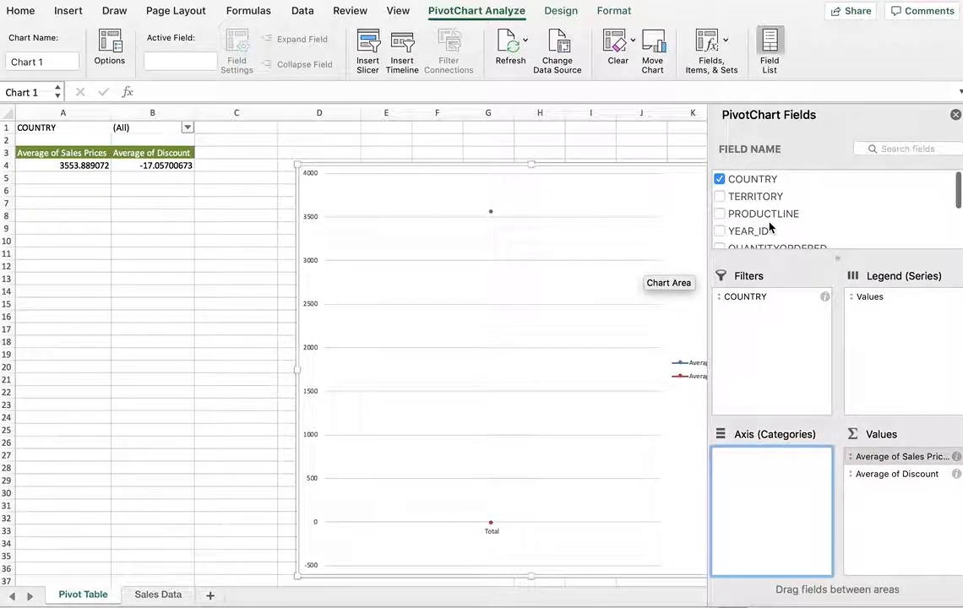
pyautogui.moveTo(758, 214); pyautogui.dragTo(781, 476)
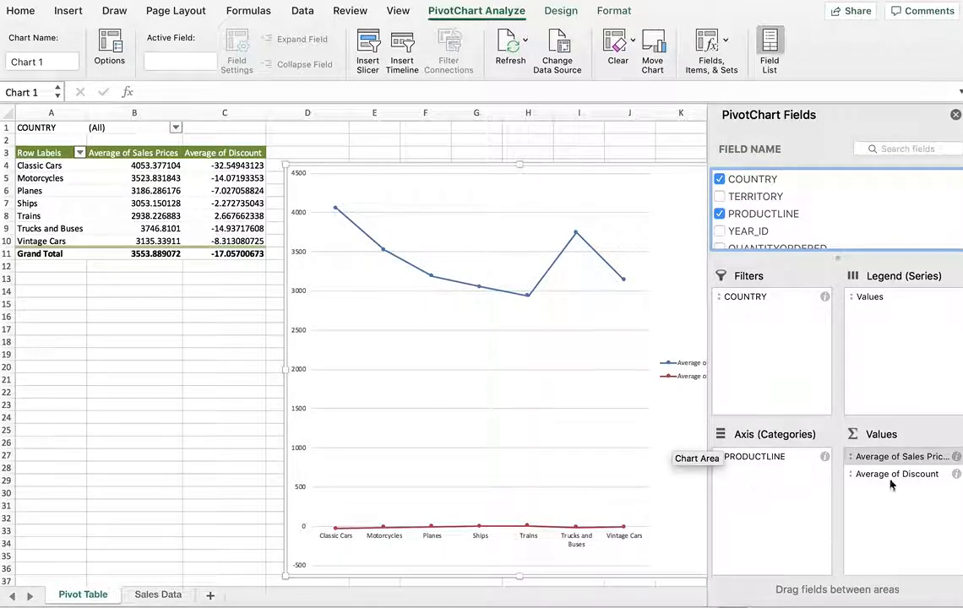
# Examine the line chart's average sales price and discount points for Classic Cars, Motorcycles, and Trucks and Buses
pyautogui.moveTo(336, 215)
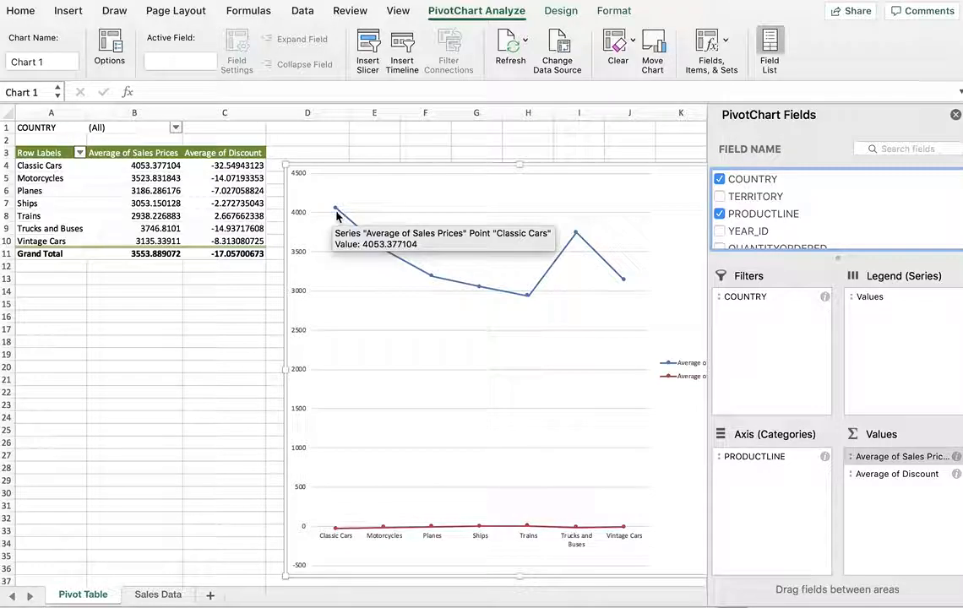
pyautogui.moveTo(335, 530)
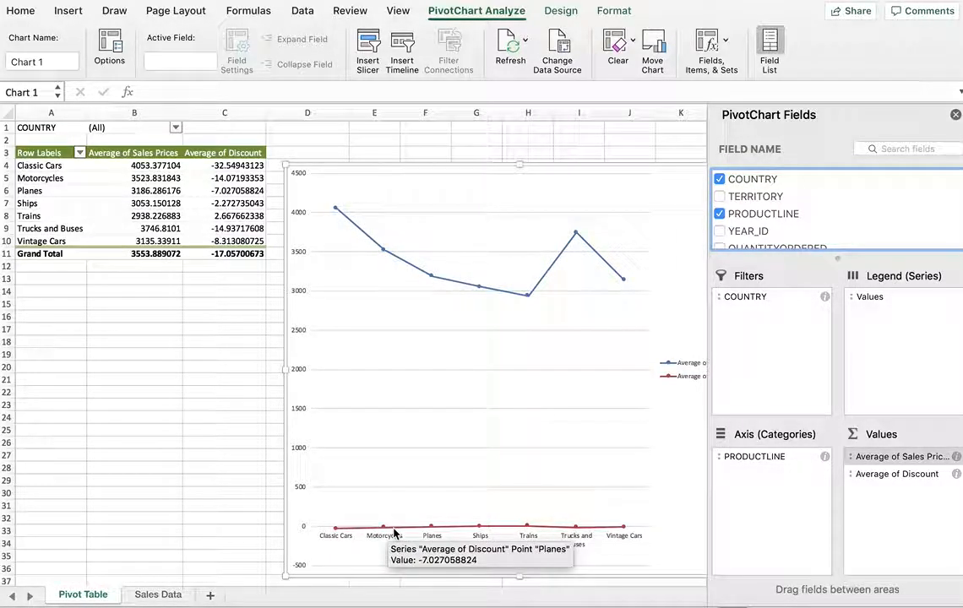
pyautogui.moveTo(384, 256)
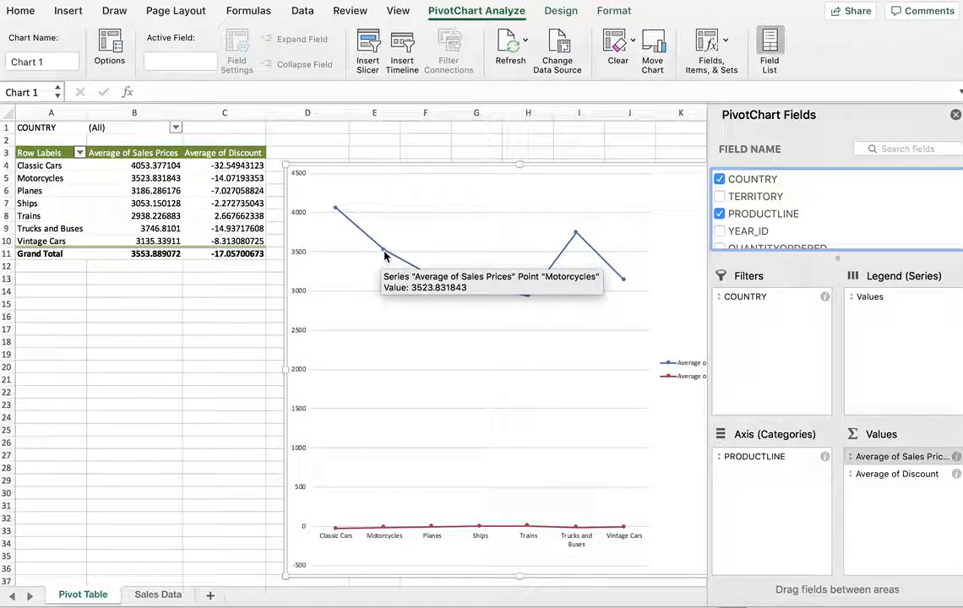
pyautogui.moveTo(385, 529)
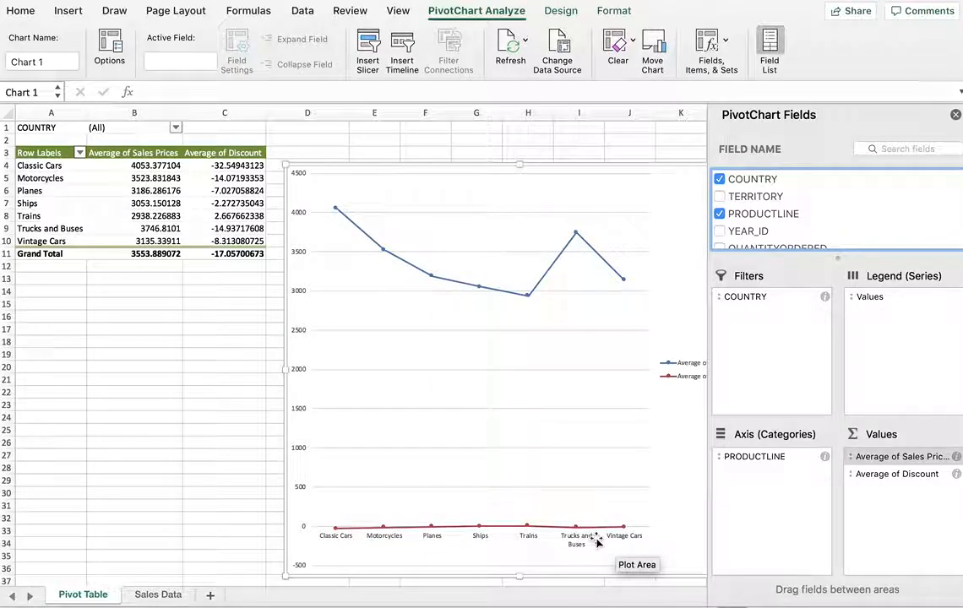
pyautogui.moveTo(575, 530)
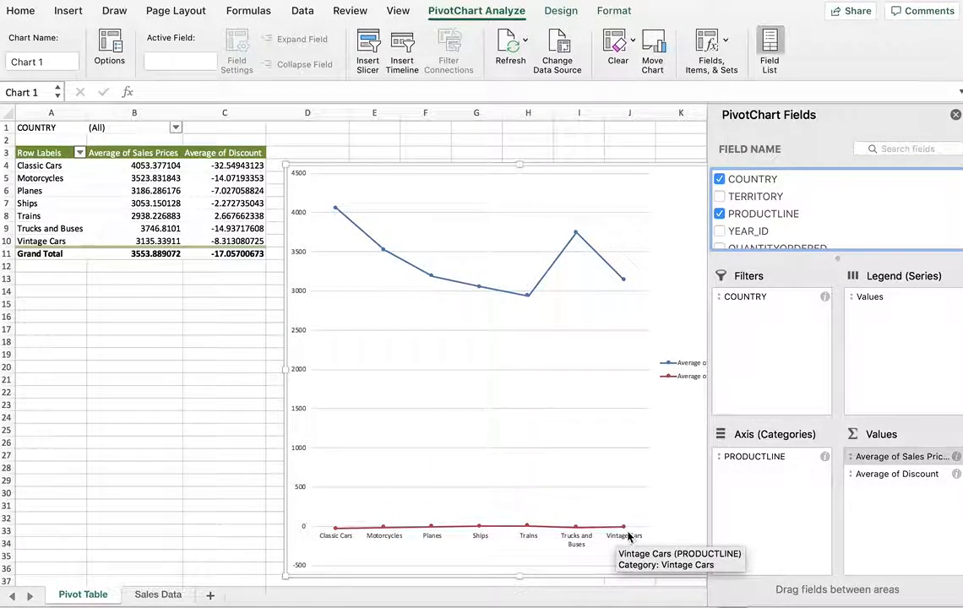
# Add the YEAR_ID field to the PivotChart's filters alongside COUNTRY, keeping PRODUCTLINE as the only axis category
pyautogui.moveTo(627, 289)
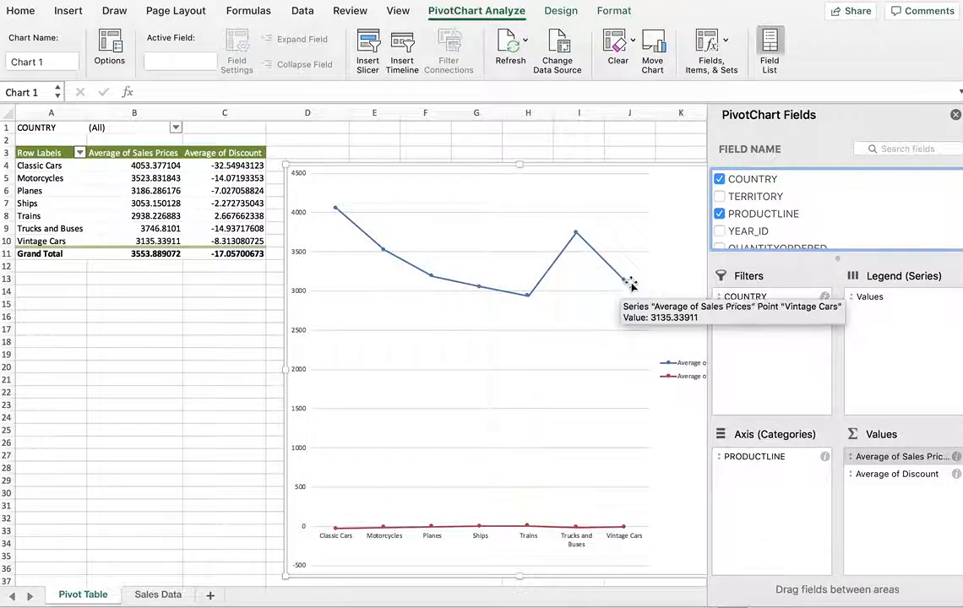
pyautogui.moveTo(623, 529)
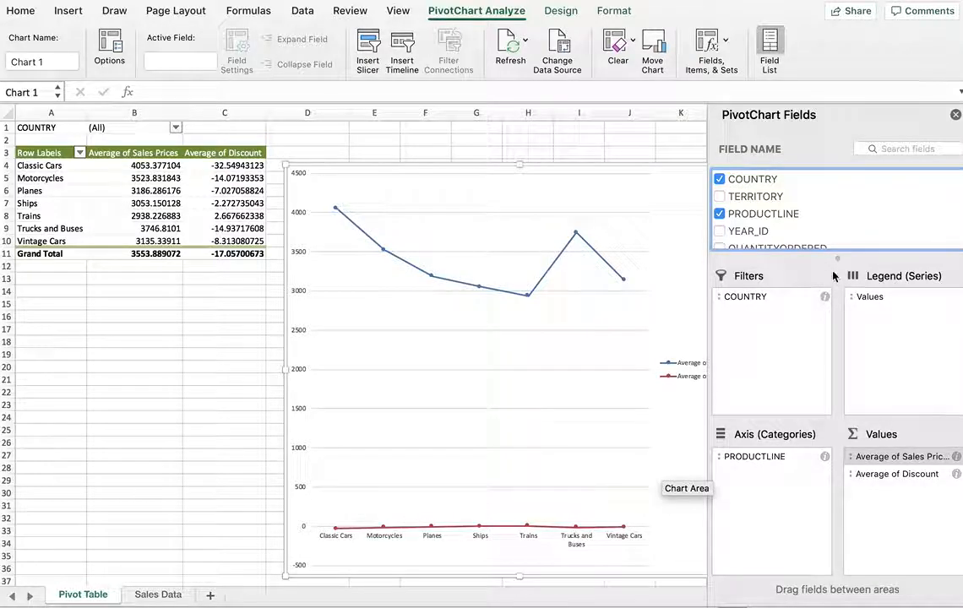
pyautogui.moveTo(746, 235); pyautogui.dragTo(760, 479)
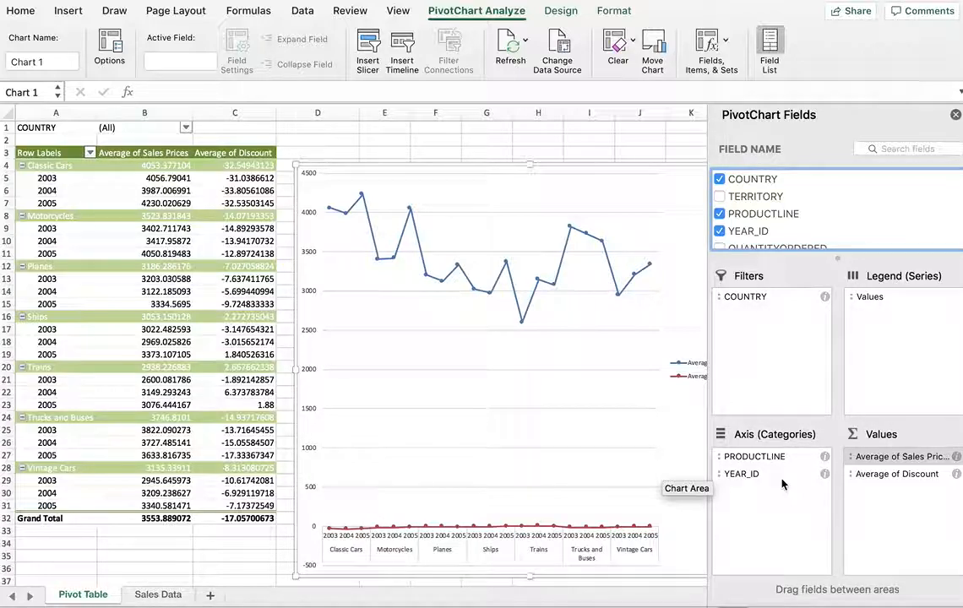
pyautogui.moveTo(754, 477); pyautogui.dragTo(768, 331)
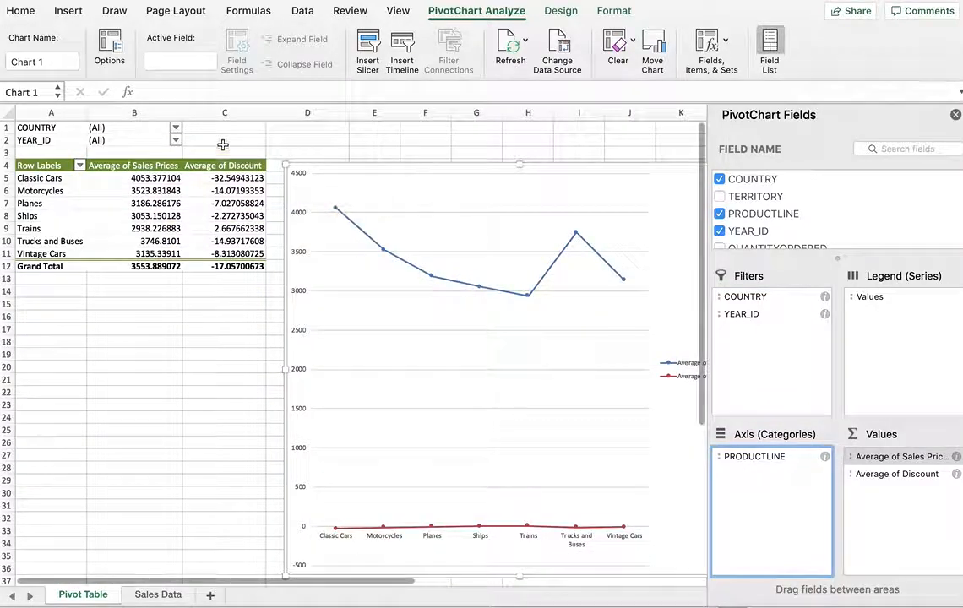
# Deselect all countries in the COUNTRY filter and include only Austria, Belgium, Denmark and Finland
pyautogui.click(175, 128)
pyautogui.click(176, 128)
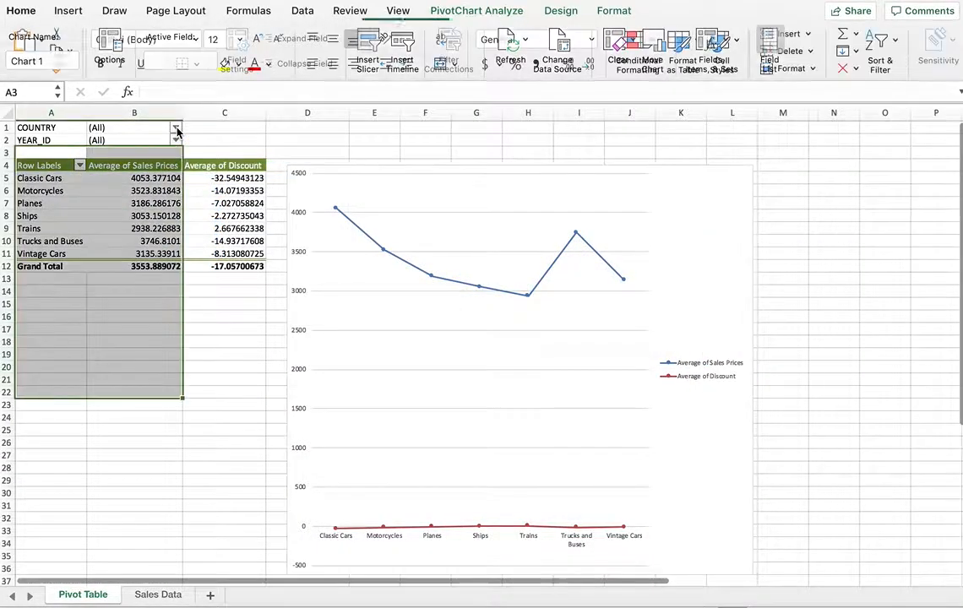
pyautogui.click(176, 129)
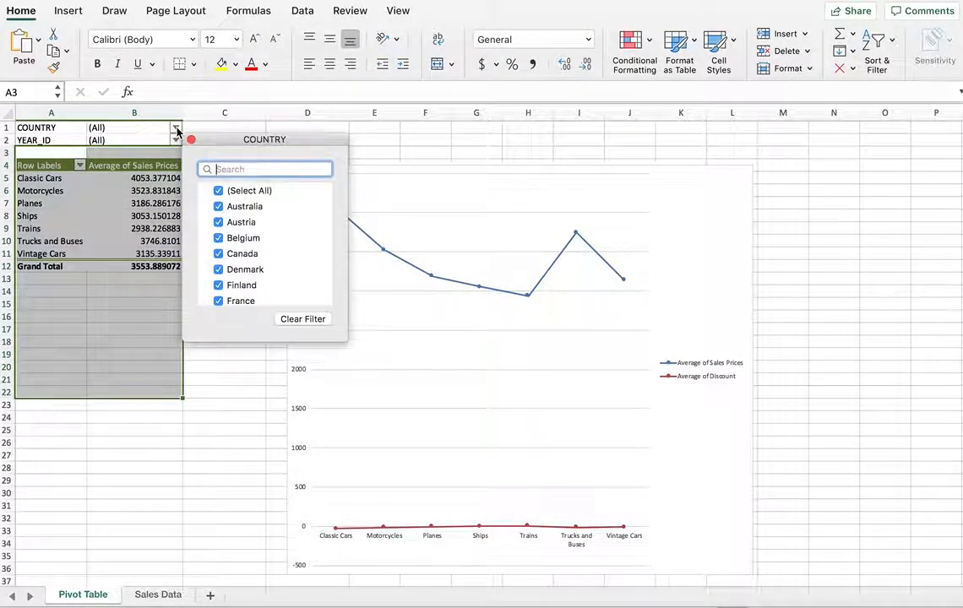
pyautogui.click(217, 192)
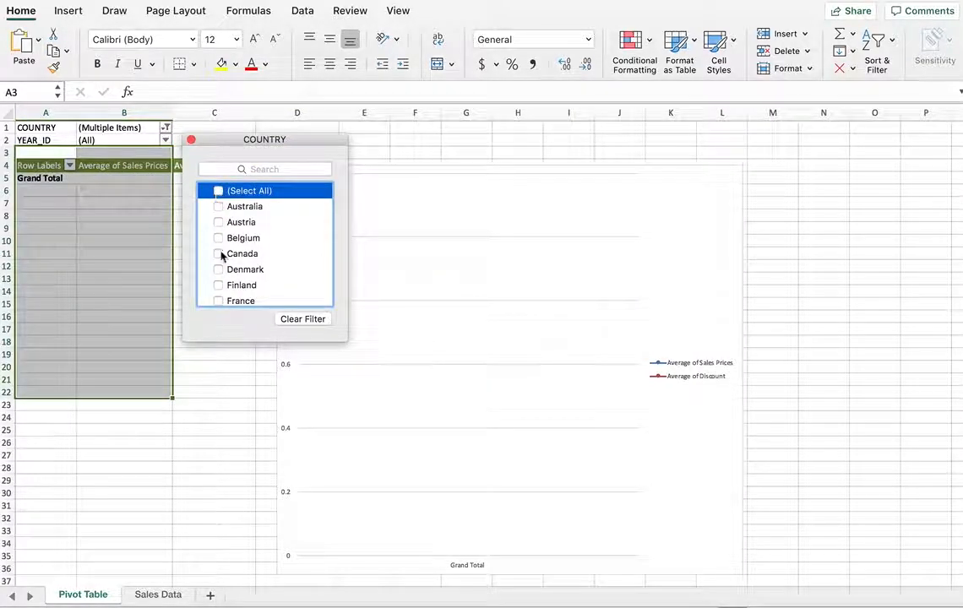
pyautogui.scroll(-1, 248, 293)
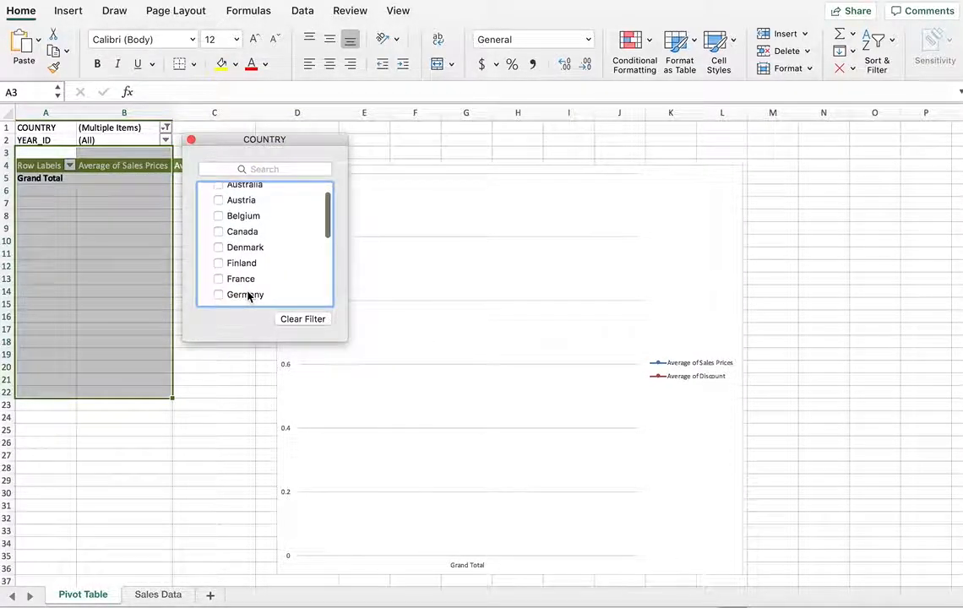
pyautogui.scroll(1, 248, 294)
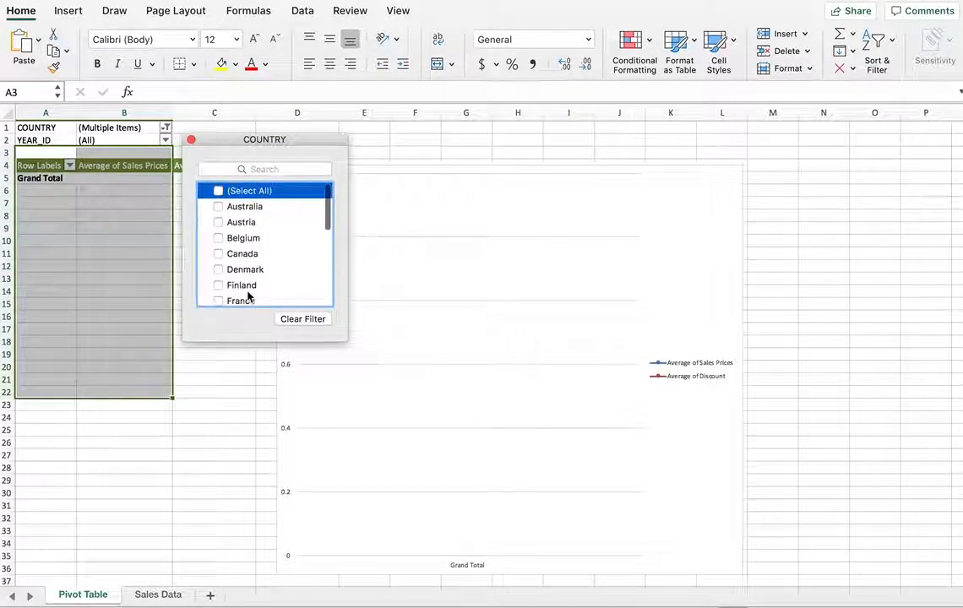
pyautogui.click(219, 223)
pyautogui.click(218, 239)
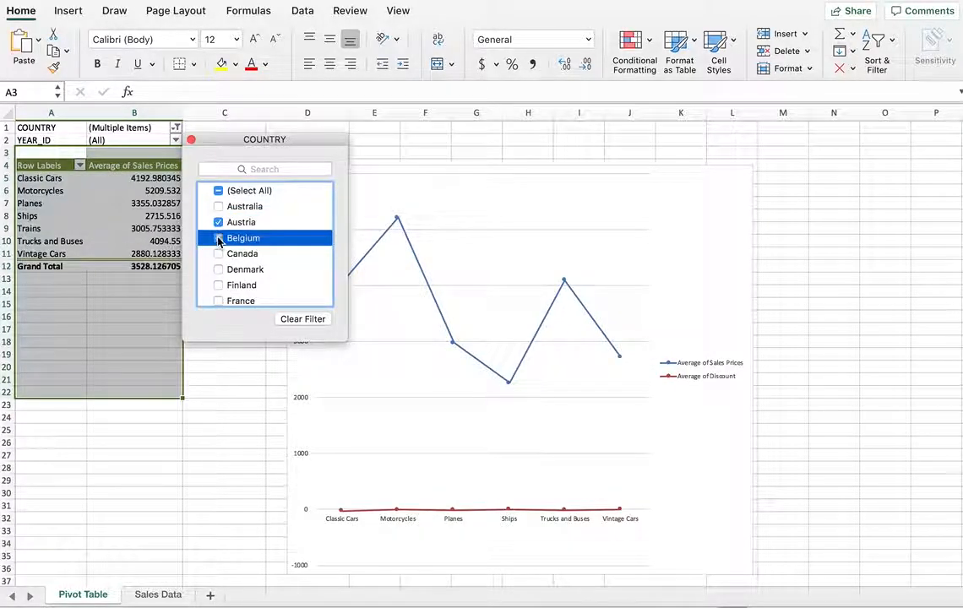
pyautogui.click(219, 270)
pyautogui.click(218, 286)
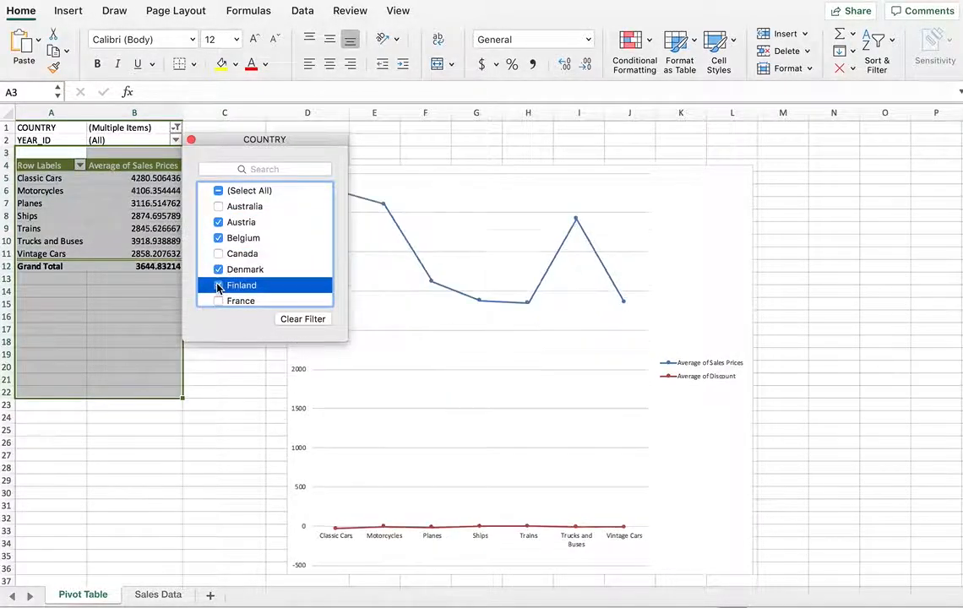
# Include France, Germany, Ireland, Italy and Norway in the COUNTRY filter as well
pyautogui.scroll(-3, 229, 285)
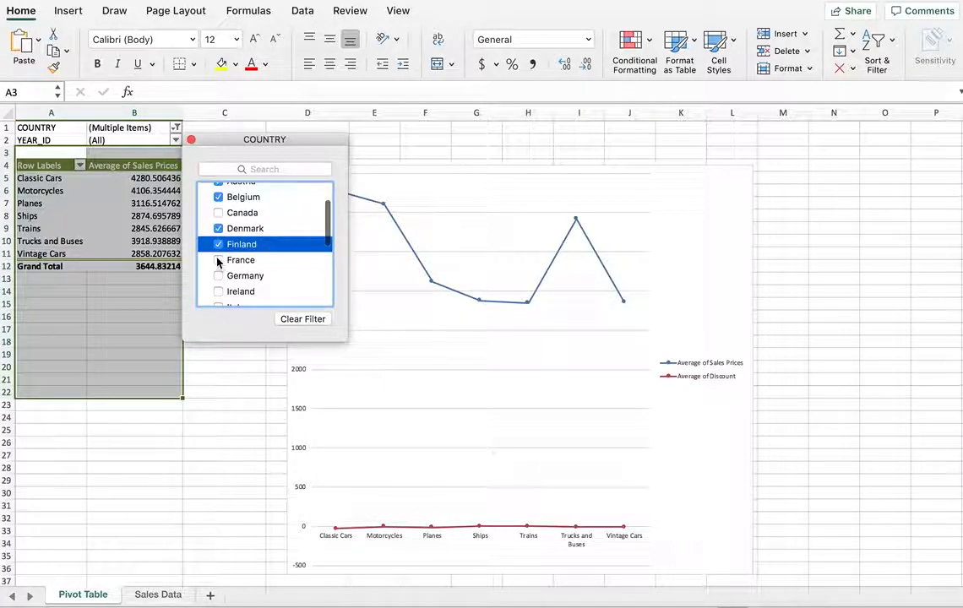
pyautogui.click(219, 260)
pyautogui.click(219, 276)
pyautogui.click(218, 291)
pyautogui.scroll(-4, 267, 294)
pyautogui.click(218, 201)
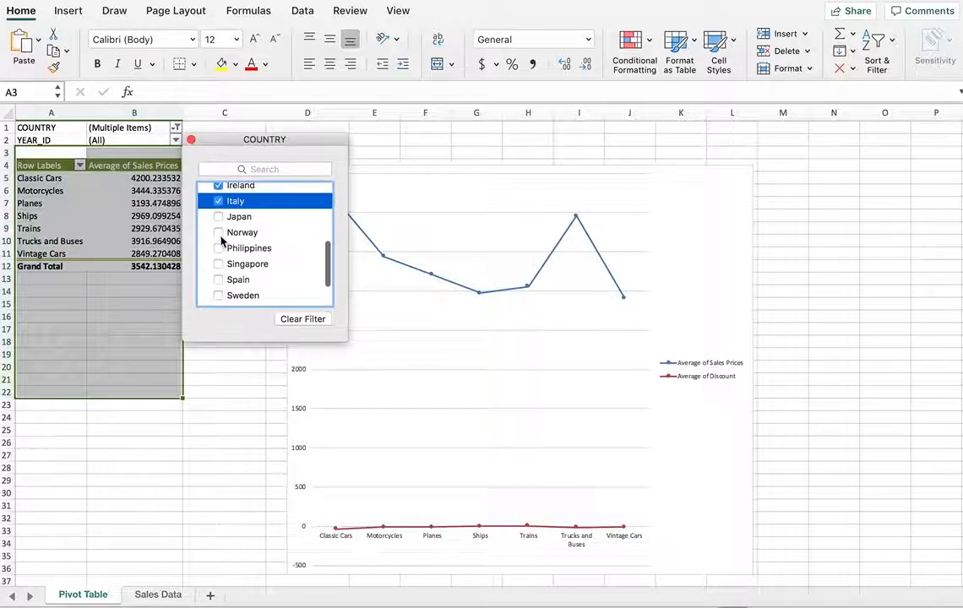
pyautogui.click(219, 232)
# Include Spain, Sweden, Switzerland and UK in the COUNTRY filter and close the filter
pyautogui.scroll(-3, 234, 269)
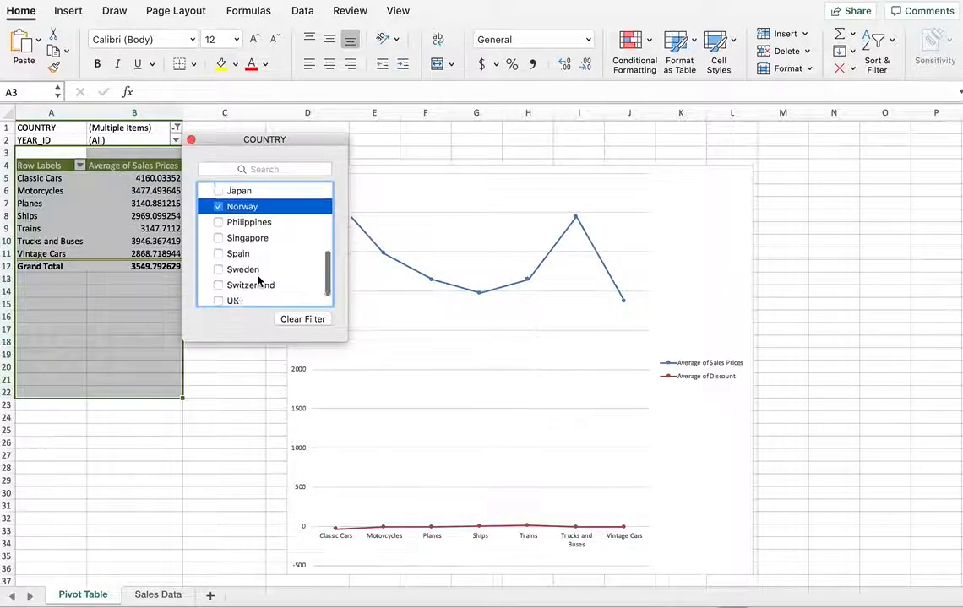
pyautogui.click(219, 235)
pyautogui.click(218, 251)
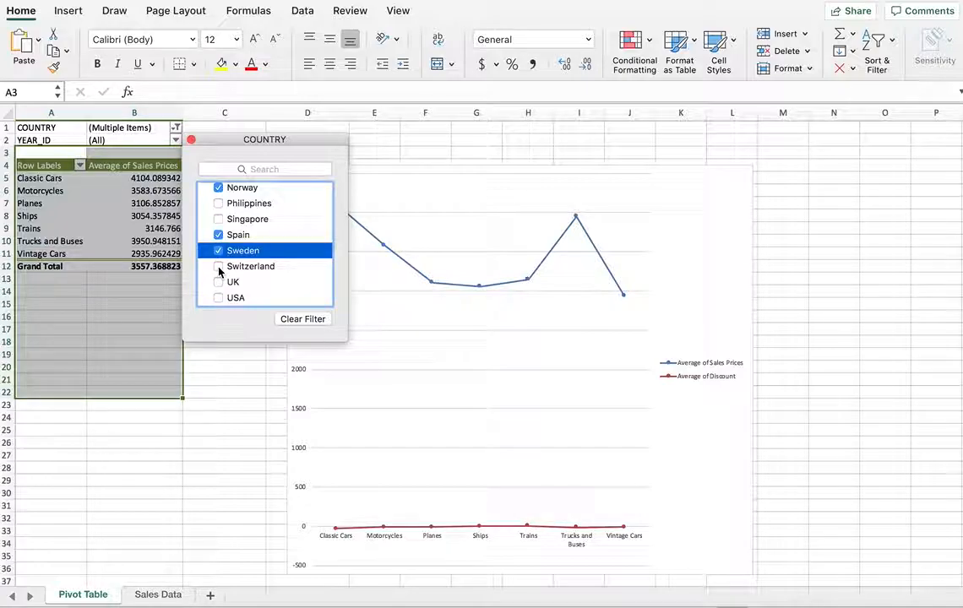
pyautogui.click(219, 268)
pyautogui.click(219, 283)
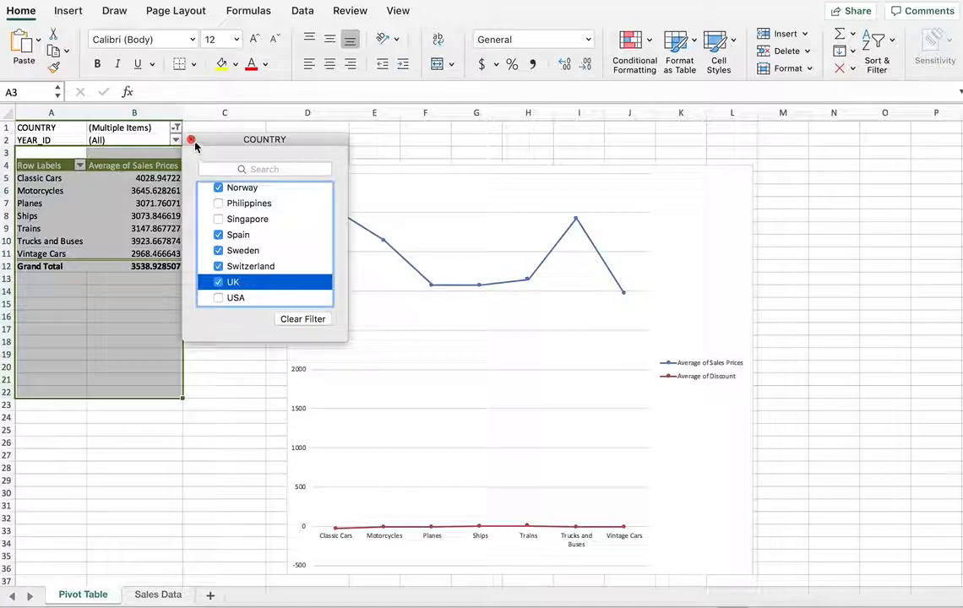
pyautogui.click(192, 141)
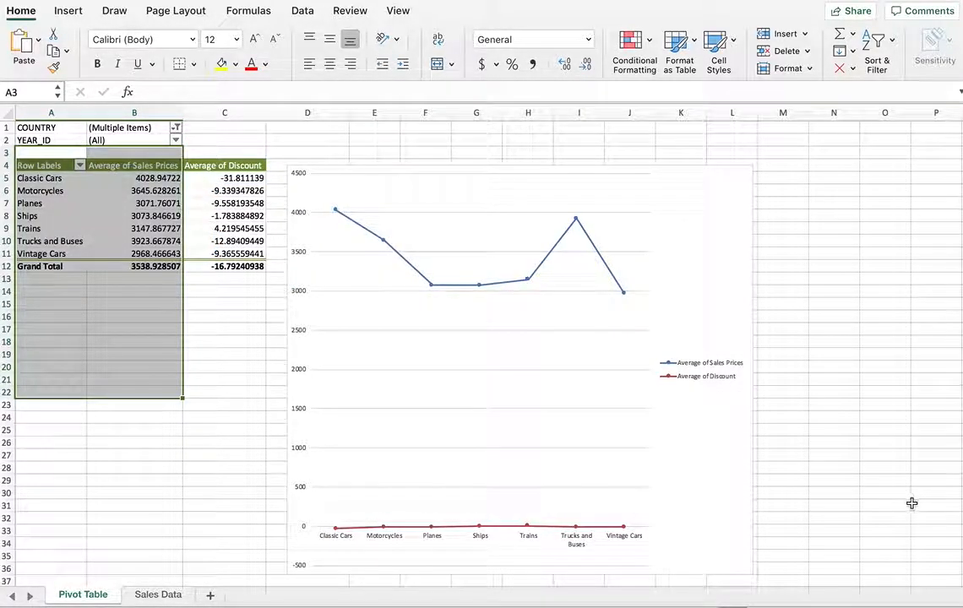
# Add the Sales Revenues field to the PivotChart's values and summarize it by Average
pyautogui.click(738, 440)
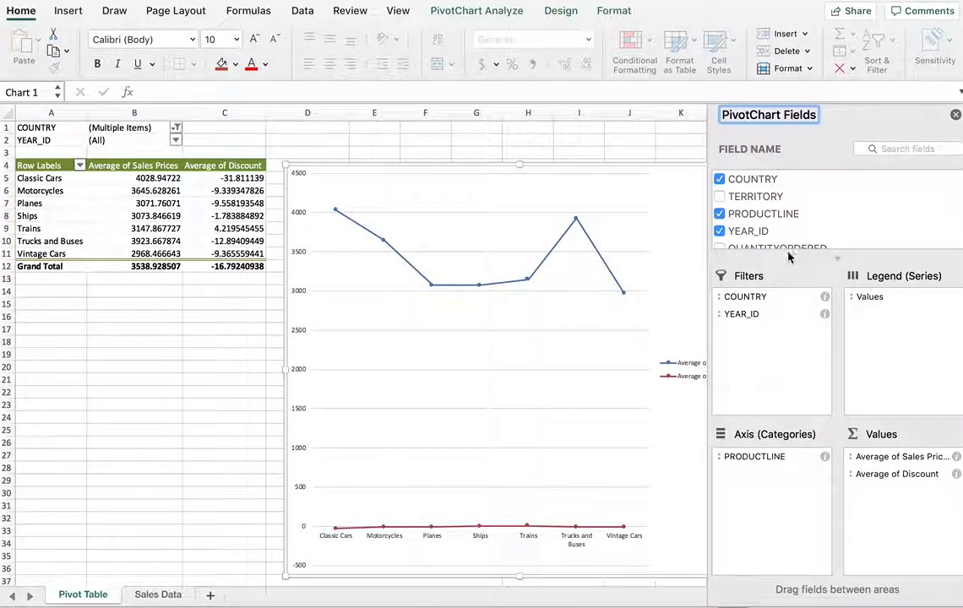
pyautogui.scroll(-5, 794, 226)
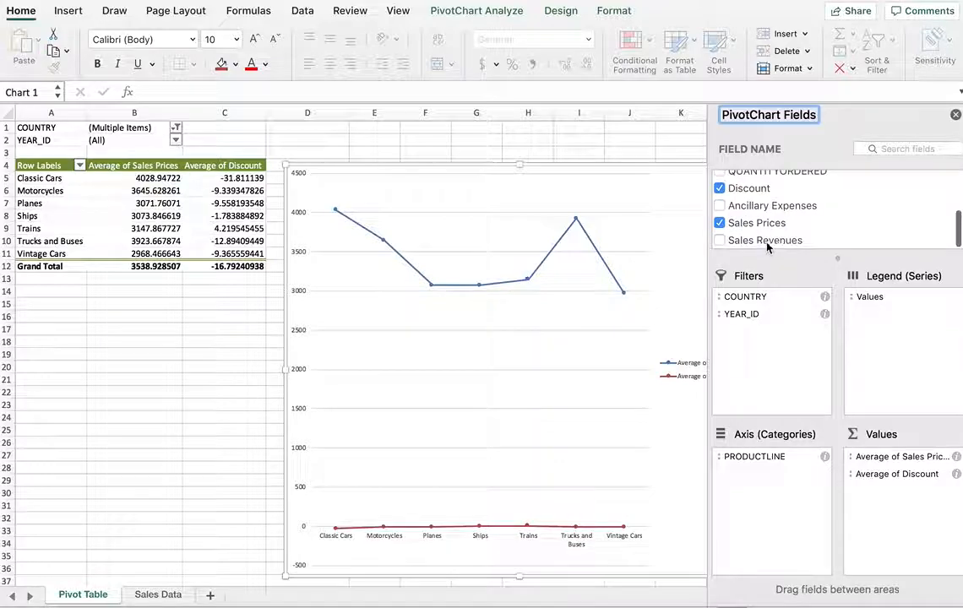
pyautogui.moveTo(763, 240); pyautogui.dragTo(915, 502)
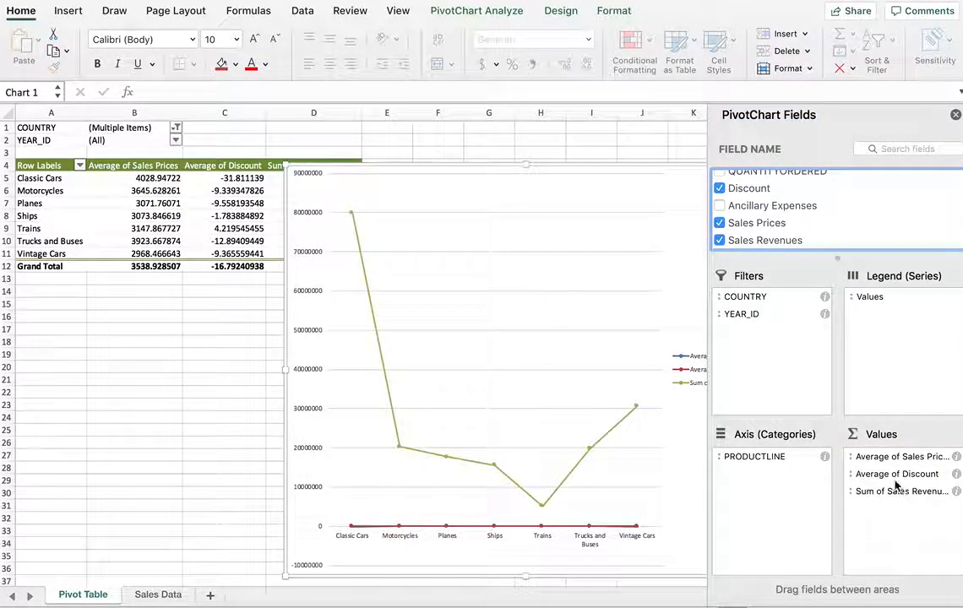
pyautogui.click(893, 494)
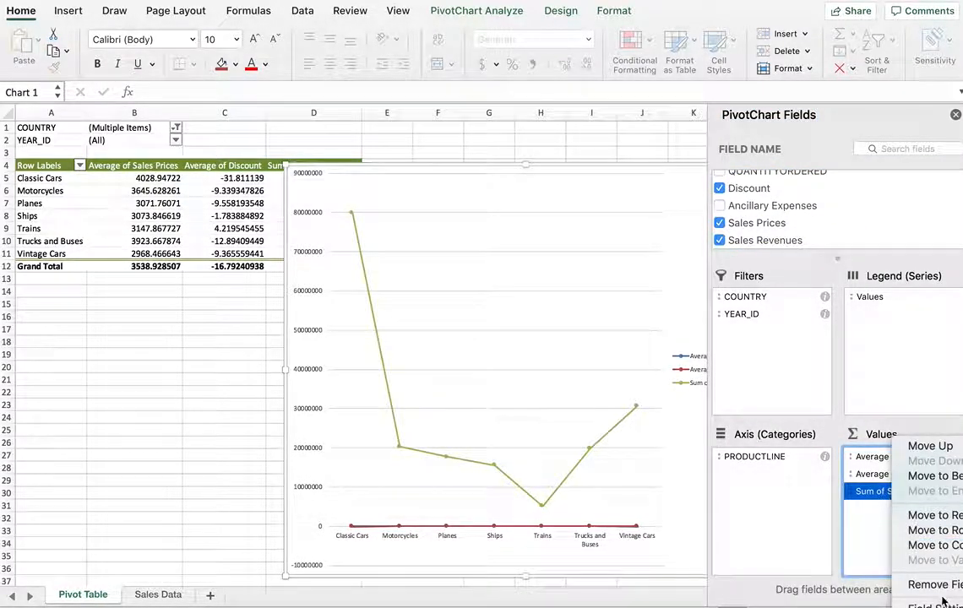
pyautogui.click(929, 605)
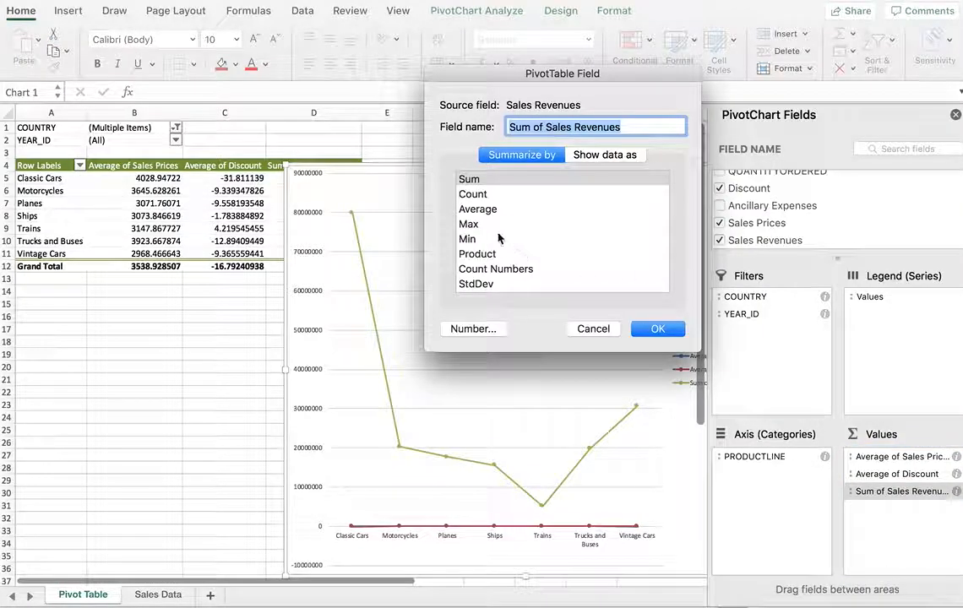
pyautogui.click(478, 209)
pyautogui.click(658, 329)
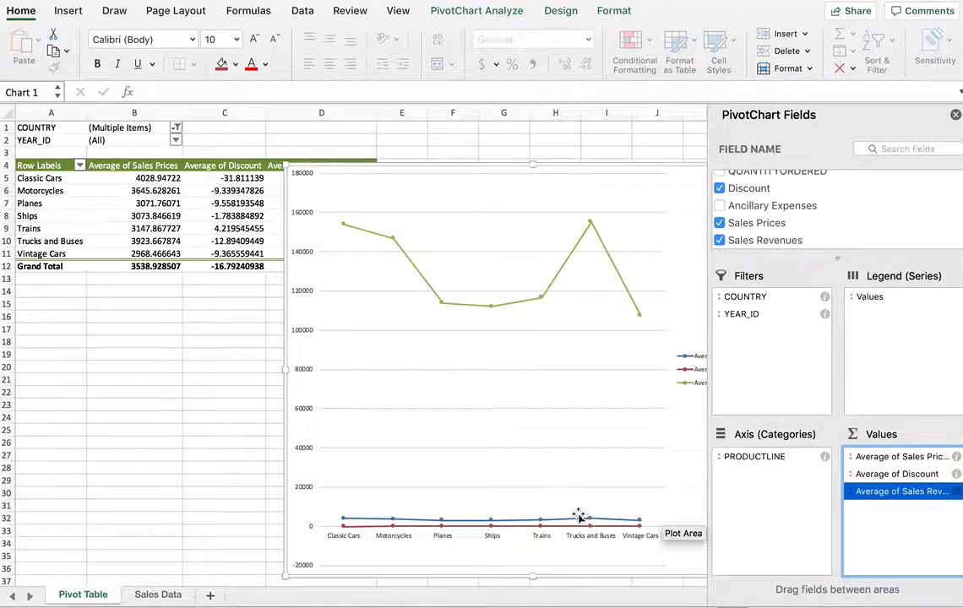
# Examine the line chart's average sales price, discount and revenue points across the product lines, especially Trucks and Buses and Vintage Cars
pyautogui.moveTo(590, 521)
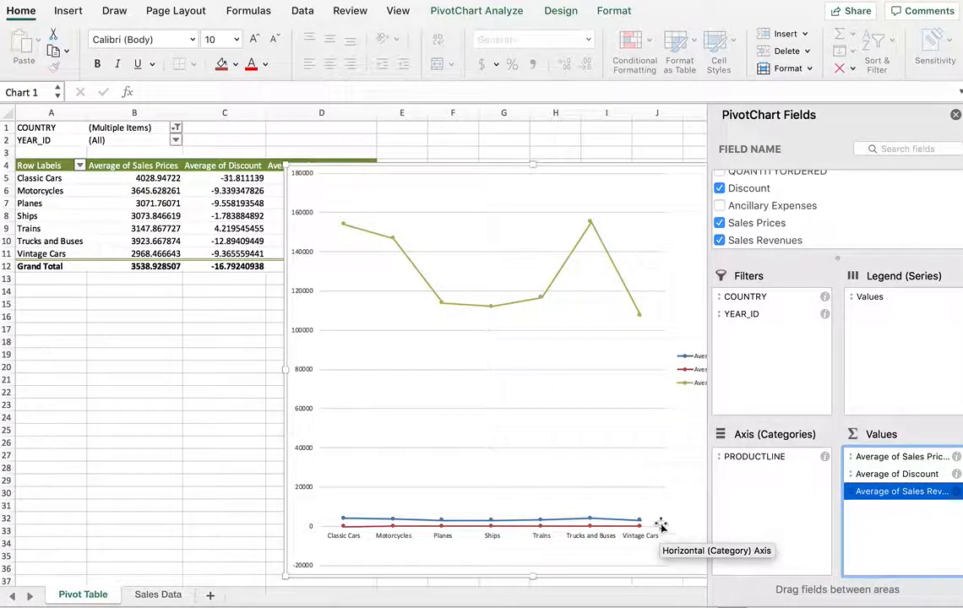
pyautogui.moveTo(642, 530)
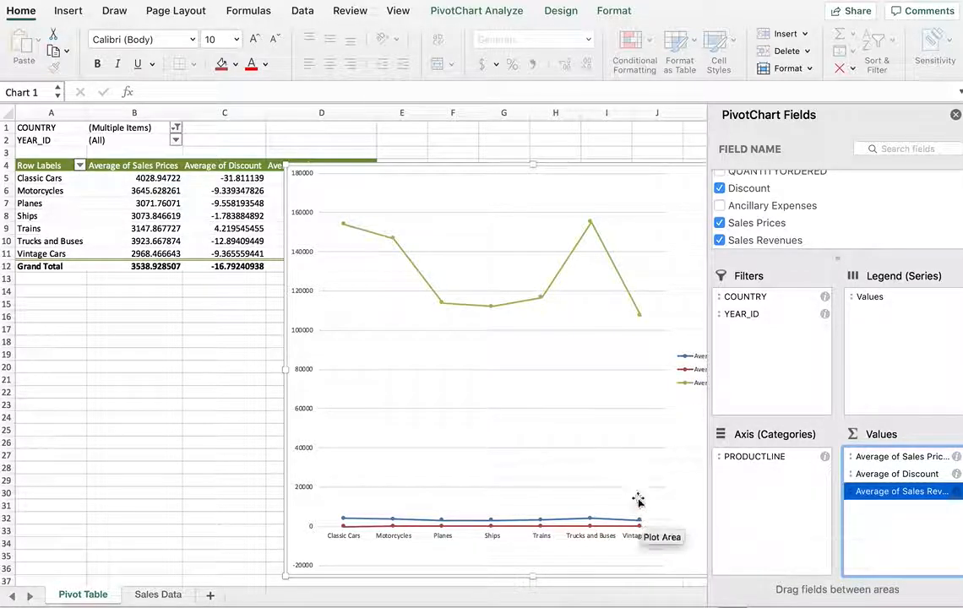
pyautogui.moveTo(640, 319)
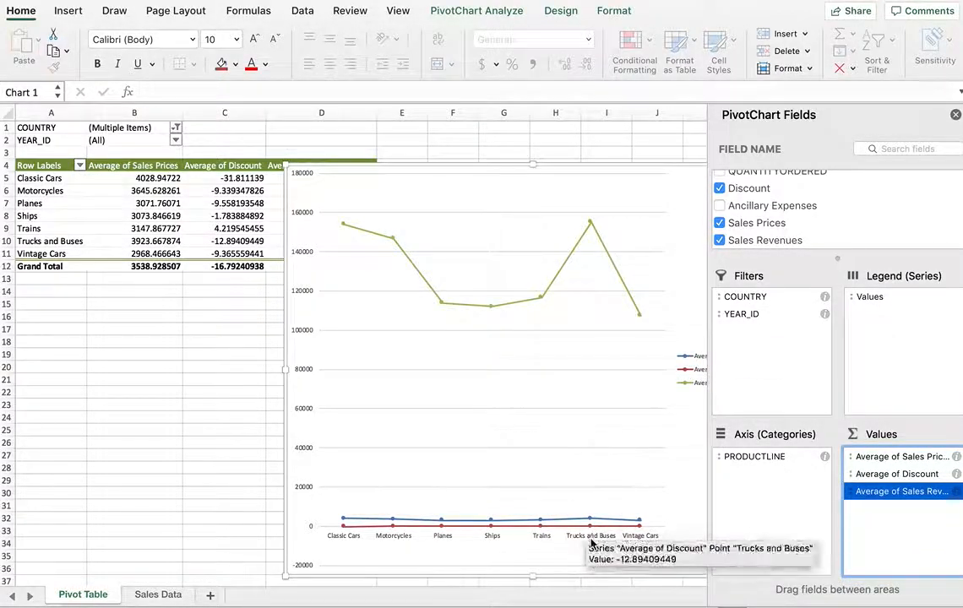
pyautogui.moveTo(590, 525)
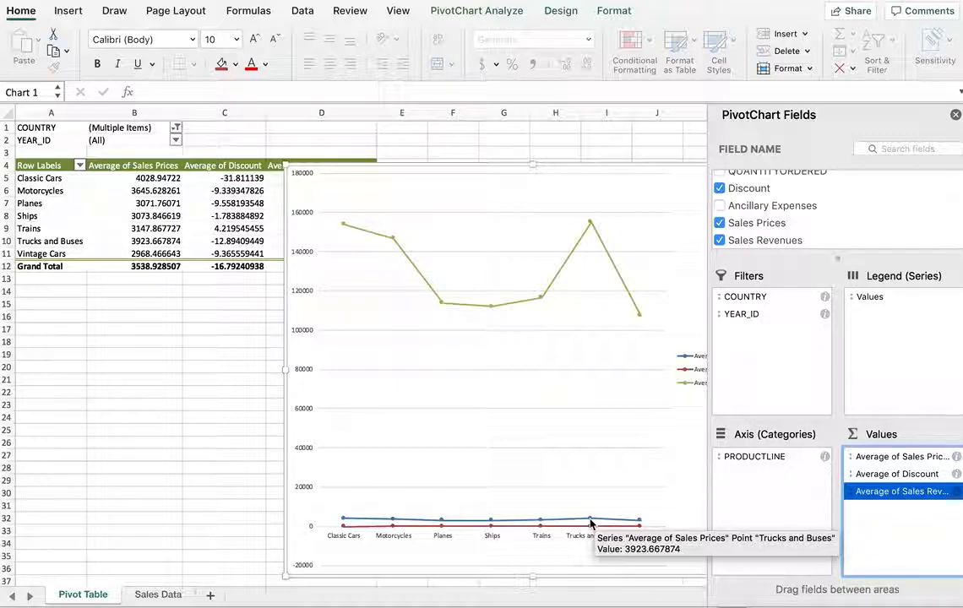
pyautogui.moveTo(591, 223)
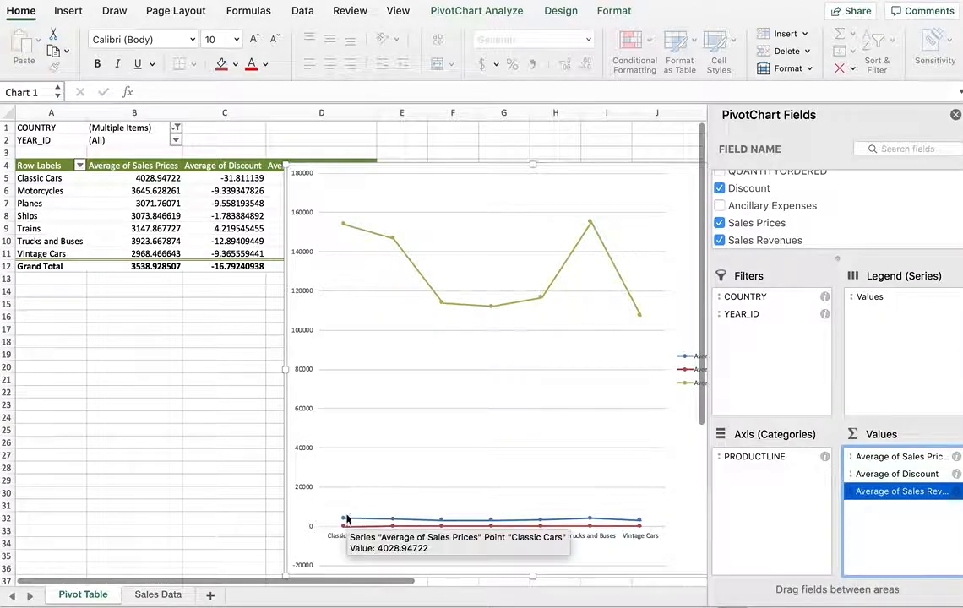
pyautogui.moveTo(446, 527)
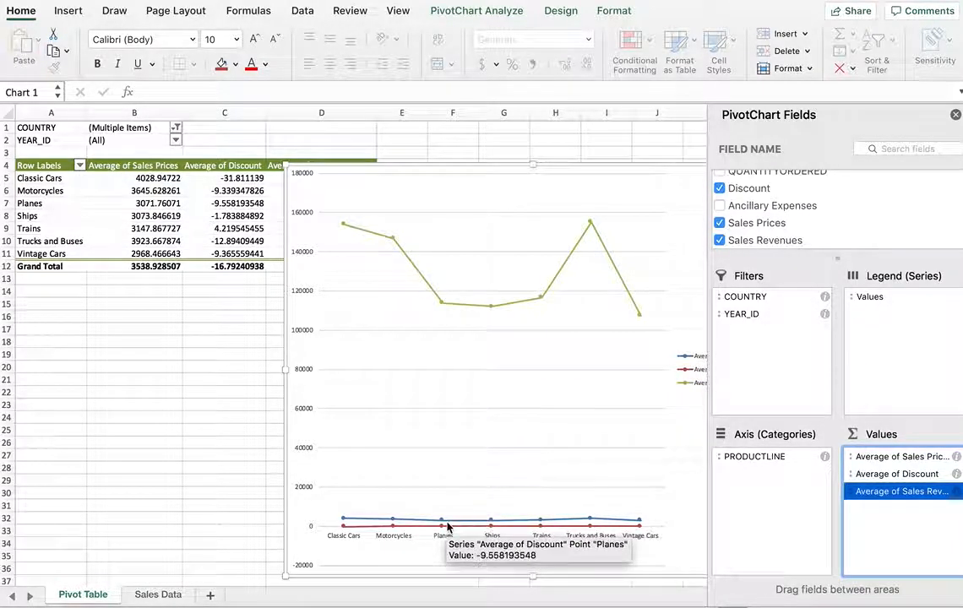
pyautogui.moveTo(495, 522)
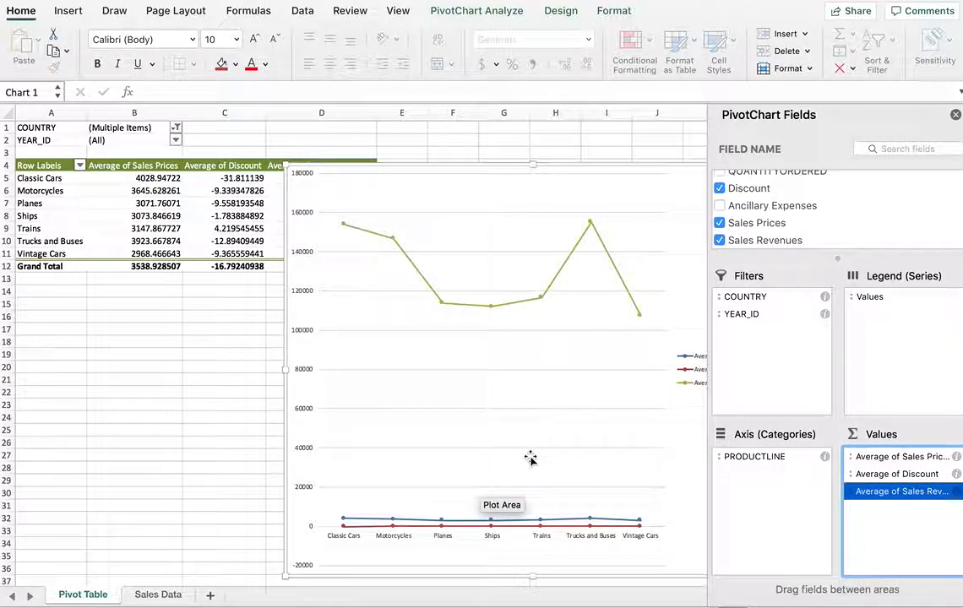
# Reset the COUNTRY filter so that all countries are included, and close the filter
pyautogui.click(176, 129)
pyautogui.click(192, 140)
pyautogui.click(176, 128)
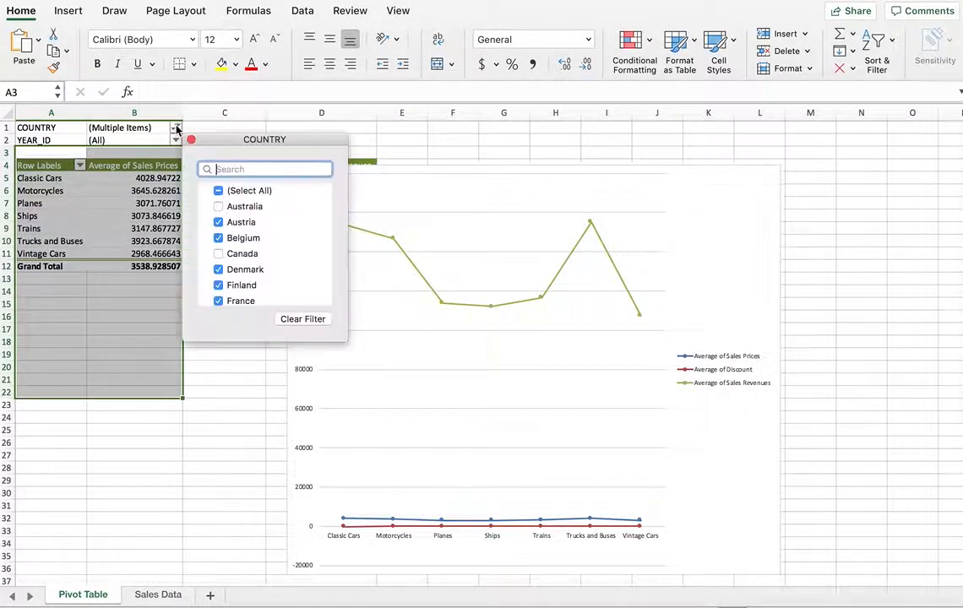
pyautogui.click(217, 191)
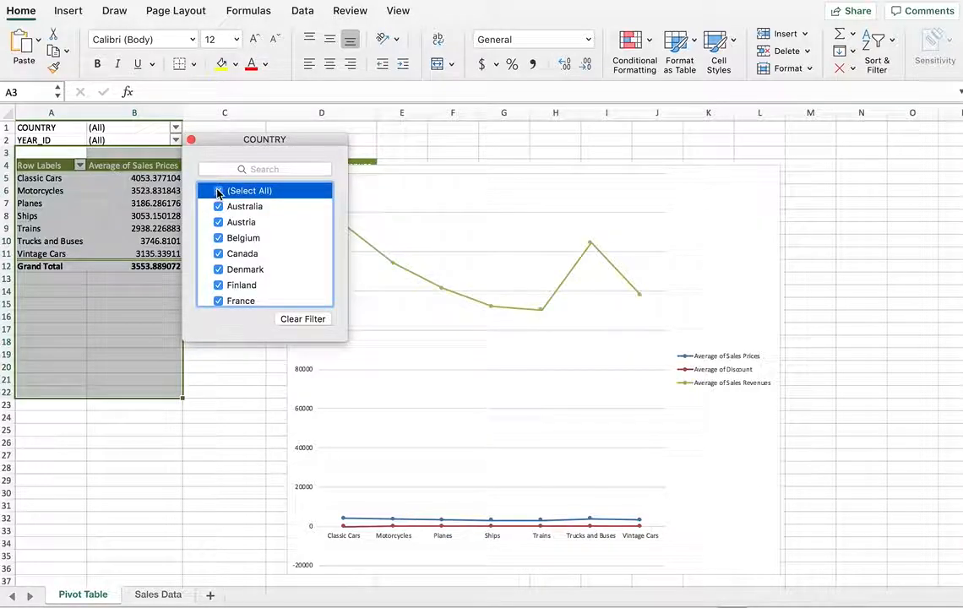
pyautogui.click(191, 139)
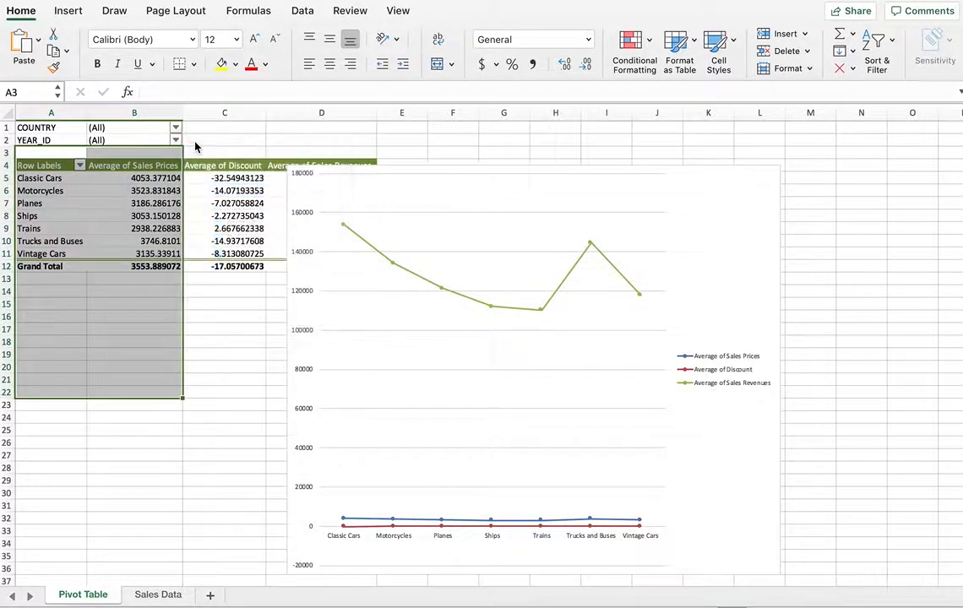
# Examine the fields available in the PivotChart's field list, and deselect the chart
pyautogui.click(692, 439)
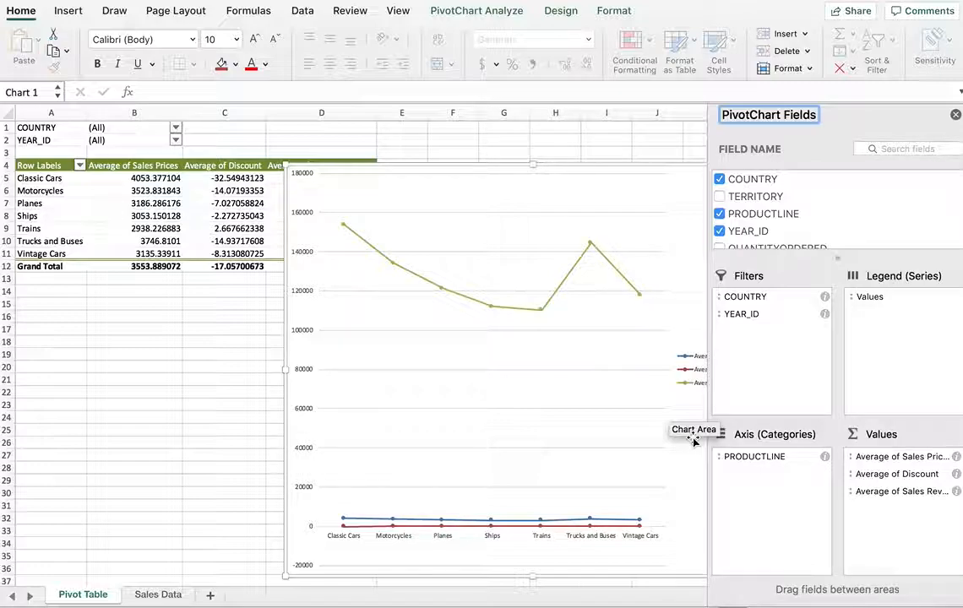
pyautogui.scroll(-5, 802, 209)
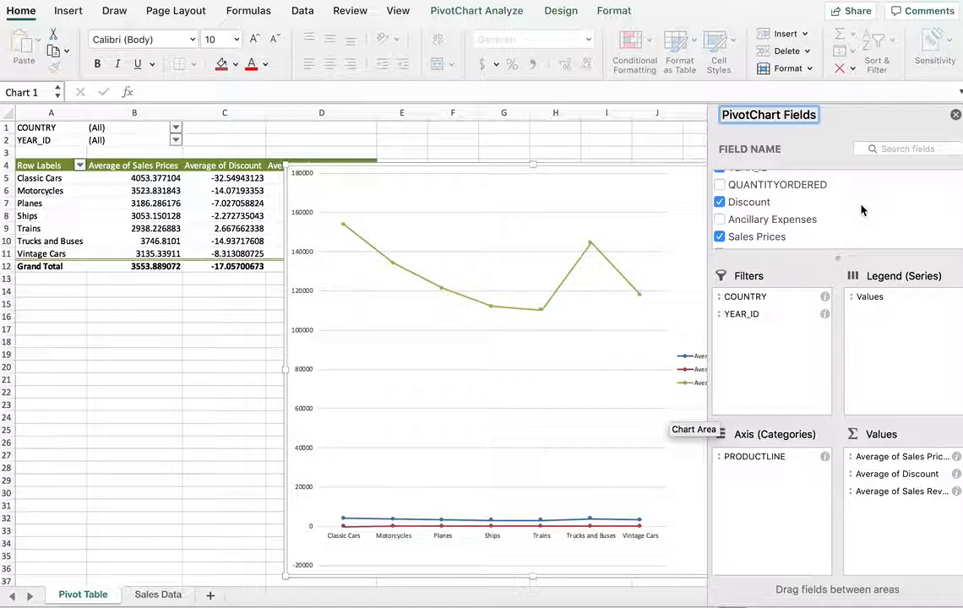
pyautogui.scroll(3, 860, 210)
pyautogui.scroll(-4, 861, 210)
pyautogui.scroll(2, 861, 210)
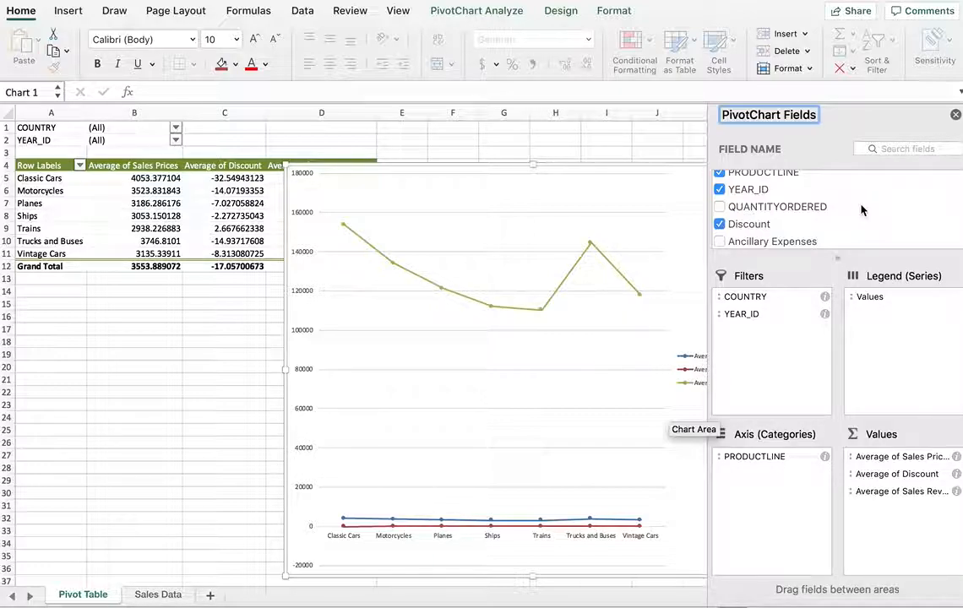
pyautogui.click(211, 406)
# Open the Regression tool from the Data Analysis tools on the Sales Data sheet
pyautogui.click(166, 595)
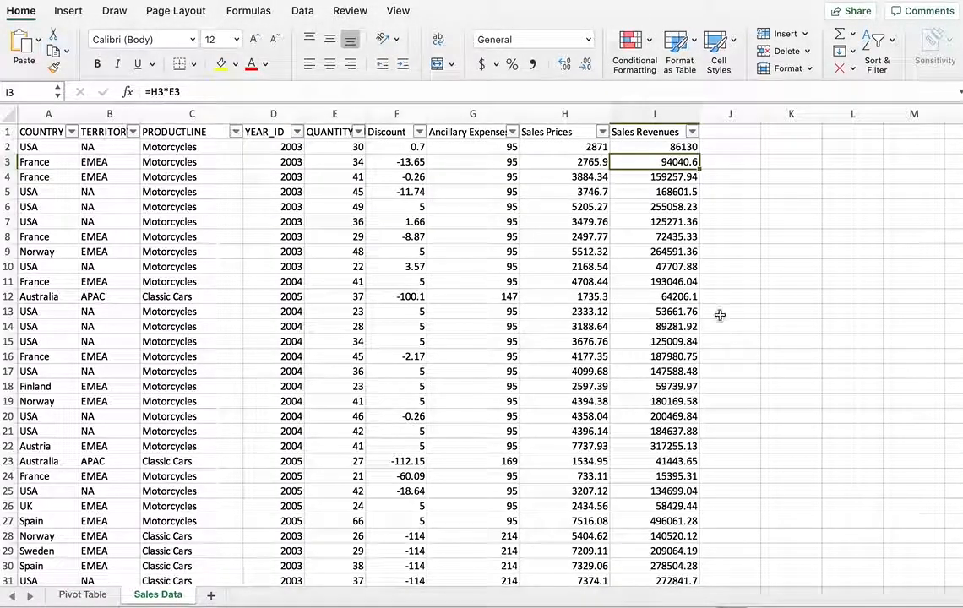
pyautogui.click(301, 10)
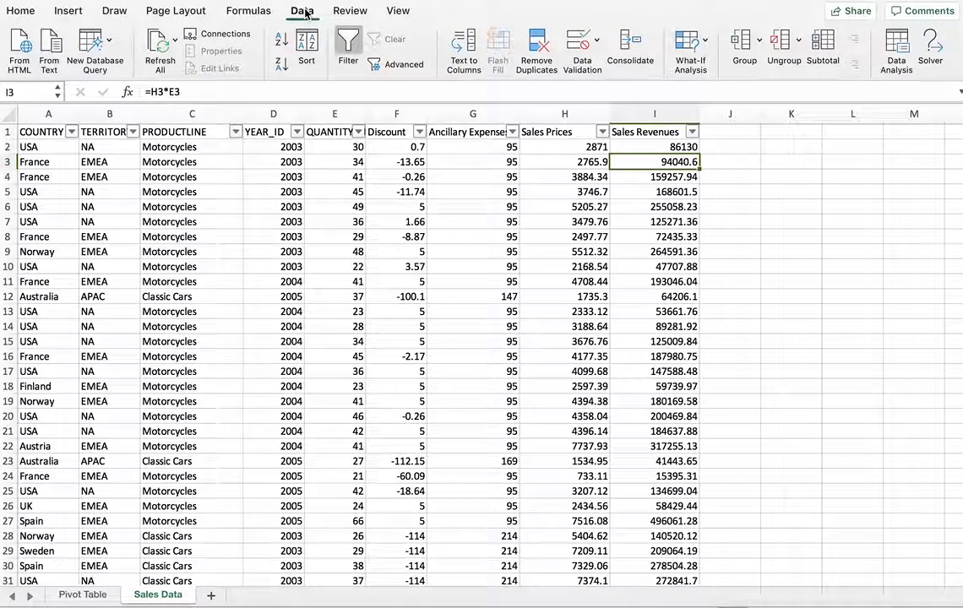
pyautogui.click(897, 38)
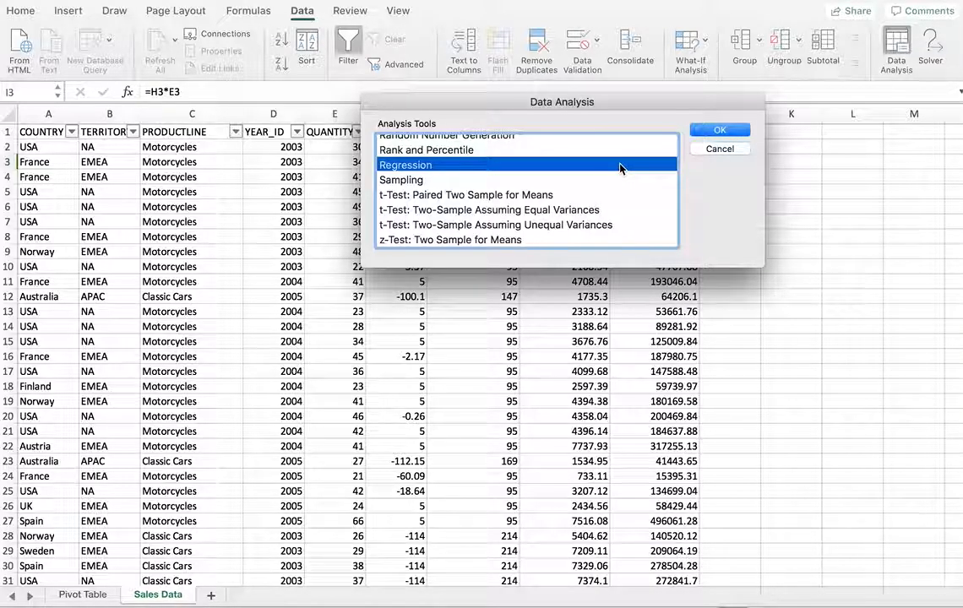
pyautogui.click(730, 133)
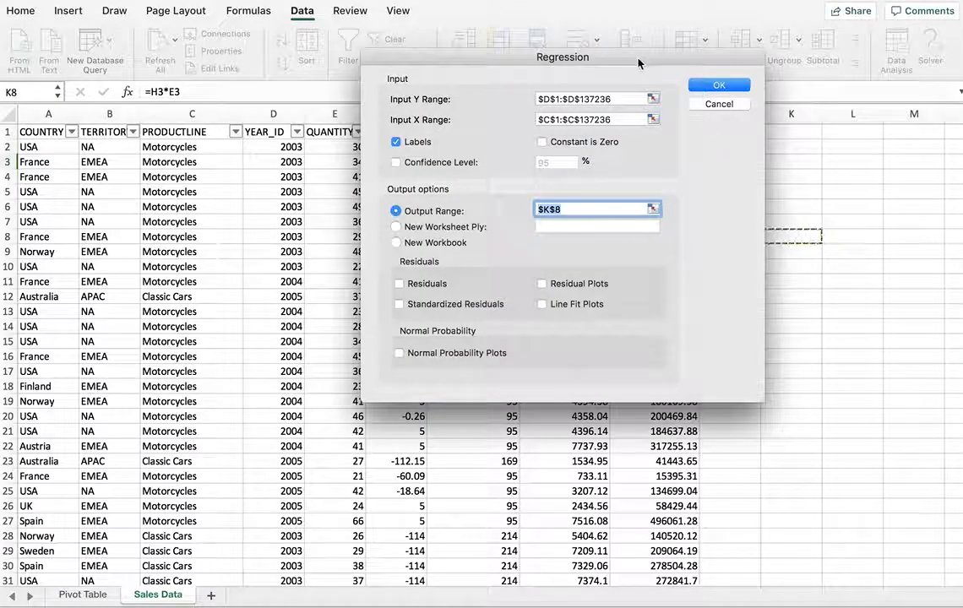
# Set the regression's Input Y Range to the whole Sales Revenues column with its header, $I$1:$I$2824
pyautogui.moveTo(637, 64); pyautogui.dragTo(585, 163)
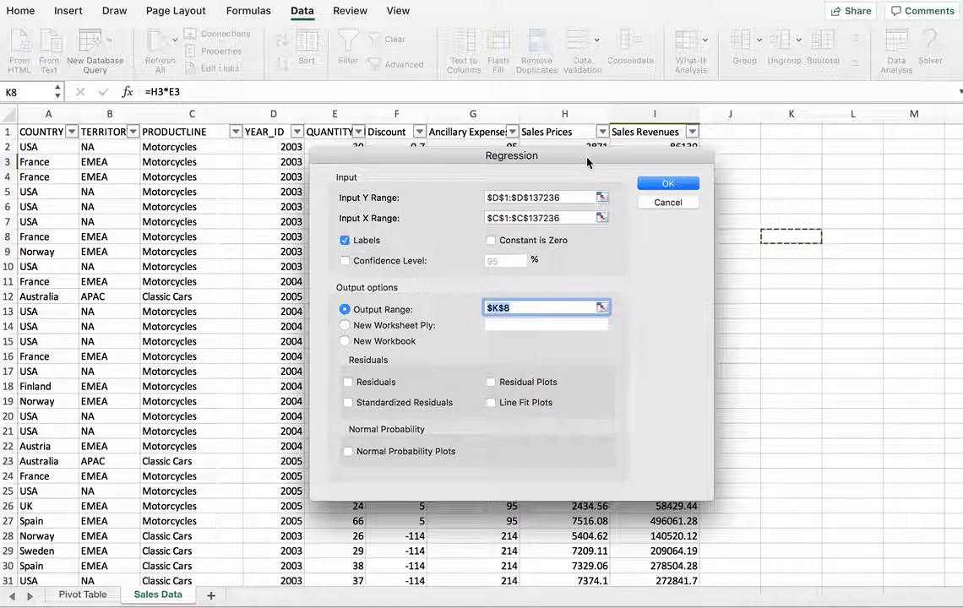
pyautogui.tripleClick(576, 196)
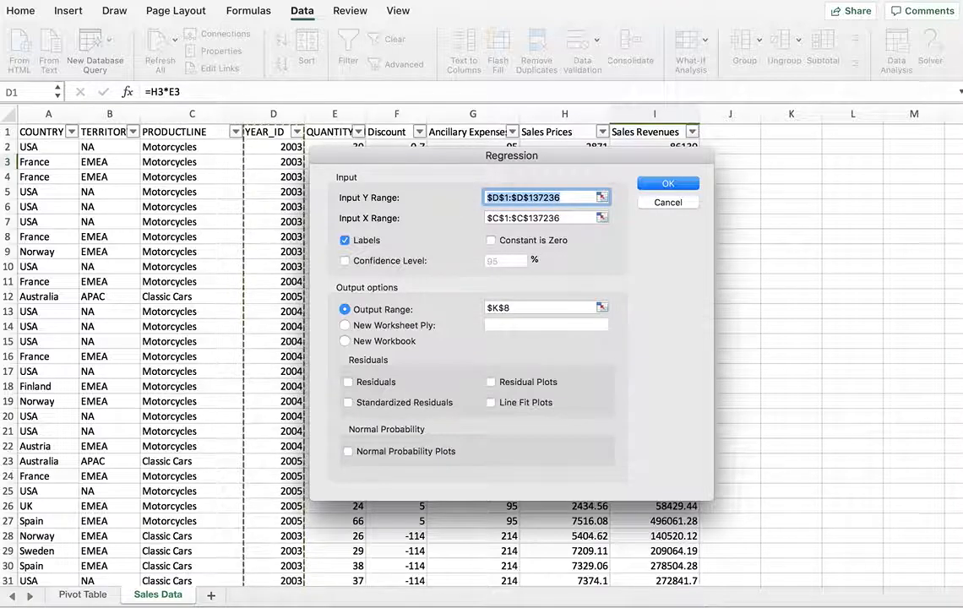
pyautogui.press('BackSpace')
pyautogui.moveTo(511, 158); pyautogui.dragTo(331, 167)
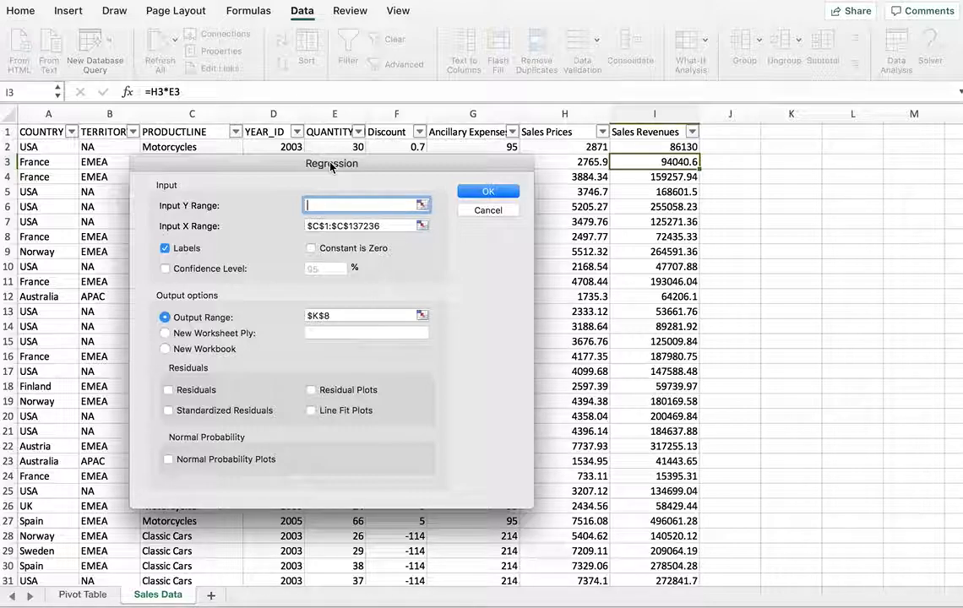
pyautogui.click(657, 133)
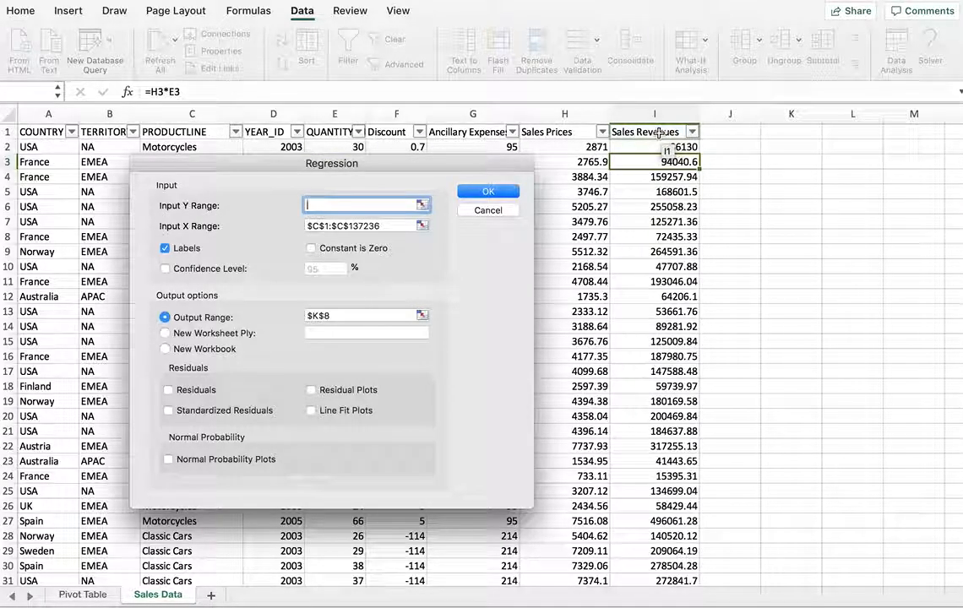
pyautogui.moveTo(657, 132); pyautogui.dragTo(670, 473)
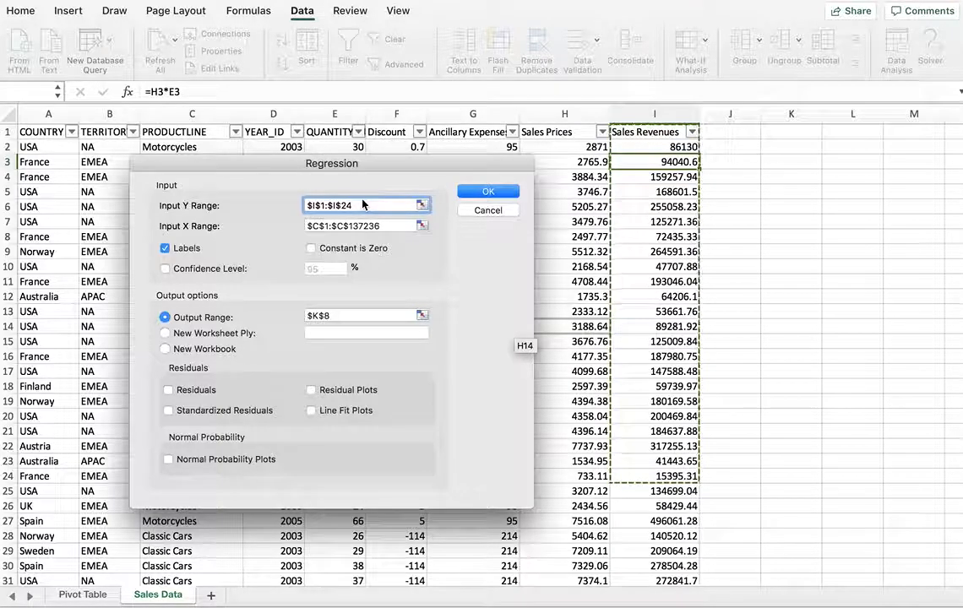
pyautogui.press('super+shift+Down')
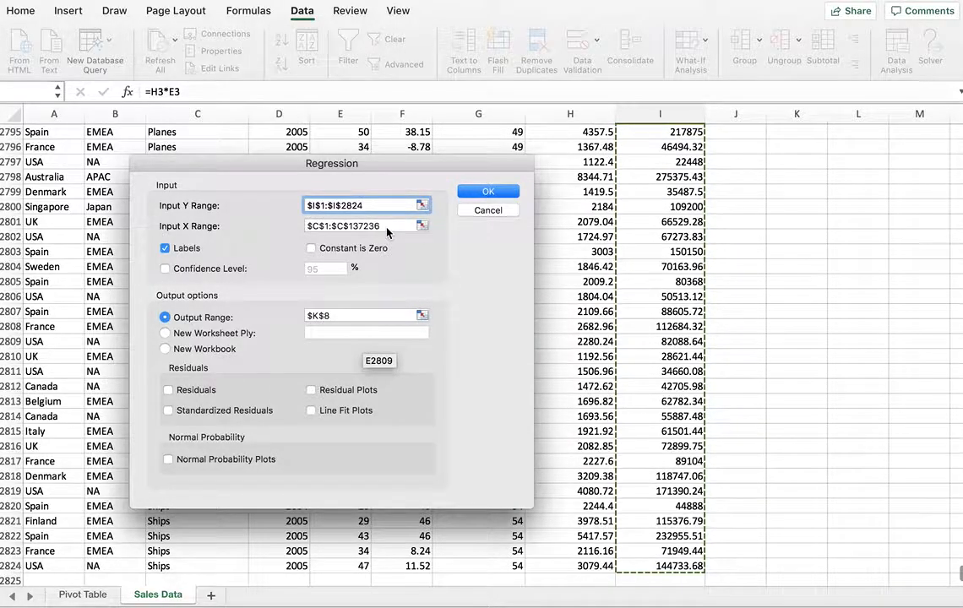
# Set the regression's Input X Range to the YEAR_ID through Sales Prices columns with headers, $D$1:$H$2824
pyautogui.click(316, 227)
pyautogui.press('BackSpace')
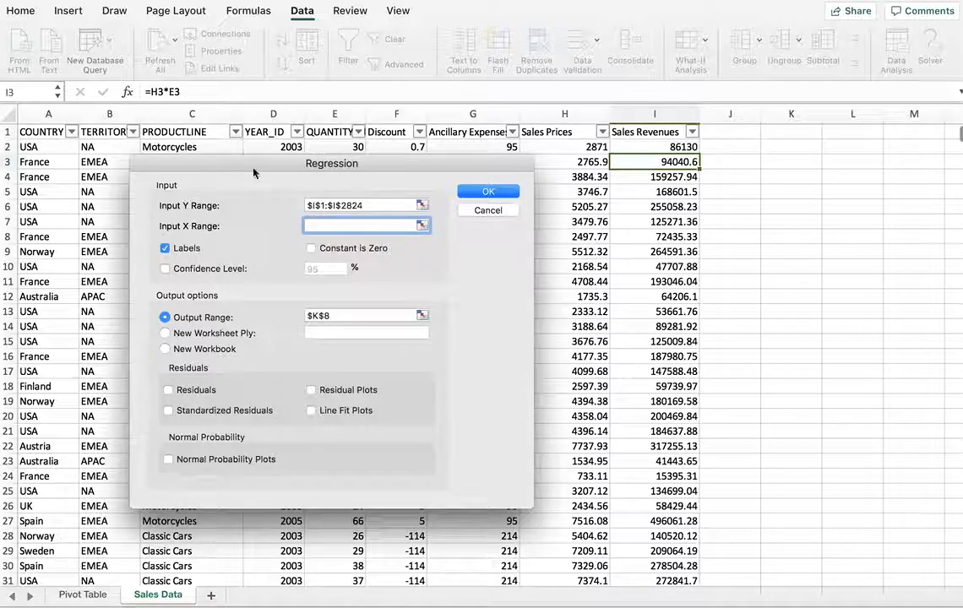
pyautogui.click(271, 131)
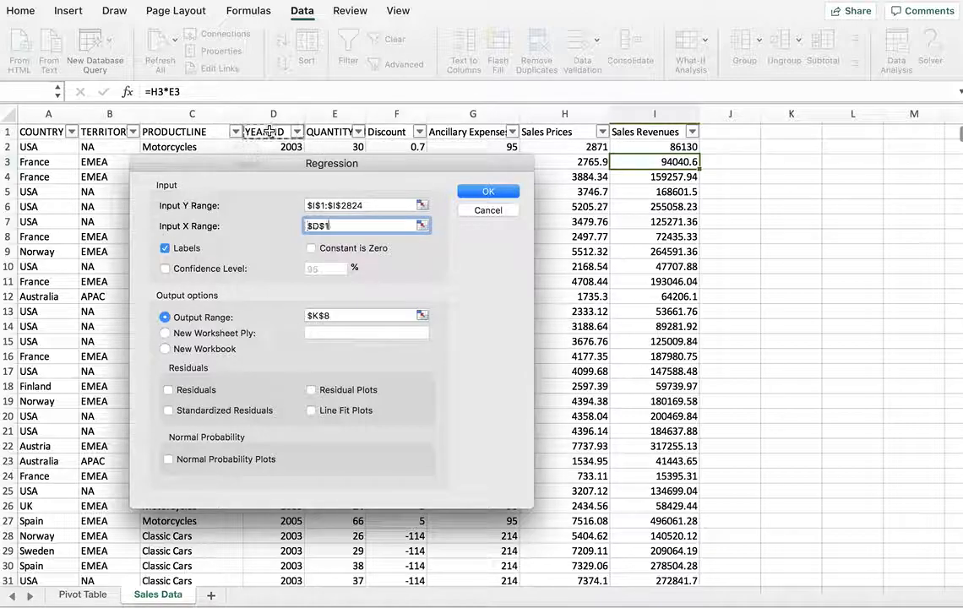
pyautogui.moveTo(413, 216); pyautogui.dragTo(577, 299)
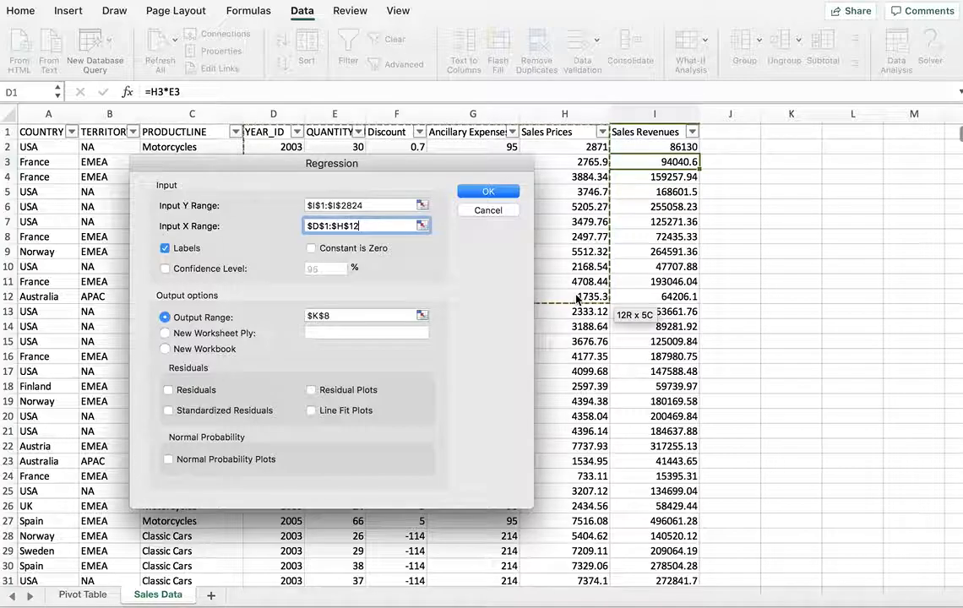
pyautogui.hotkey('ctrl', 'shift', 'Down')
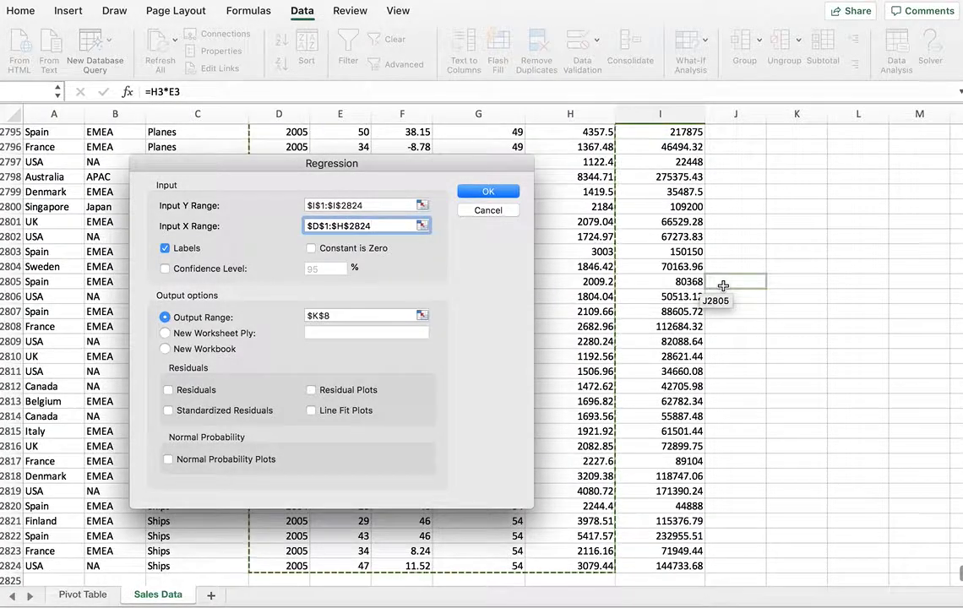
pyautogui.scroll(10, 724, 291)
pyautogui.scroll(20, 724, 292)
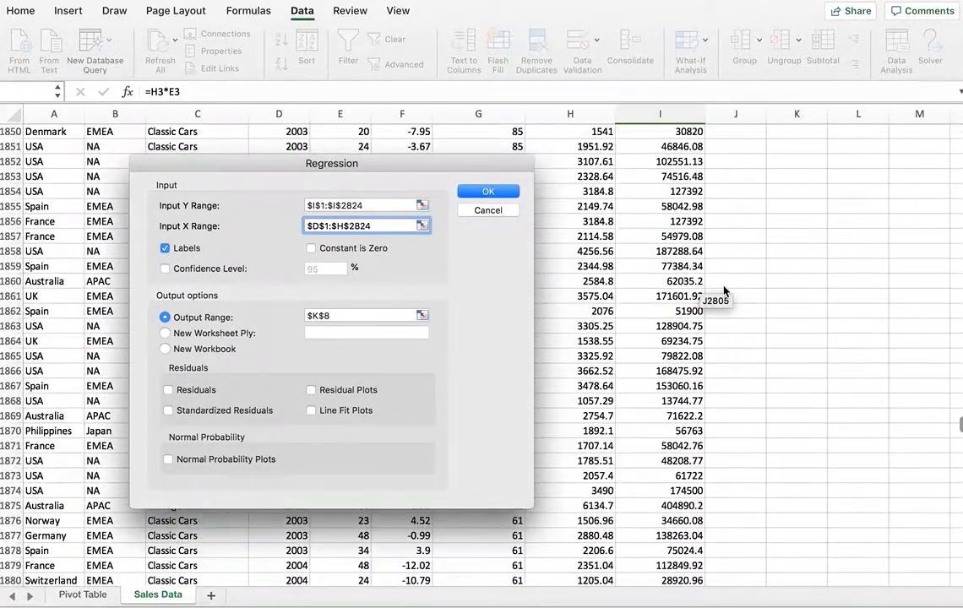
pyautogui.scroll(20, 724, 291)
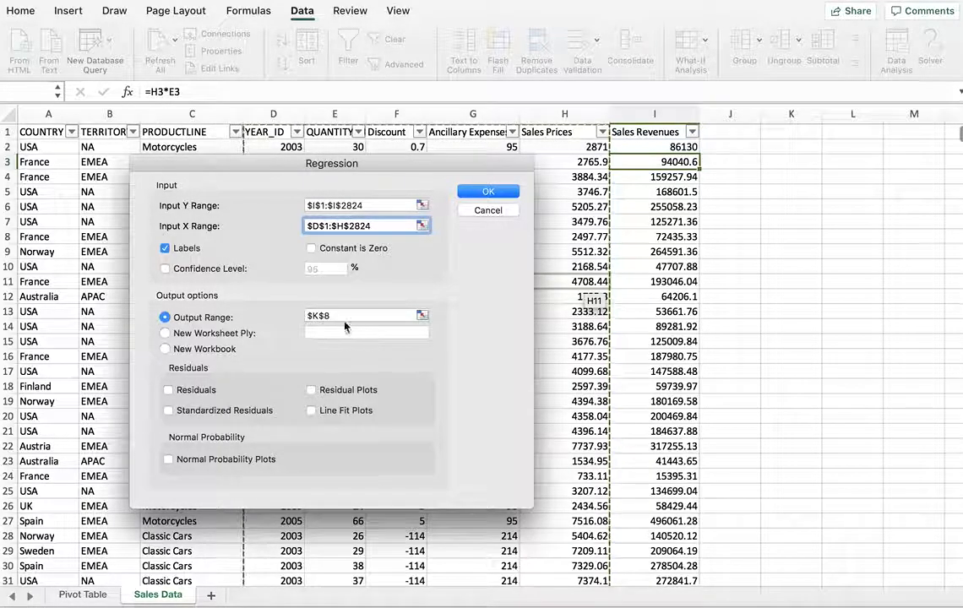
# Set the regression's output range to cell $K$2 and run the analysis
pyautogui.click(307, 316)
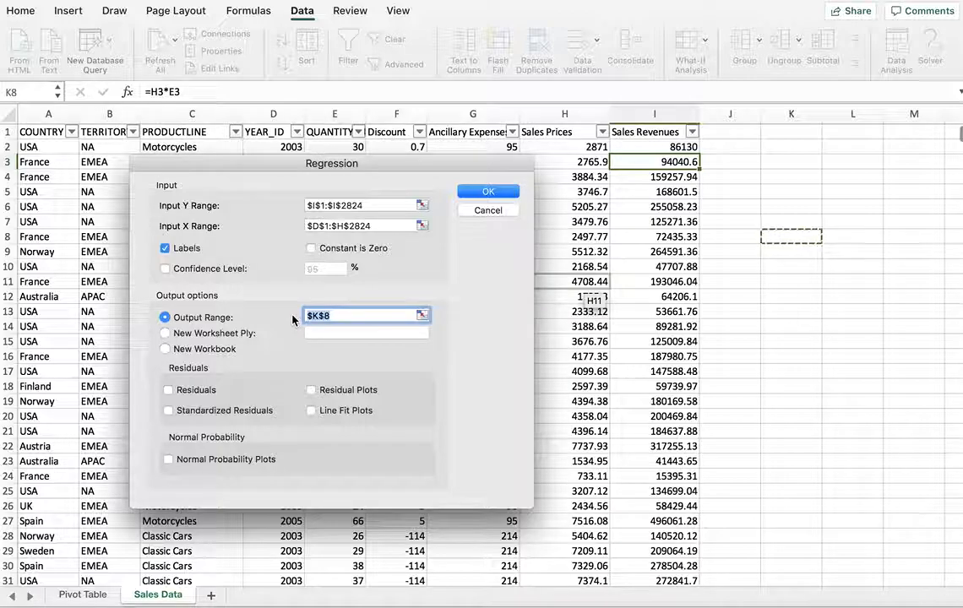
pyautogui.press('BackSpace')
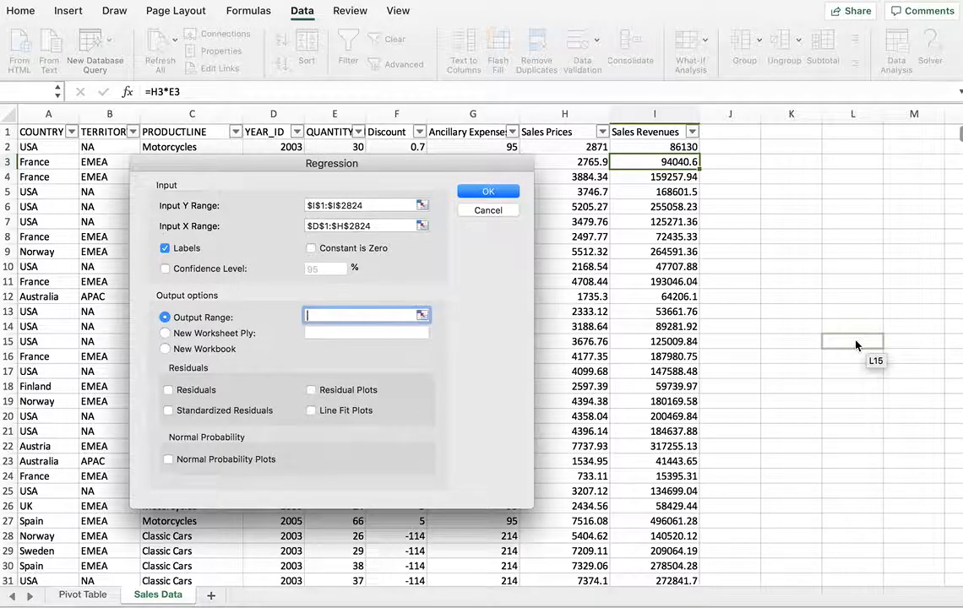
pyautogui.click(774, 146)
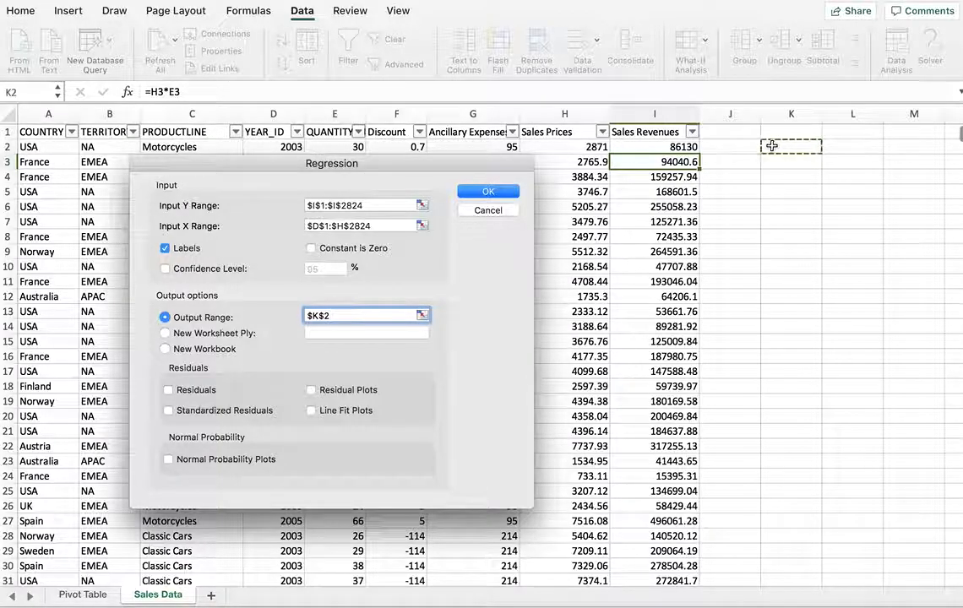
pyautogui.click(487, 192)
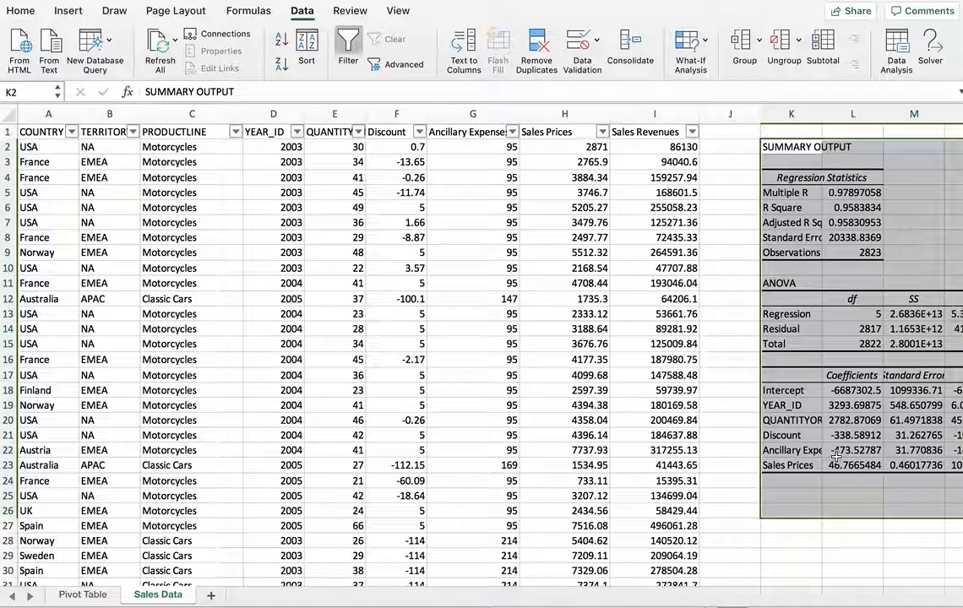
# Examine the regression summary output, especially the Adjusted R Square value
pyautogui.hscroll(5, 835, 457)
pyautogui.hscroll(1, 837, 457)
pyautogui.click(756, 542)
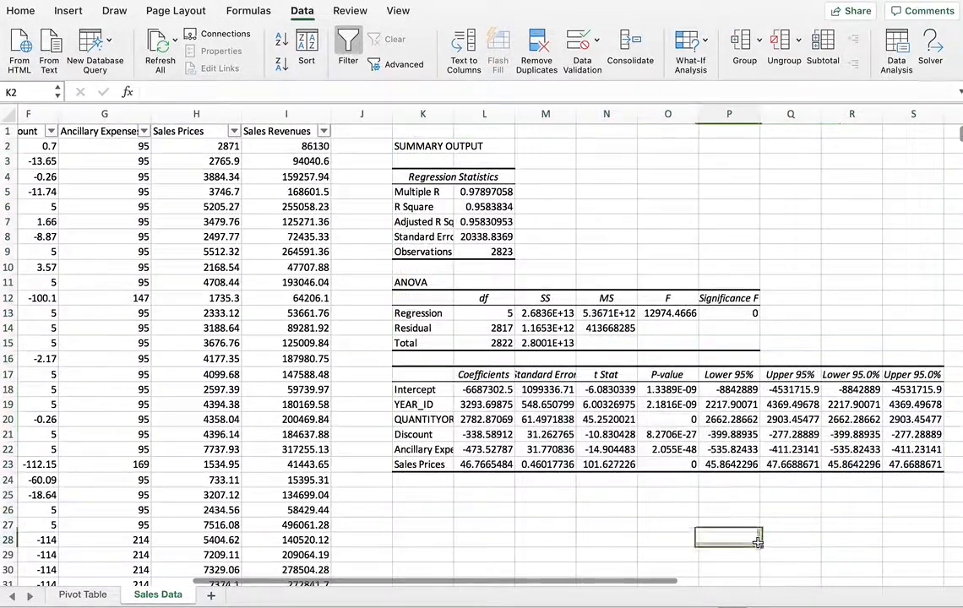
pyautogui.click(609, 501)
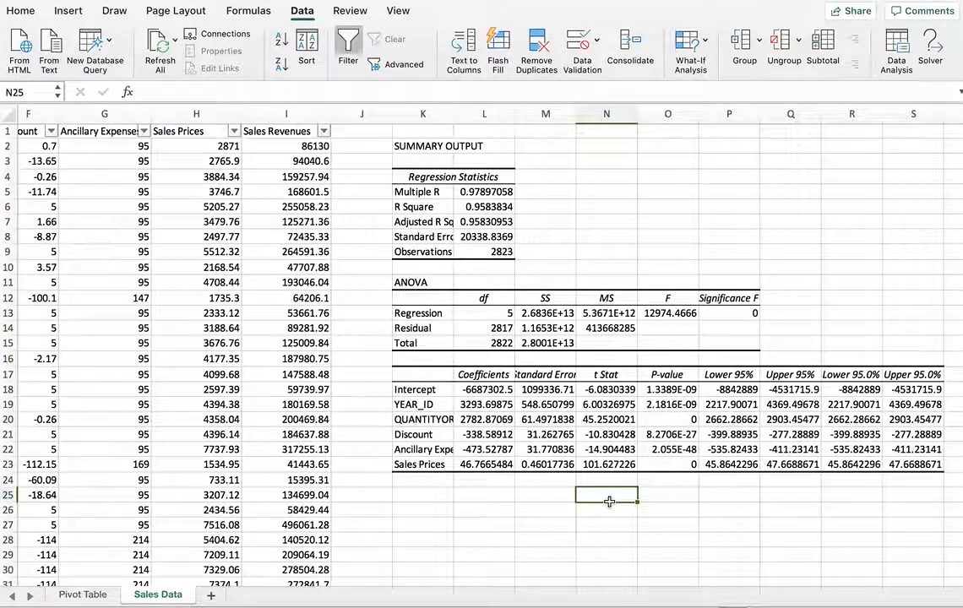
pyautogui.hscroll(1, 610, 501)
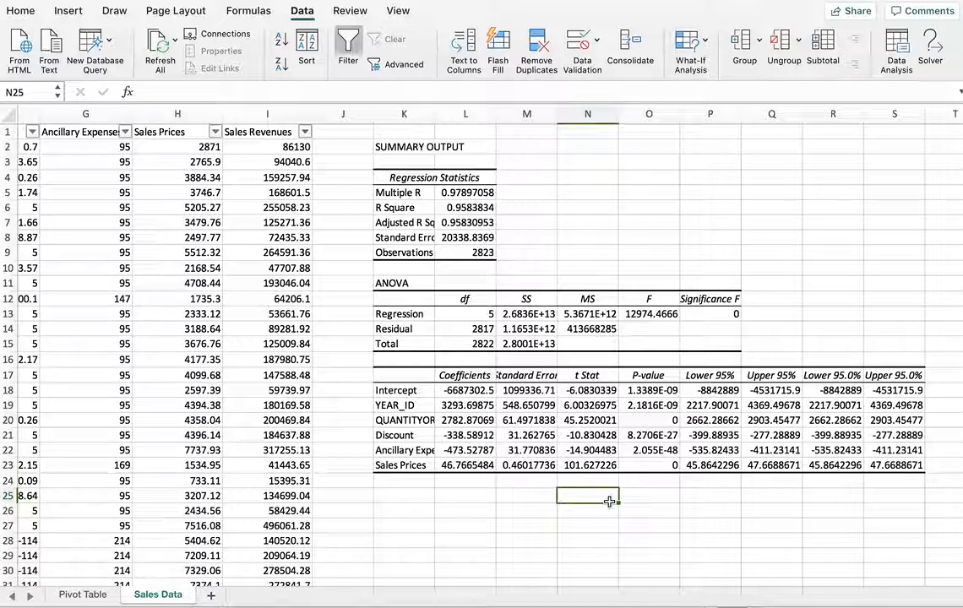
pyautogui.click(460, 222)
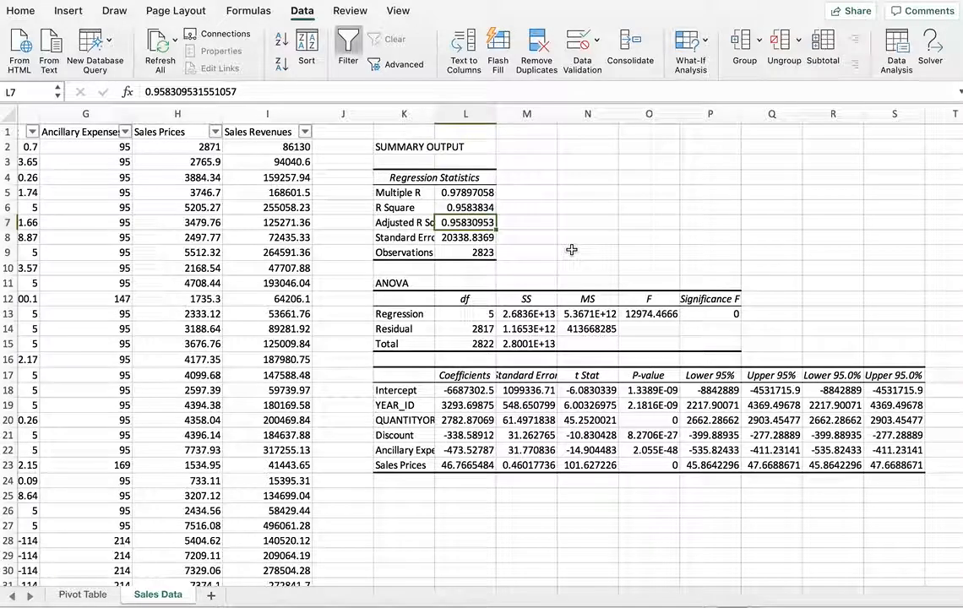
pyautogui.click(527, 222)
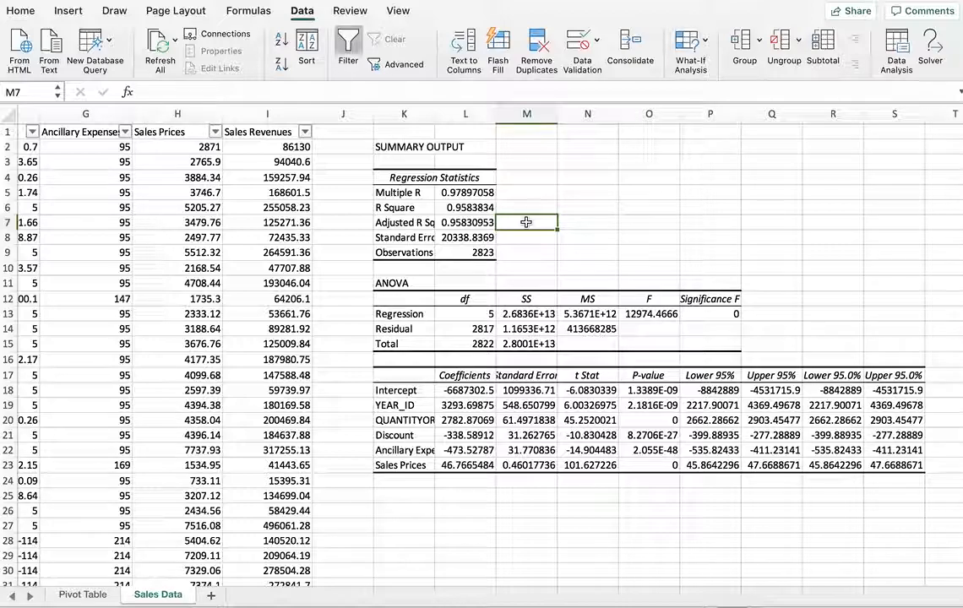
pyautogui.click(488, 222)
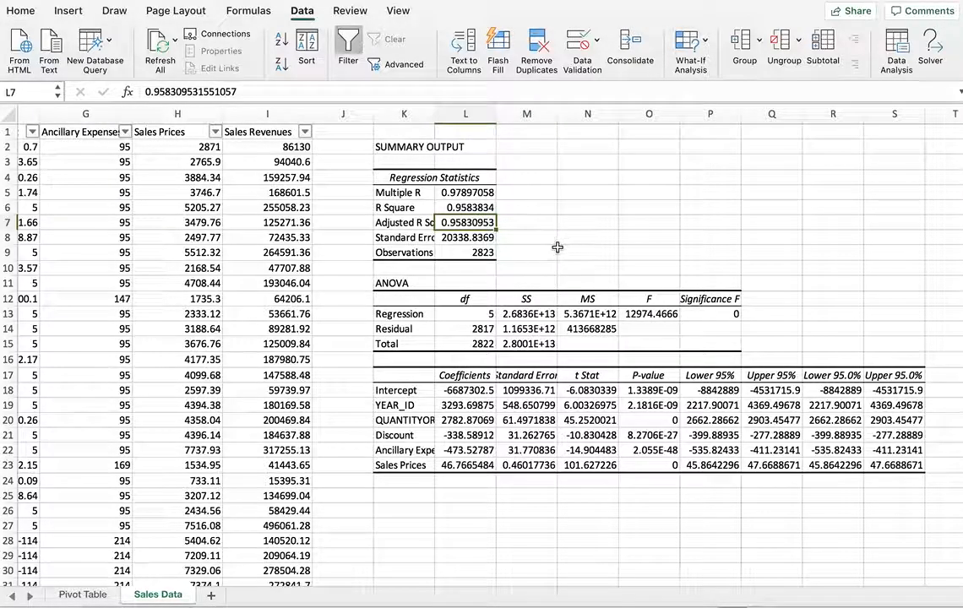
# Enter in M7, beside Adjusted R Square: "Causes such a Year, Disc, Qnty, Prices, Expenses explain 95.83% of the variance in Sales Revenues."
pyautogui.click(525, 222)
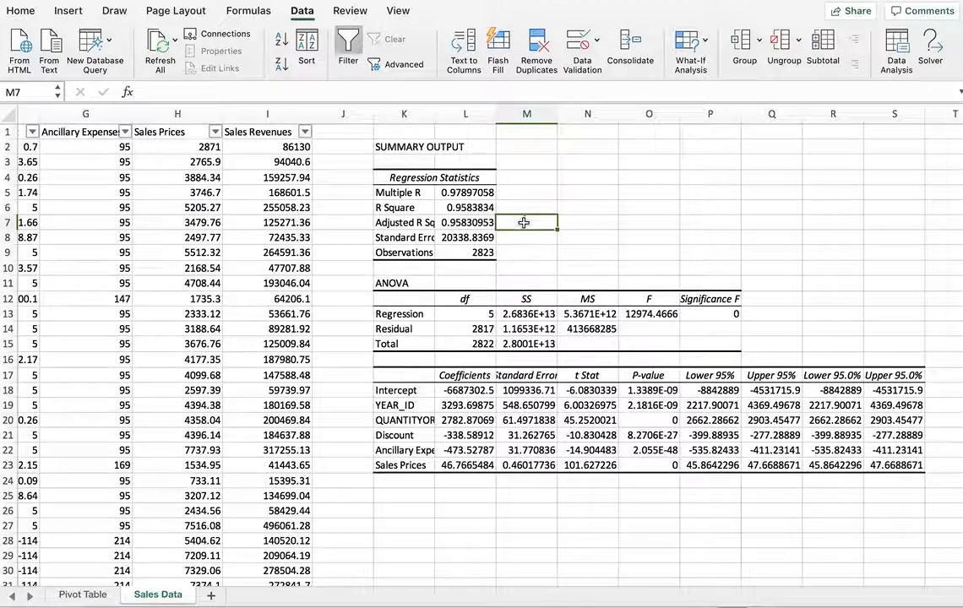
pyautogui.hscroll(-3, 511, 282)
pyautogui.hscroll(-2, 511, 282)
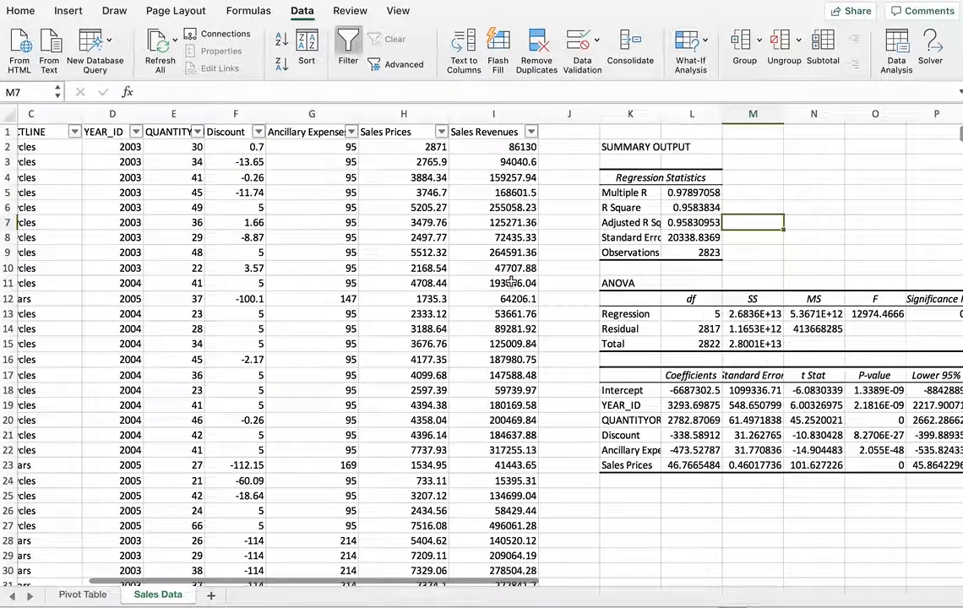
pyautogui.hscroll(5, 511, 281)
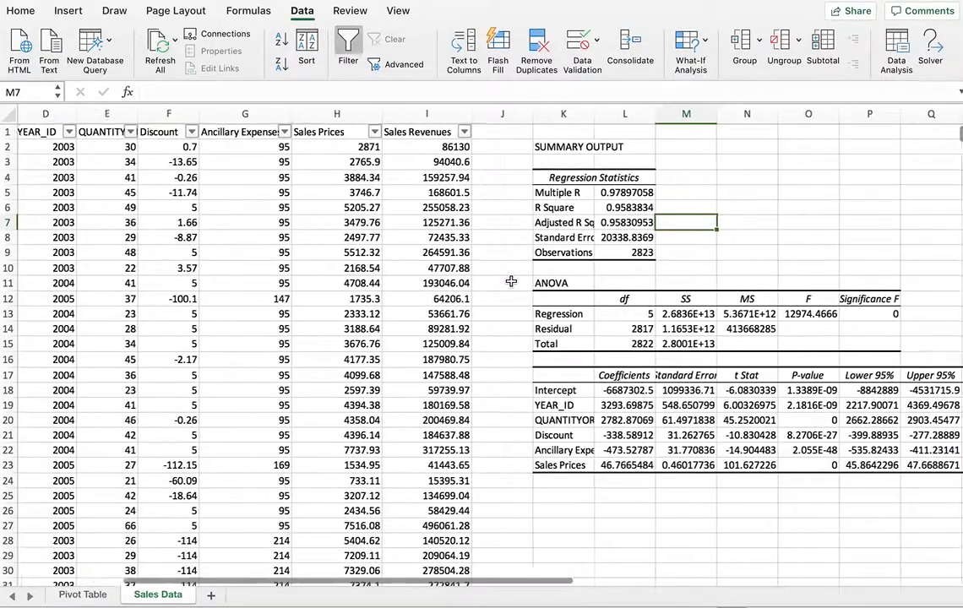
pyautogui.scroll(-1, 511, 281)
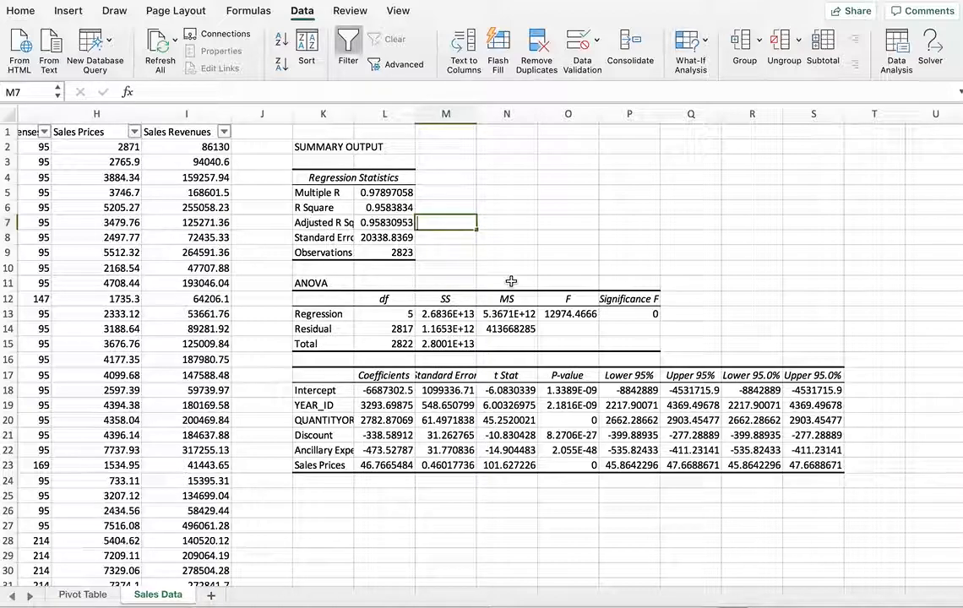
pyautogui.write('Causes such a Yea')
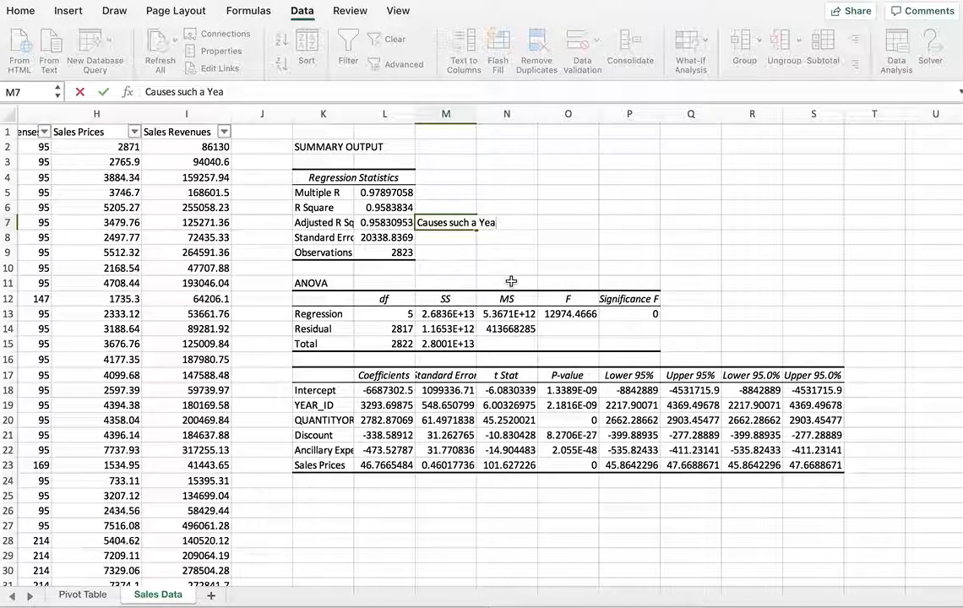
pyautogui.write('r, Disc, Qnty,')
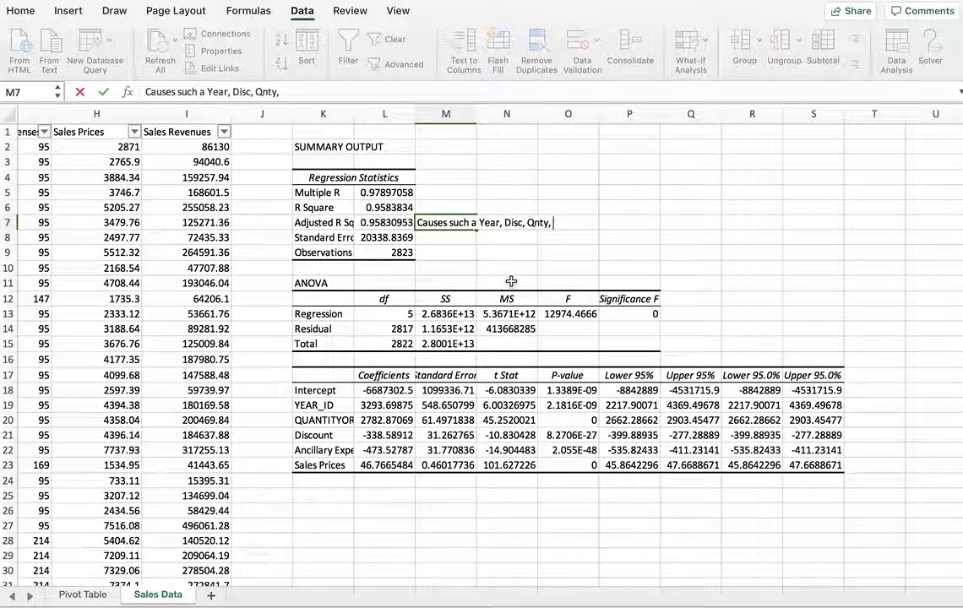
pyautogui.write(' Prices,')
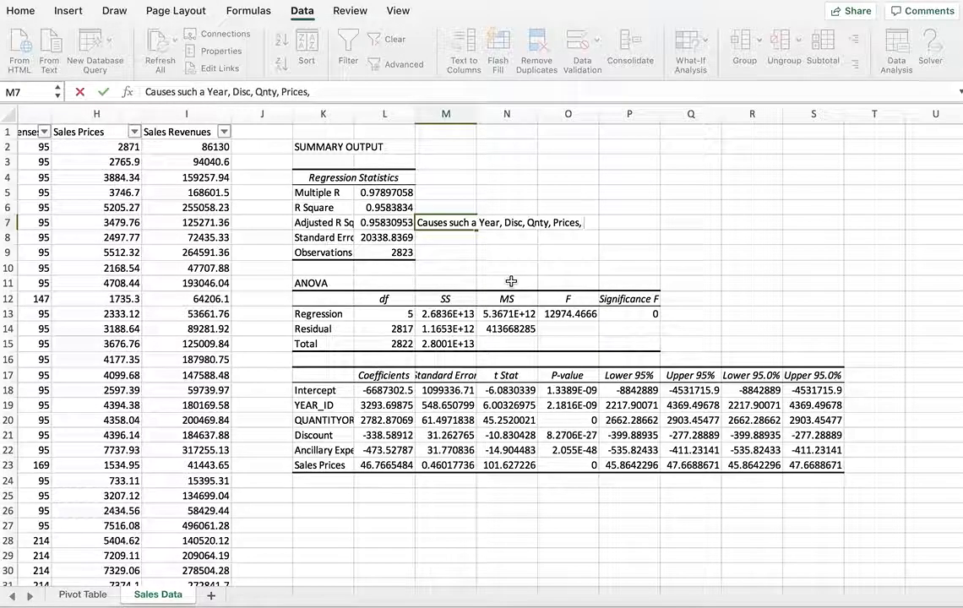
pyautogui.write(' Expenses expalin')
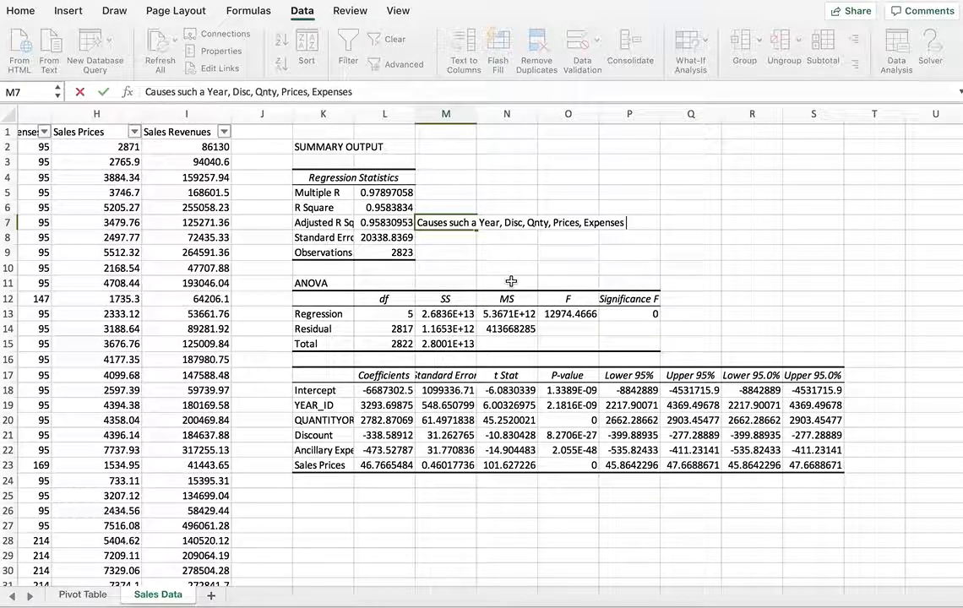
pyautogui.press('BackSpace')
pyautogui.press('BackSpace')
pyautogui.press('BackSpace')
pyautogui.write('lain 95.')
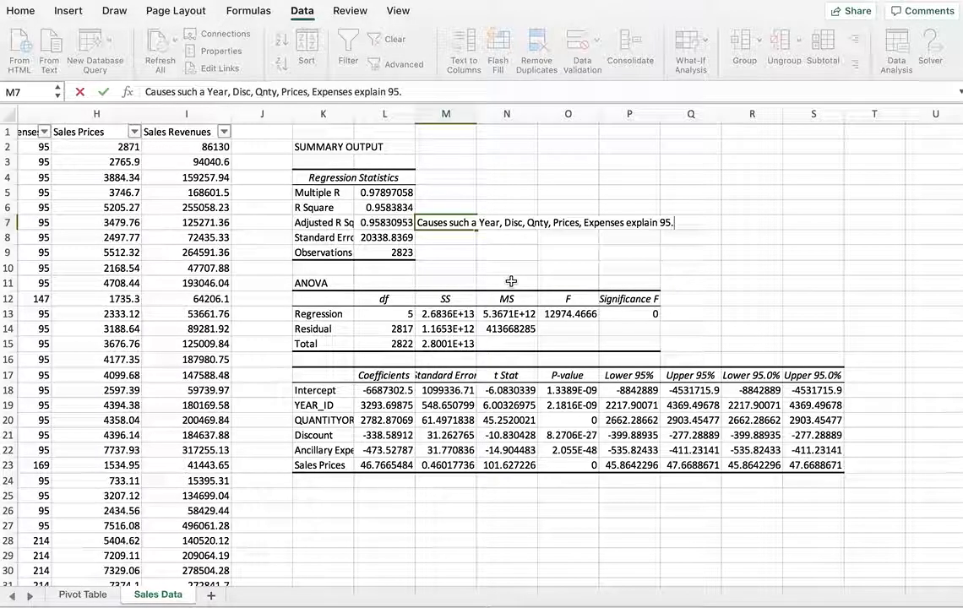
pyautogui.write('83 ')
pyautogui.write(' of the vari')
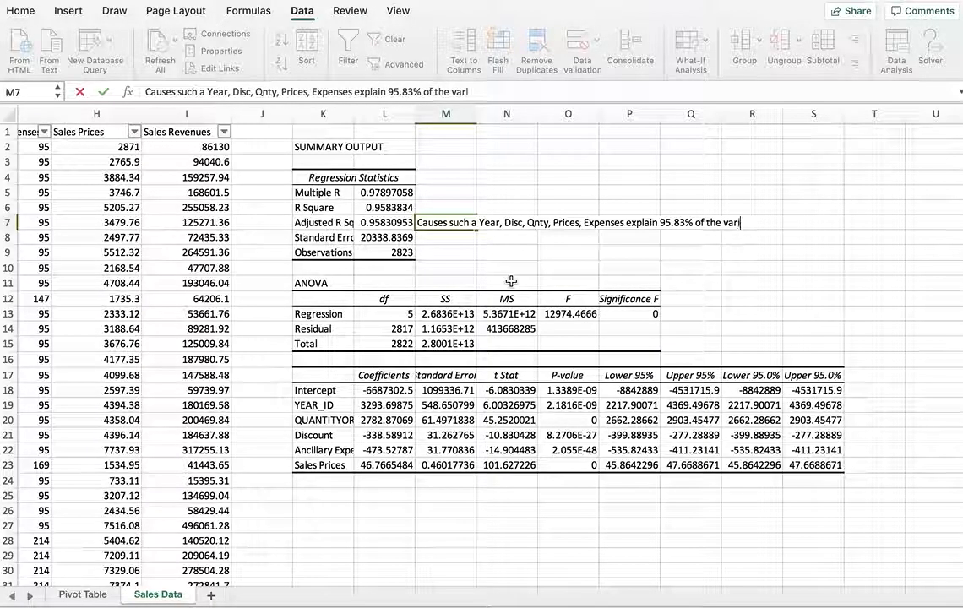
pyautogui.write('ance in Sale')
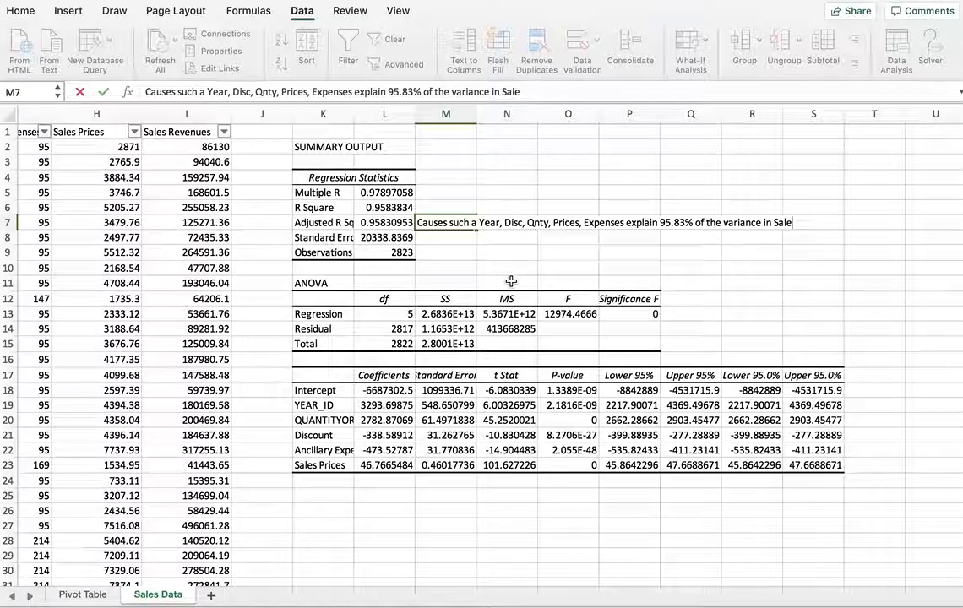
pyautogui.write('s Reven')
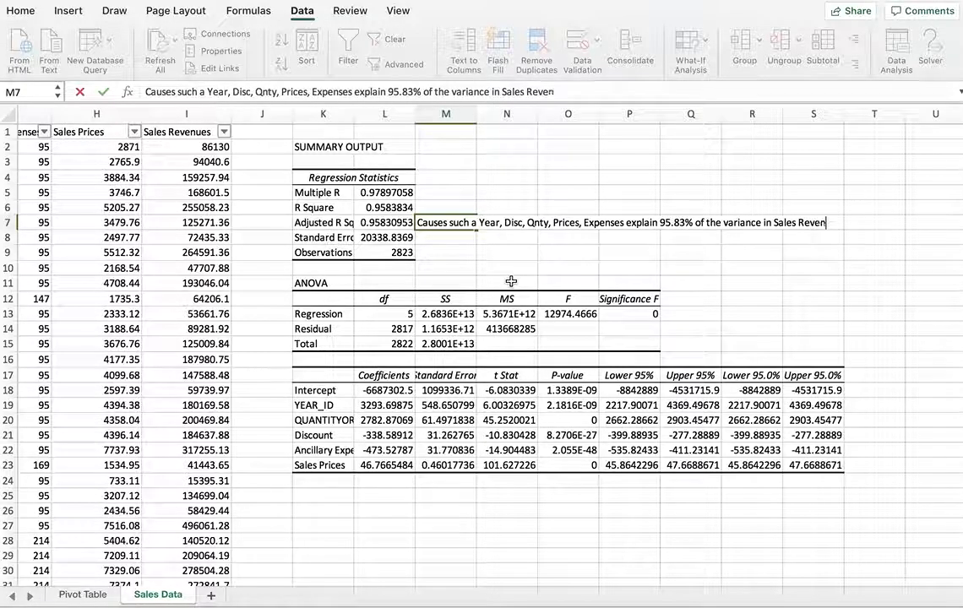
pyautogui.write('ues.')
pyautogui.press('Return')
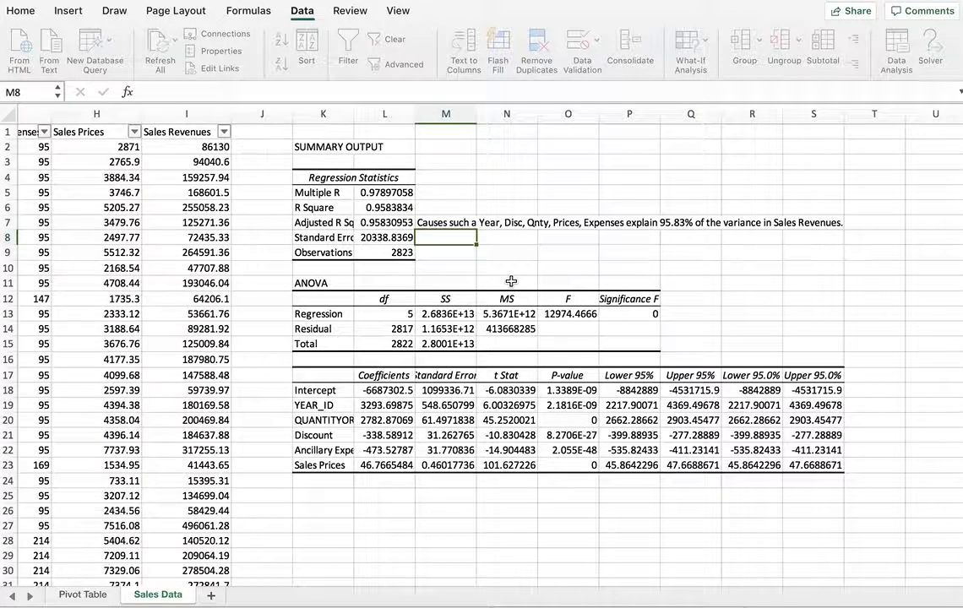
pyautogui.click(628, 237)
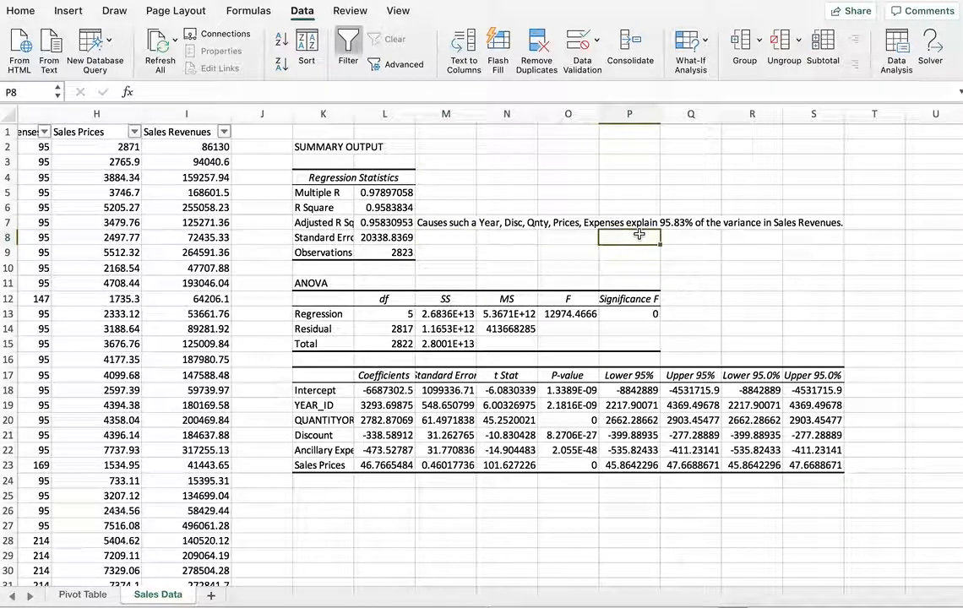
pyautogui.click(455, 223)
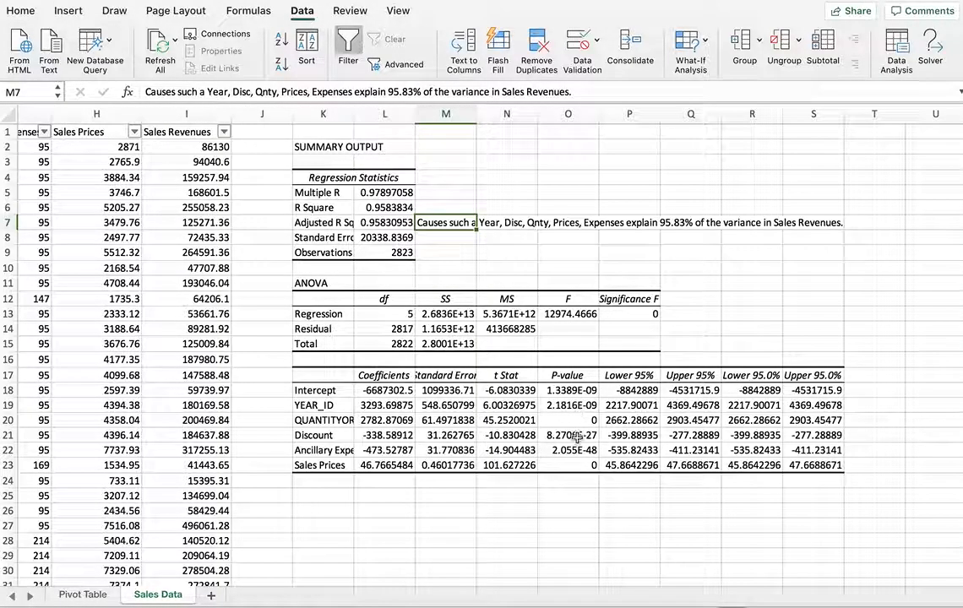
# Review the predictors' P-values and enter =IF(O19<0.05,"Significant") in T19 to test the YEAR_ID P-value
pyautogui.moveTo(579, 393); pyautogui.dragTo(573, 454)
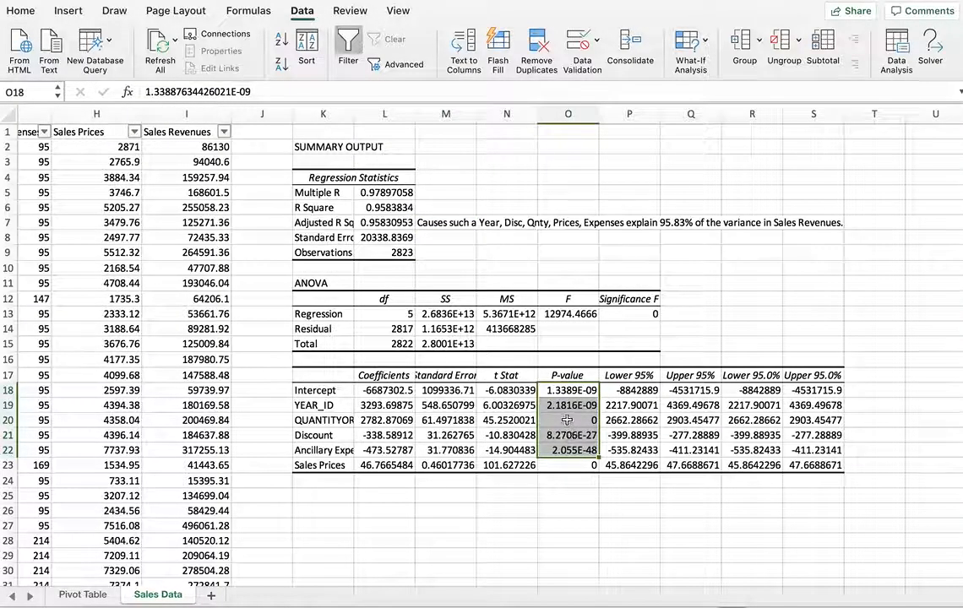
pyautogui.moveTo(570, 406); pyautogui.dragTo(565, 463)
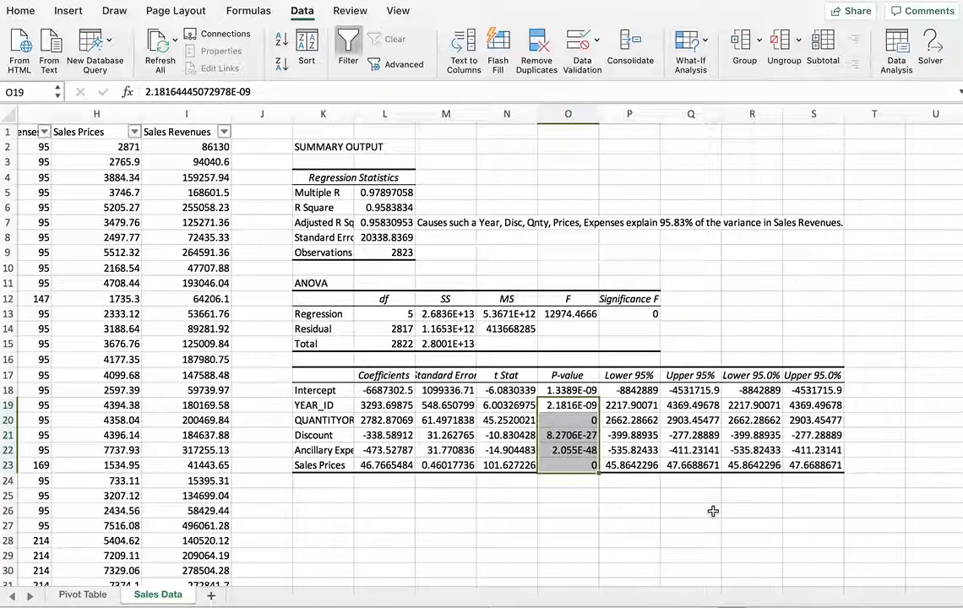
pyautogui.click(875, 408)
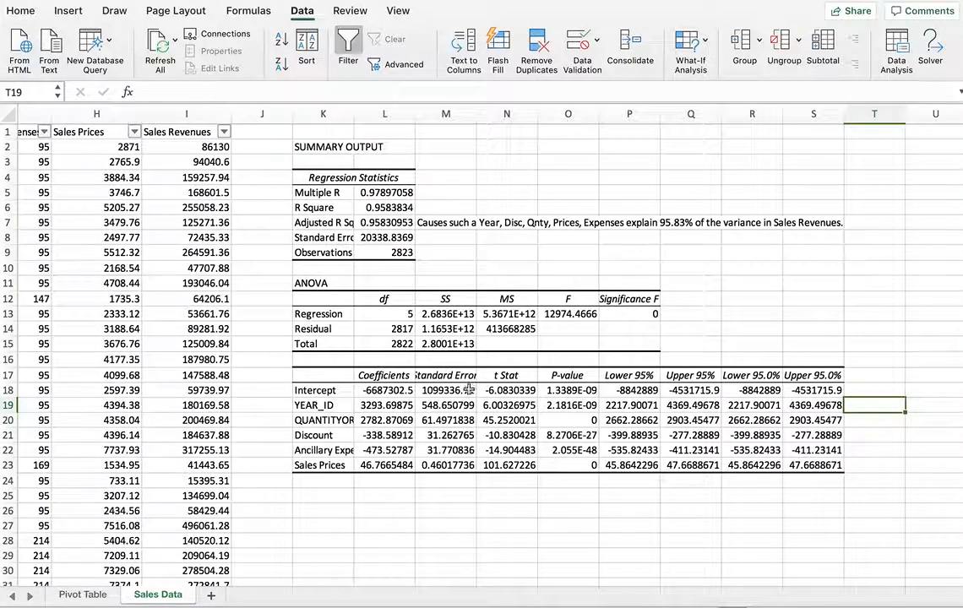
pyautogui.click(317, 389)
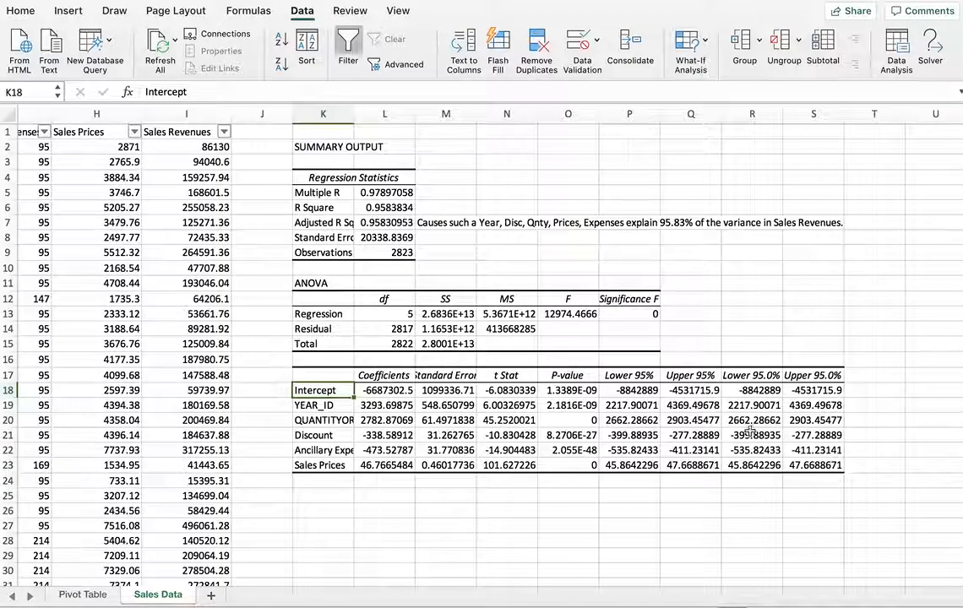
pyautogui.click(871, 406)
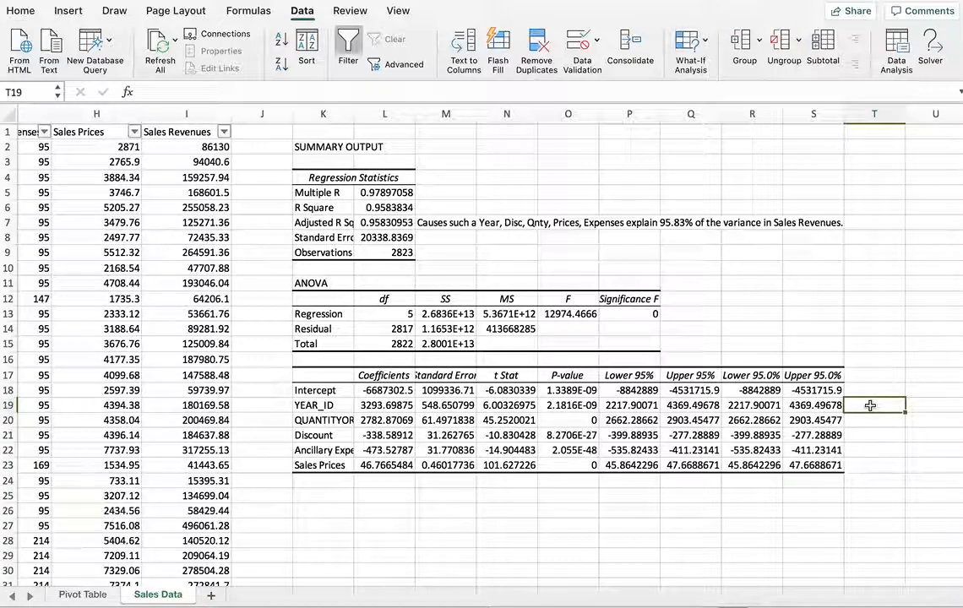
pyautogui.write('=')
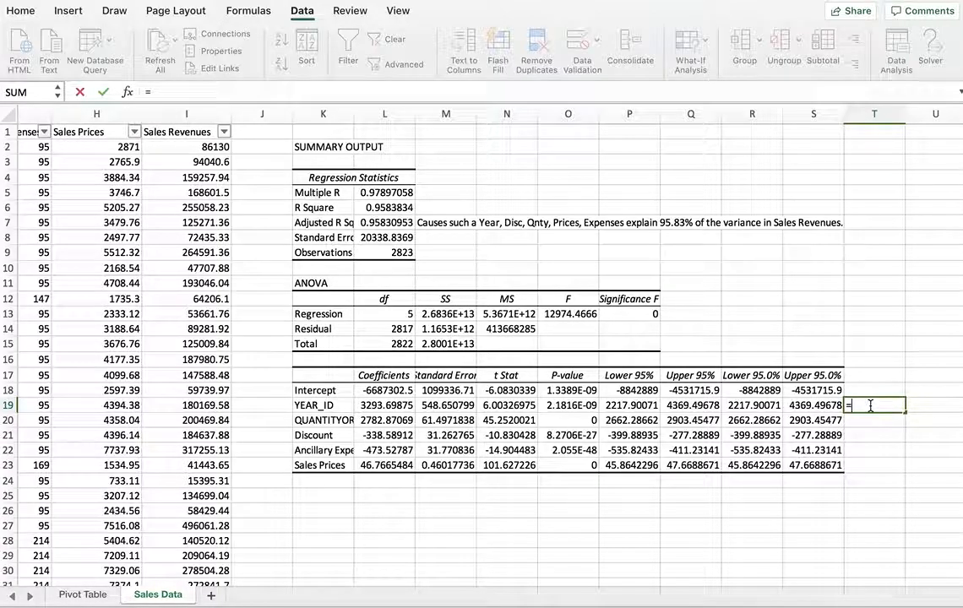
pyautogui.write('if(')
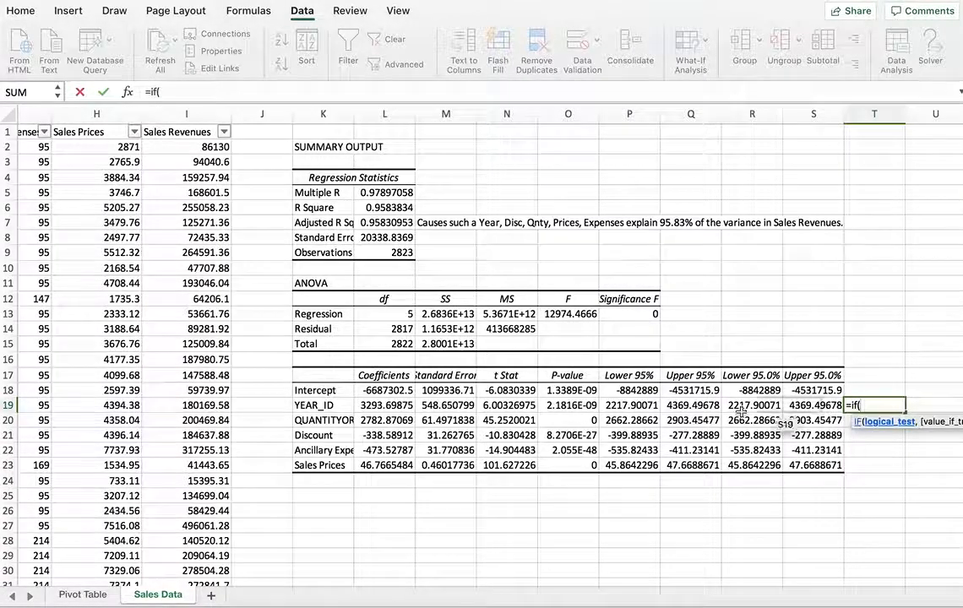
pyautogui.click(584, 406)
pyautogui.write('<0.05')
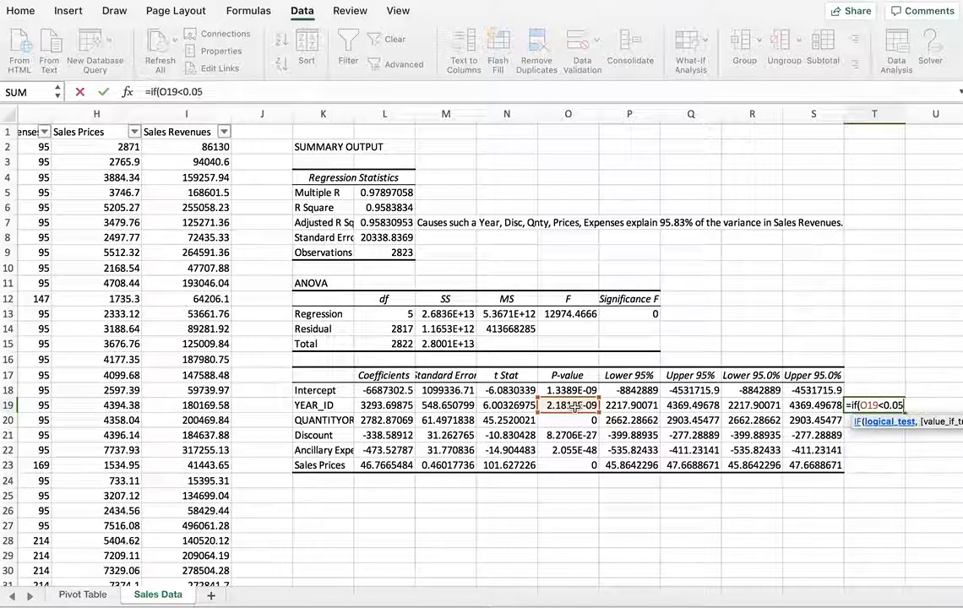
pyautogui.write(',')
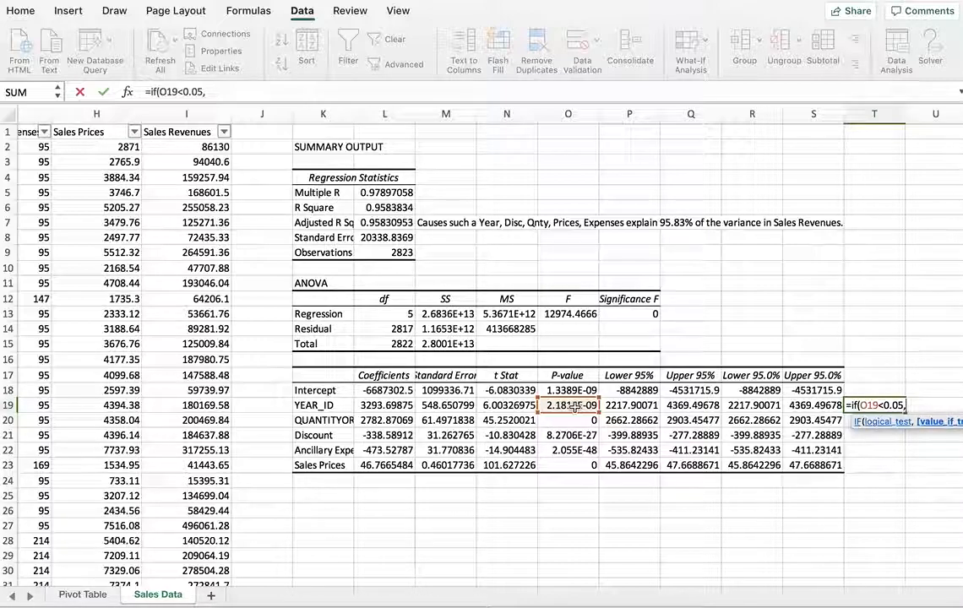
pyautogui.write('"Signif')
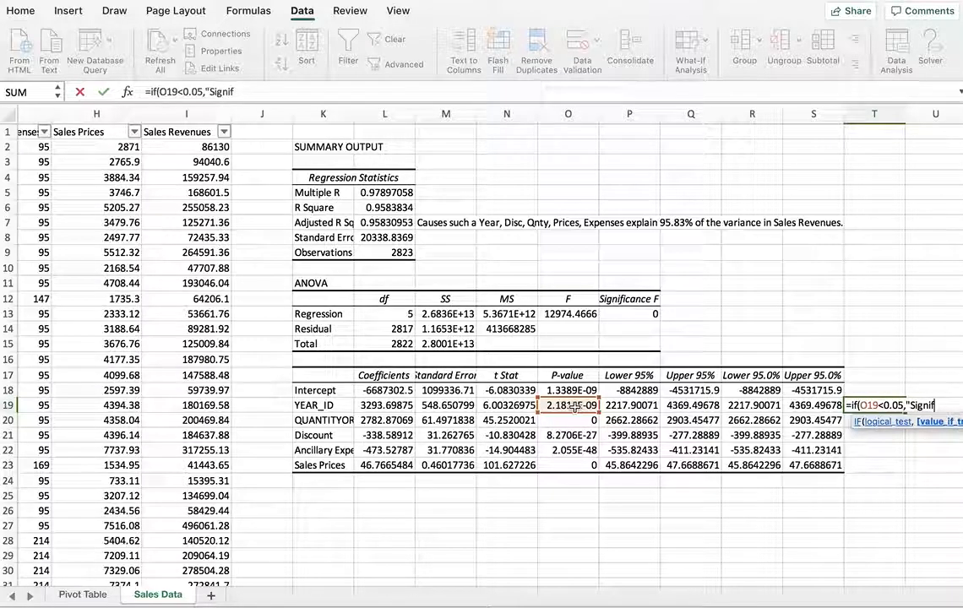
pyautogui.write('icant")')
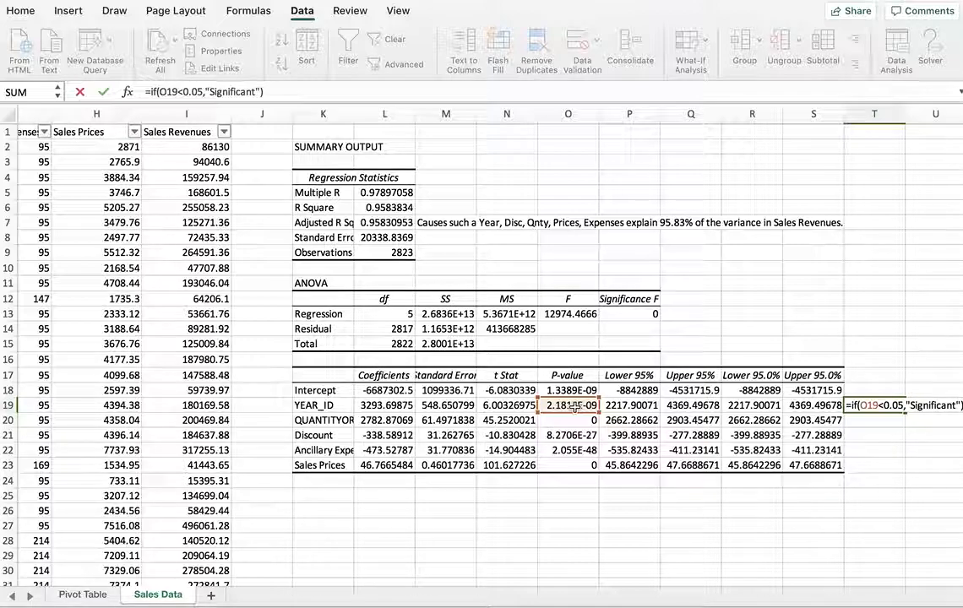
pyautogui.press('Return')
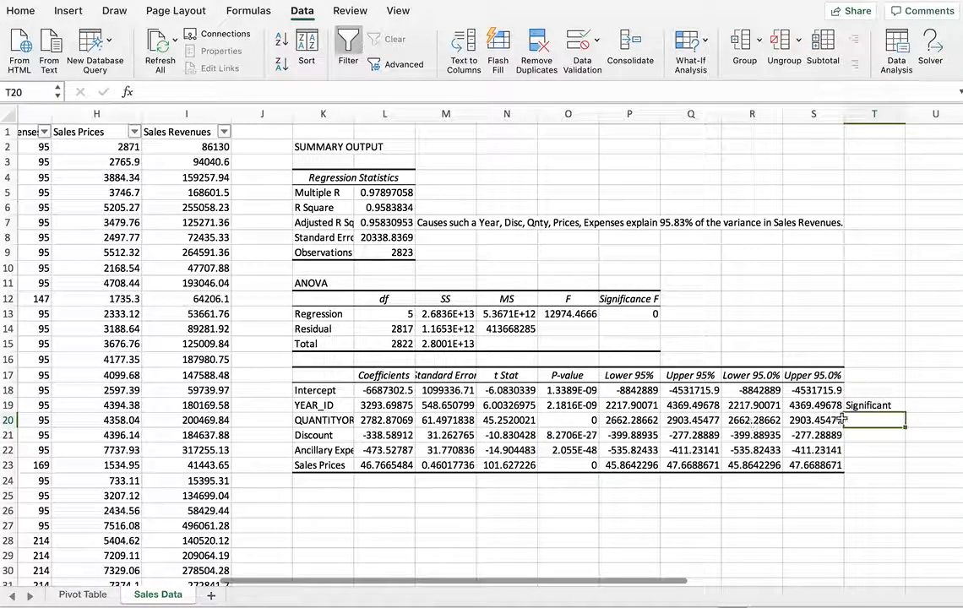
# Copy the significance formula from T19 down through T23 for the remaining predictors, ending with Sales Prices
pyautogui.click(868, 405)
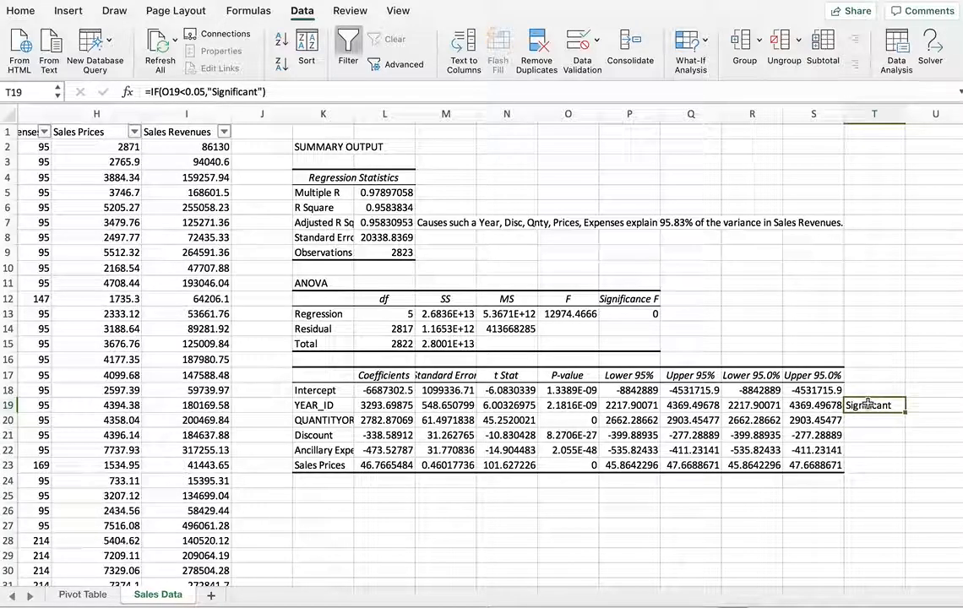
pyautogui.click(504, 406)
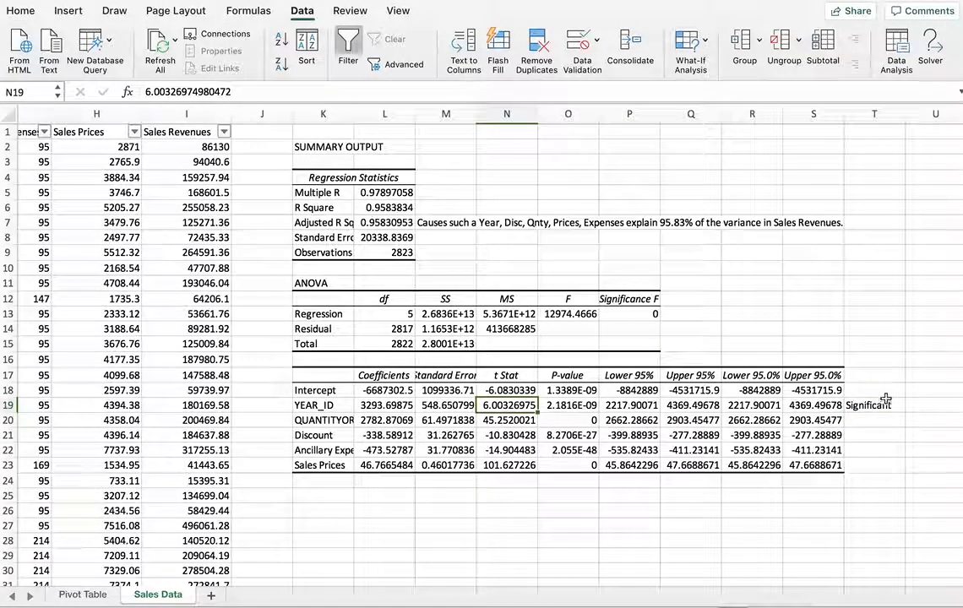
pyautogui.click(868, 405)
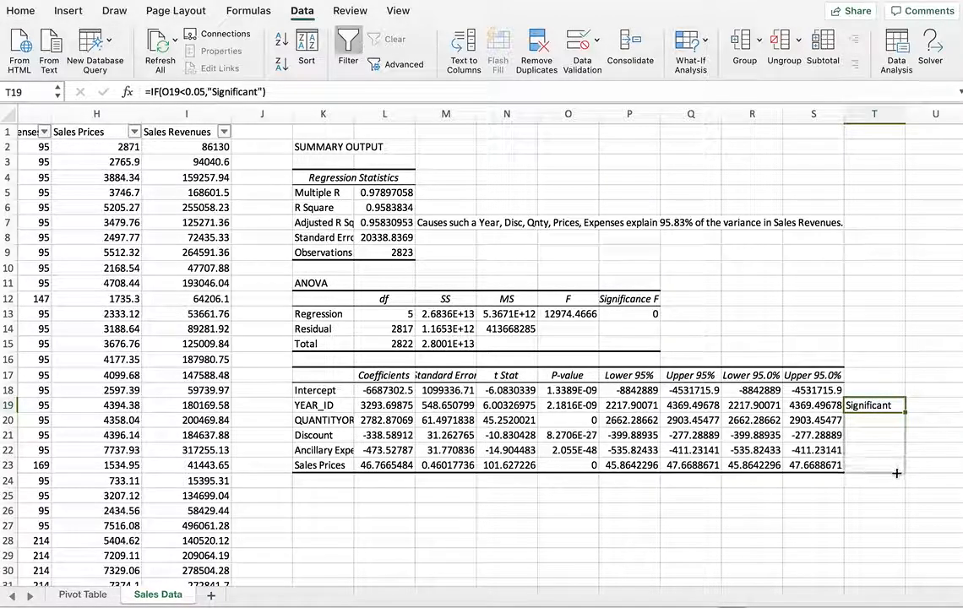
pyautogui.moveTo(906, 413); pyautogui.dragTo(921, 471)
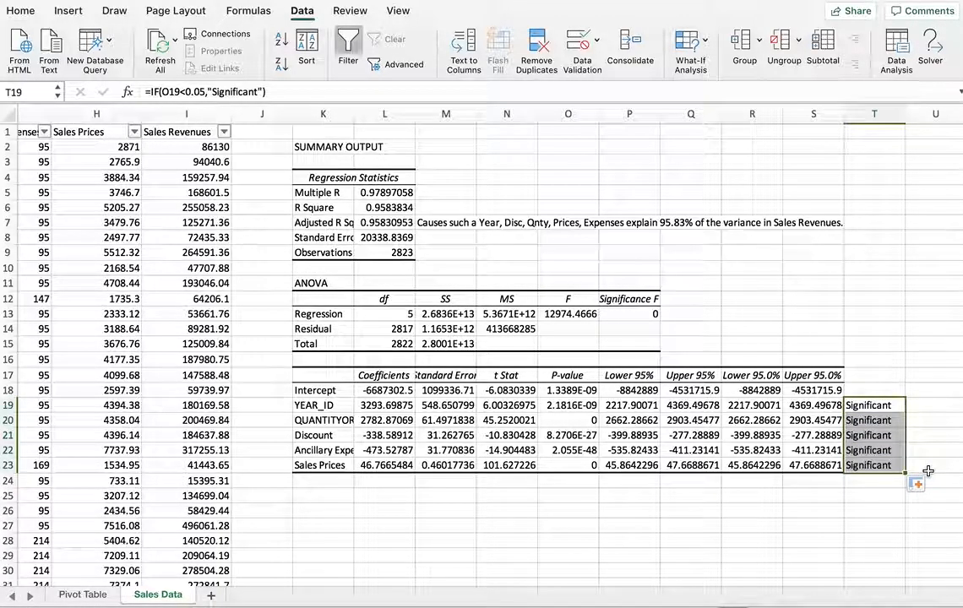
pyautogui.click(928, 470)
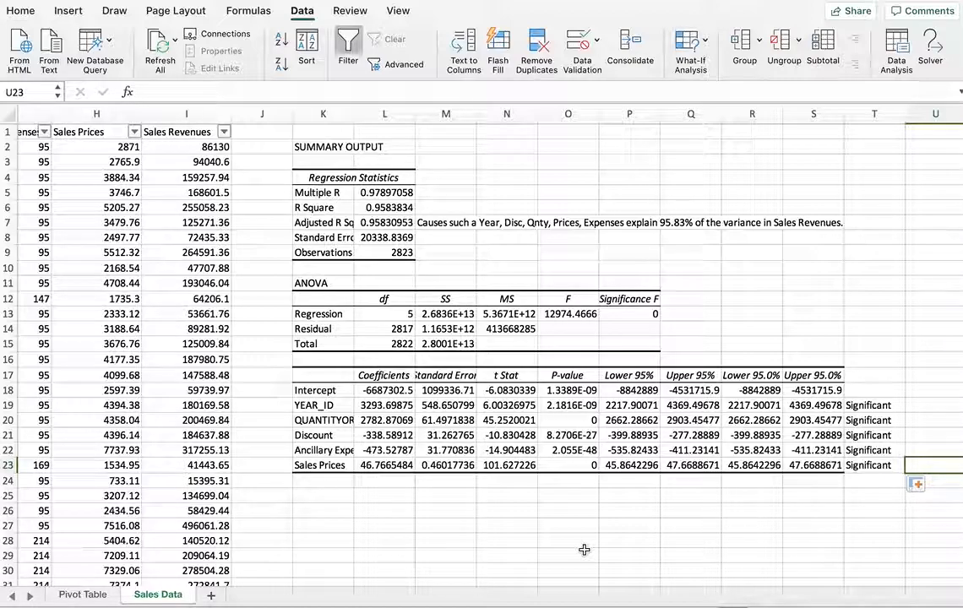
# Widen column L of the regression output so the coefficients show more digits
pyautogui.click(376, 408)
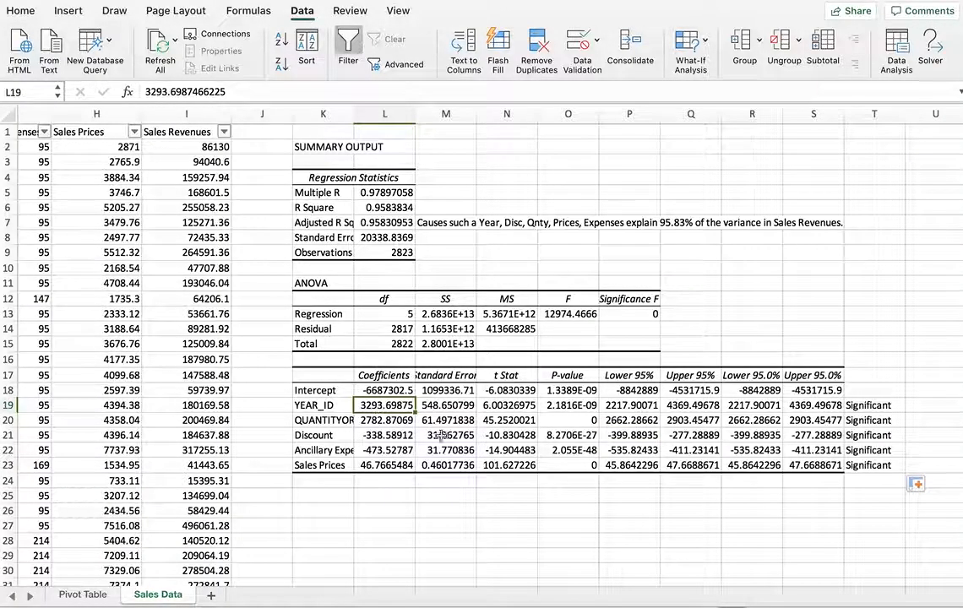
pyautogui.moveTo(412, 113); pyautogui.dragTo(452, 113)
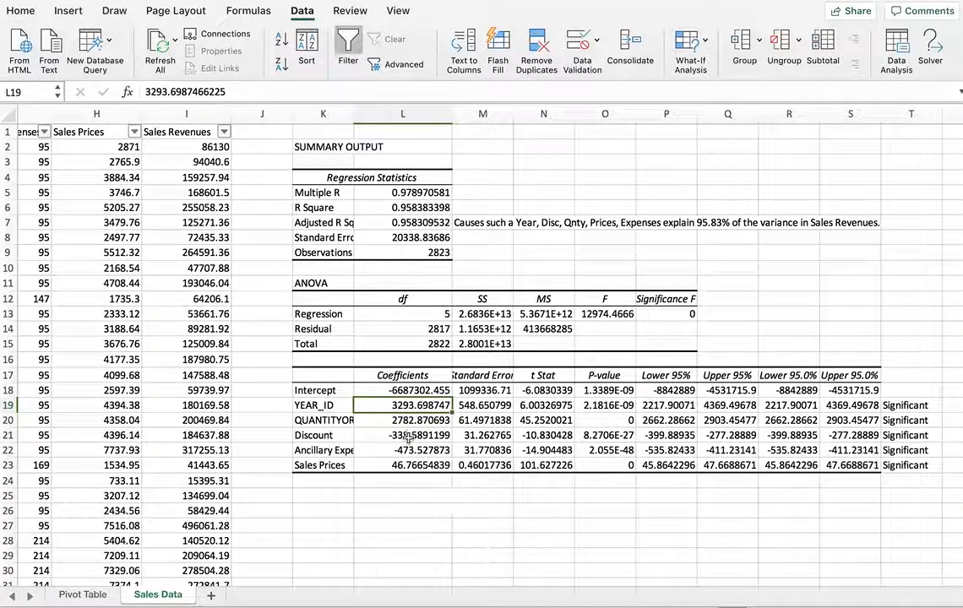
pyautogui.click(436, 499)
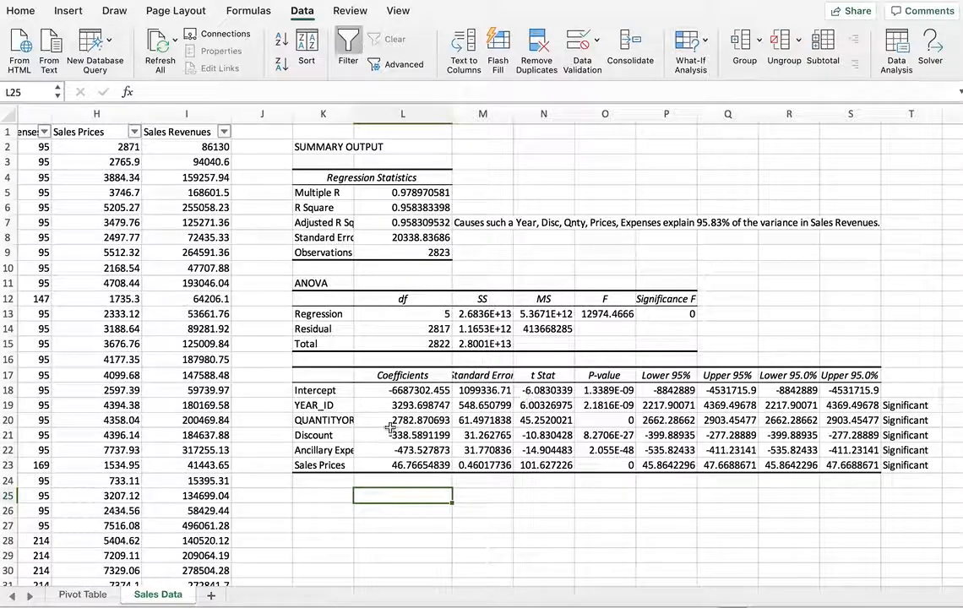
# Examine the YEAR_ID coefficient and the YEAR_ID and quantity P-values in the regression output, comparing them with the source data columns
pyautogui.click(406, 405)
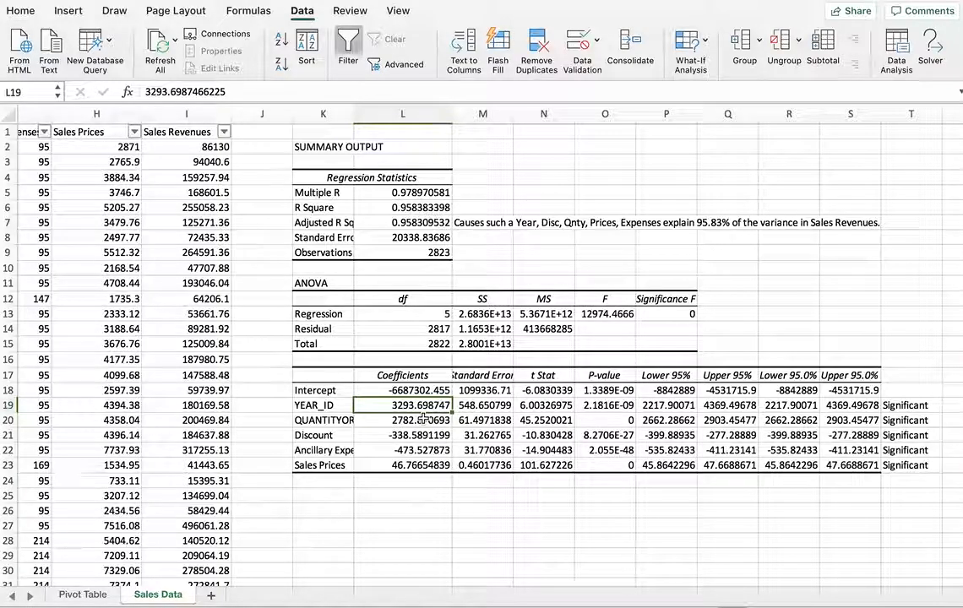
pyautogui.click(593, 409)
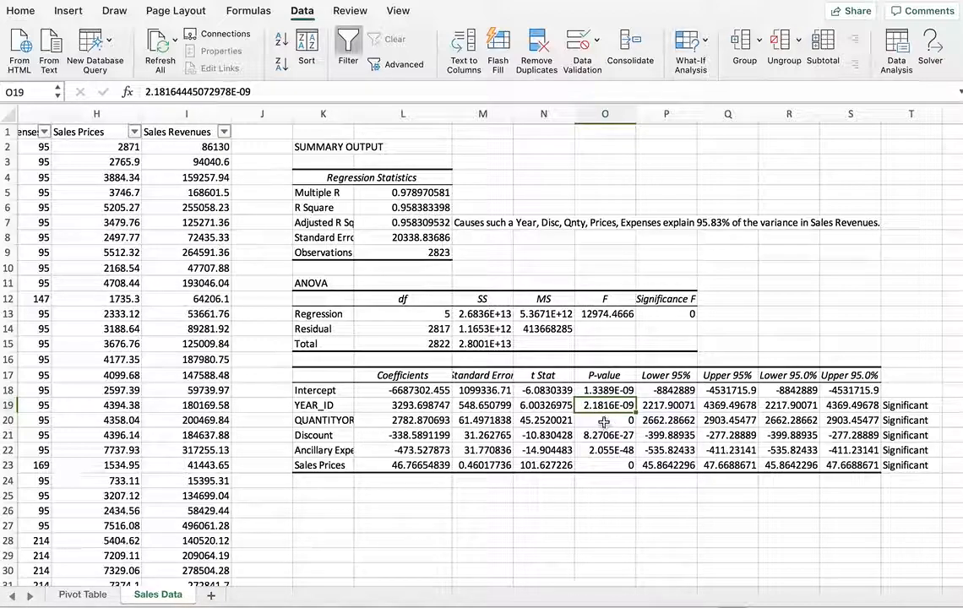
pyautogui.click(604, 420)
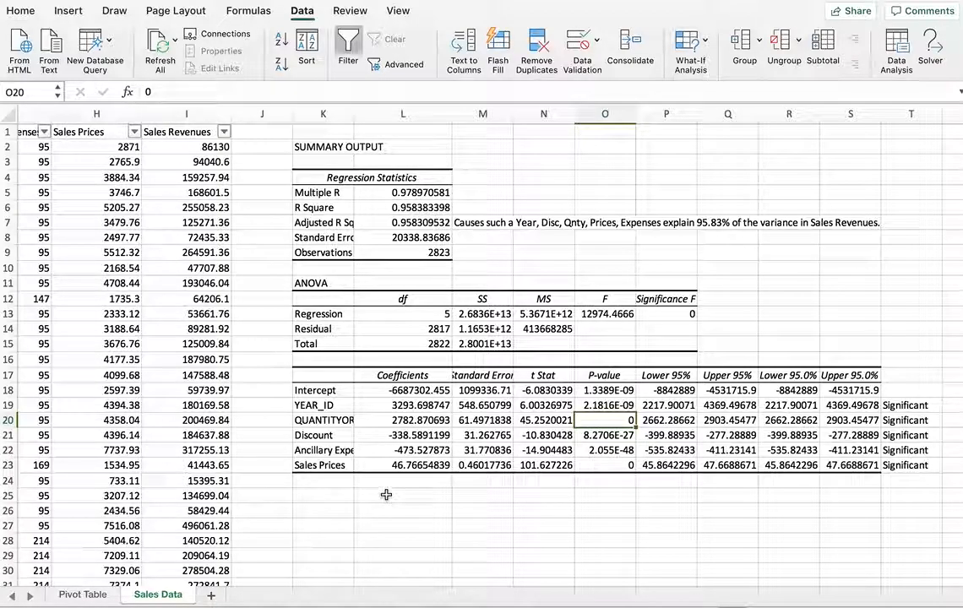
pyautogui.click(411, 406)
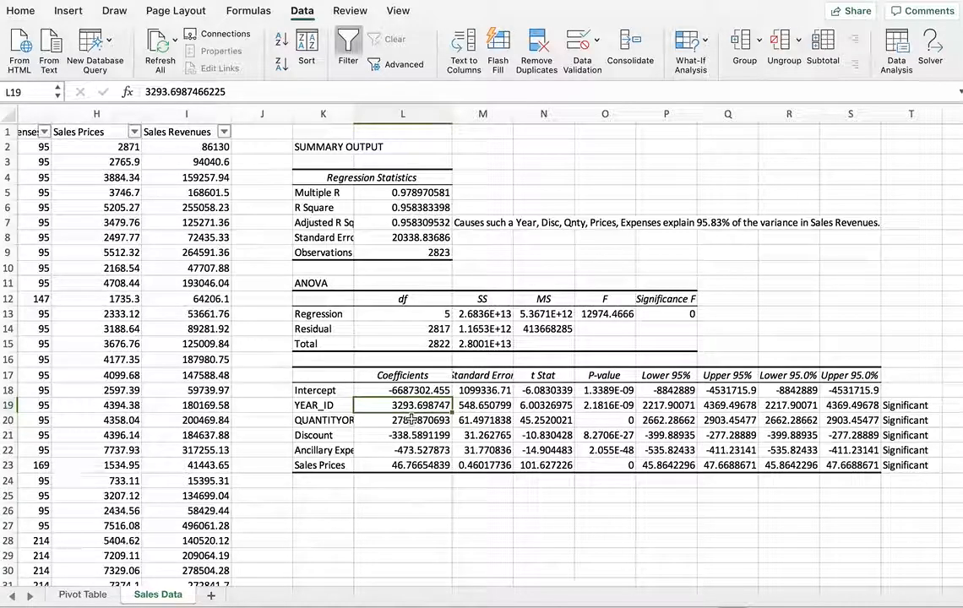
pyautogui.hscroll(-1, 202, 418)
pyautogui.hscroll(-5, 203, 418)
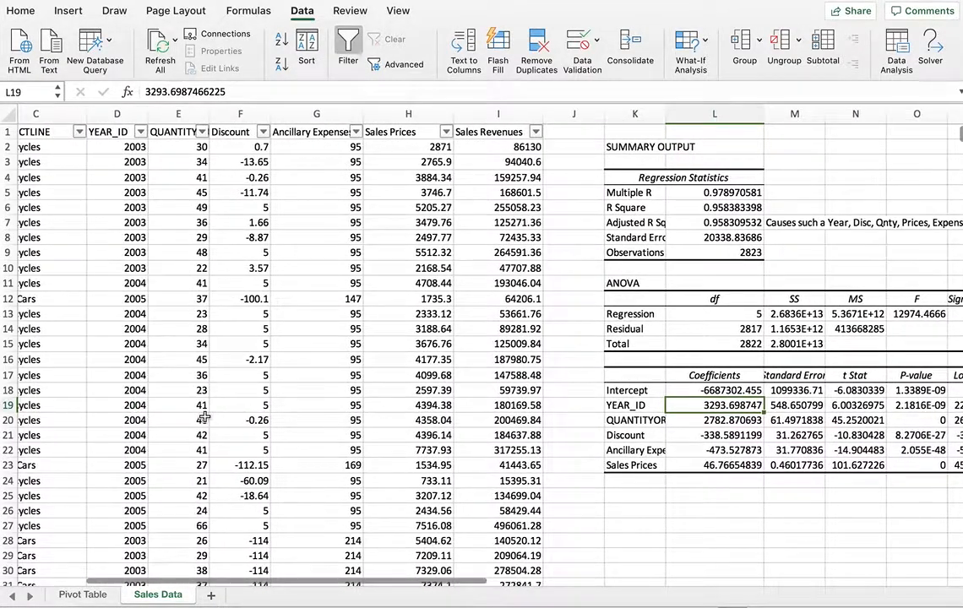
pyautogui.hscroll(6, 204, 417)
pyautogui.hscroll(2, 205, 416)
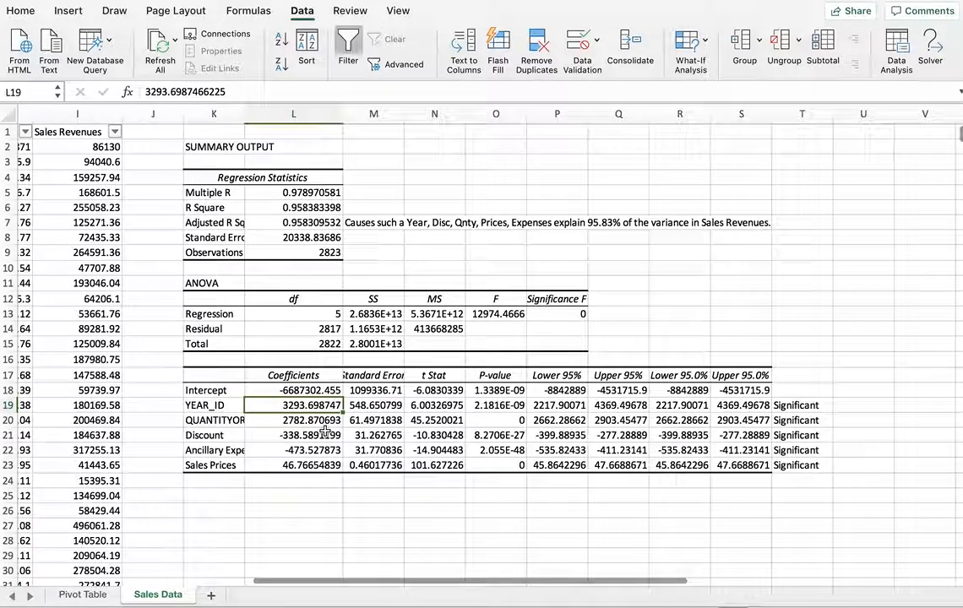
pyautogui.click(281, 497)
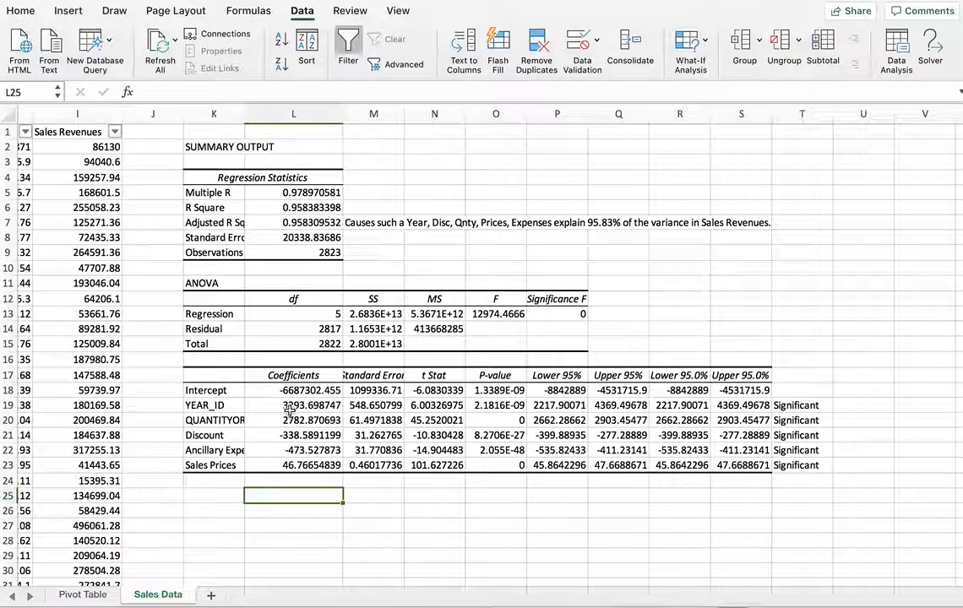
# Examine the regression coefficients for QUANTITYORDERED and Discount
pyautogui.click(296, 420)
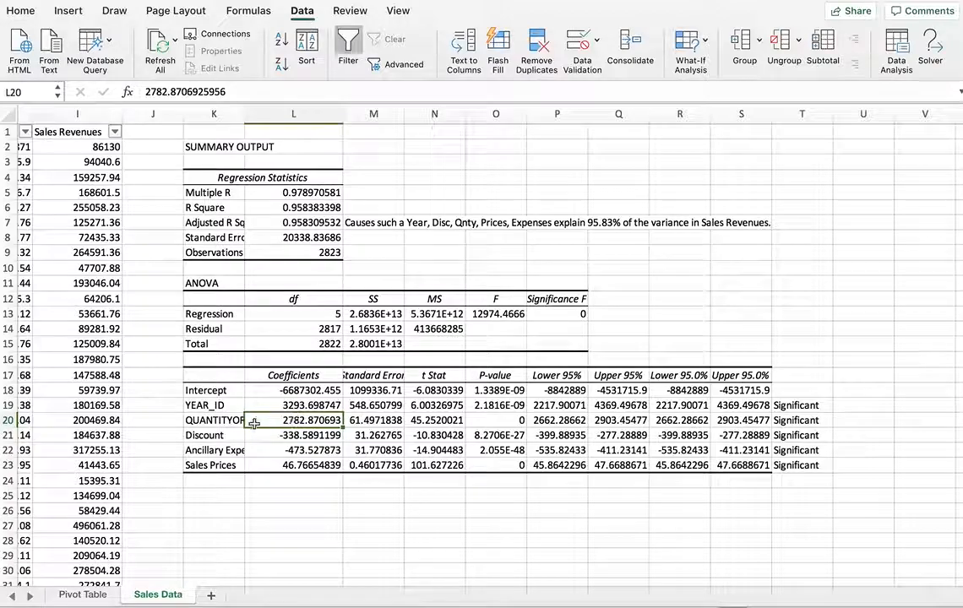
pyautogui.click(203, 420)
pyautogui.click(277, 415)
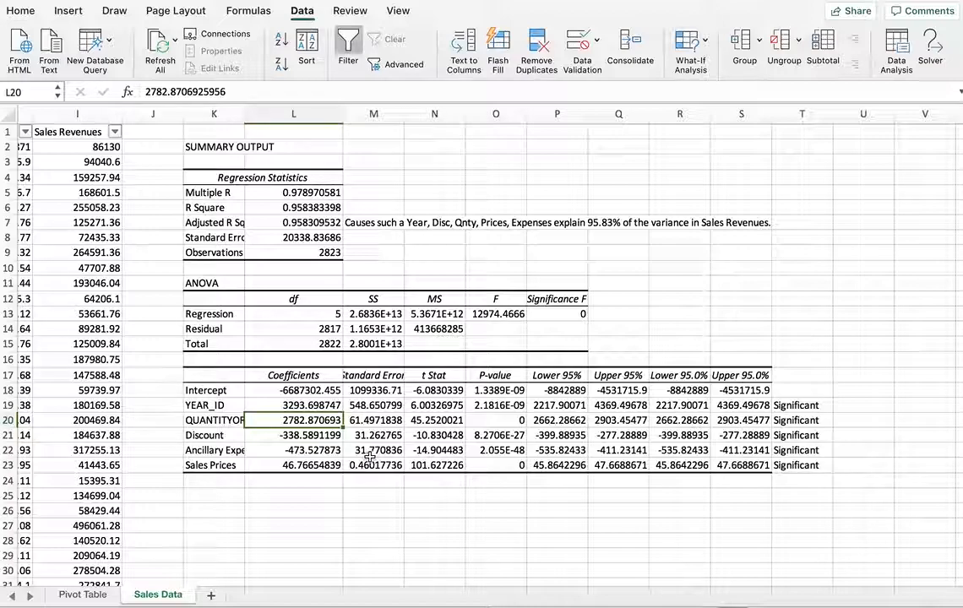
pyautogui.click(305, 436)
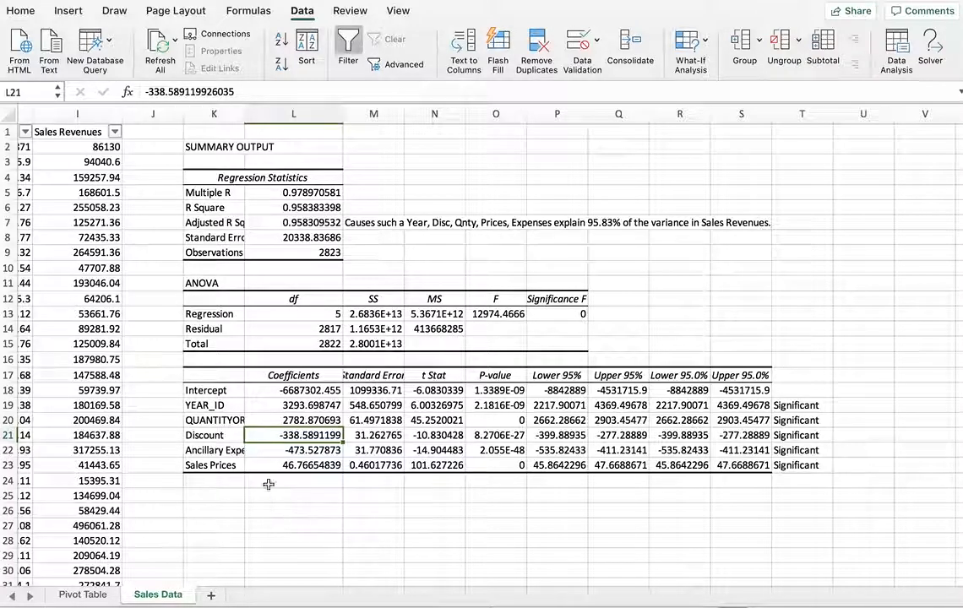
# Enter the variables' units beside the coefficient table in J19:J23: Year, Per Piece, %, $ and $
pyautogui.click(174, 405)
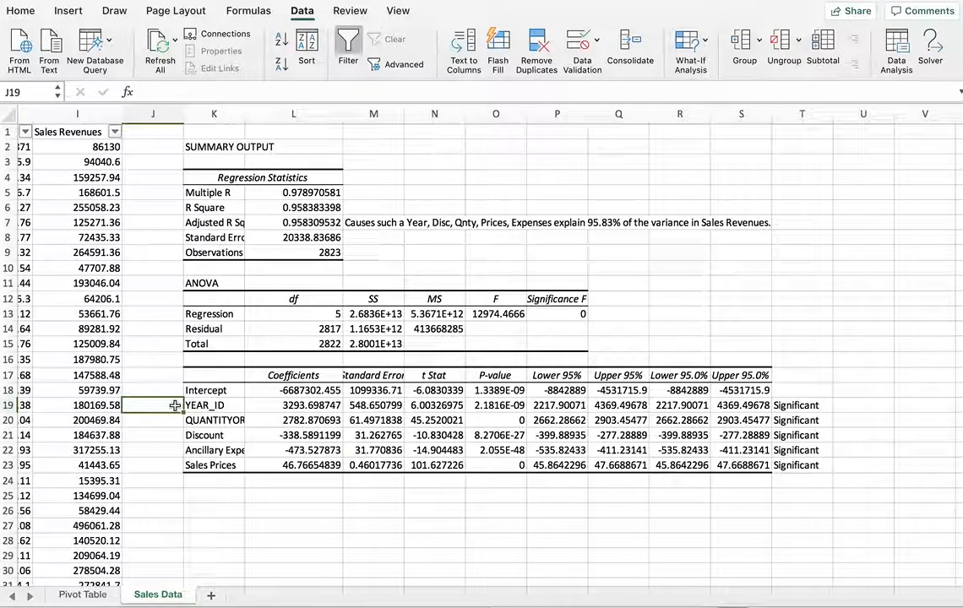
pyautogui.write('Year')
pyautogui.press('Return')
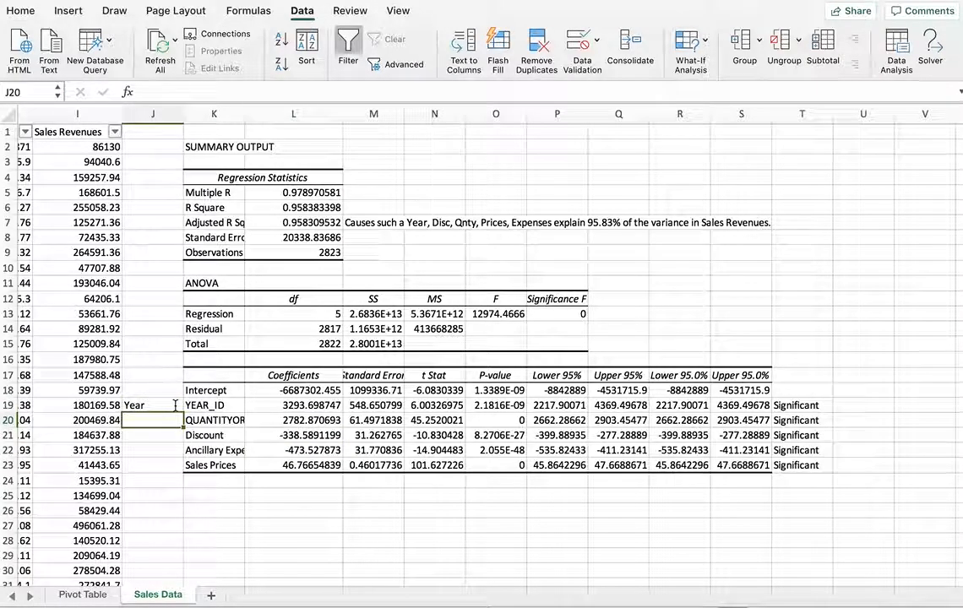
pyautogui.write('Per Piece')
pyautogui.press('Return')
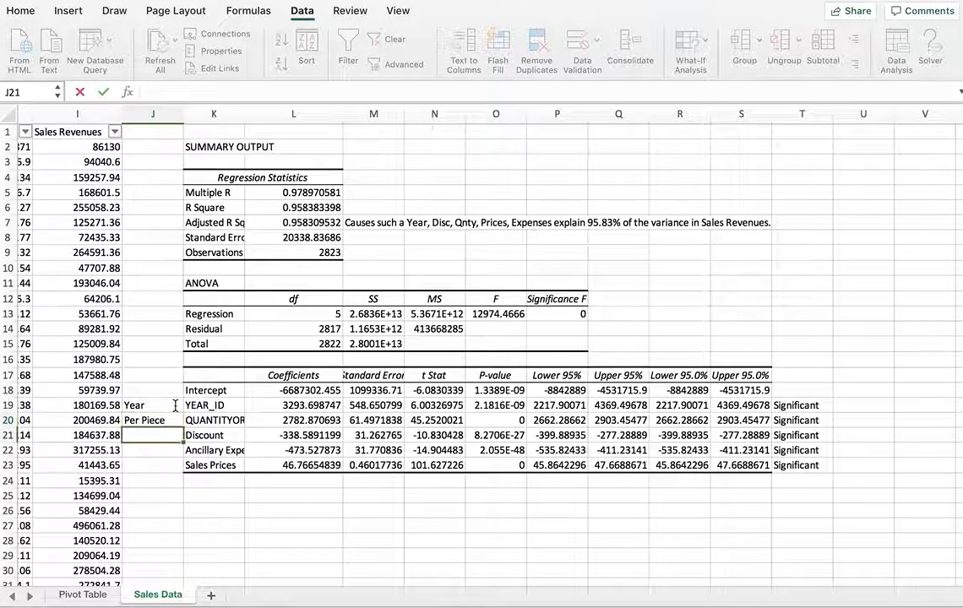
pyautogui.write('%')
pyautogui.press('Return')
pyautogui.write('$')
pyautogui.press('Return')
pyautogui.write('$')
pyautogui.press('Return')
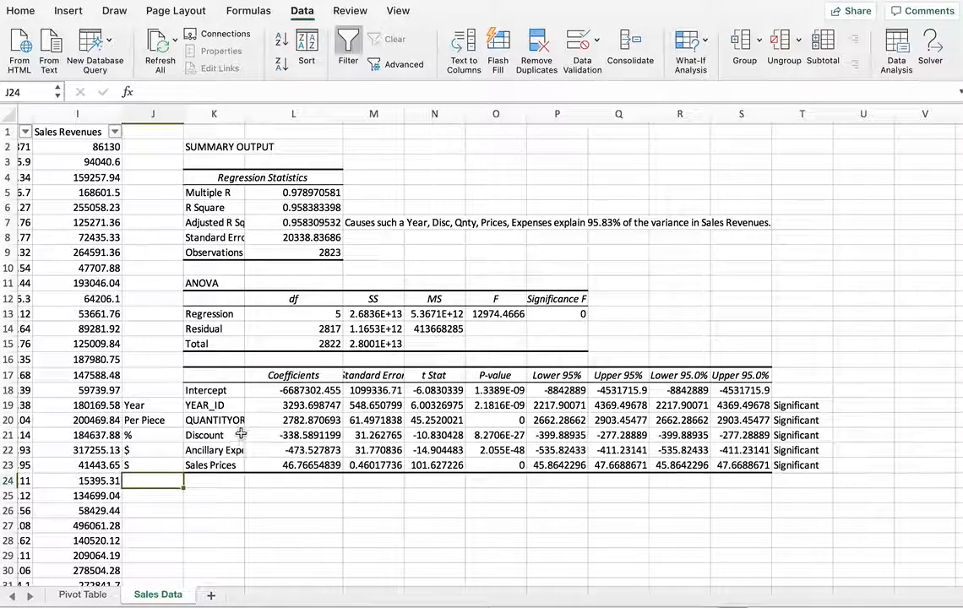
# Review each variable's label and coefficient, from YEAR_ID through Sales Prices, against its unit
pyautogui.click(211, 406)
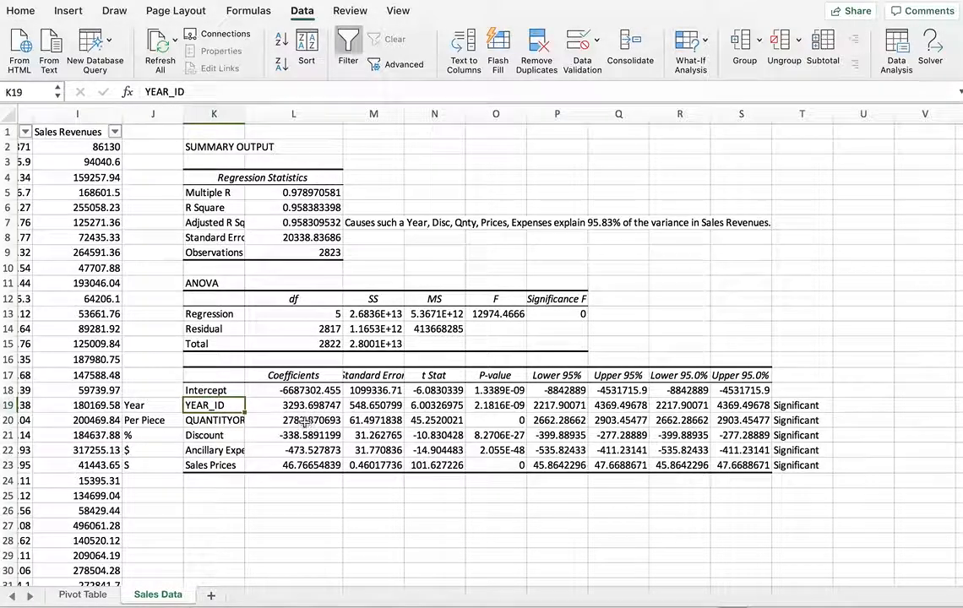
pyautogui.click(222, 420)
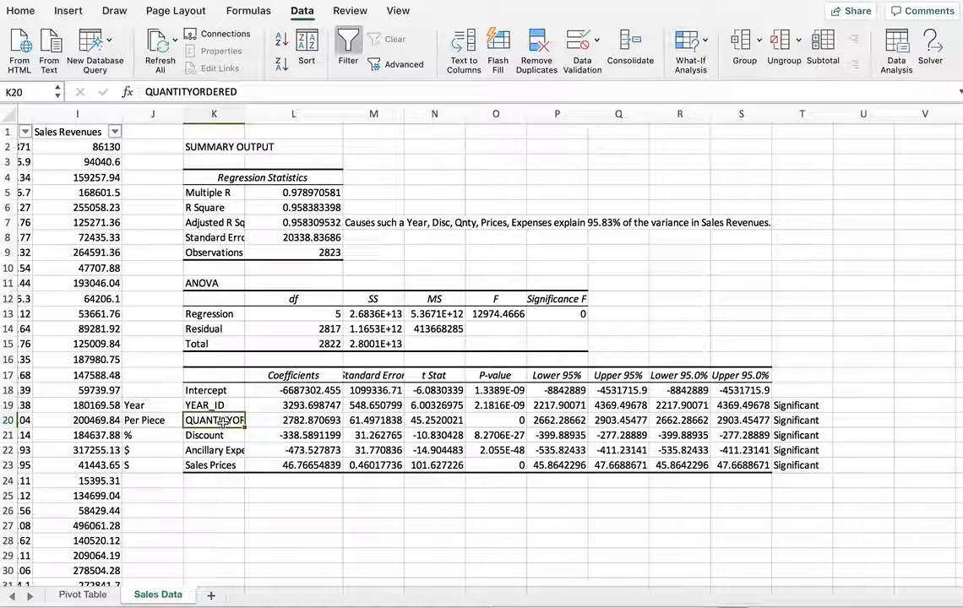
pyautogui.click(266, 419)
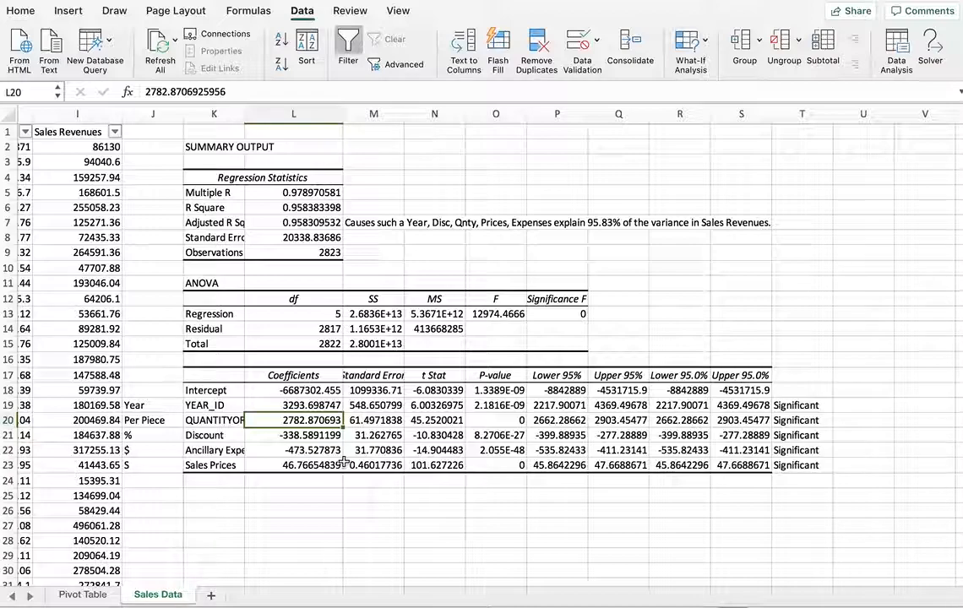
pyautogui.click(207, 435)
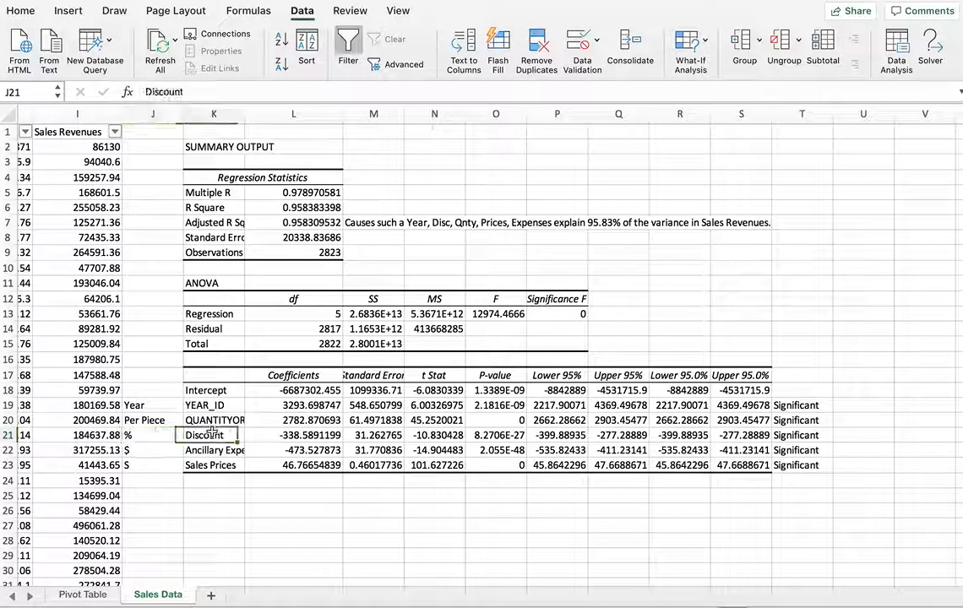
pyautogui.click(283, 435)
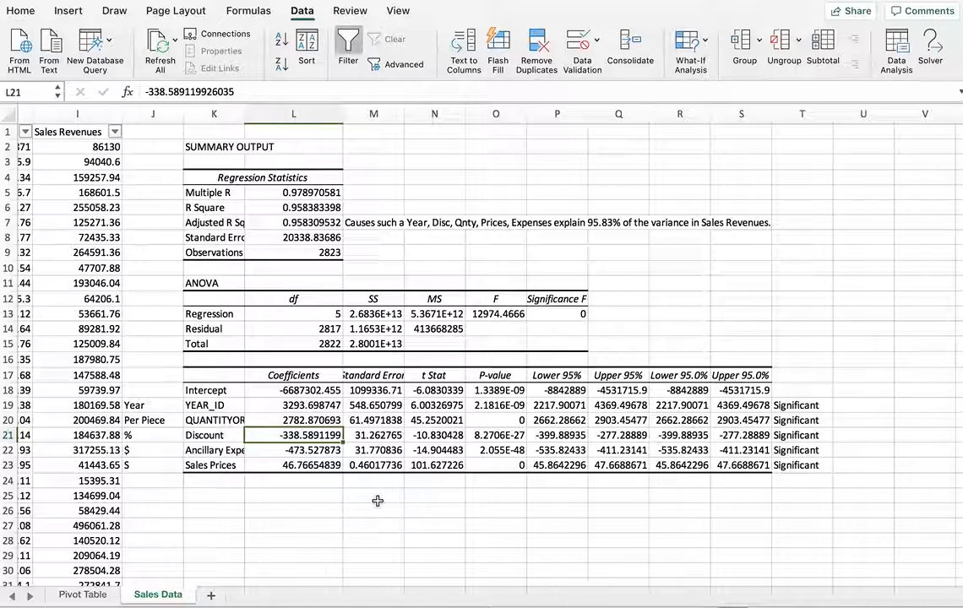
pyautogui.click(207, 449)
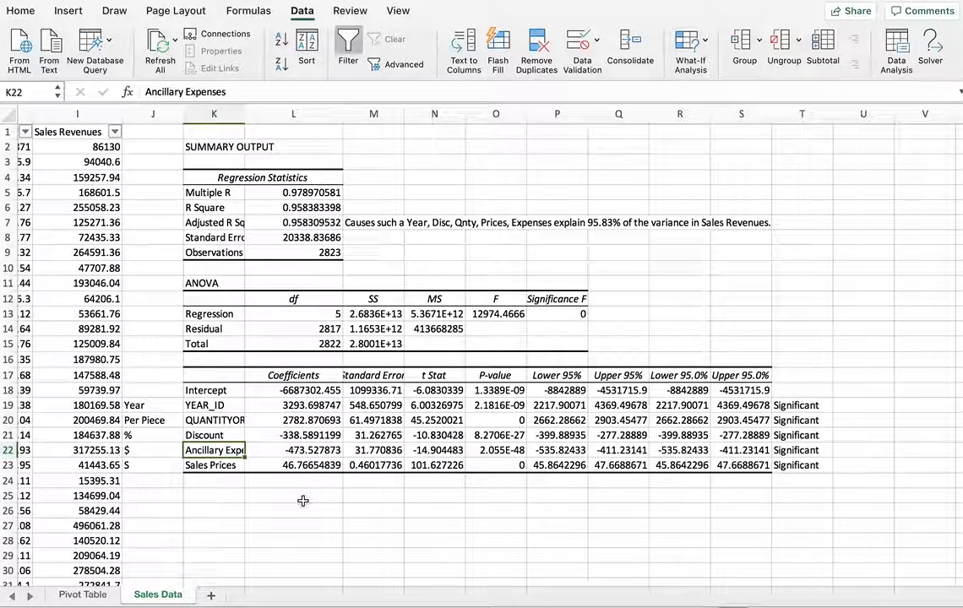
pyautogui.click(279, 449)
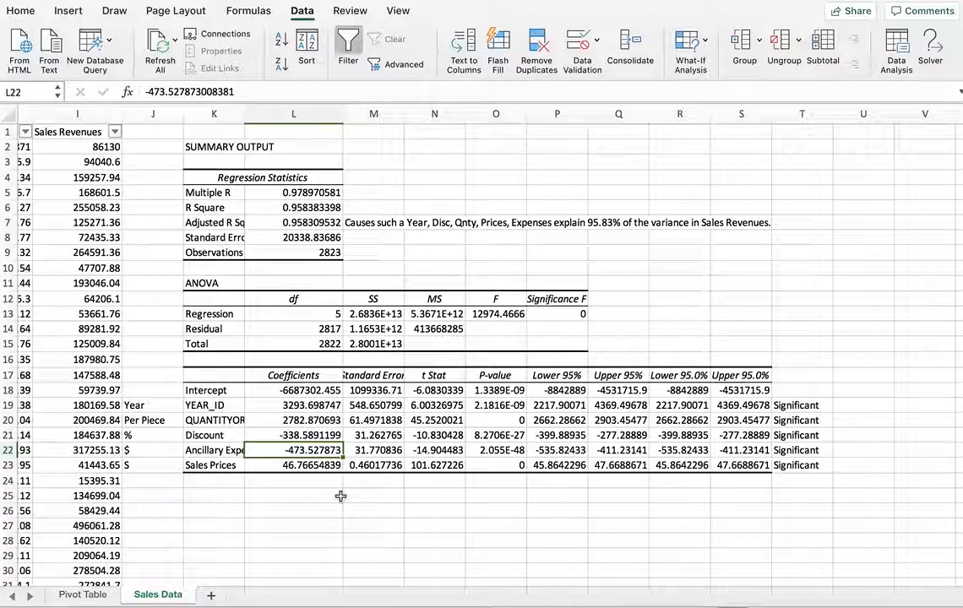
pyautogui.click(216, 464)
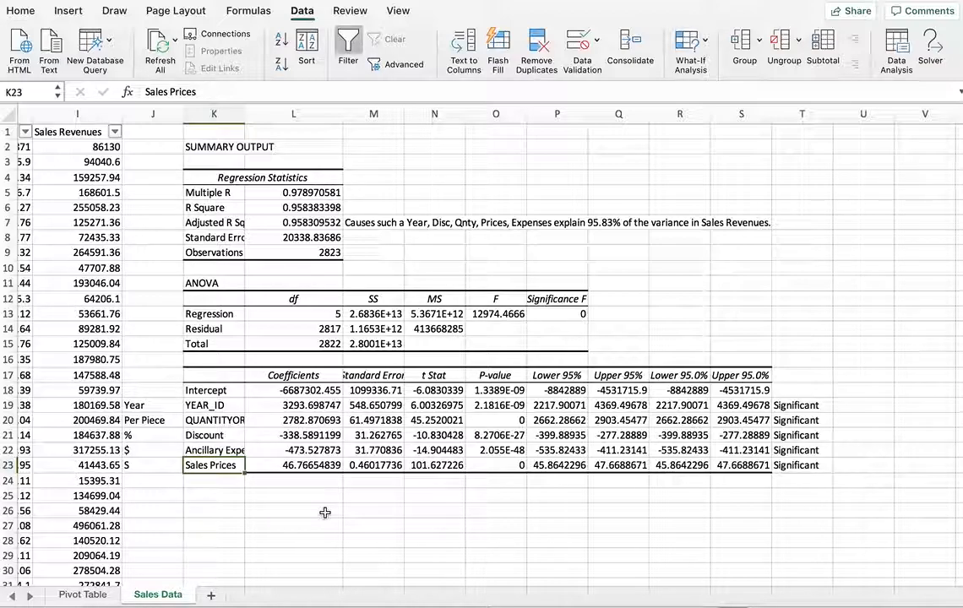
pyautogui.click(298, 465)
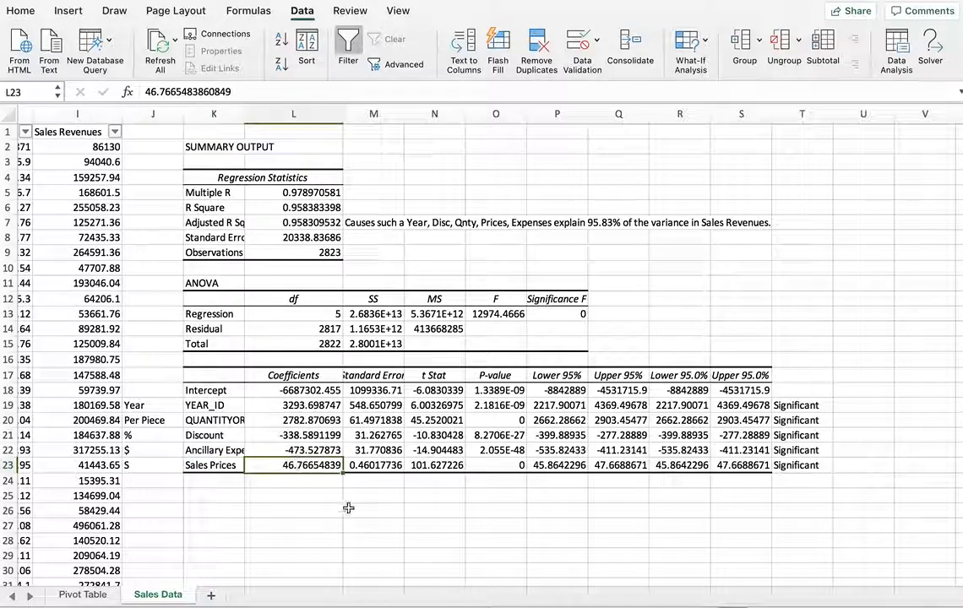
# Examine the Sales Prices coefficient in L23 and compare it with the Discount coefficient in L21
pyautogui.click(300, 493)
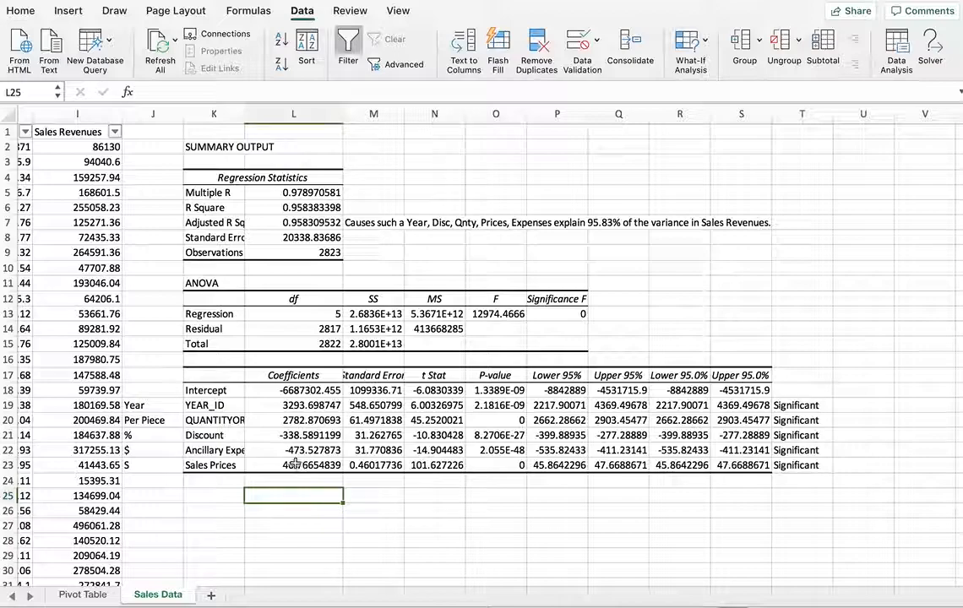
pyautogui.click(292, 466)
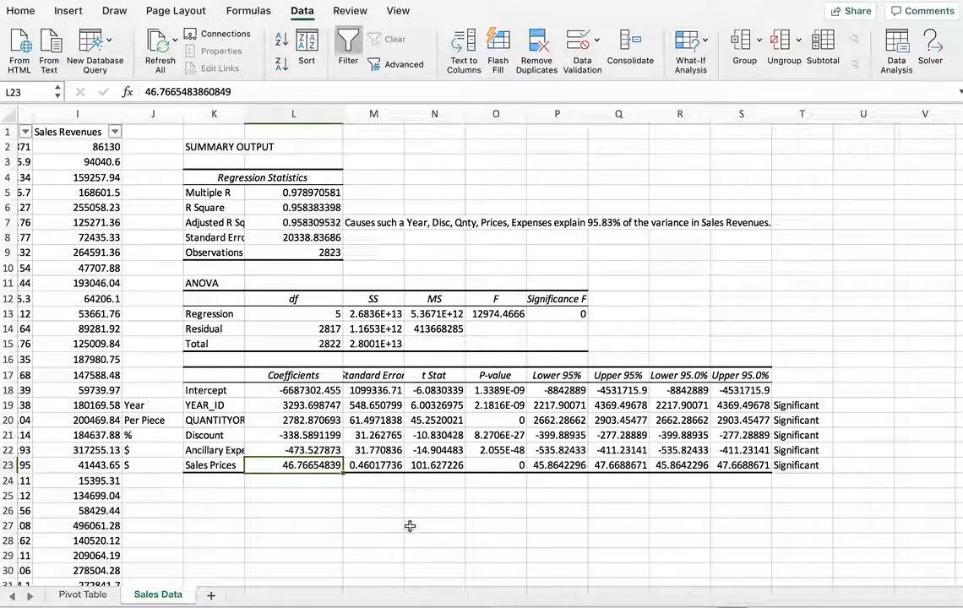
pyautogui.click(292, 435)
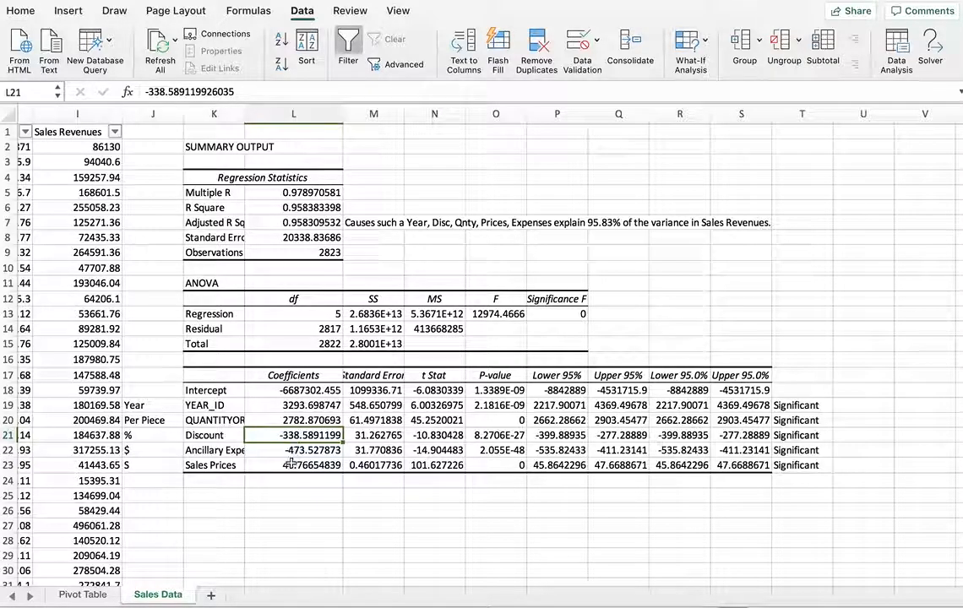
pyautogui.click(279, 466)
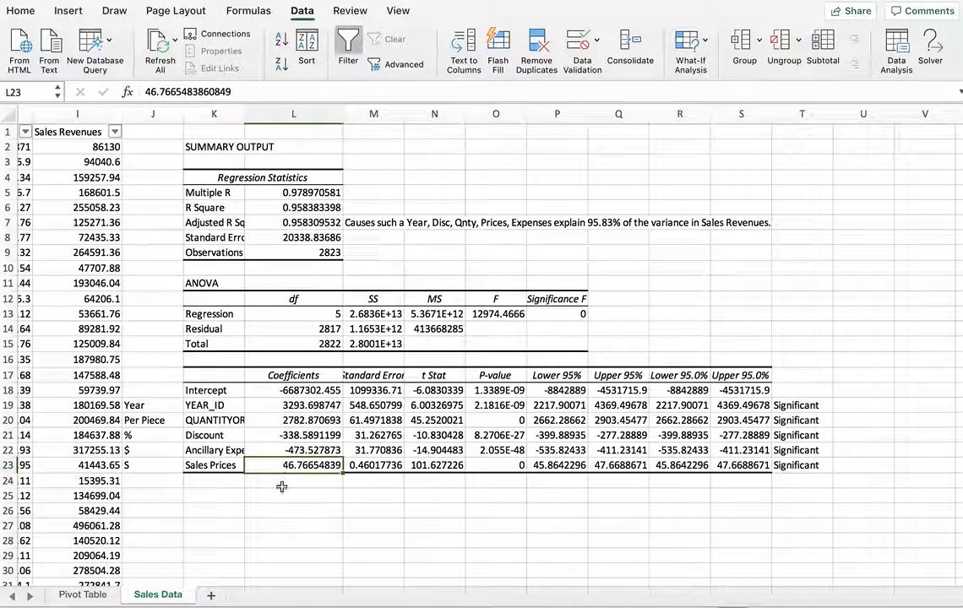
pyautogui.click(282, 495)
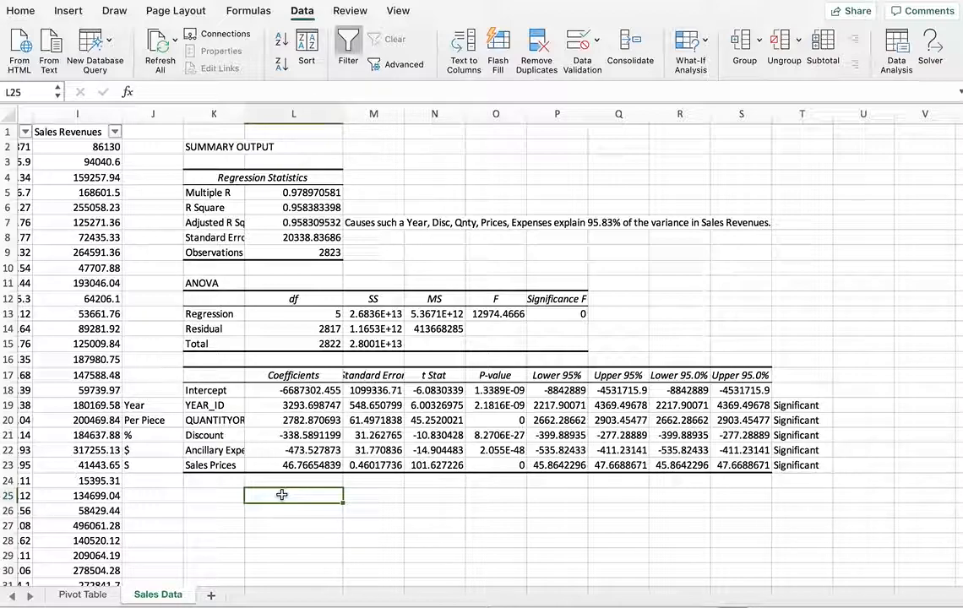
pyautogui.click(273, 465)
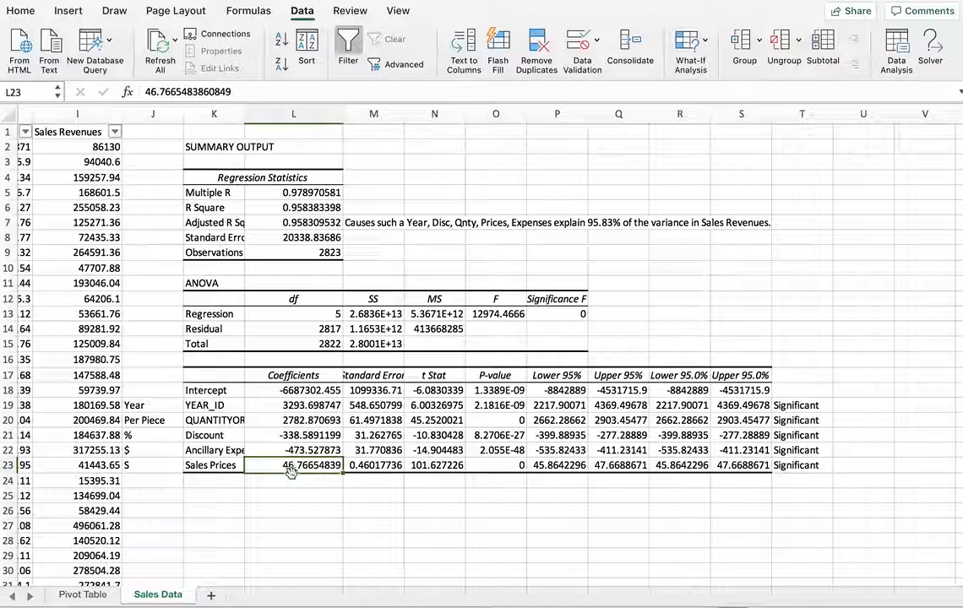
pyautogui.press('Left')
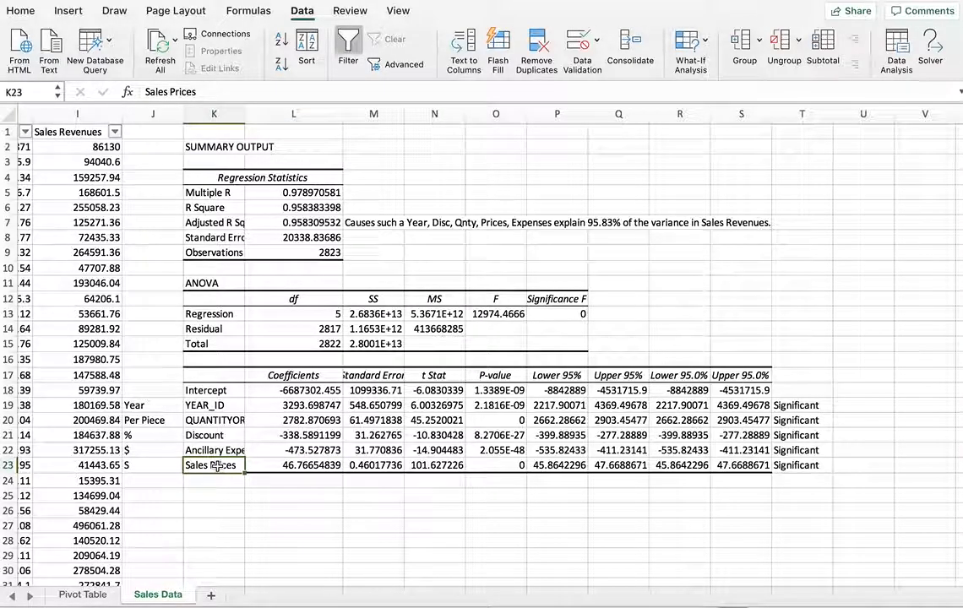
pyautogui.click(284, 465)
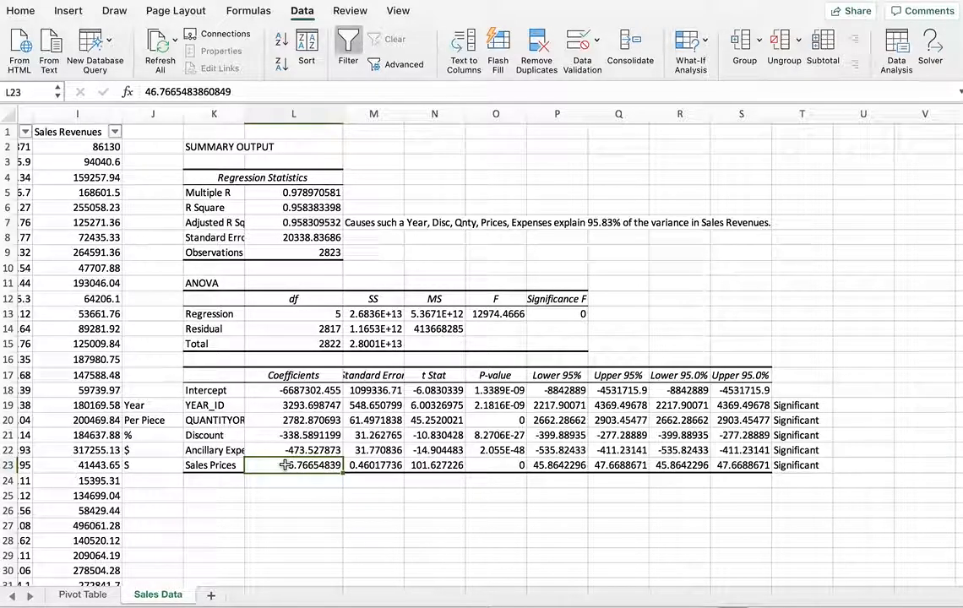
pyautogui.click(321, 496)
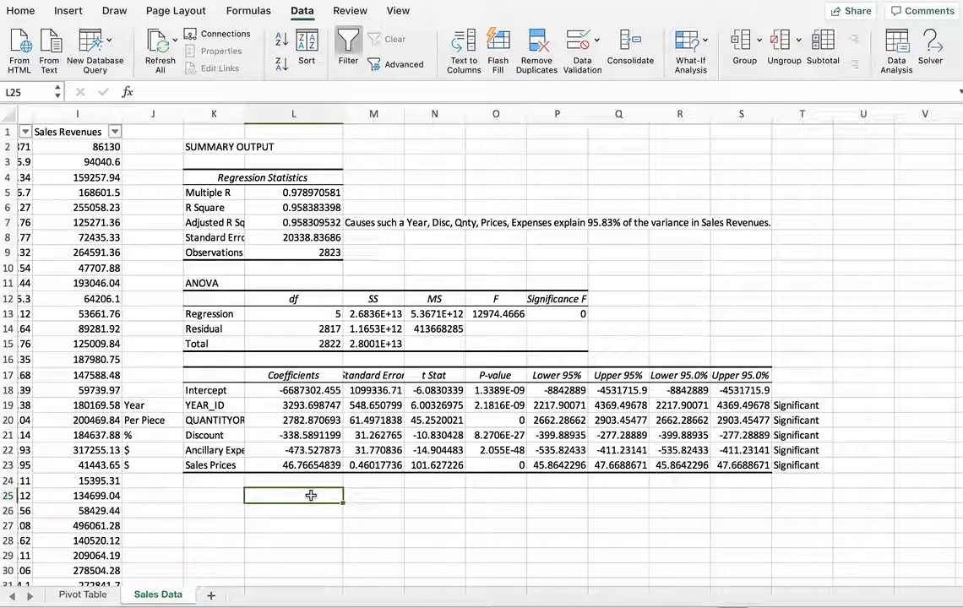
# Start a Correlation analysis on the sales data with the input range $D$1:$I$2824, covering YEAR_ID through Sales Revenues
pyautogui.click(225, 496)
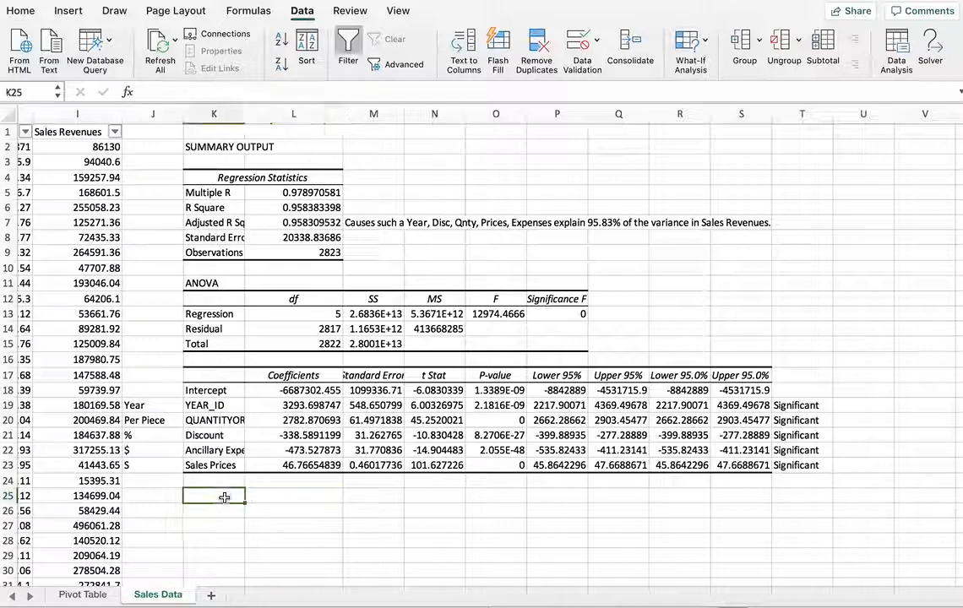
pyautogui.click(895, 48)
pyautogui.scroll(2, 529, 196)
pyautogui.scroll(3, 530, 196)
pyautogui.click(427, 168)
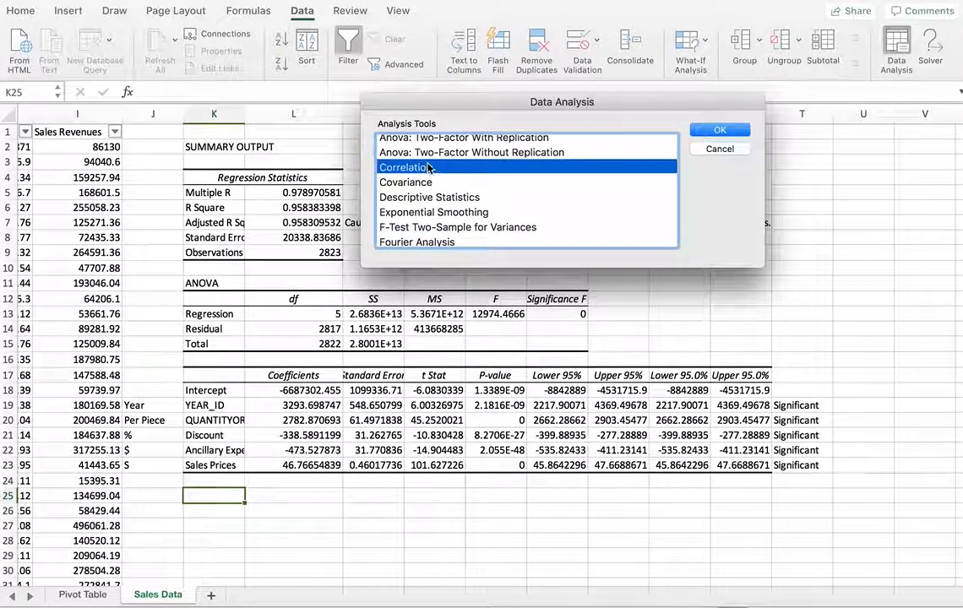
pyautogui.click(718, 130)
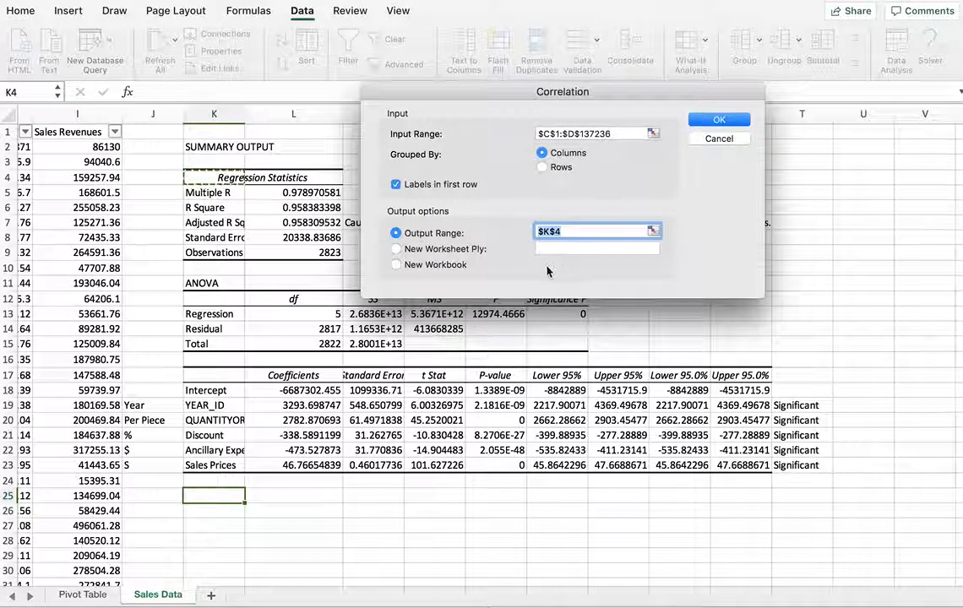
pyautogui.click(621, 134)
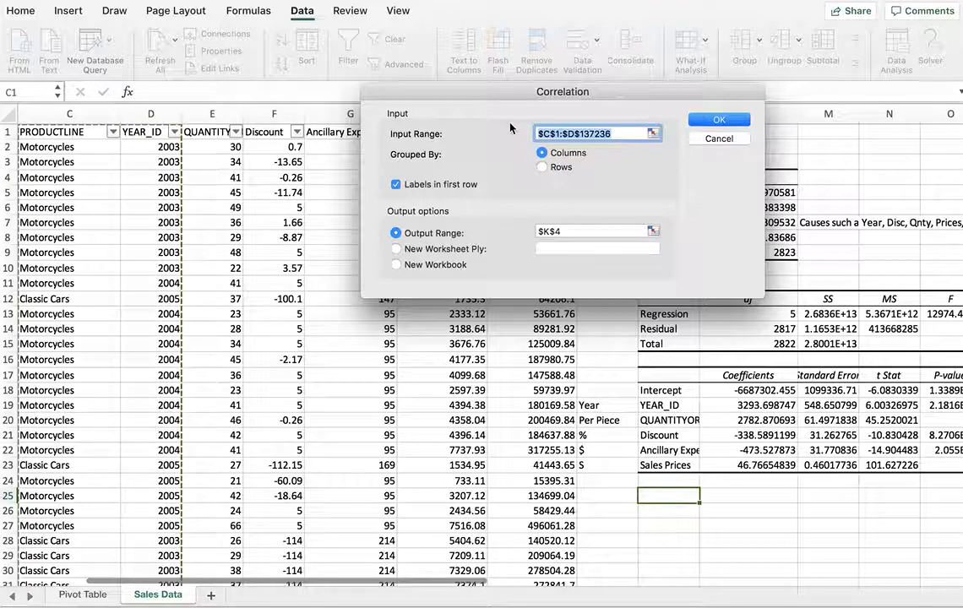
pyautogui.press('BackSpace')
pyautogui.moveTo(513, 106); pyautogui.dragTo(769, 230)
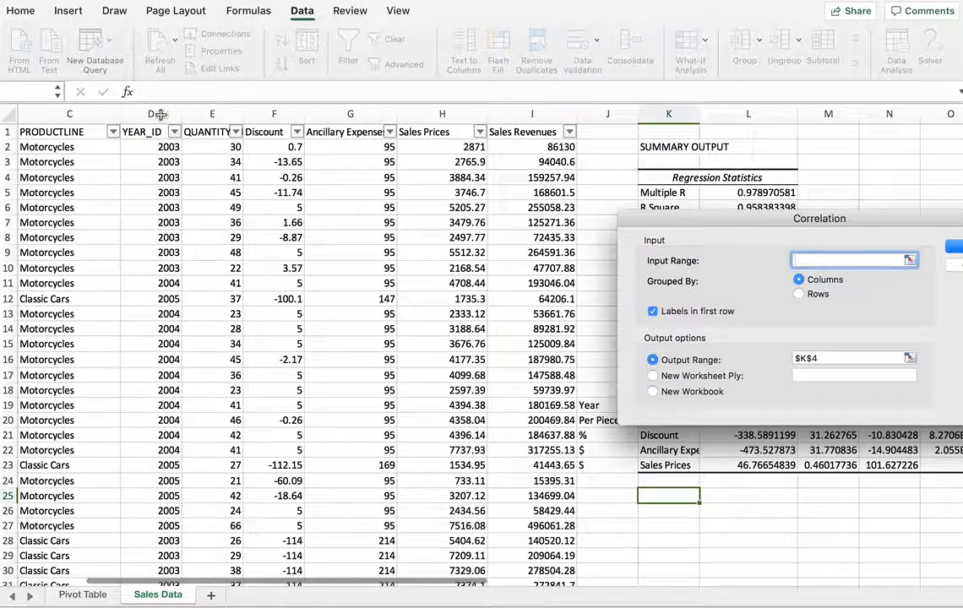
pyautogui.click(161, 114)
pyautogui.click(149, 131)
pyautogui.moveTo(149, 132); pyautogui.dragTo(521, 362)
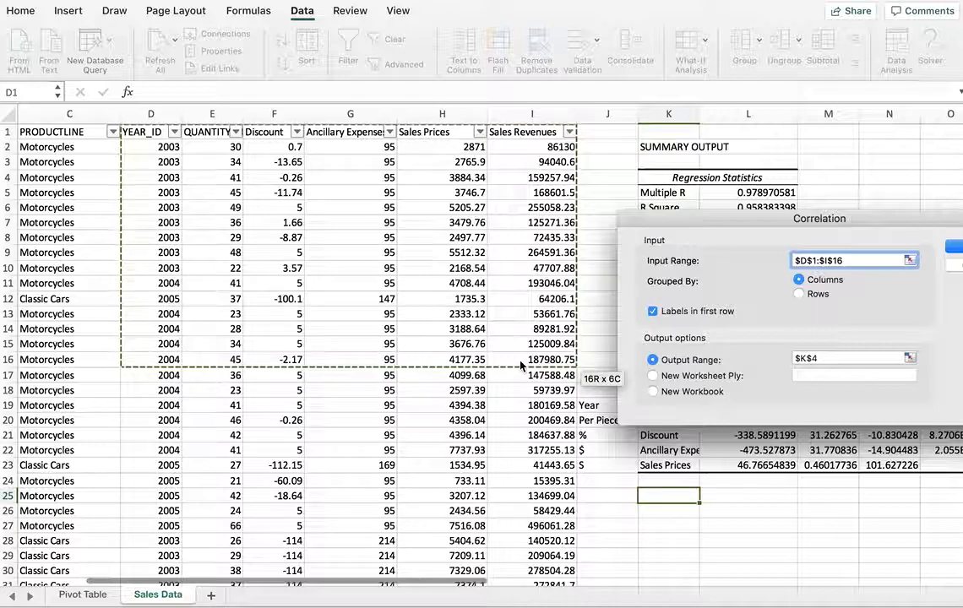
pyautogui.hotkey('ctrl', 'shift', 'Down')
pyautogui.moveTo(809, 220); pyautogui.dragTo(514, 174)
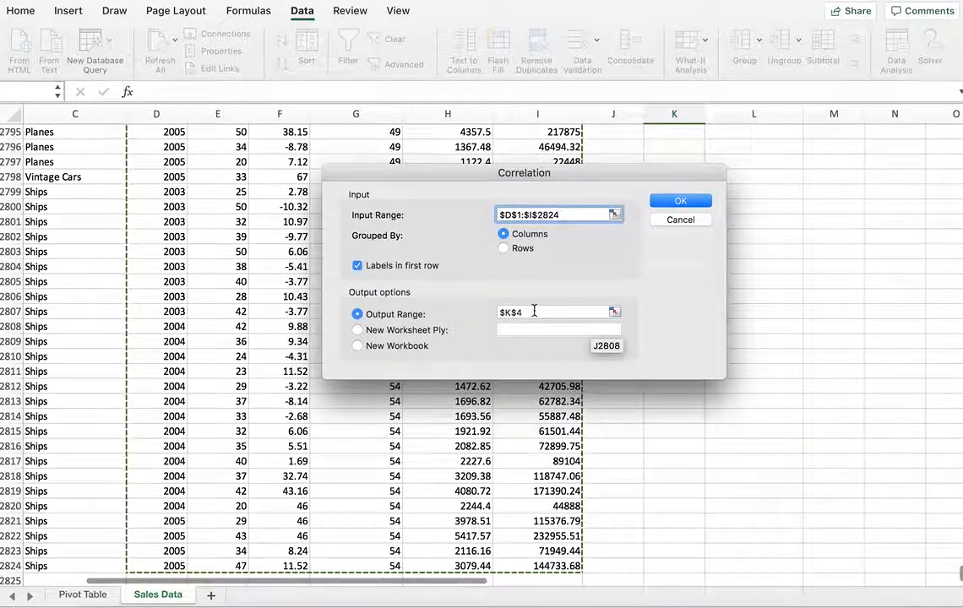
# Set the correlation's output range to $K$25, below the regression coefficients, and run the analysis
pyautogui.click(534, 311)
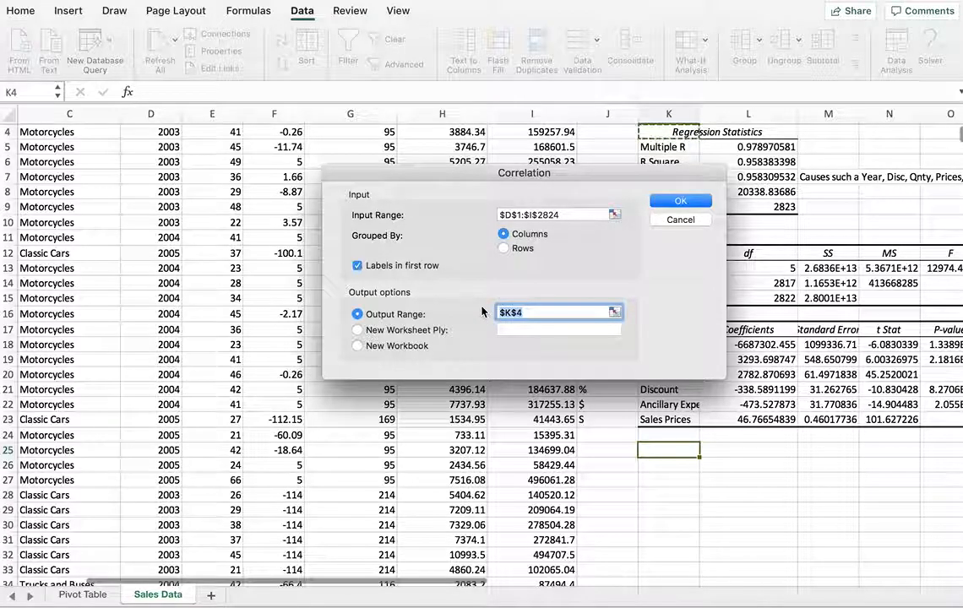
pyautogui.press('BackSpace')
pyautogui.click(668, 449)
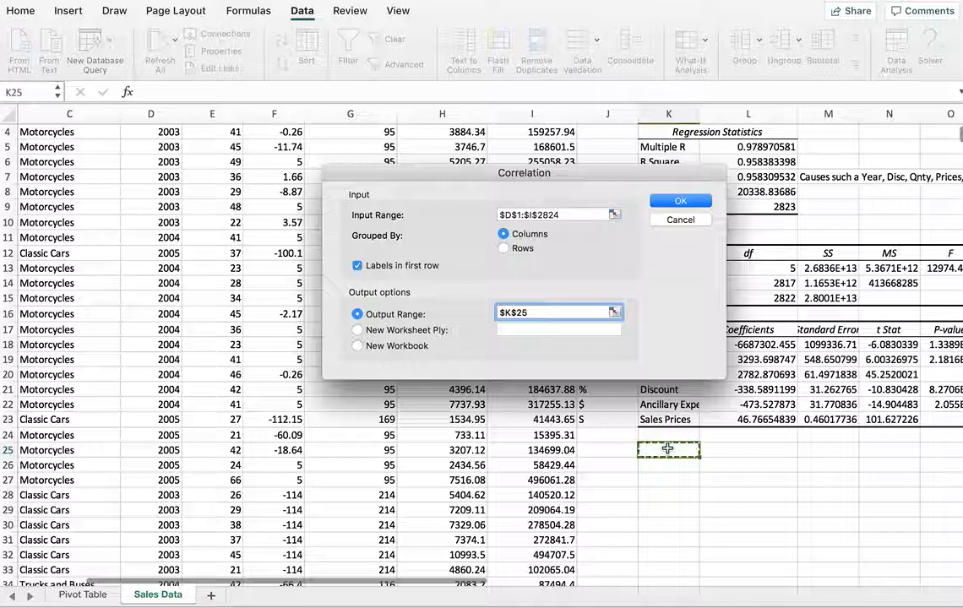
pyautogui.click(681, 202)
# Examine the correlations of Discount with Sales Revenues and Sales Prices in N31 and N30 of the matrix
pyautogui.scroll(-3, 788, 517)
pyautogui.hscroll(2, 788, 517)
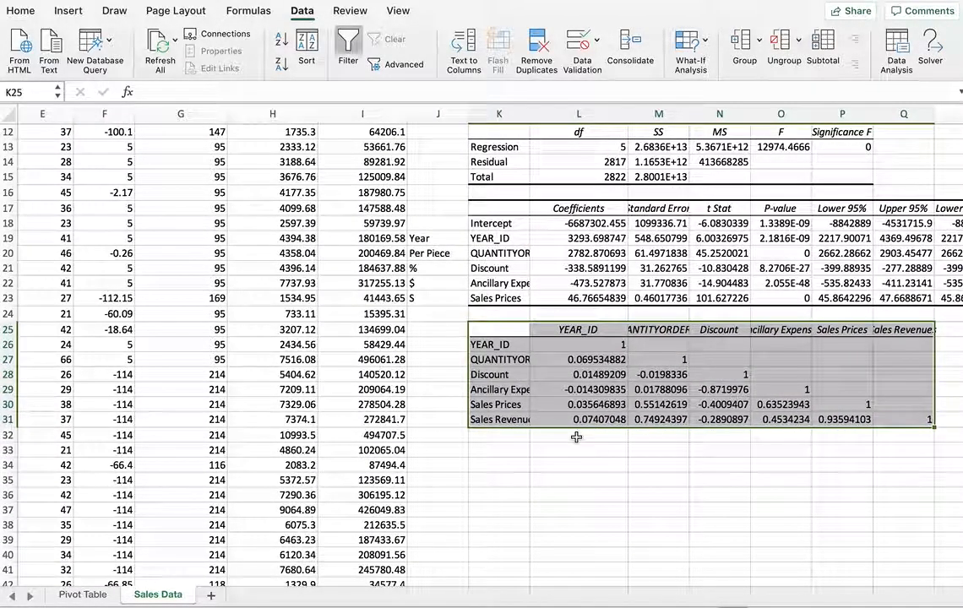
pyautogui.click(723, 419)
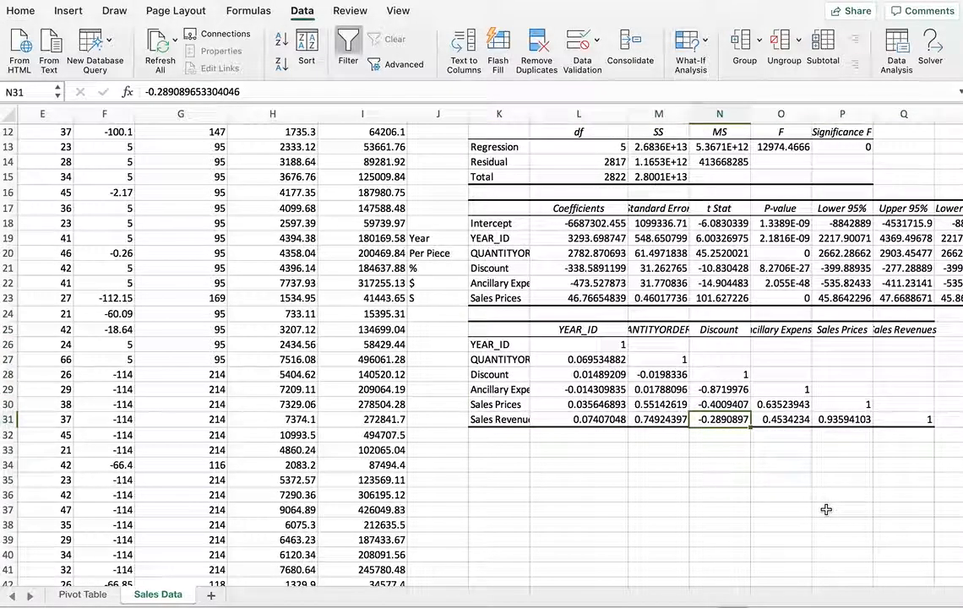
pyautogui.press('Up')
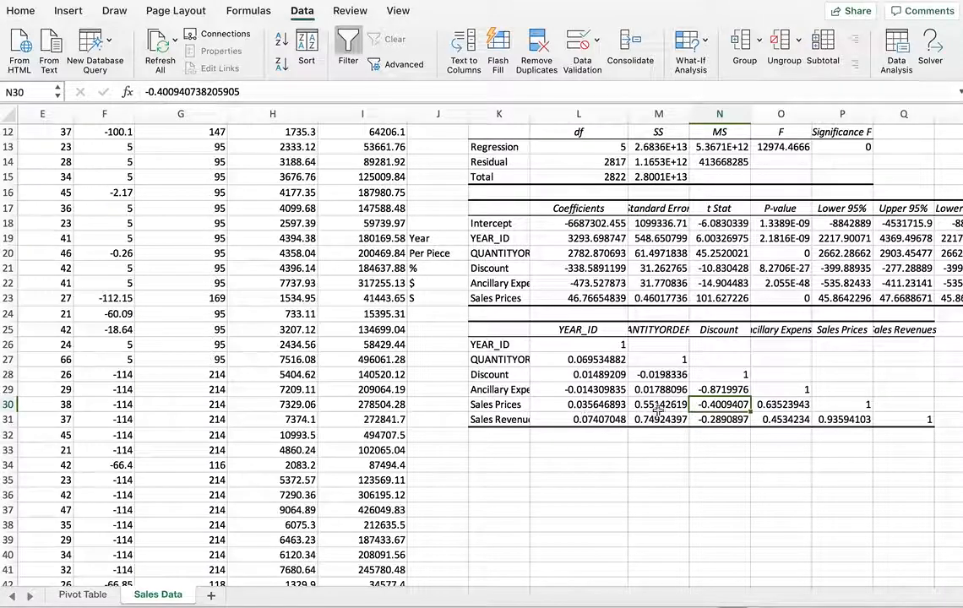
pyautogui.click(723, 421)
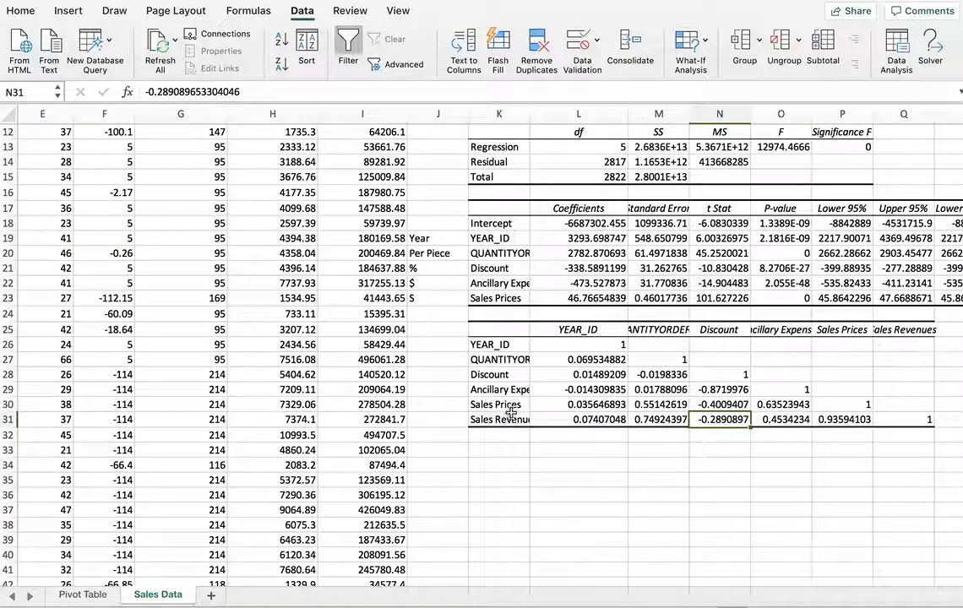
pyautogui.click(727, 404)
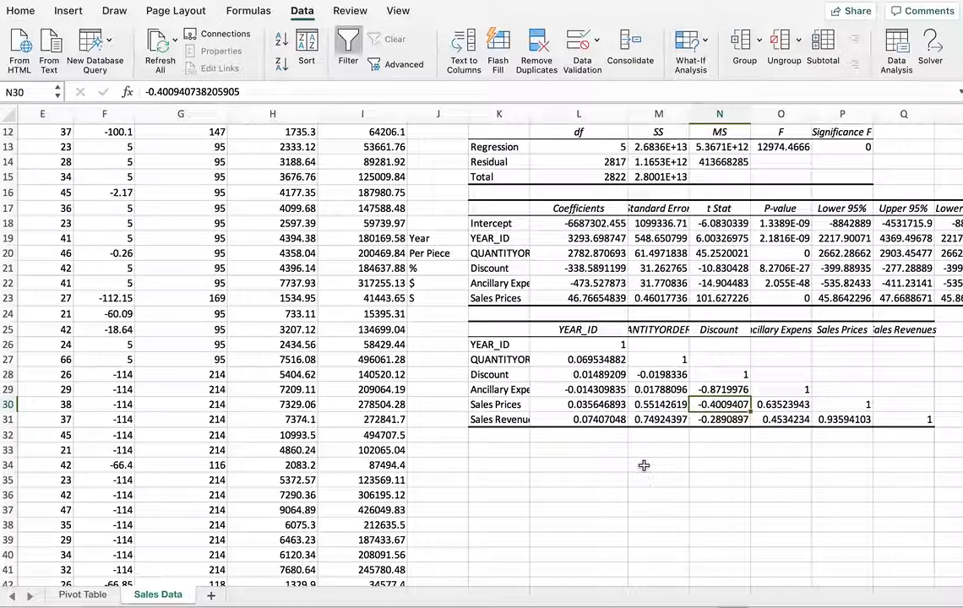
# Copy the variable labels from QUANTITYORDERED to Sales Revenues in K27:K31 to the cells starting at K34
pyautogui.click(507, 453)
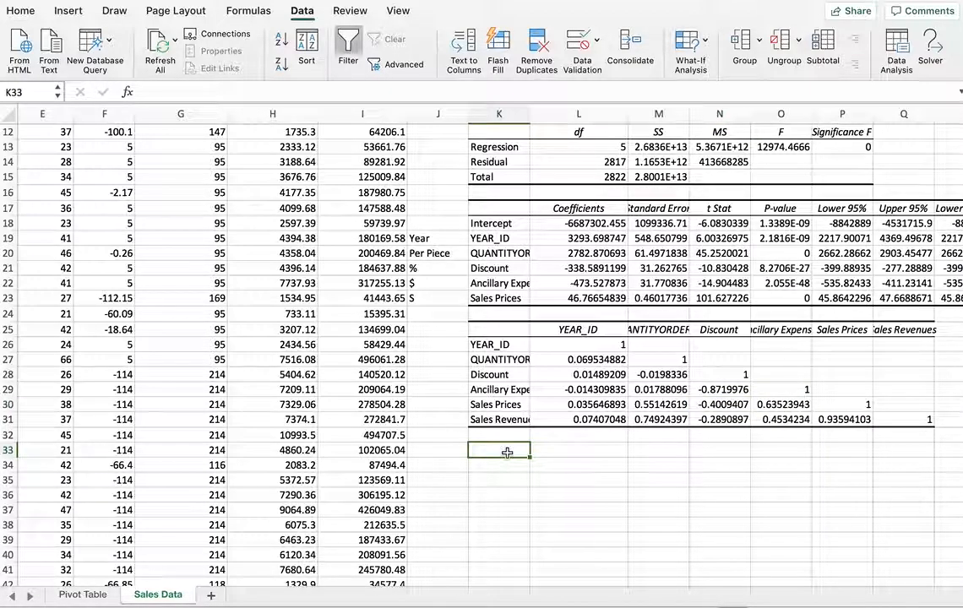
pyautogui.moveTo(499, 359); pyautogui.dragTo(499, 419)
pyautogui.hotkey('ctrl', 'c')
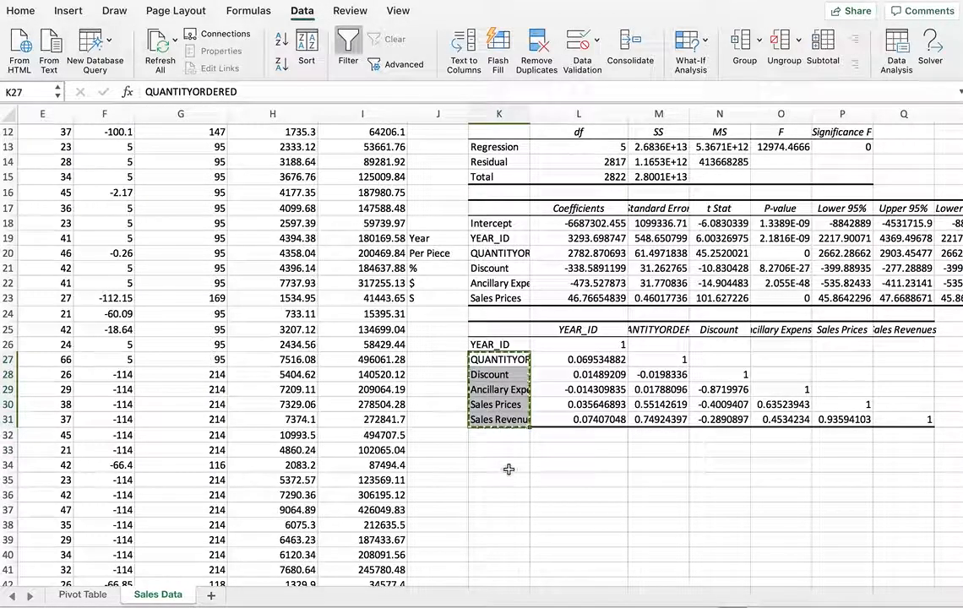
pyautogui.click(505, 466)
pyautogui.hotkey('ctrl', 'v')
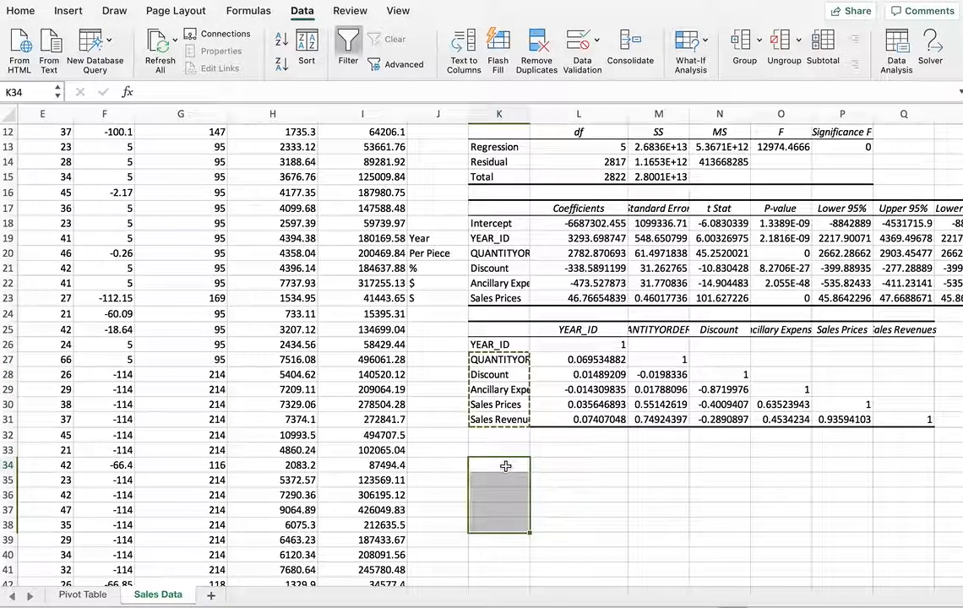
# Enter the column headings Scenario 1` in L33 and Scenario 2 in M33 above the copied labels
pyautogui.click(578, 464)
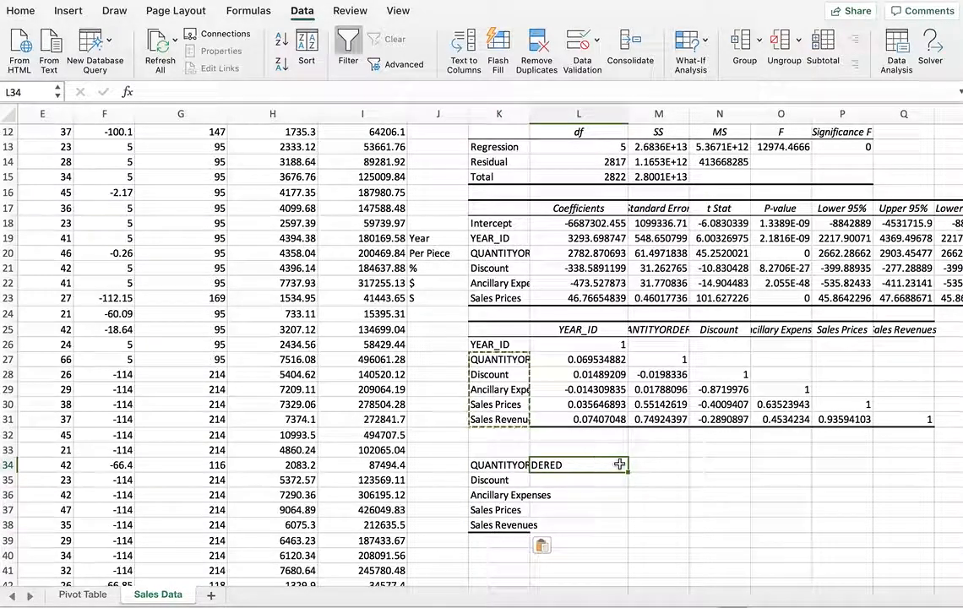
pyautogui.click(499, 449)
pyautogui.click(580, 449)
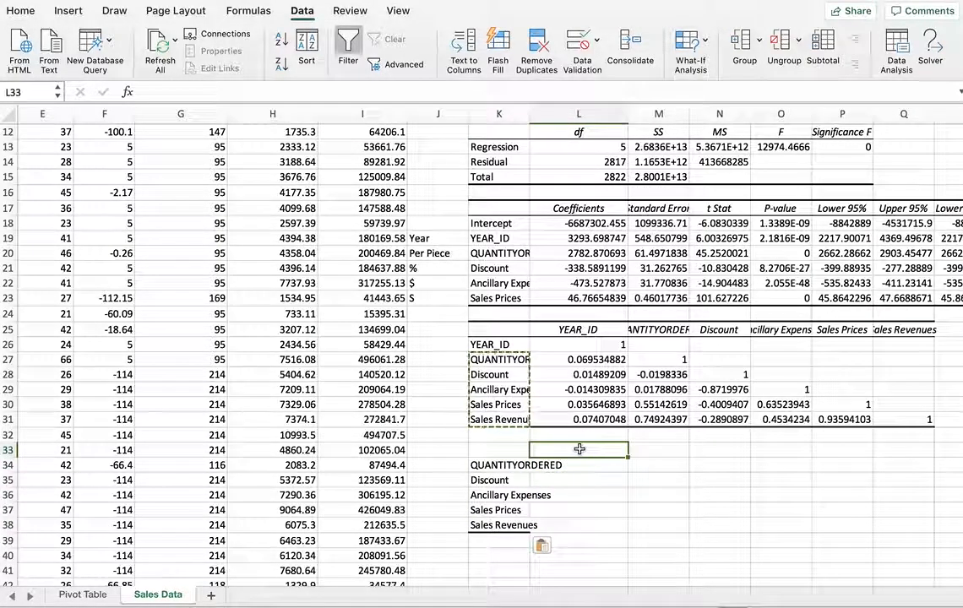
pyautogui.write('Scenario 1')
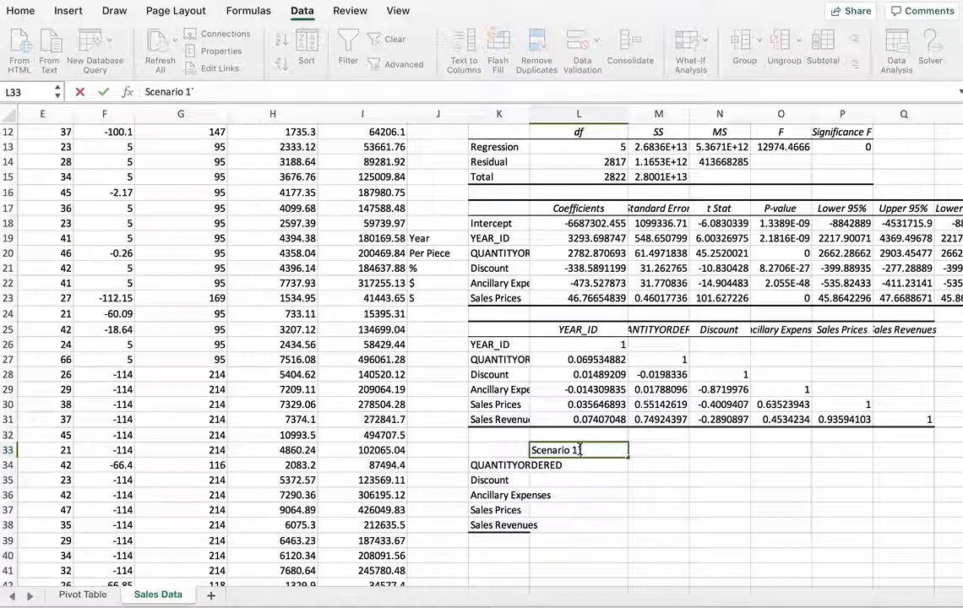
pyautogui.press('Tab')
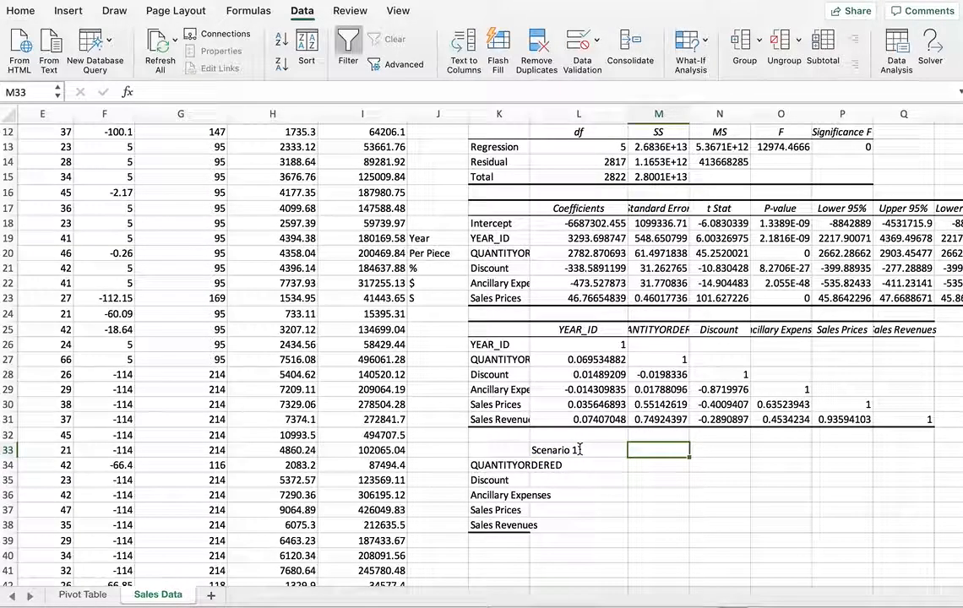
pyautogui.write('Scenario 2')
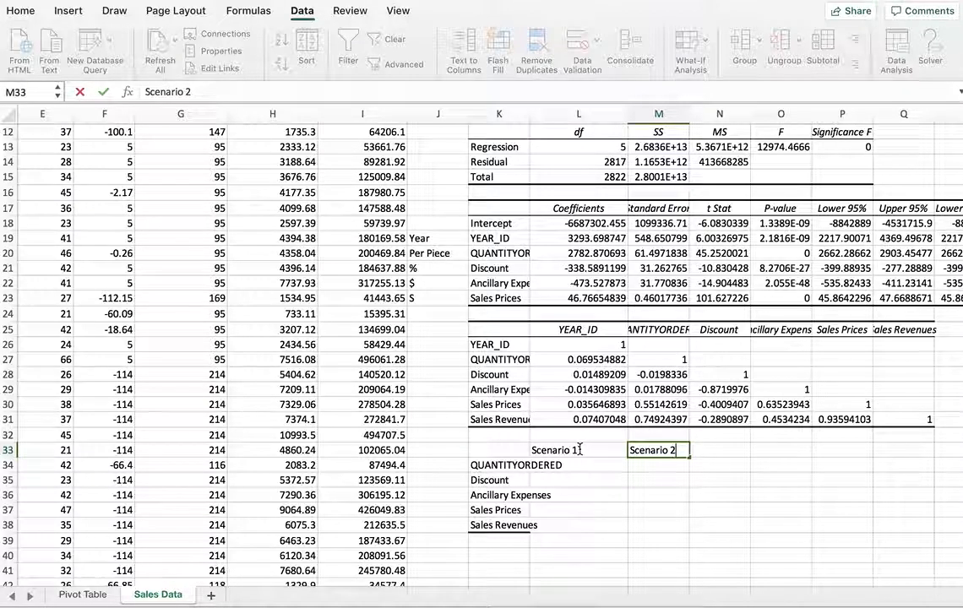
pyautogui.press('Return')
# Enter the first scenario's values in L34:L37: quantity ordered 200, discount 2, ancillary expenses 100 and sales prices 2000
pyautogui.click(581, 465)
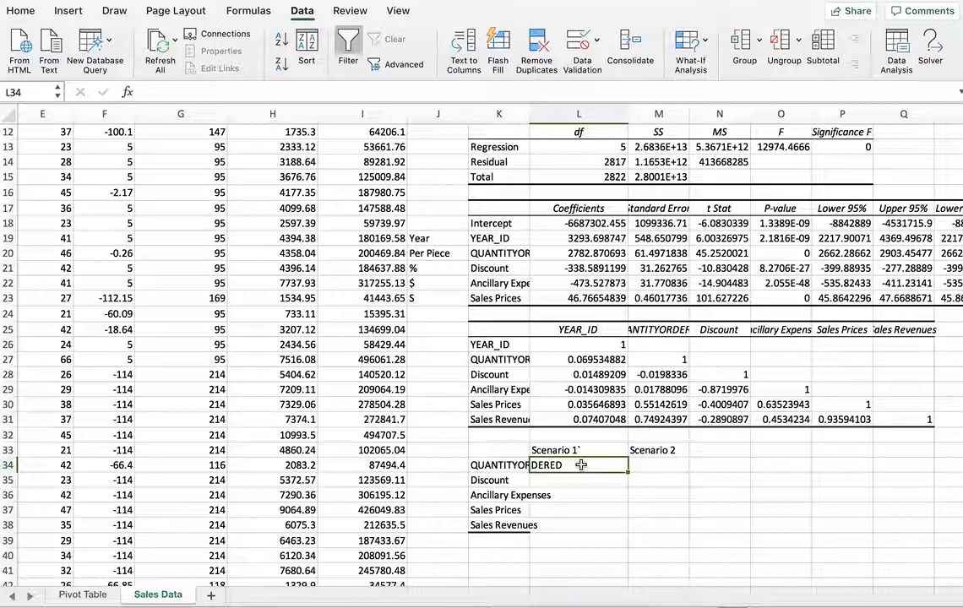
pyautogui.write('200')
pyautogui.press('Return')
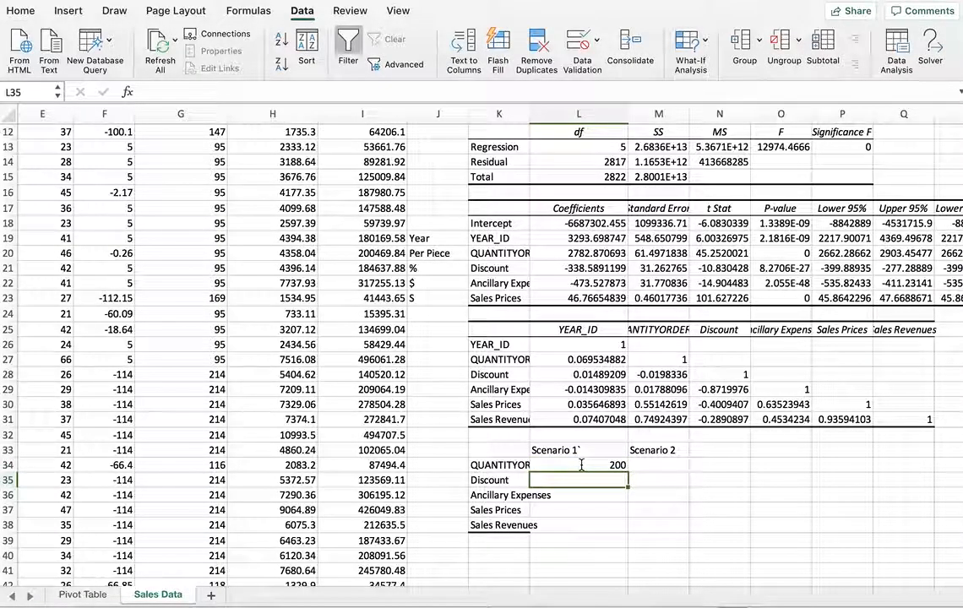
pyautogui.write('2')
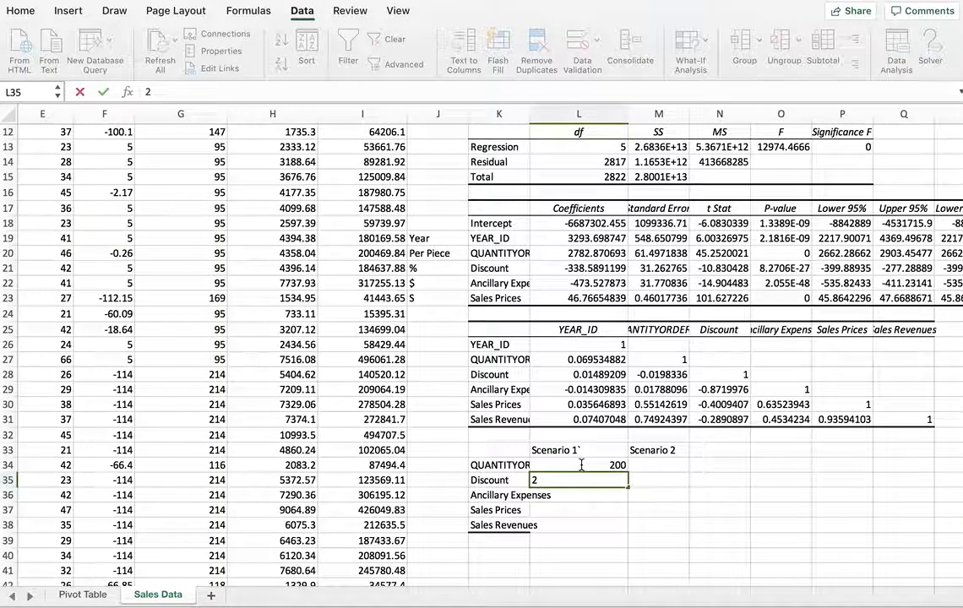
pyautogui.press('Return')
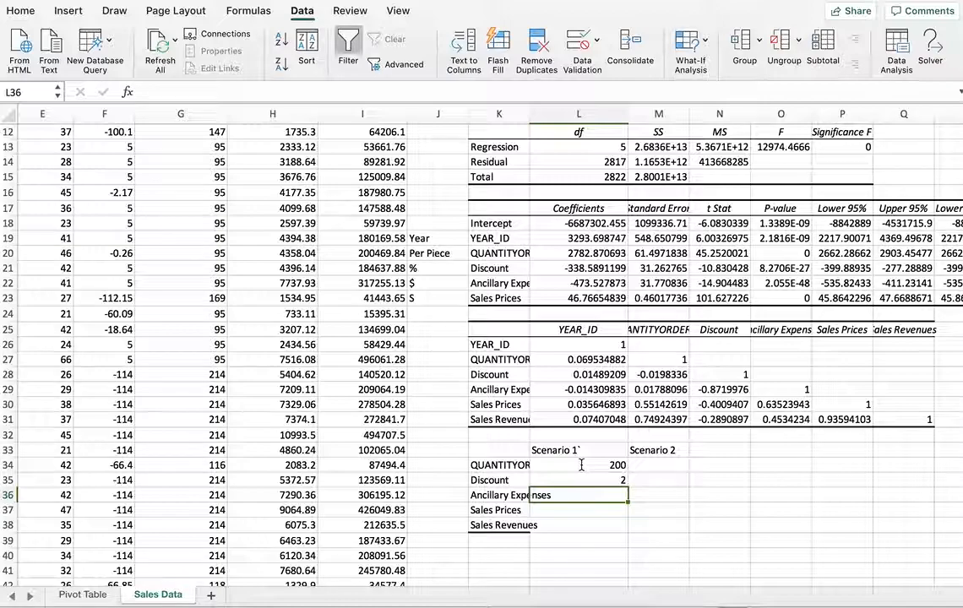
pyautogui.write('100')
pyautogui.press('Return')
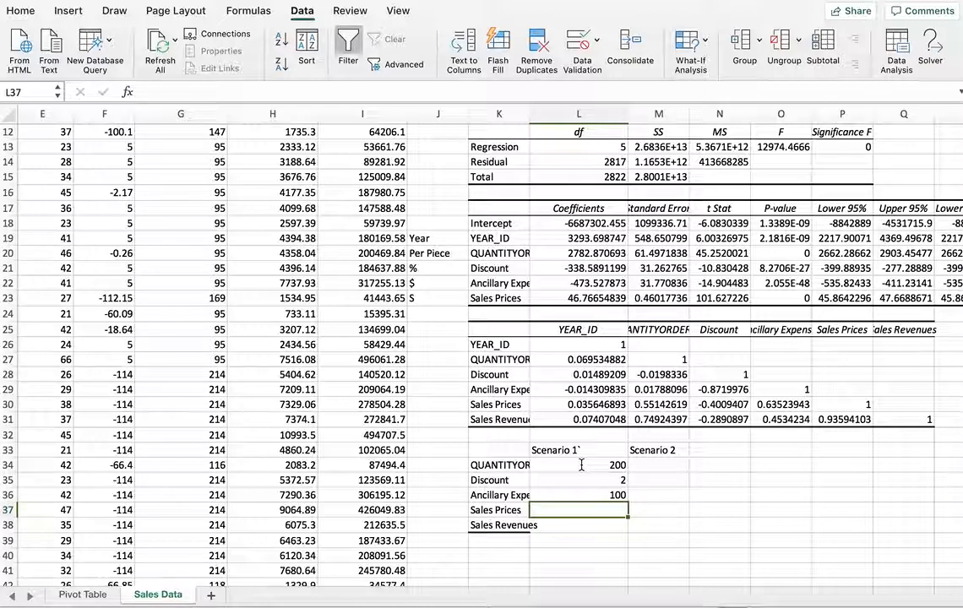
pyautogui.write('2000')
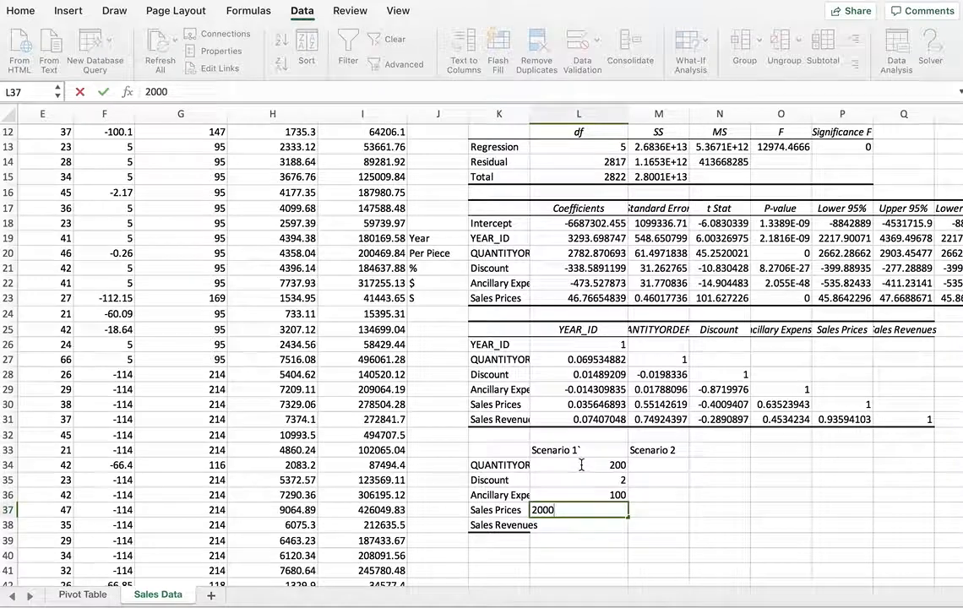
pyautogui.press('Return')
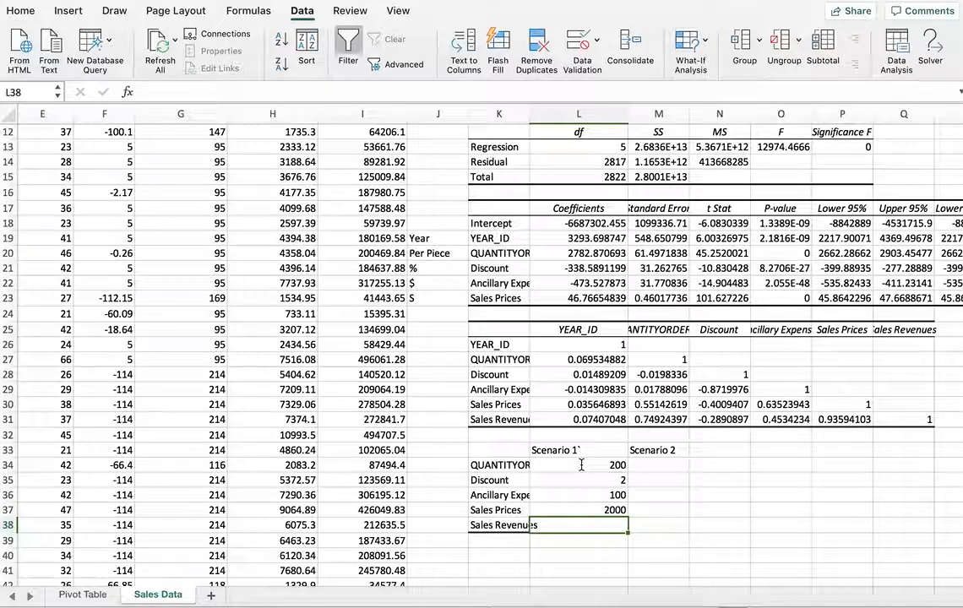
# Replace the Sales Revenues label in K38 with Year and enter 2019 for the first scenario in L38
pyautogui.click(489, 524)
pyautogui.press('Delete')
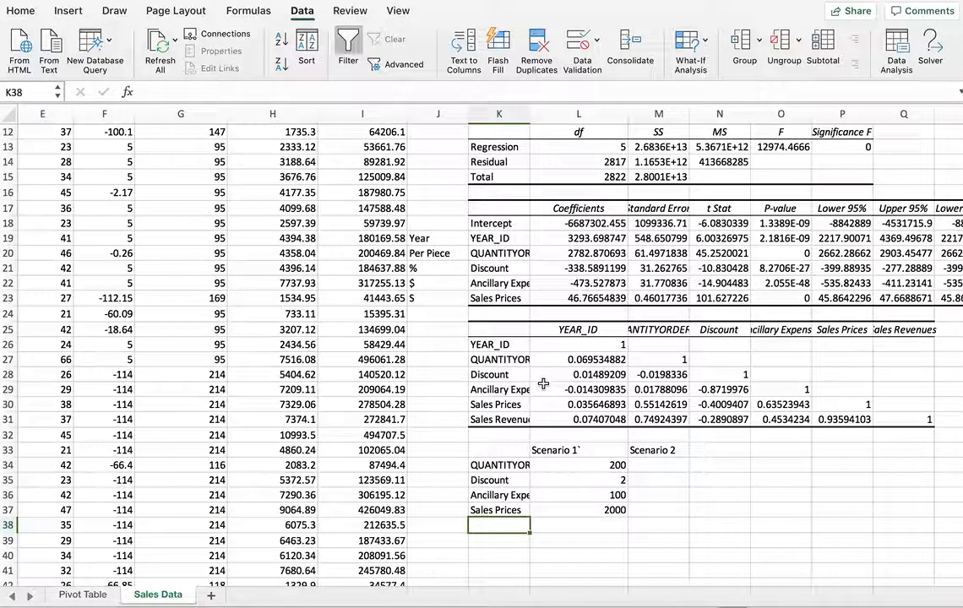
pyautogui.write('Year')
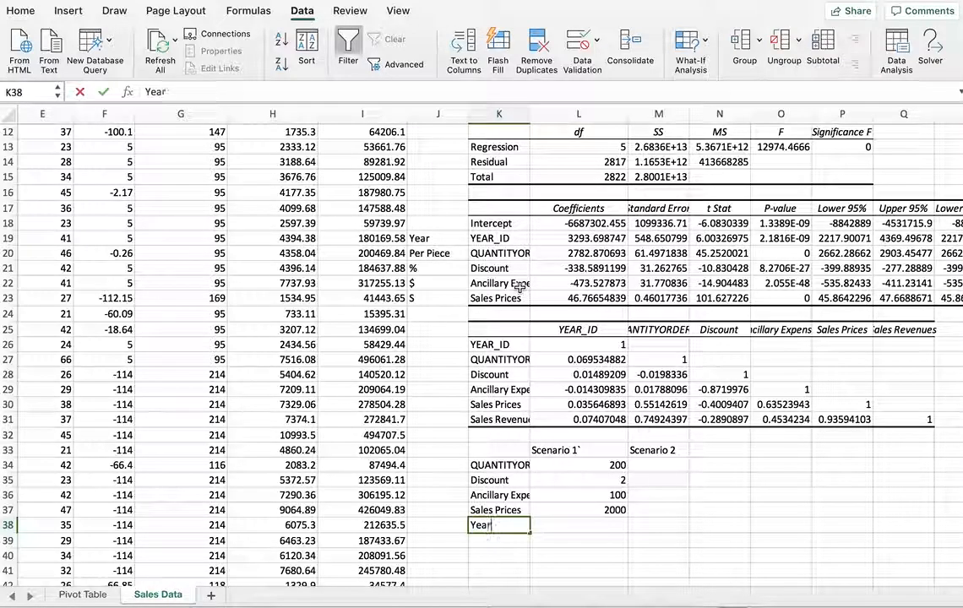
pyautogui.click(593, 524)
pyautogui.write('20')
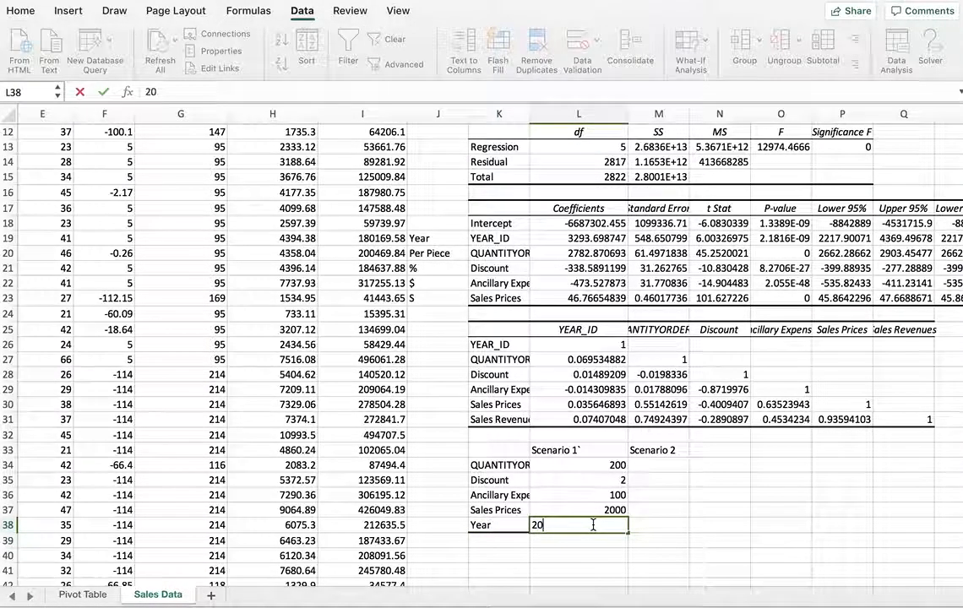
pyautogui.write('189')
pyautogui.press('Return')
# Enter the second scenario's values in M34:M37: quantity ordered 300, discount 0, ancillary expenses 200 and sales prices 1800
pyautogui.click(665, 463)
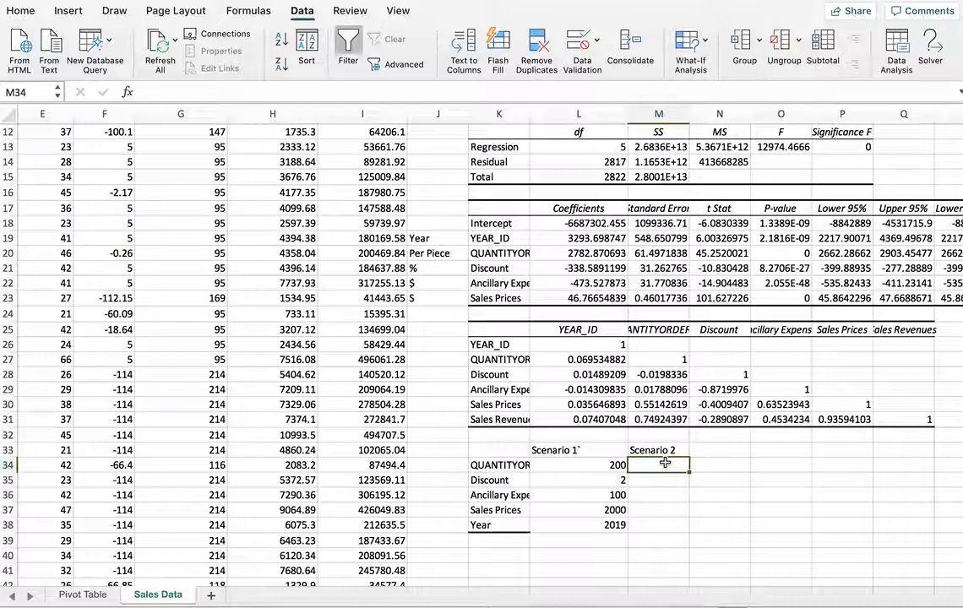
pyautogui.write('300')
pyautogui.press('Return')
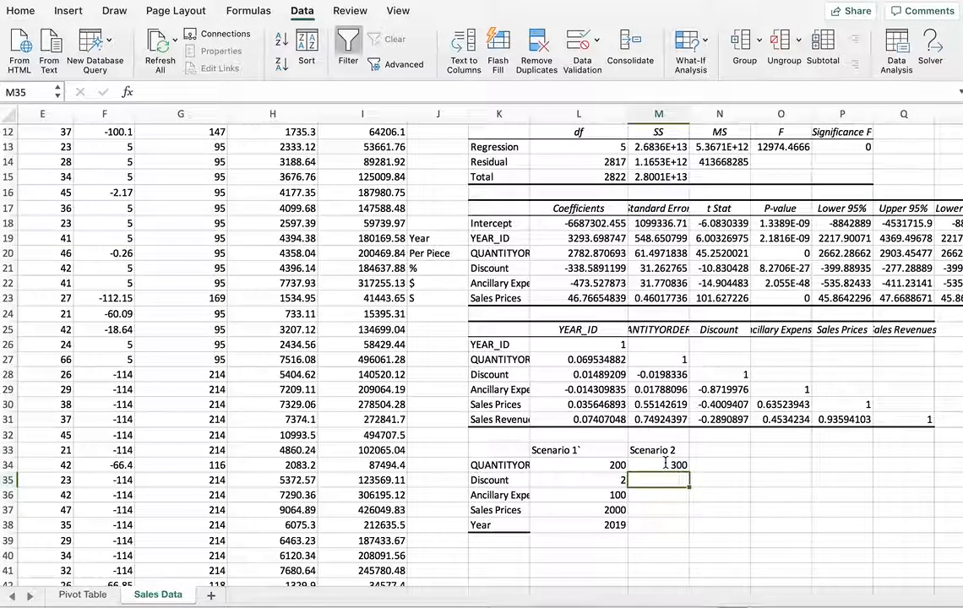
pyautogui.write('0')
pyautogui.press('Return')
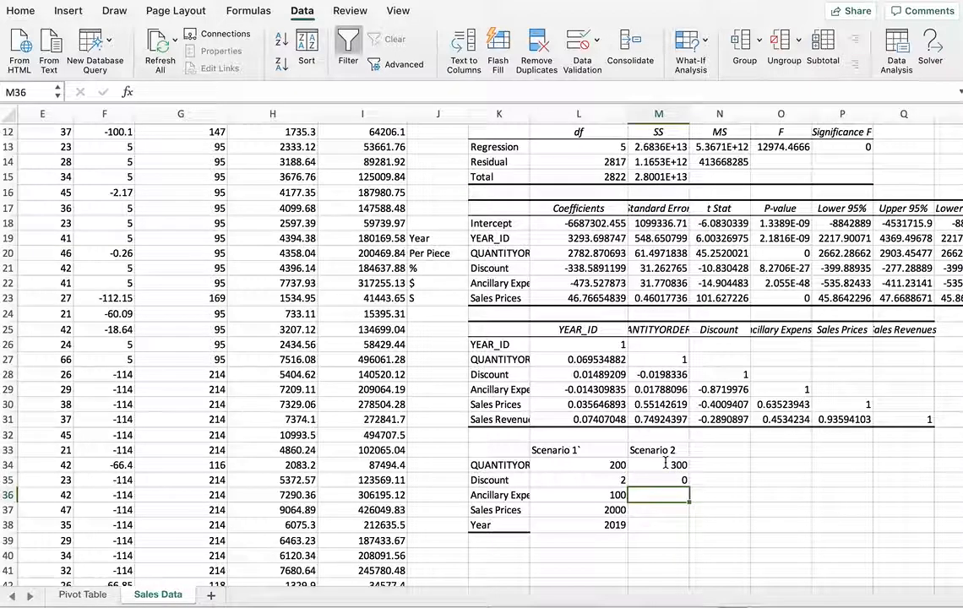
pyautogui.write('50')
pyautogui.press('BackSpace')
pyautogui.press('BackSpace')
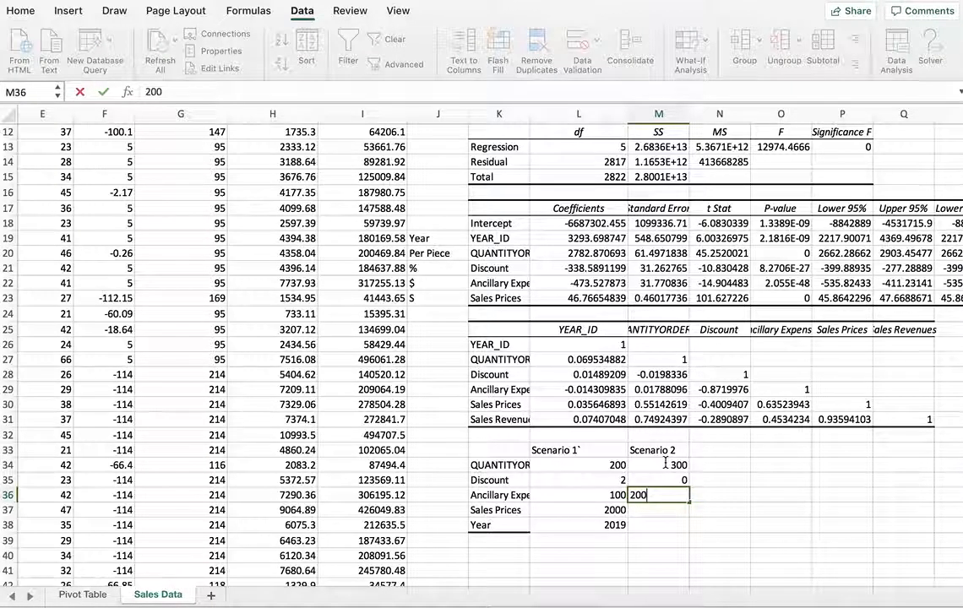
pyautogui.press('Return')
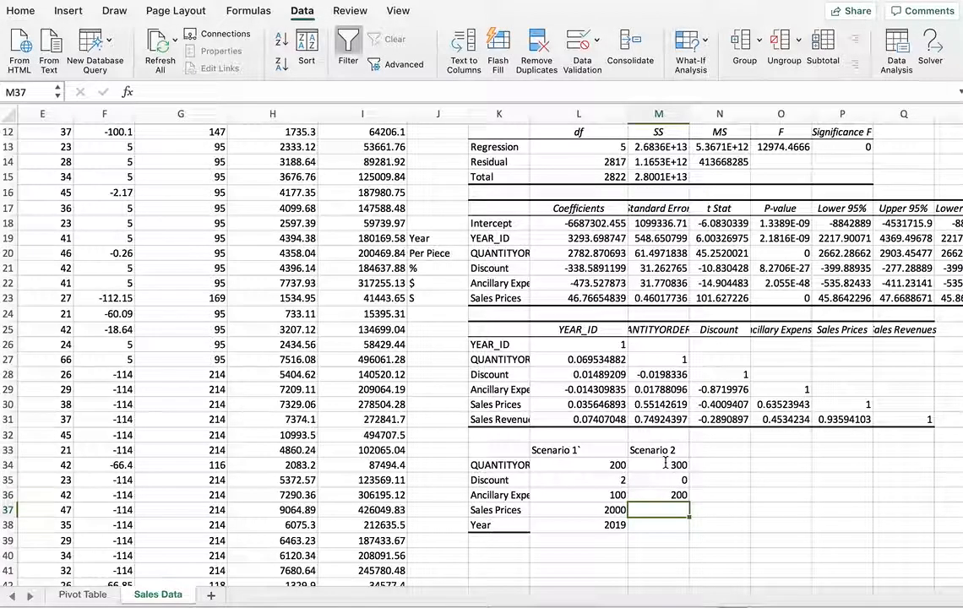
pyautogui.write('1800')
pyautogui.press('Return')
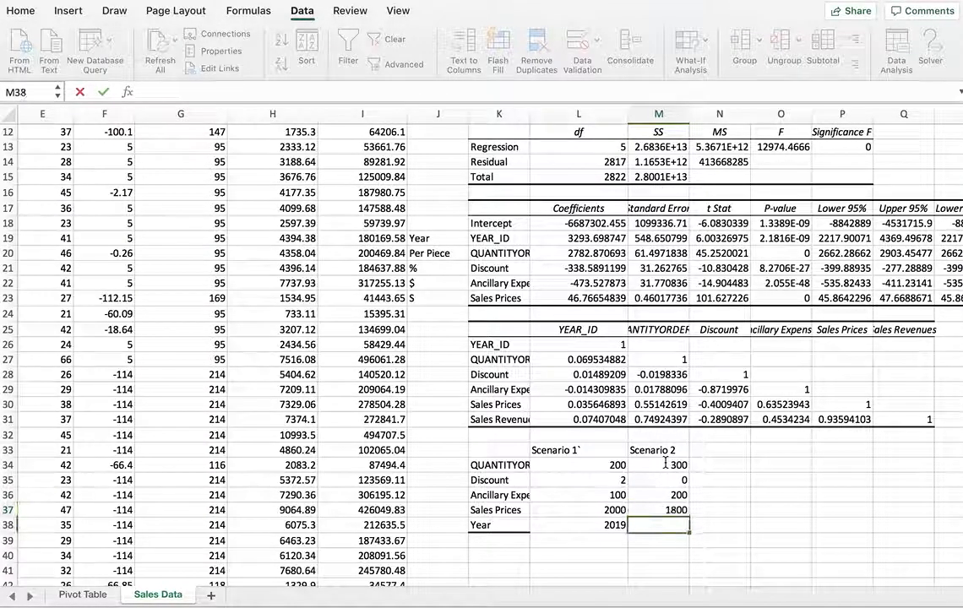
# Set the second scenario's year in M38 to 2020
pyautogui.write('2010')
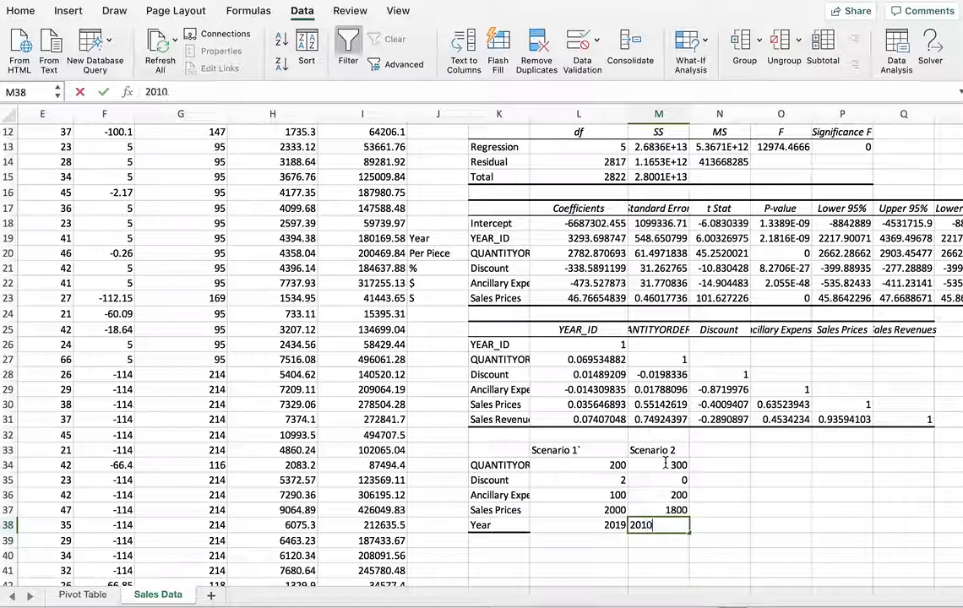
pyautogui.press('Return')
pyautogui.click(674, 525)
pyautogui.write('20')
pyautogui.press('Return')
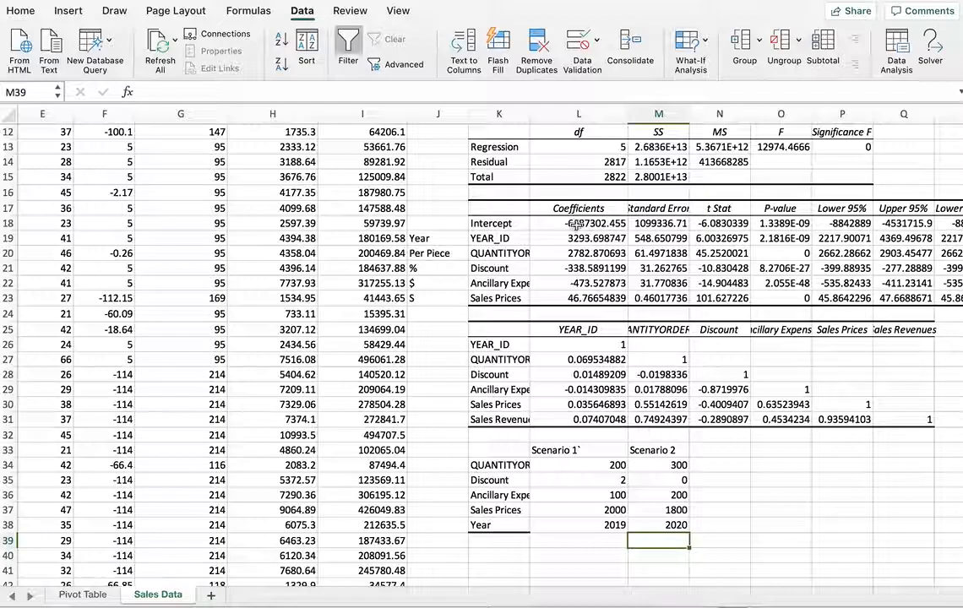
# Highlight the regression variable labels and their coefficients in K17:L23 with a light green fill
pyautogui.moveTo(540, 208); pyautogui.dragTo(600, 279)
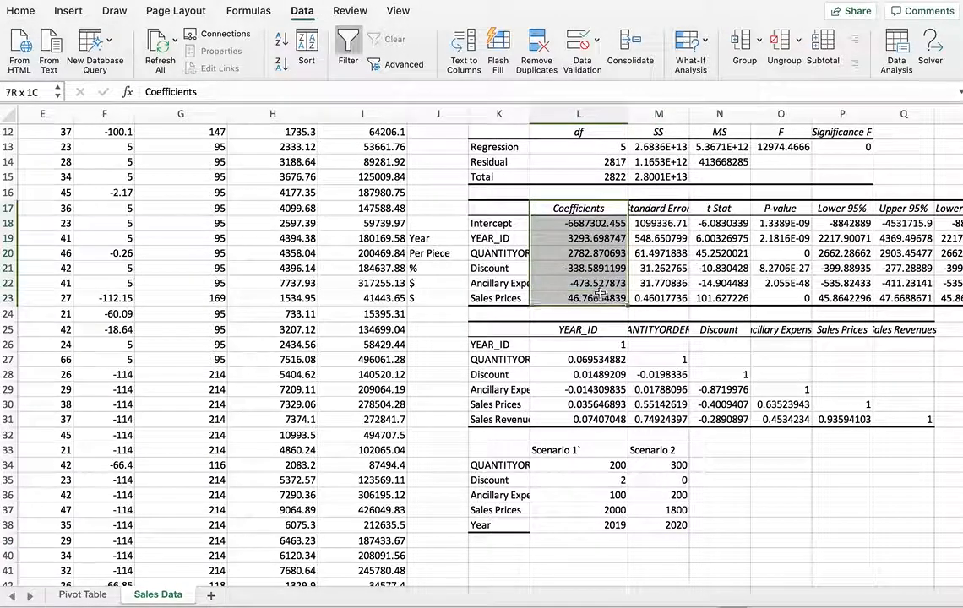
pyautogui.moveTo(520, 297); pyautogui.dragTo(513, 296)
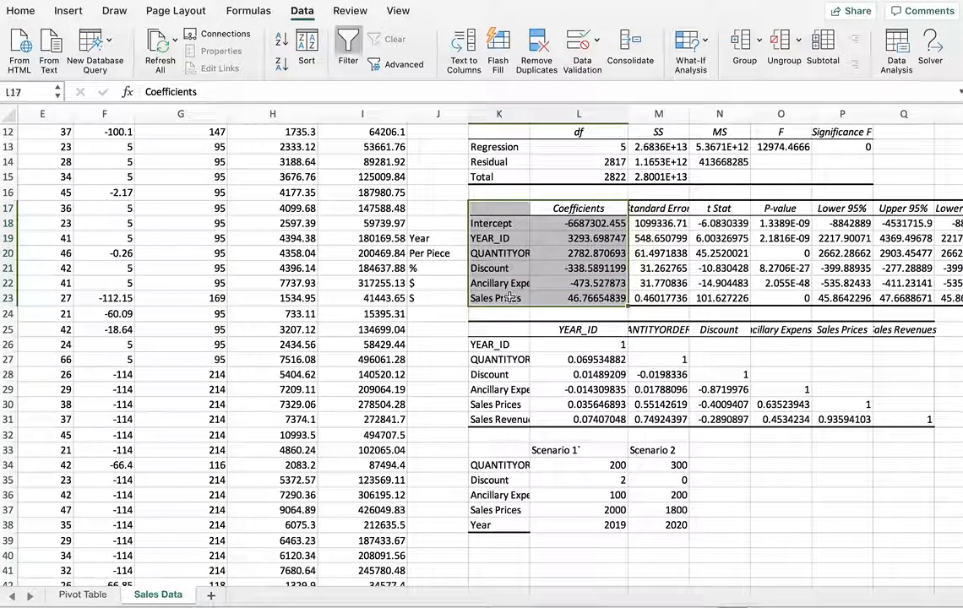
pyautogui.click(23, 11)
pyautogui.click(234, 65)
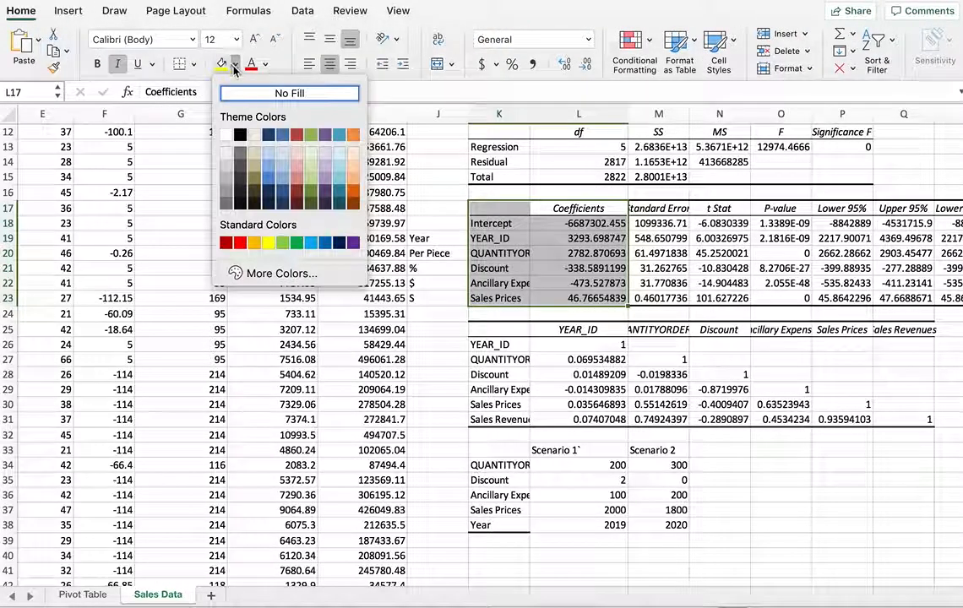
pyautogui.click(311, 164)
pyautogui.click(782, 513)
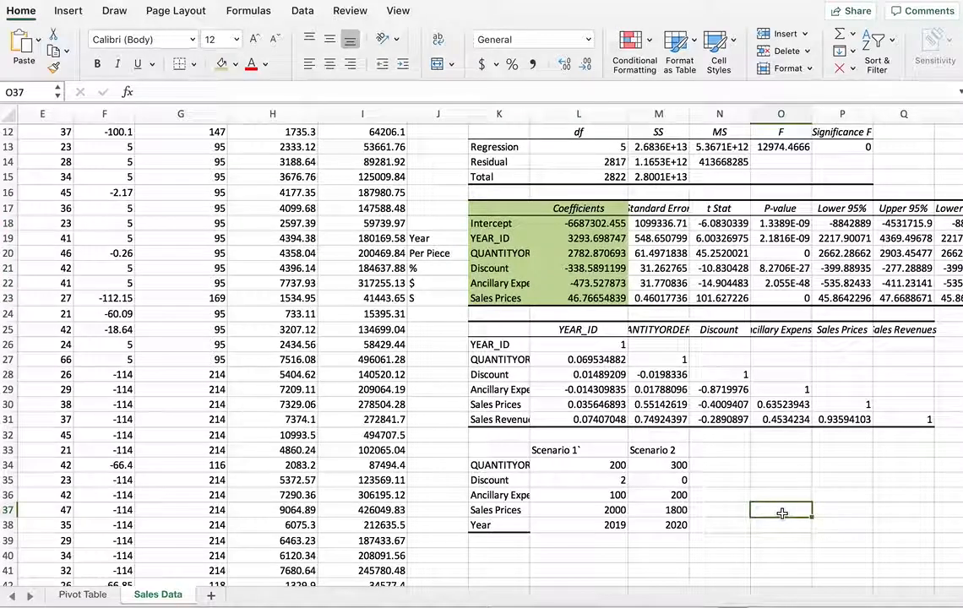
# Enter the heading Sales Prediction in N33, beside the Scenario 2 heading
pyautogui.click(736, 466)
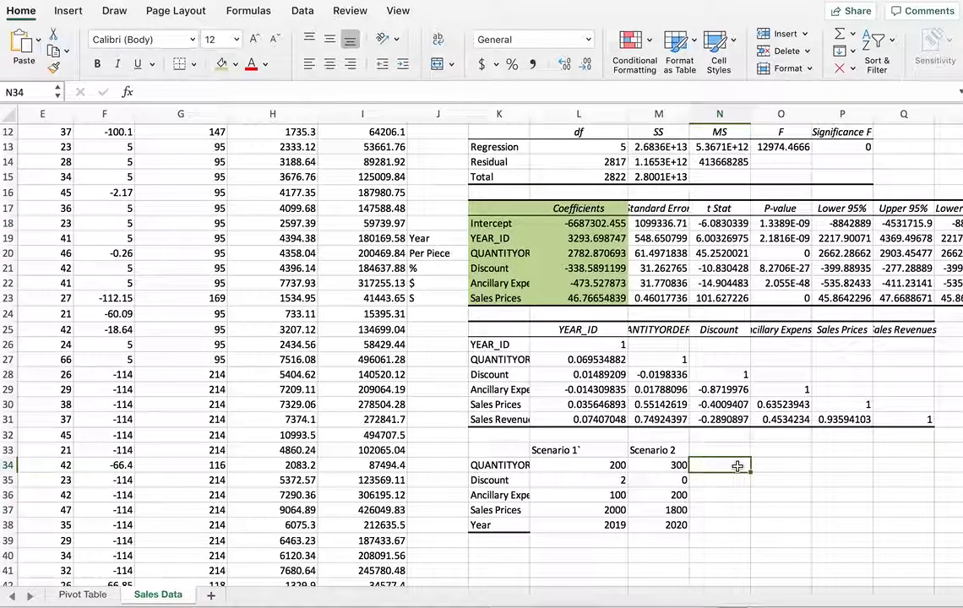
pyautogui.click(739, 450)
pyautogui.write('Pre')
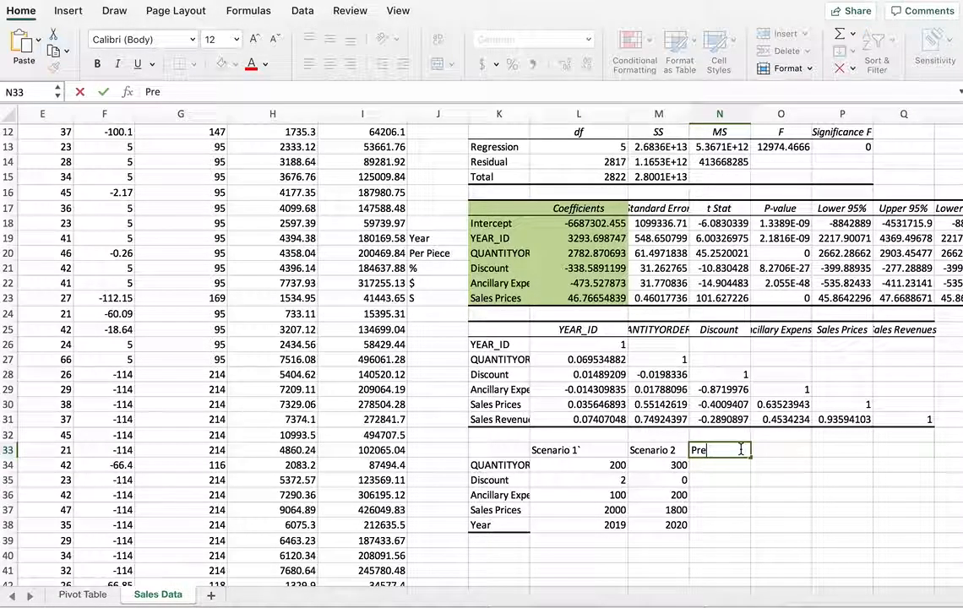
pyautogui.press('BackSpace')
pyautogui.write('Sales P')
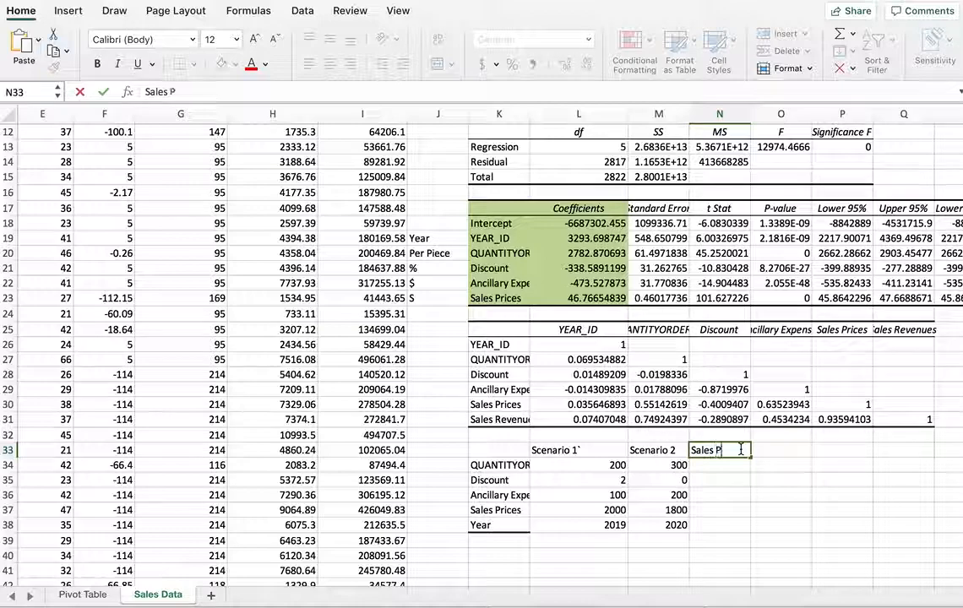
pyautogui.write('redictio')
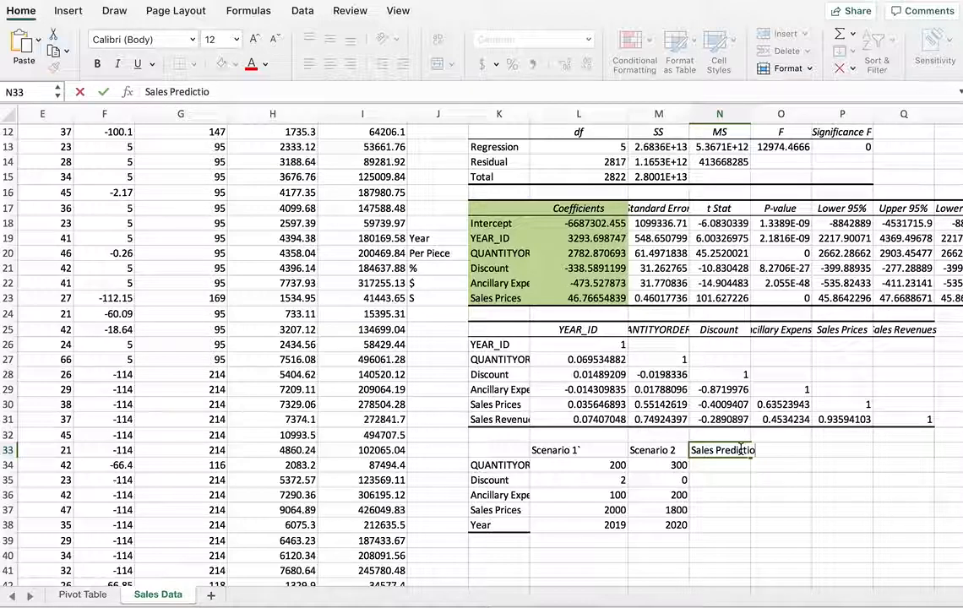
pyautogui.write('n')
pyautogui.press('Return')
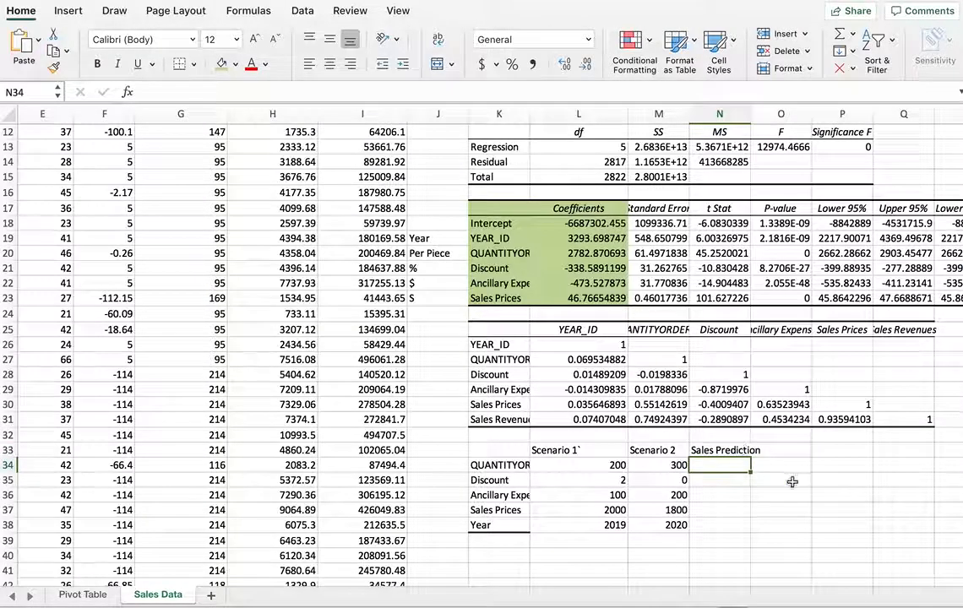
# Append Sc. 1 to the Sales Prediction heading in N33
pyautogui.click(741, 450)
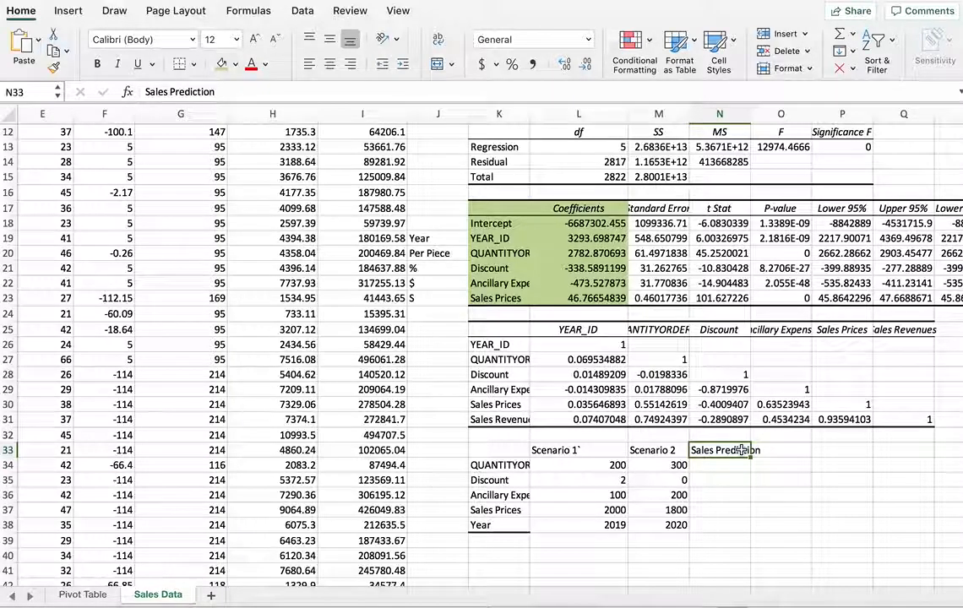
pyautogui.click(237, 92)
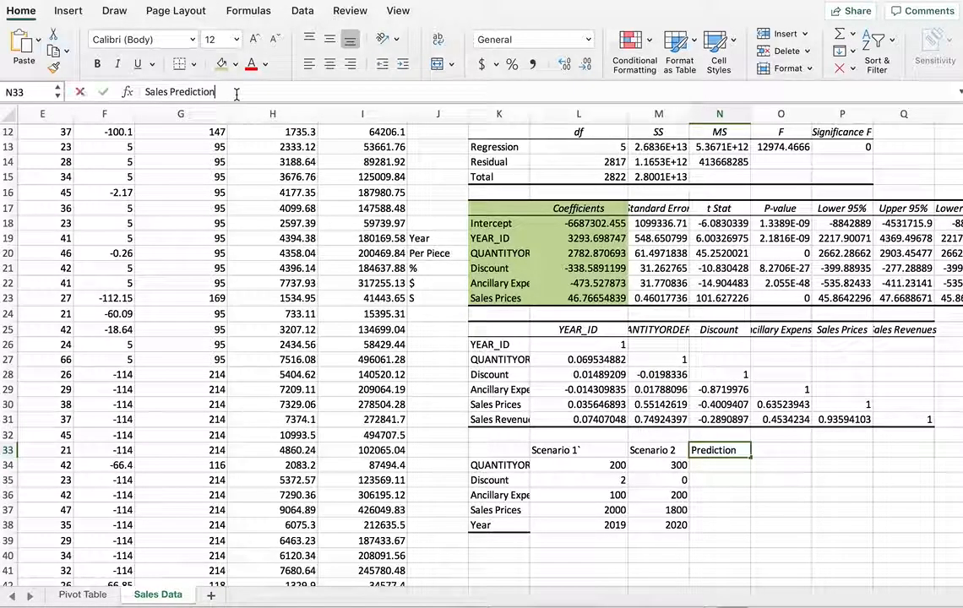
pyautogui.write('Sc. 1')
pyautogui.press('Return')
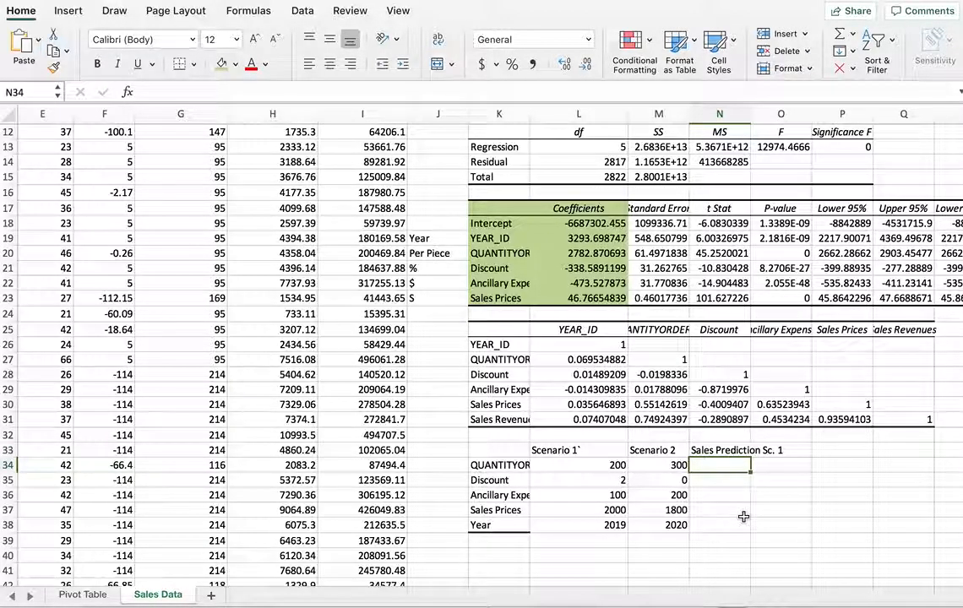
# Write out the prediction equation as text in N34: Sales Rev = Intercept+Coefficient of each X*Value of each X + error
pyautogui.write('=')
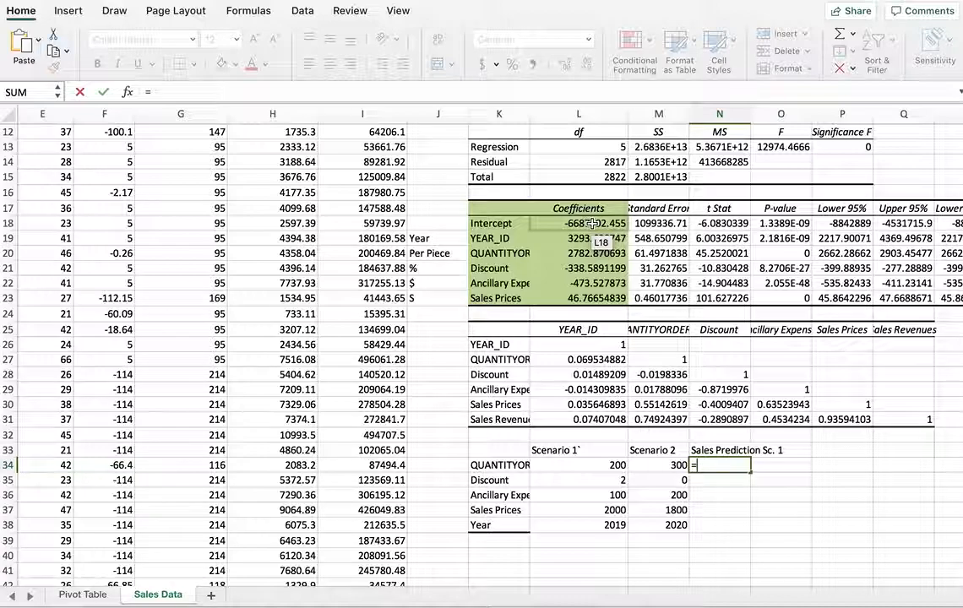
pyautogui.press('BackSpace')
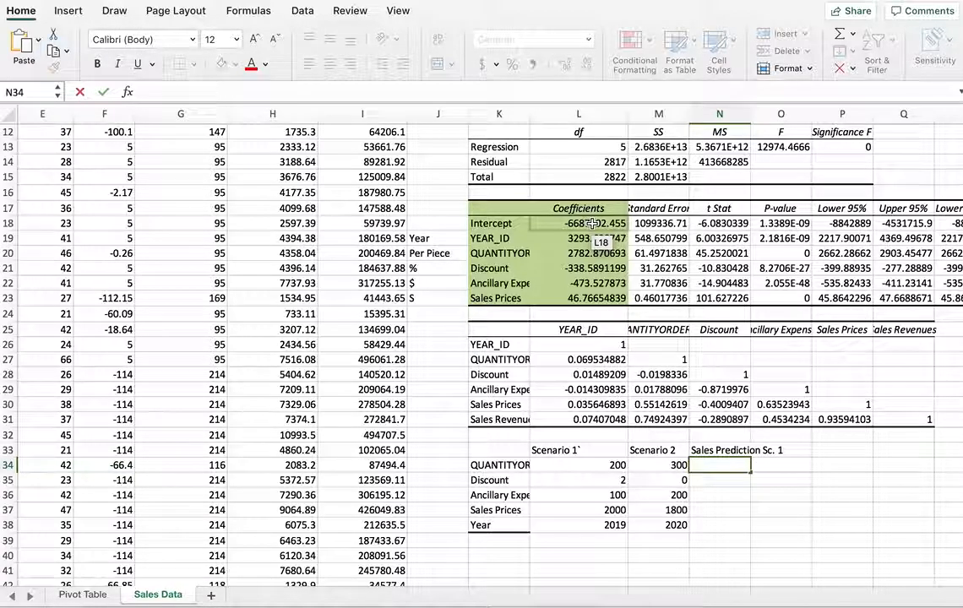
pyautogui.write('Sales Rev = Intercept+')
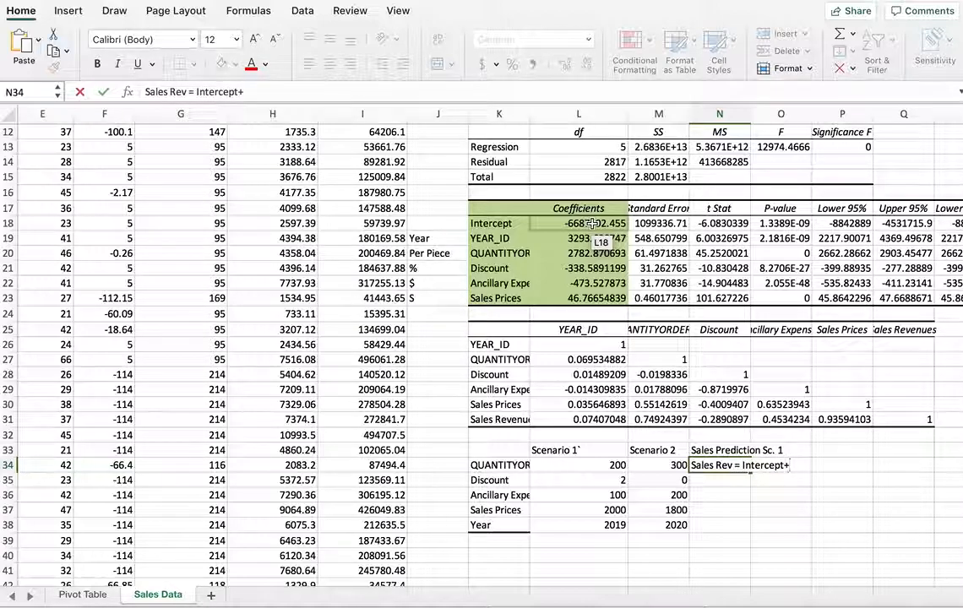
pyautogui.write('Coefficien')
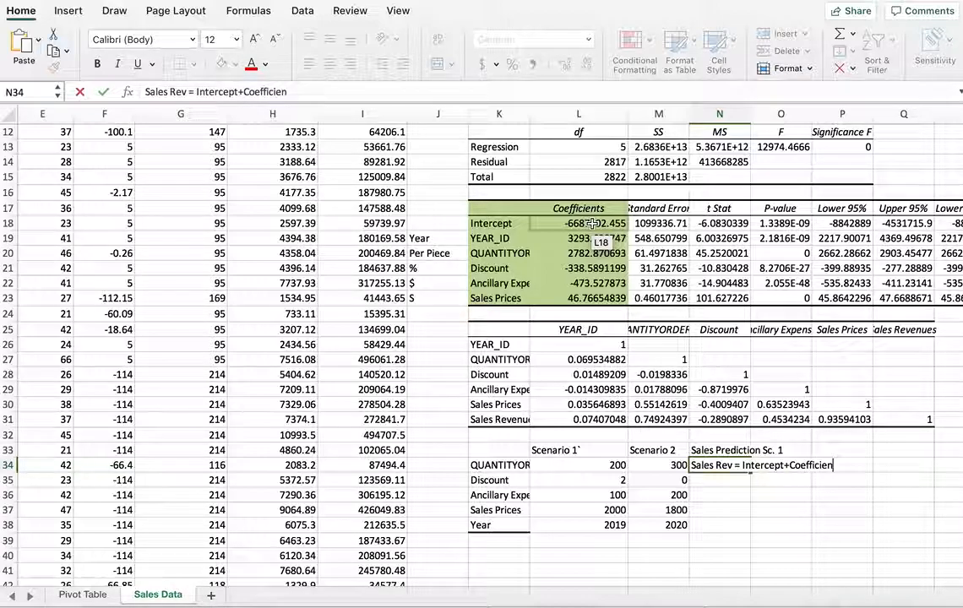
pyautogui.write('t of Each')
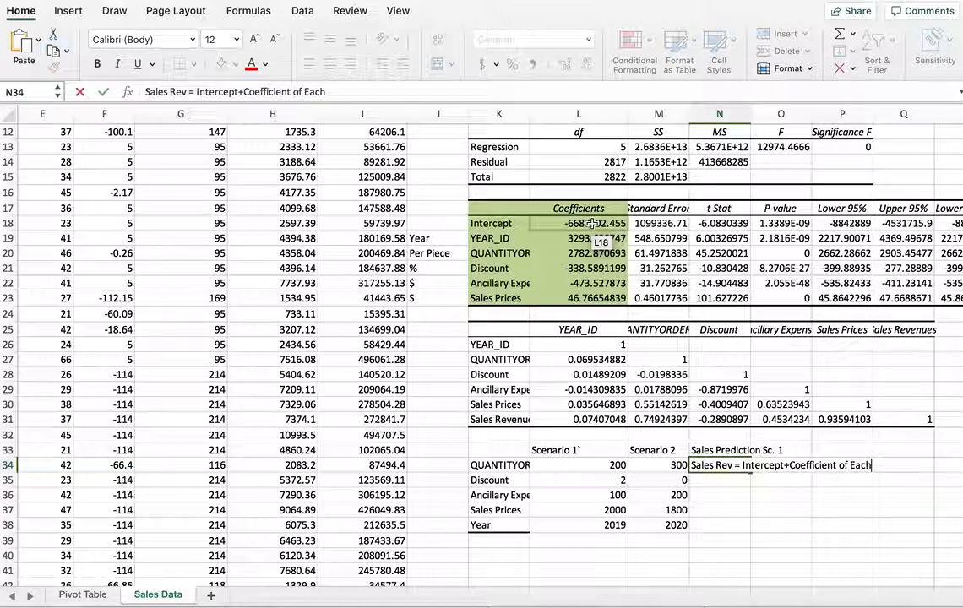
pyautogui.press('BackSpace')
pyautogui.press('BackSpace')
pyautogui.press('BackSpace')
pyautogui.press('BackSpace')
pyautogui.write('each X*Value')
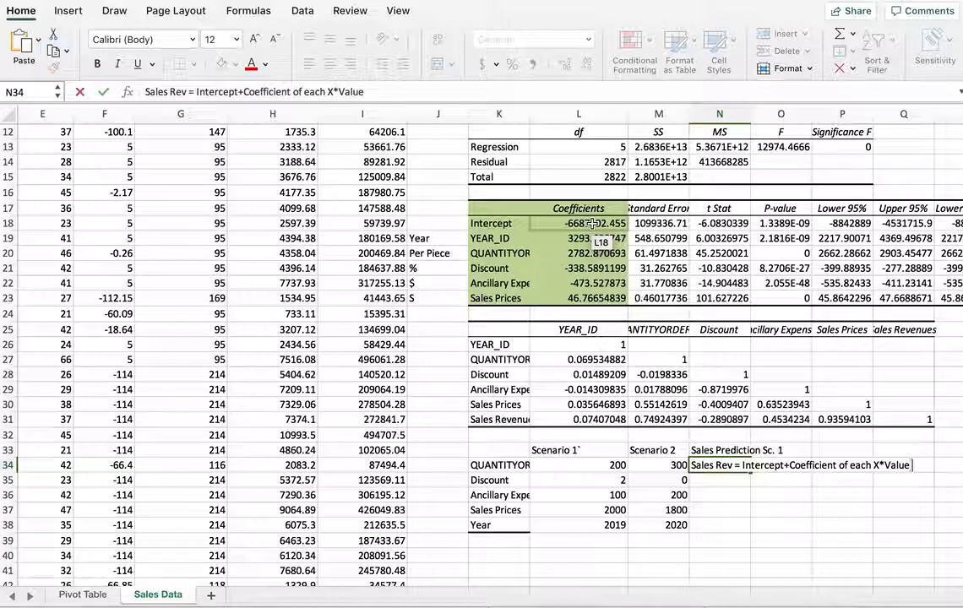
pyautogui.write(' of each')
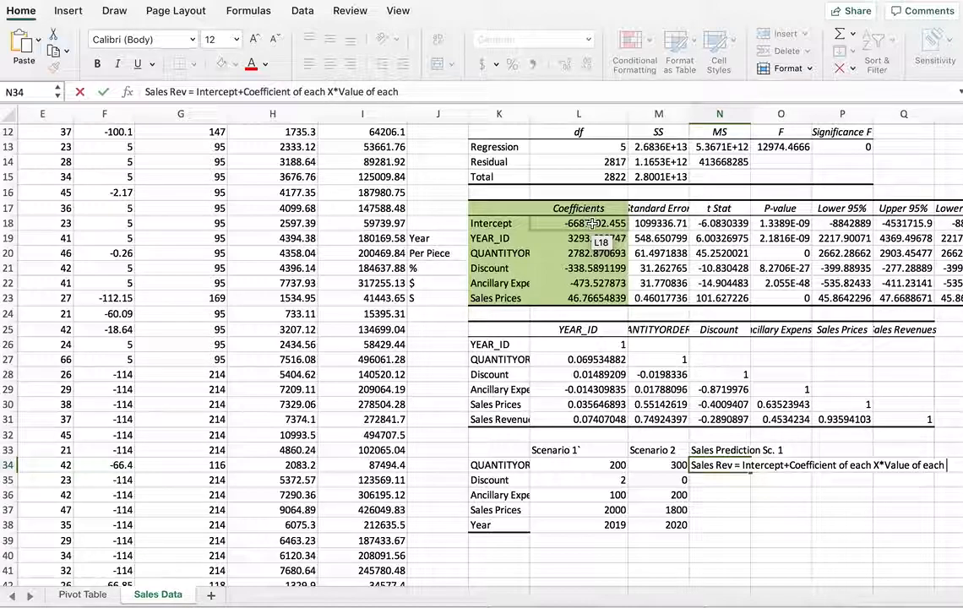
pyautogui.write(' X + erroor')
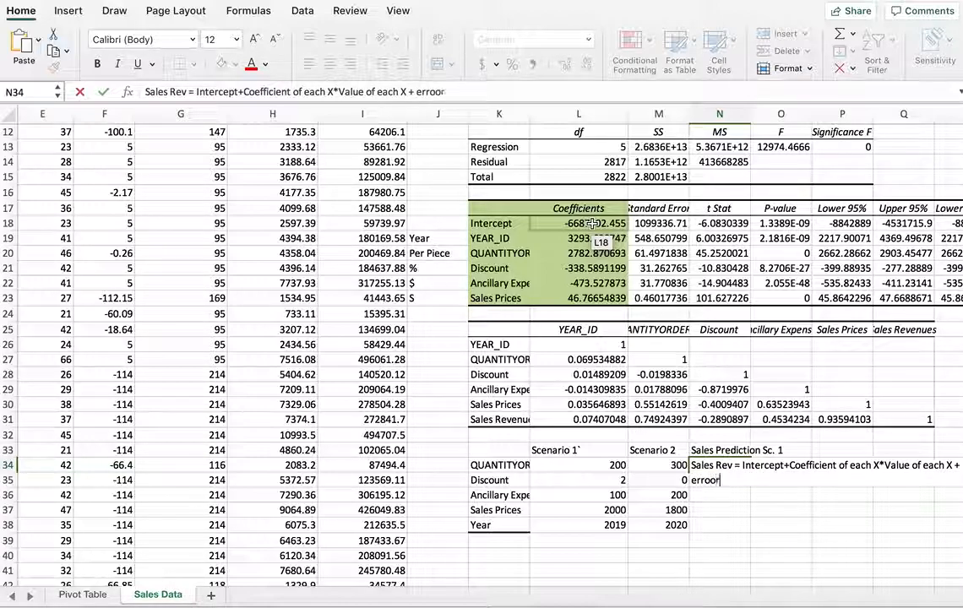
pyautogui.press('BackSpace')
pyautogui.press('BackSpace')
pyautogui.write('r')
pyautogui.press('Return')
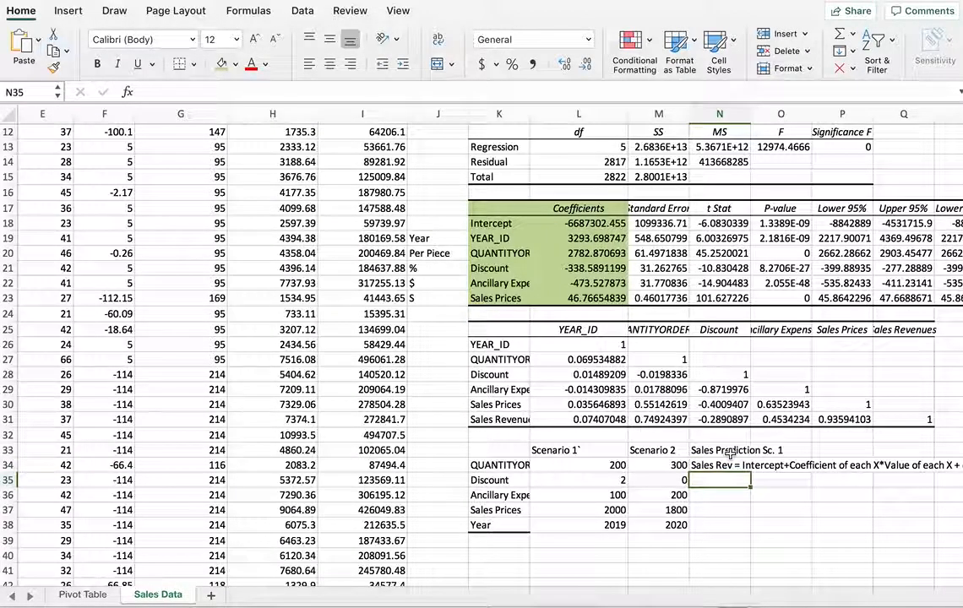
# Start the Scenario 1 prediction formula in N35 with the intercept plus the year coefficient times the Scenario 1 year: =L18+L19*L38
pyautogui.write('=')
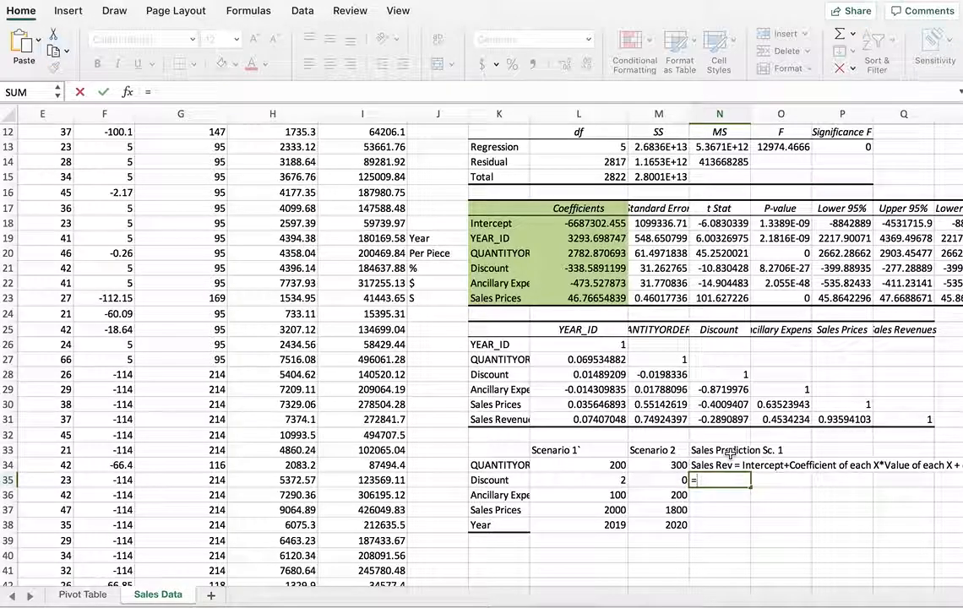
pyautogui.click(582, 222)
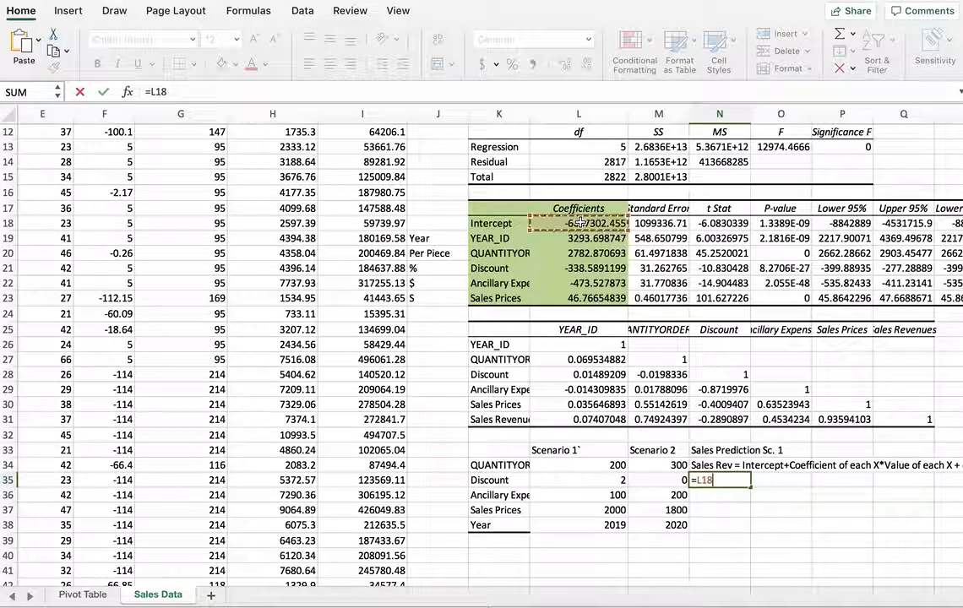
pyautogui.write('+')
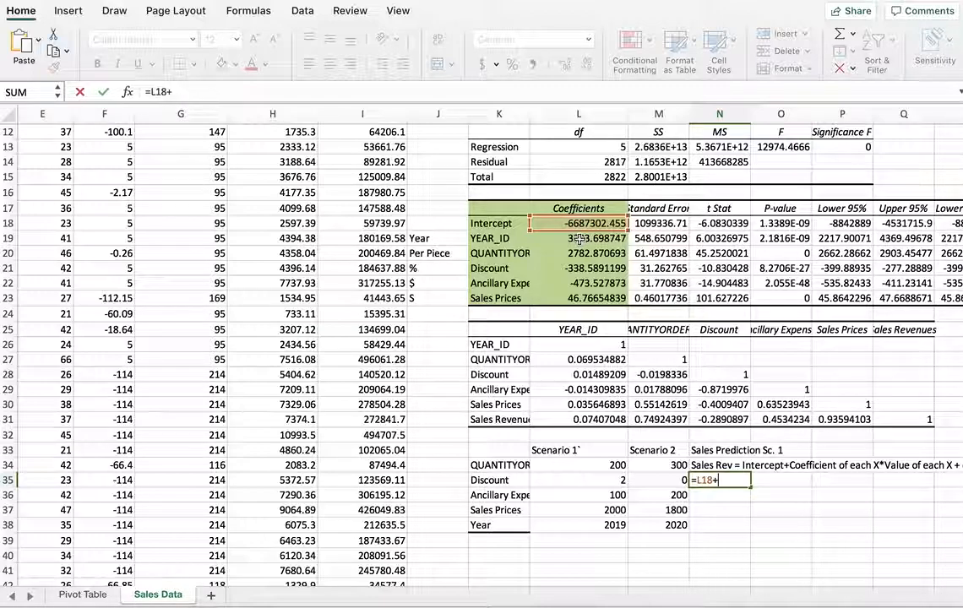
pyautogui.click(578, 240)
pyautogui.write('*')
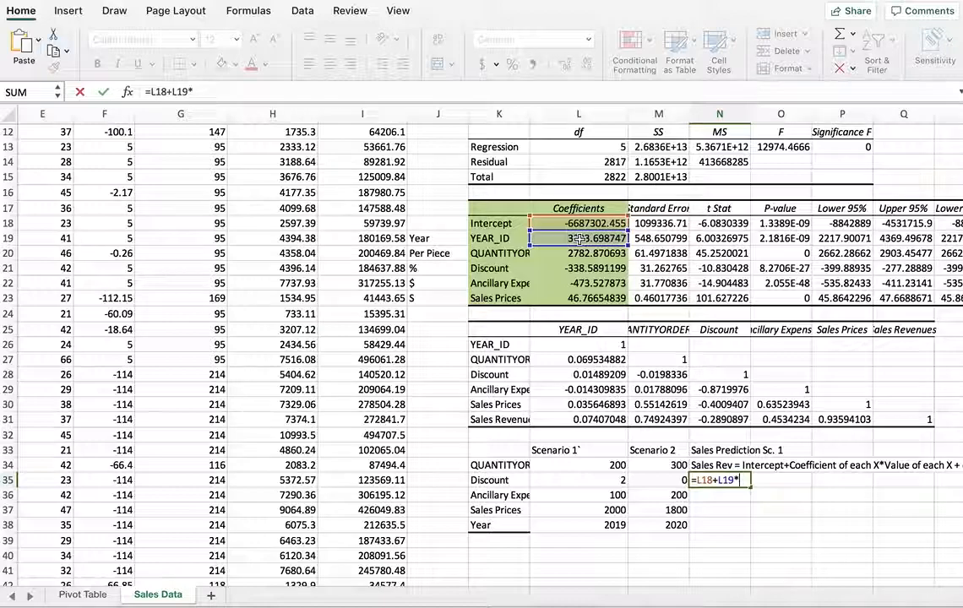
pyautogui.click(611, 527)
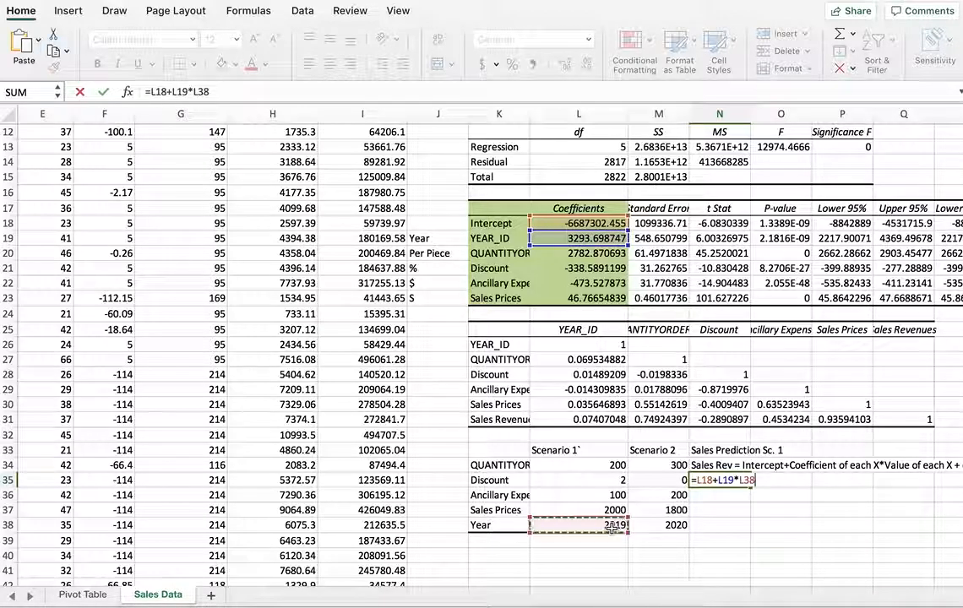
# Extend the N35 formula with the Scenario 1 quantity and discount terms: +L20*L34+L21*L35
pyautogui.write('+')
pyautogui.click(562, 253)
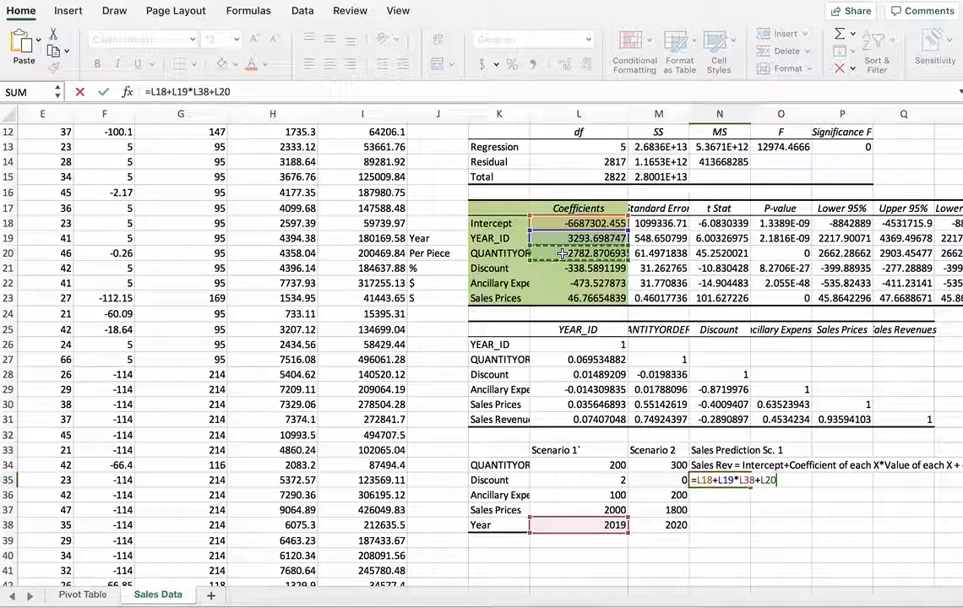
pyautogui.write('*')
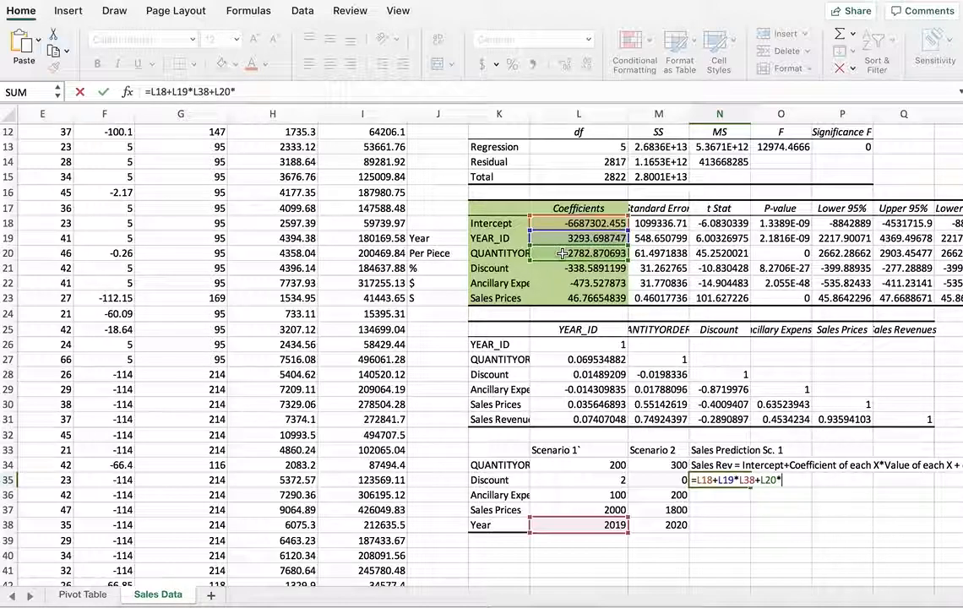
pyautogui.click(584, 464)
pyautogui.write('+')
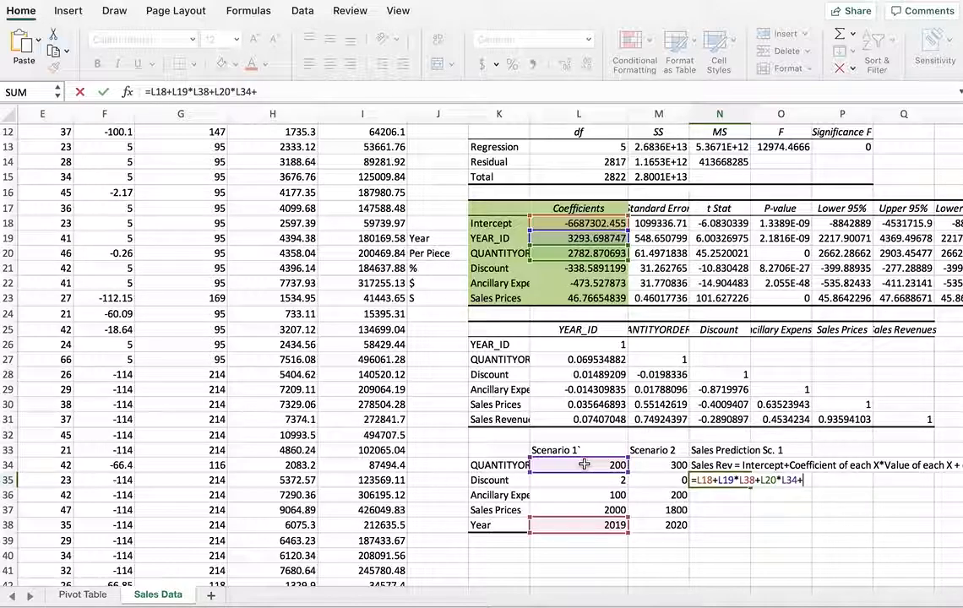
pyautogui.click(594, 268)
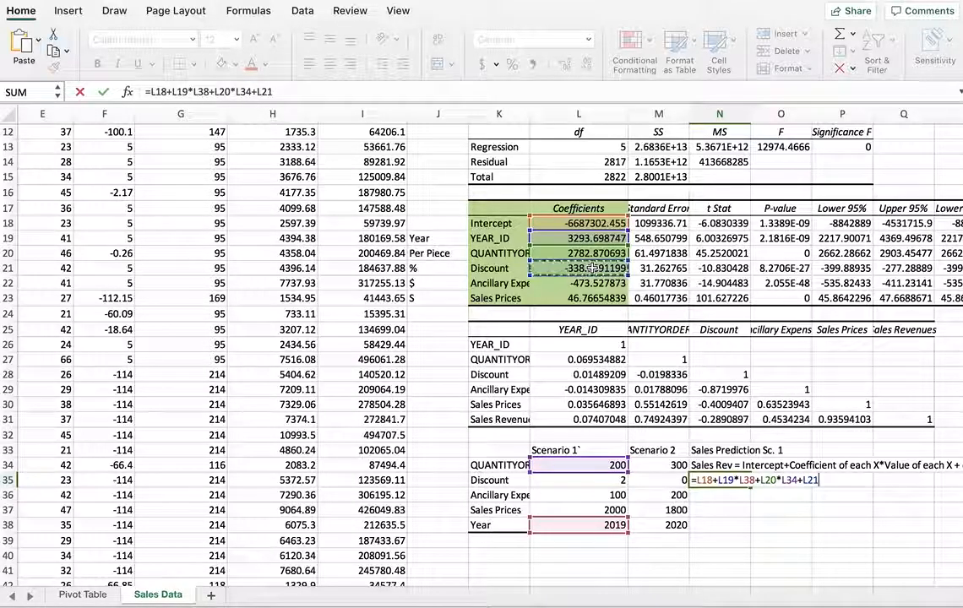
pyautogui.write('*')
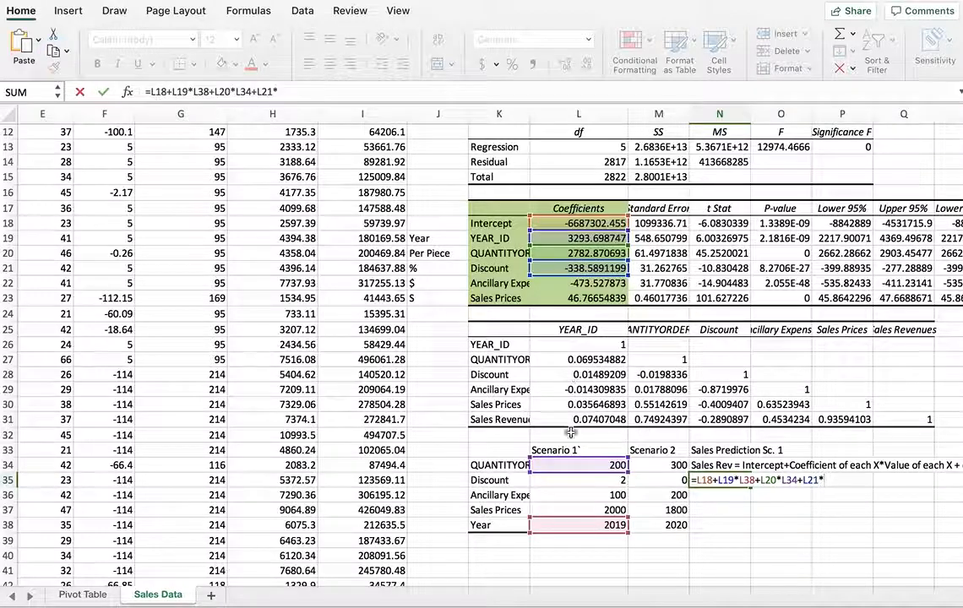
pyautogui.click(589, 480)
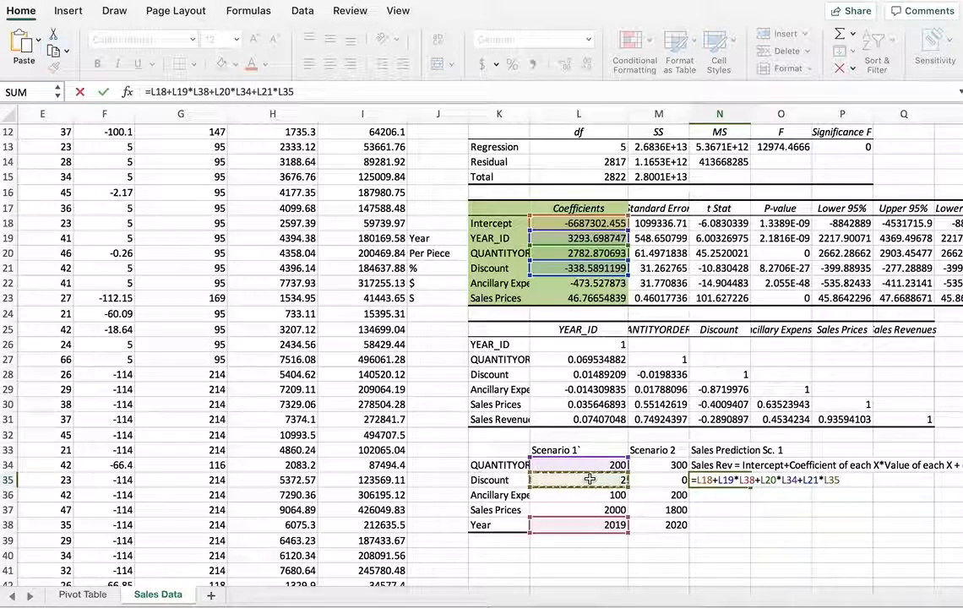
# Complete the N35 formula with the Scenario 1 ancillary expenses and sales prices terms: +L36*L22+L23*L37
pyautogui.write('+')
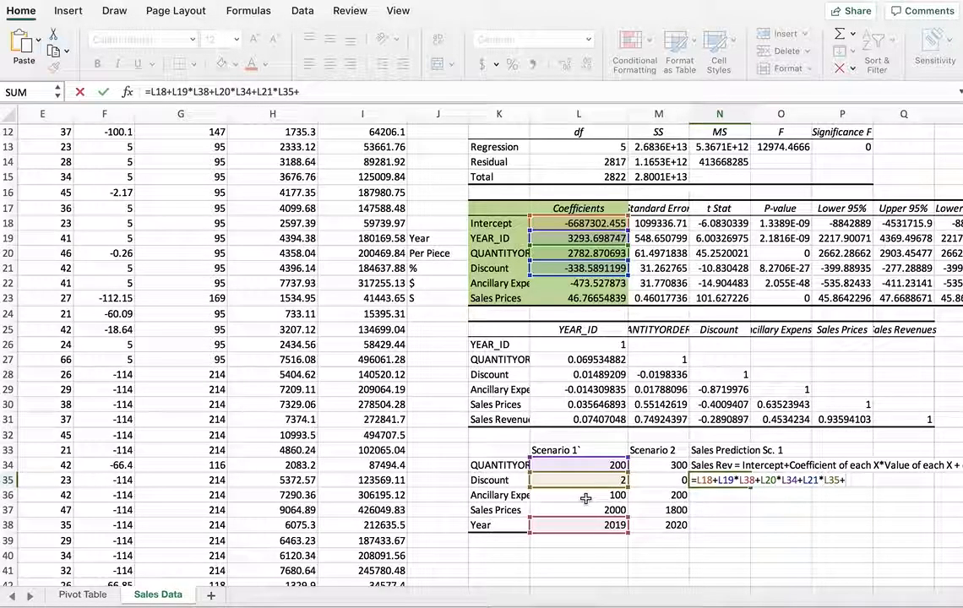
pyautogui.click(585, 496)
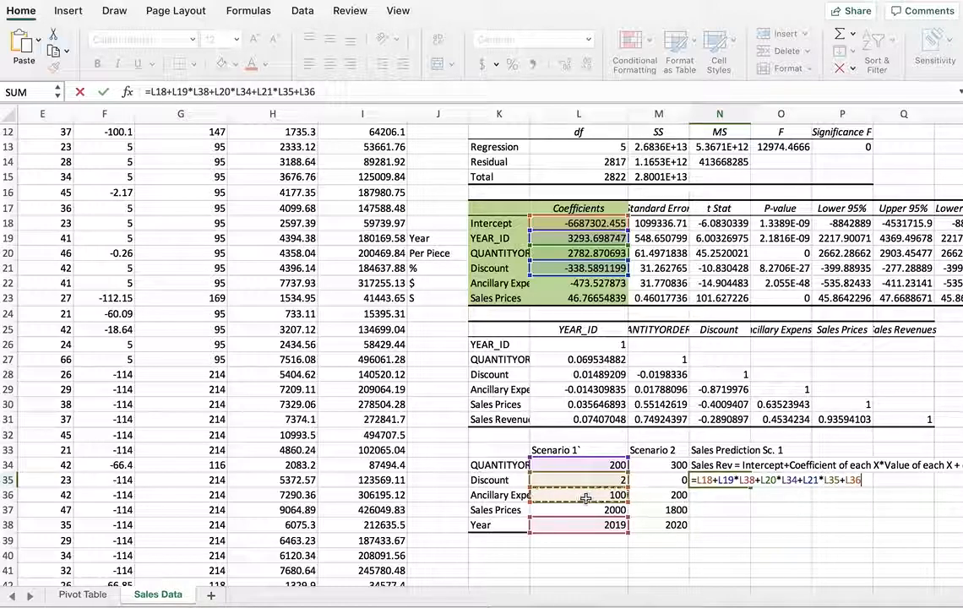
pyautogui.write('*')
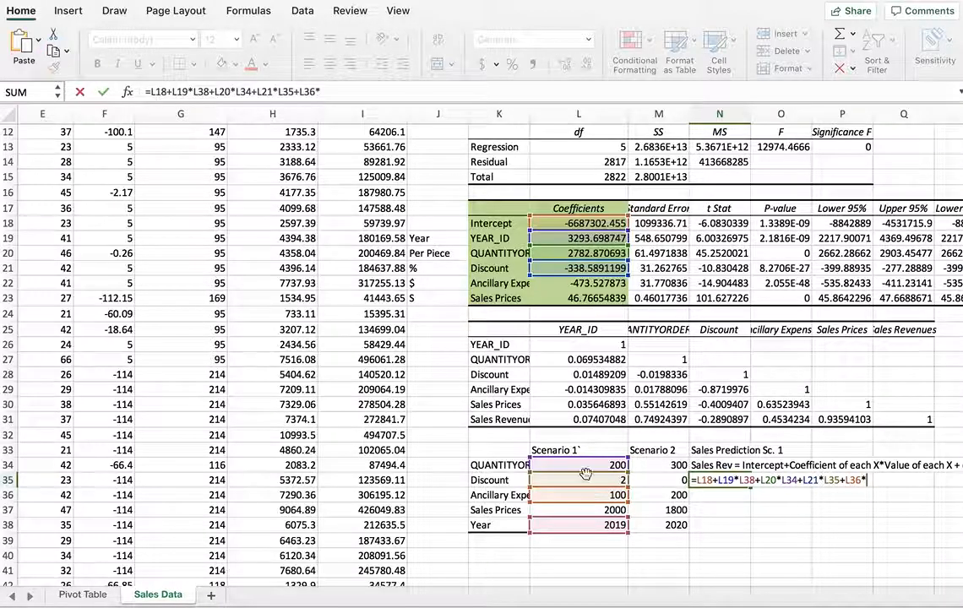
pyautogui.click(559, 285)
pyautogui.write('+')
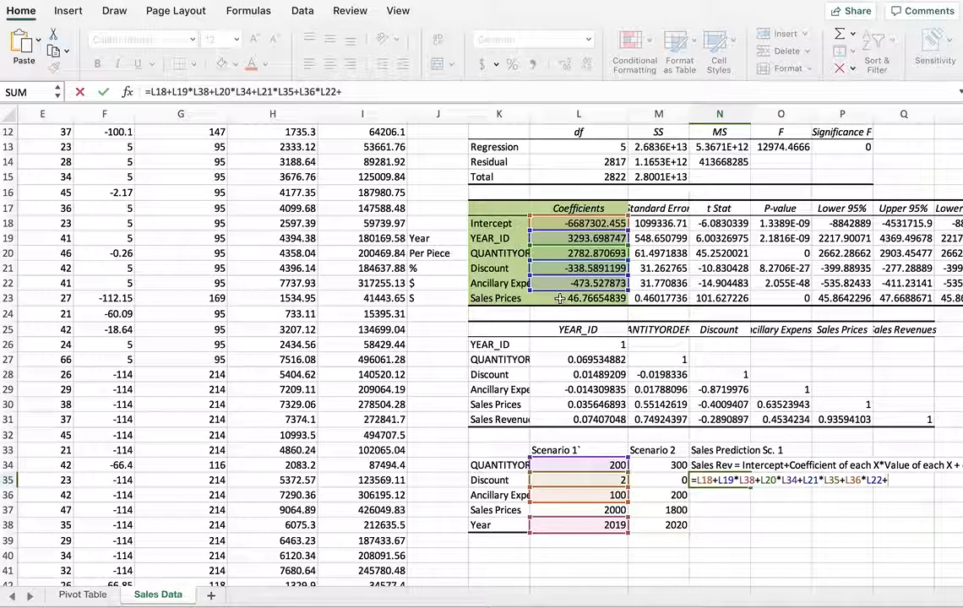
pyautogui.click(559, 298)
pyautogui.write('*')
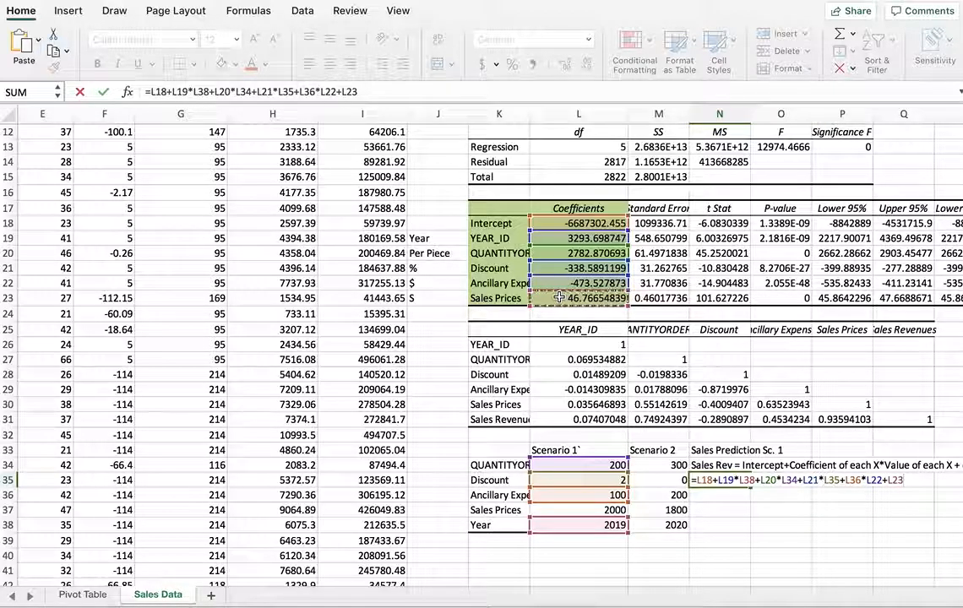
pyautogui.click(562, 510)
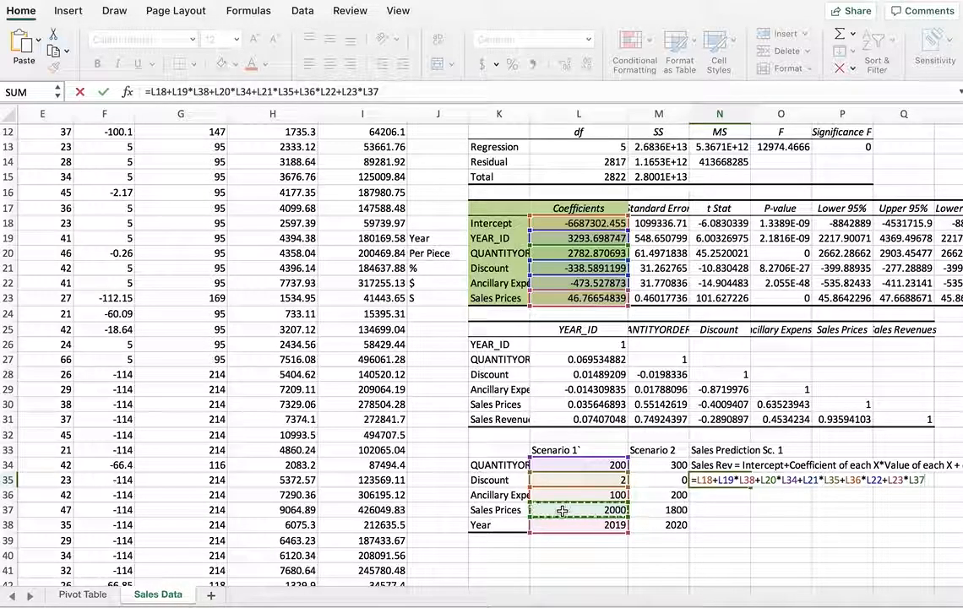
pyautogui.press('Return')
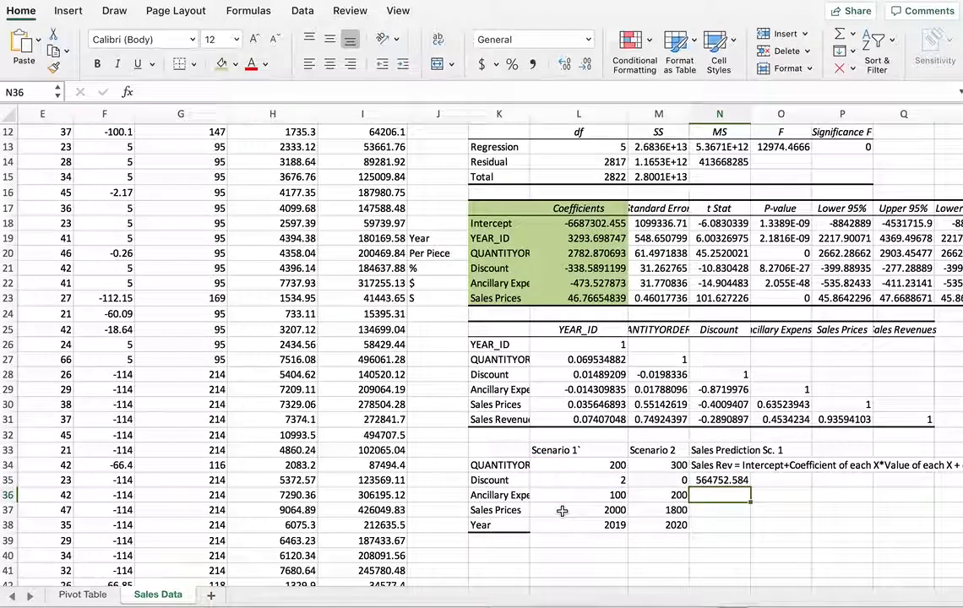
pyautogui.click(720, 480)
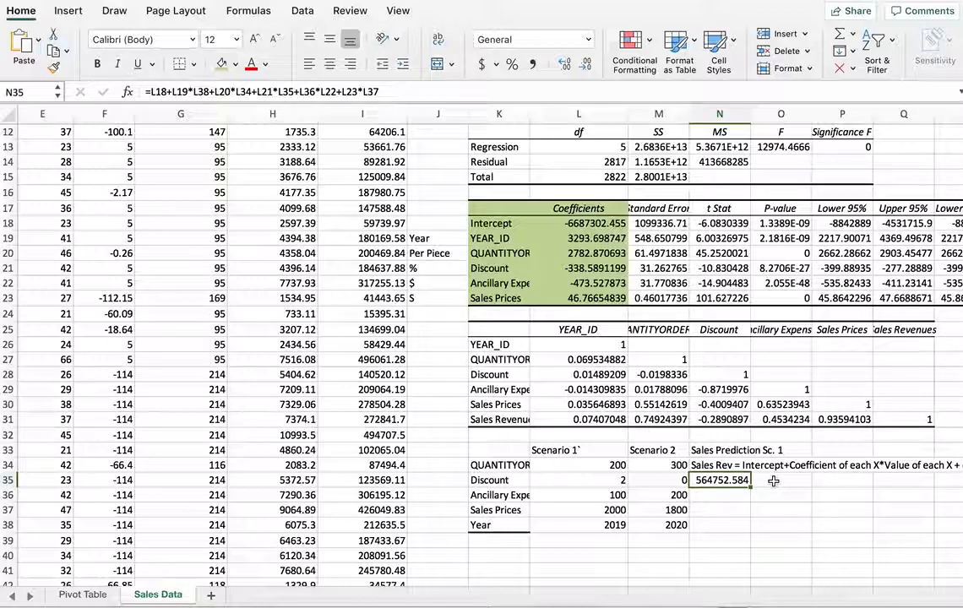
# Enter the heading Sc. 2 Prediction in O33, beside the Scenario 1 prediction heading
pyautogui.click(775, 450)
pyautogui.write('Sc.')
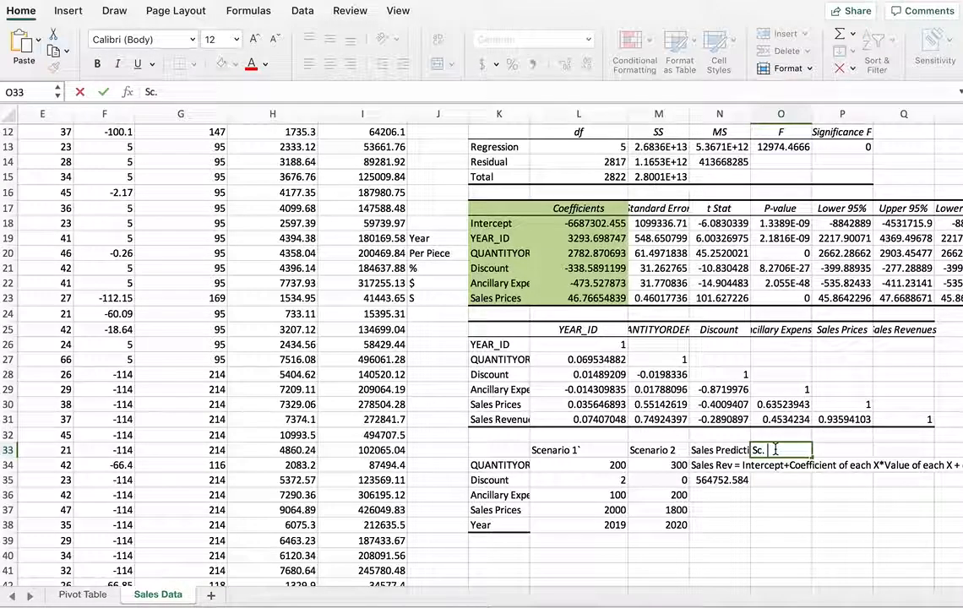
pyautogui.write(' 2 Prediction')
pyautogui.press('Return')
pyautogui.click(784, 480)
pyautogui.write('=')
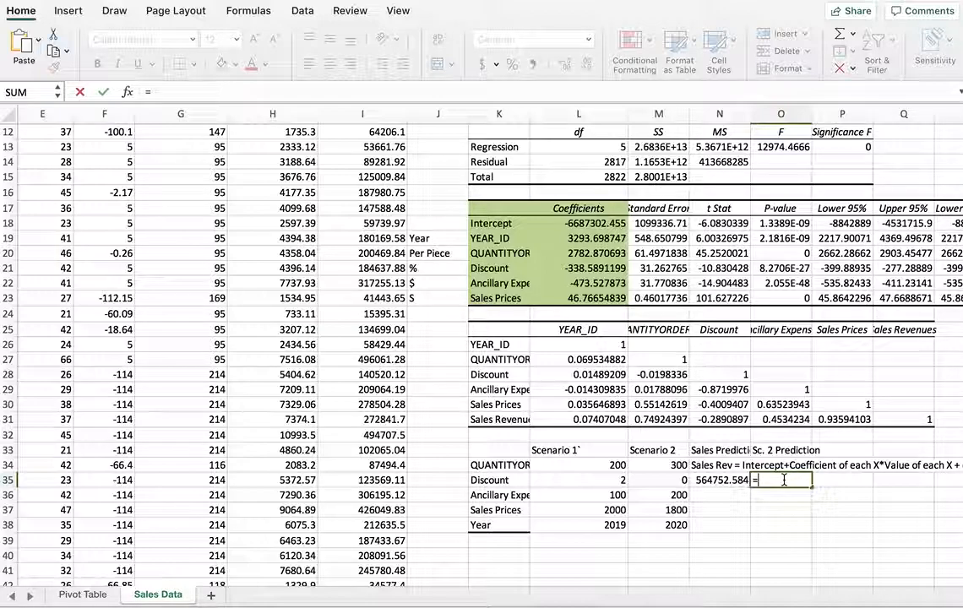
pyautogui.press('BackSpace')
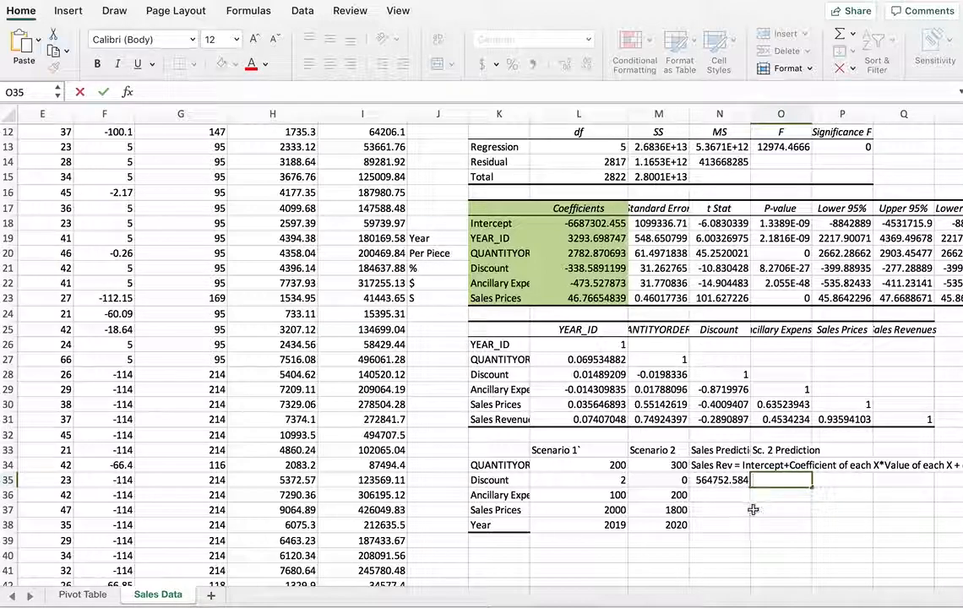
pyautogui.click(754, 510)
pyautogui.moveTo(675, 466); pyautogui.dragTo(676, 526)
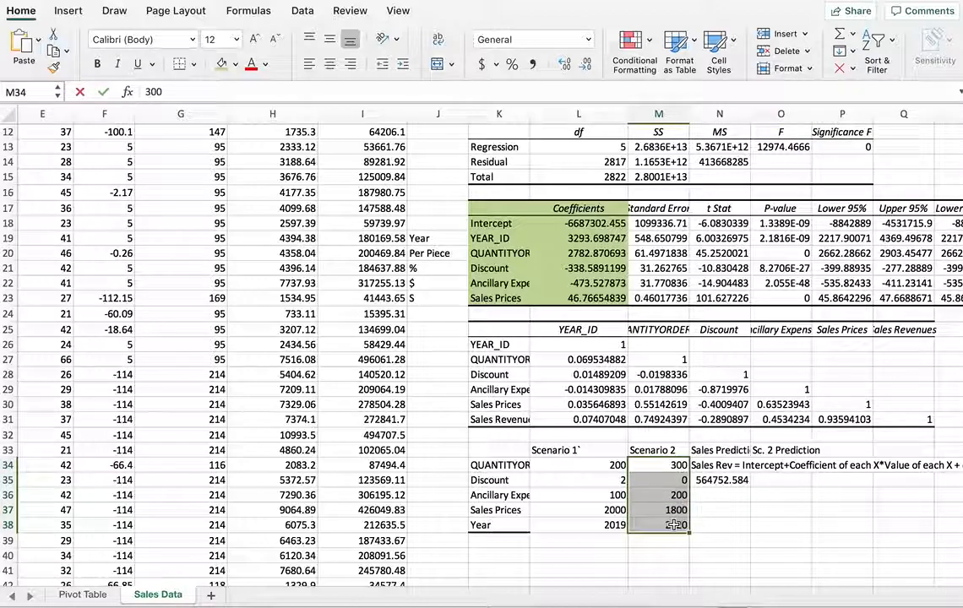
pyautogui.click(717, 479)
# Fill the Scenario 1 column L33:L38 and its predicted value in N35 with the same medium blue
pyautogui.moveTo(577, 450); pyautogui.dragTo(593, 524)
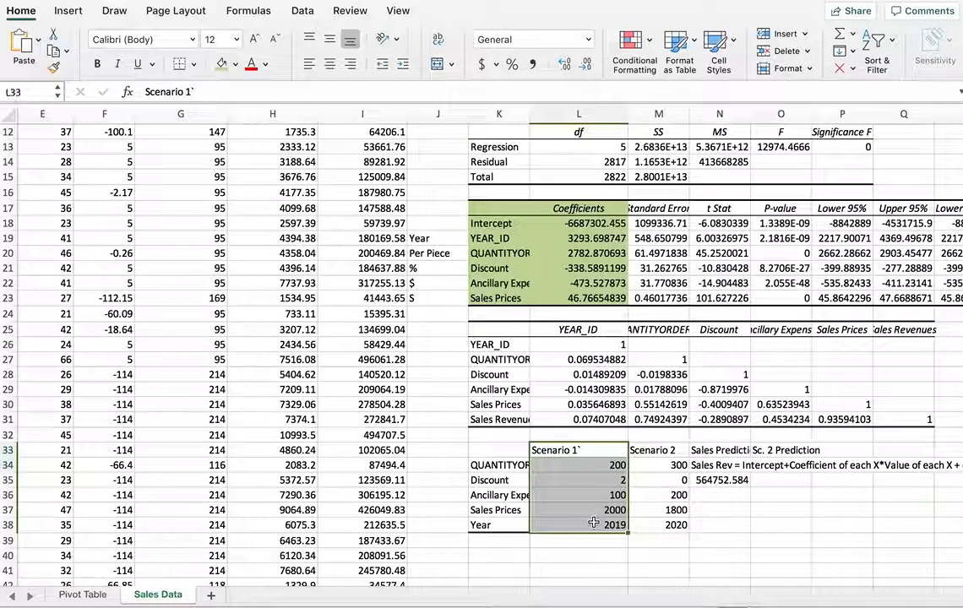
pyautogui.click(235, 64)
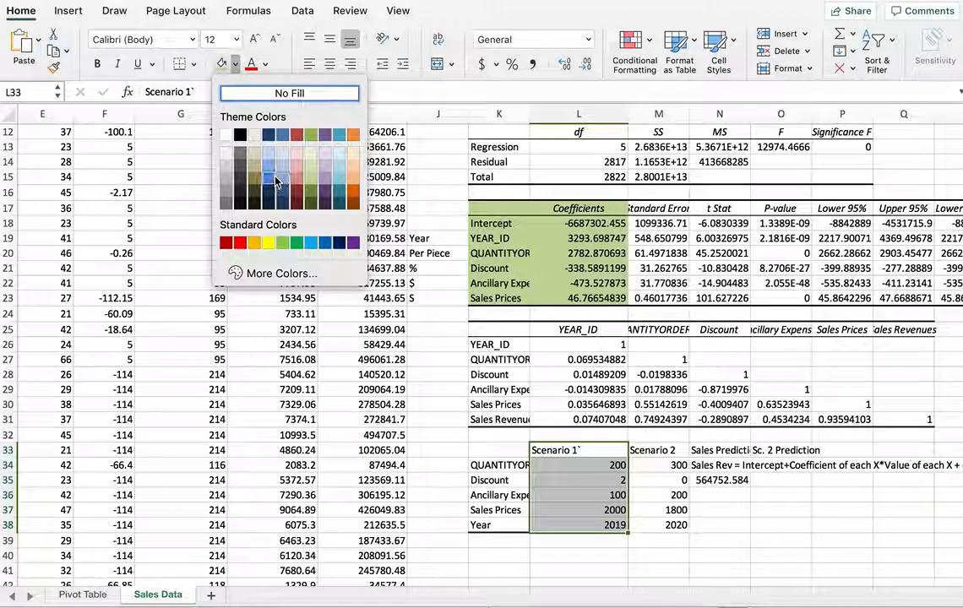
pyautogui.click(269, 179)
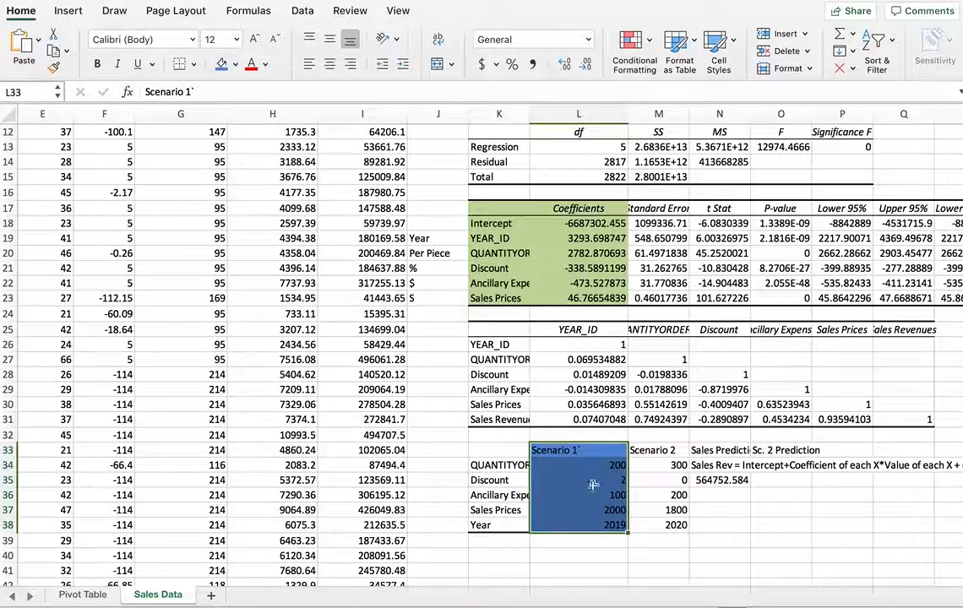
pyautogui.click(716, 480)
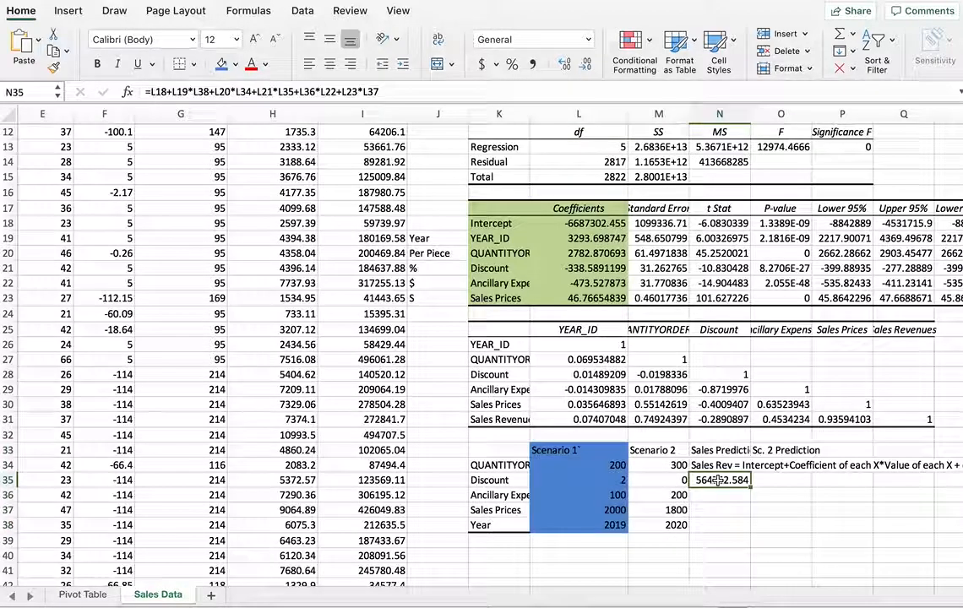
pyautogui.click(224, 64)
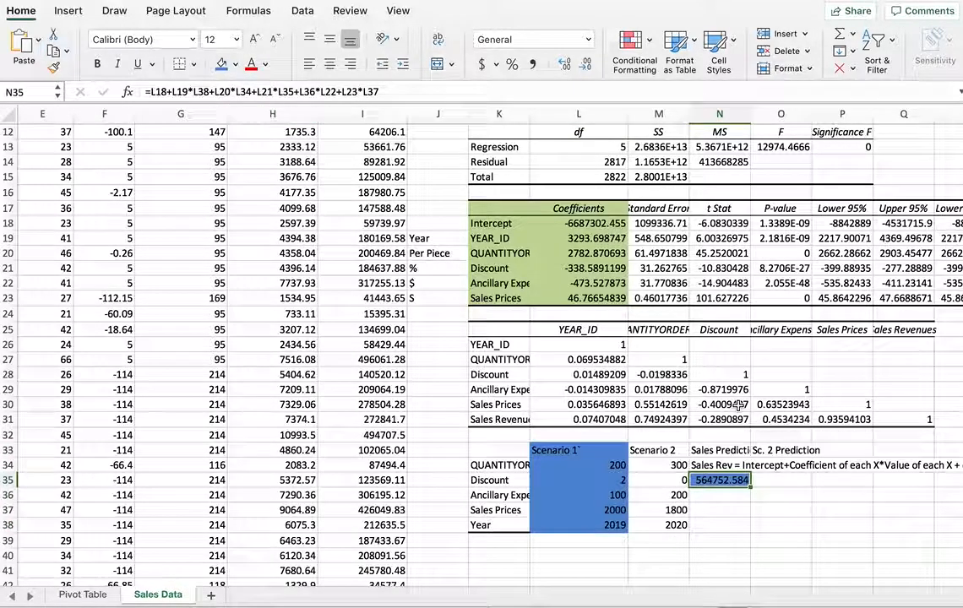
# Fill the Scenario 2 column M33:M38 with a light teal color
pyautogui.click(785, 480)
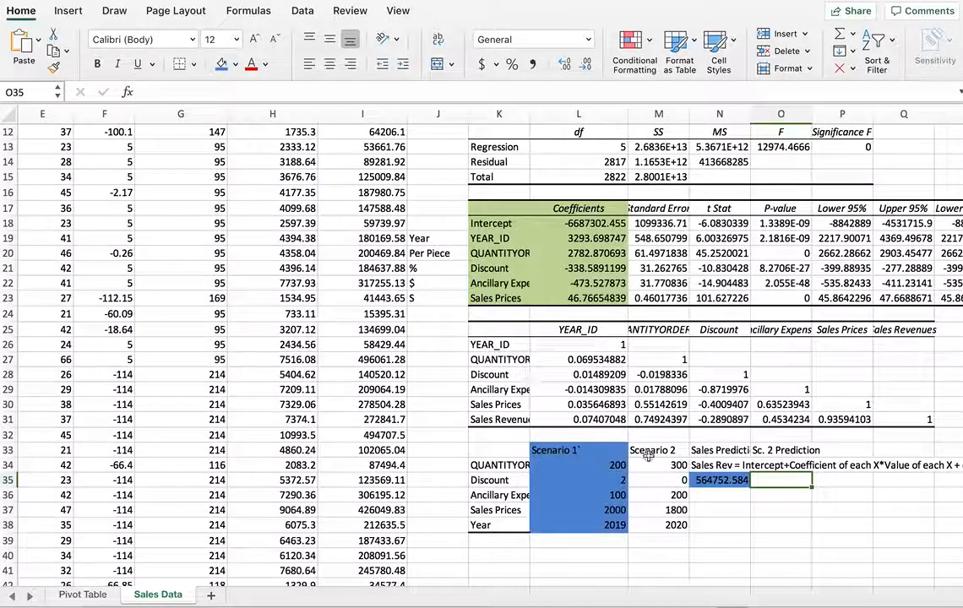
pyautogui.moveTo(658, 450); pyautogui.dragTo(657, 525)
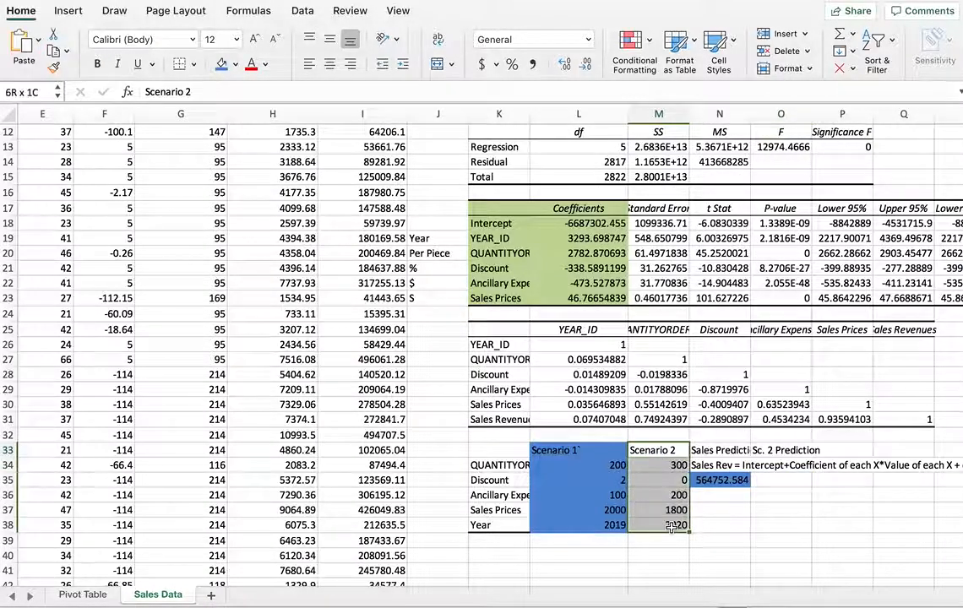
pyautogui.click(239, 64)
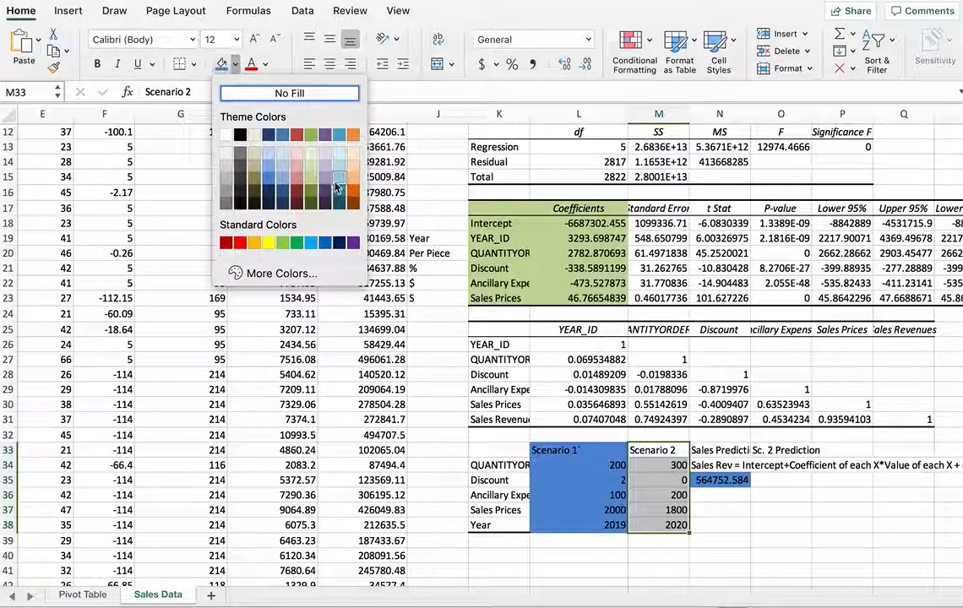
pyautogui.click(301, 157)
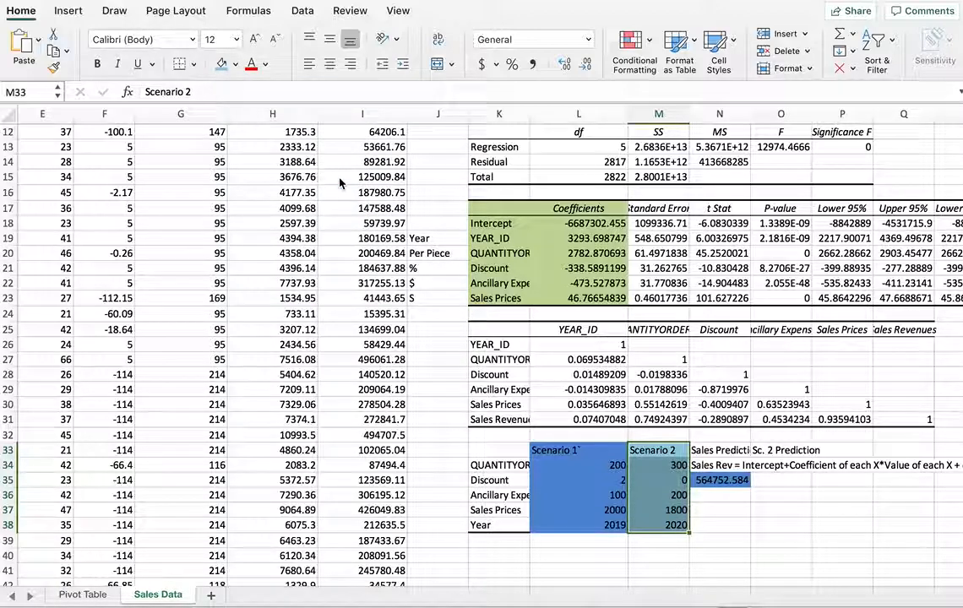
pyautogui.click(719, 525)
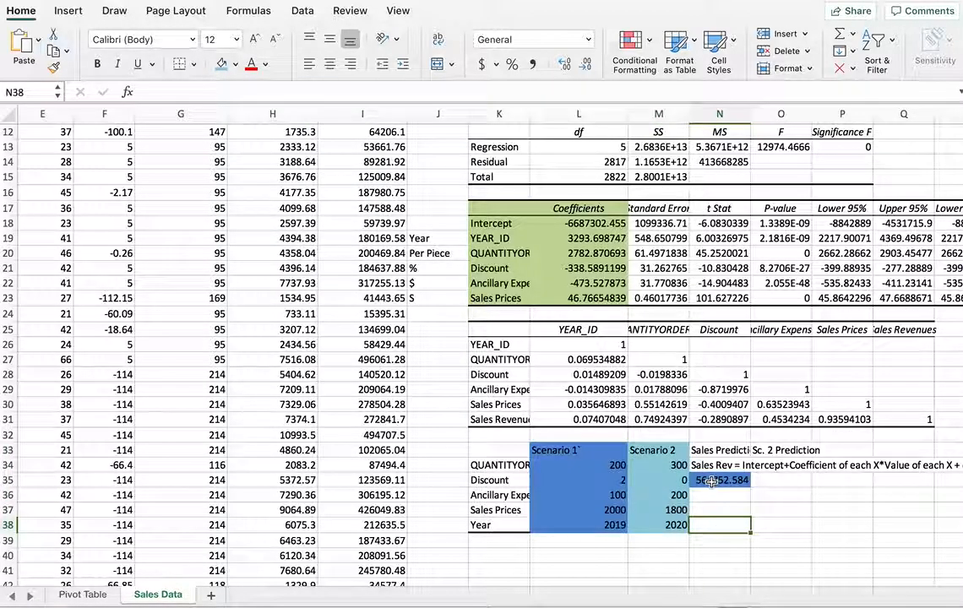
pyautogui.click(767, 478)
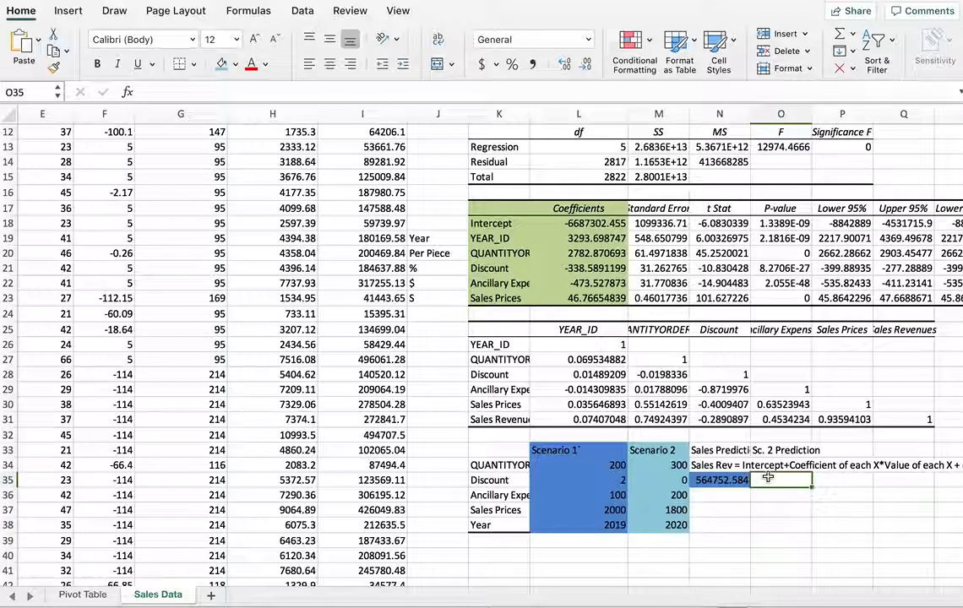
pyautogui.write('=')
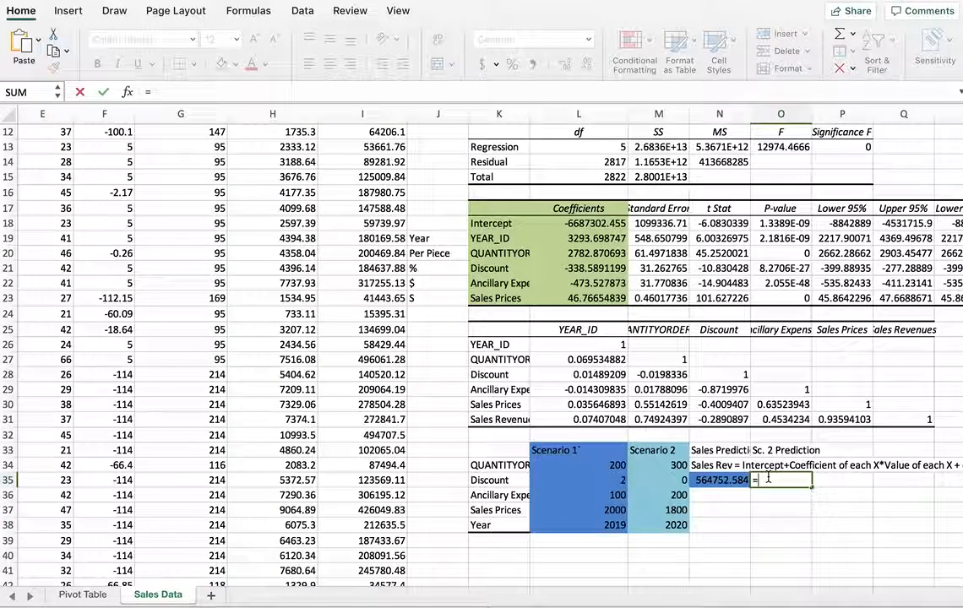
pyautogui.click(592, 223)
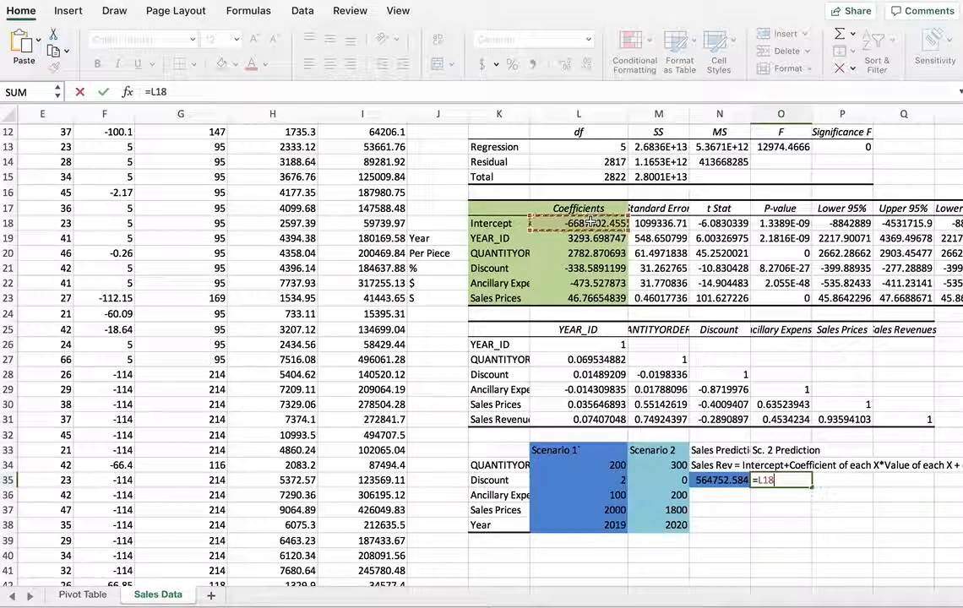
pyautogui.write('+')
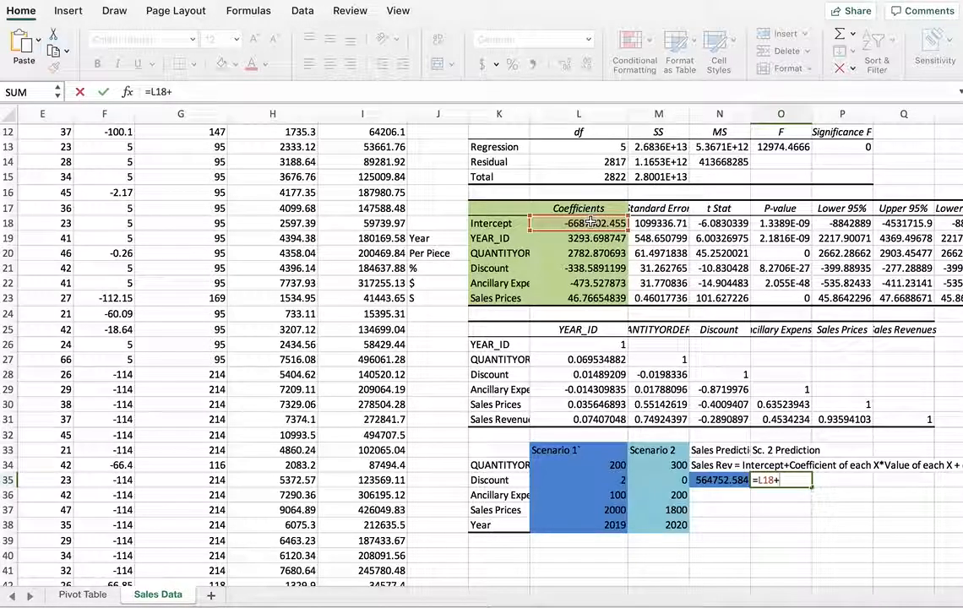
pyautogui.write('sumproduct(')
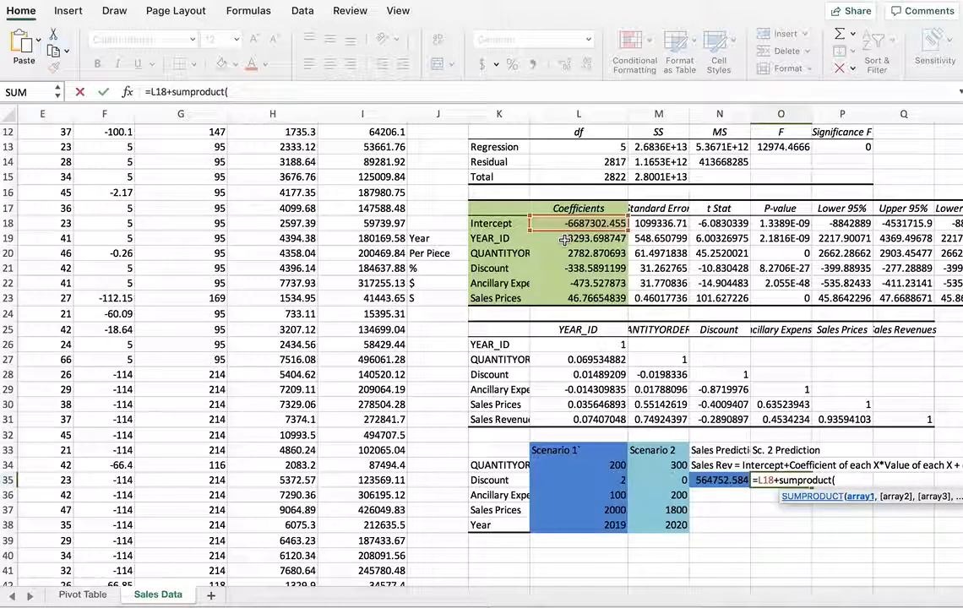
pyautogui.press('BackSpace')
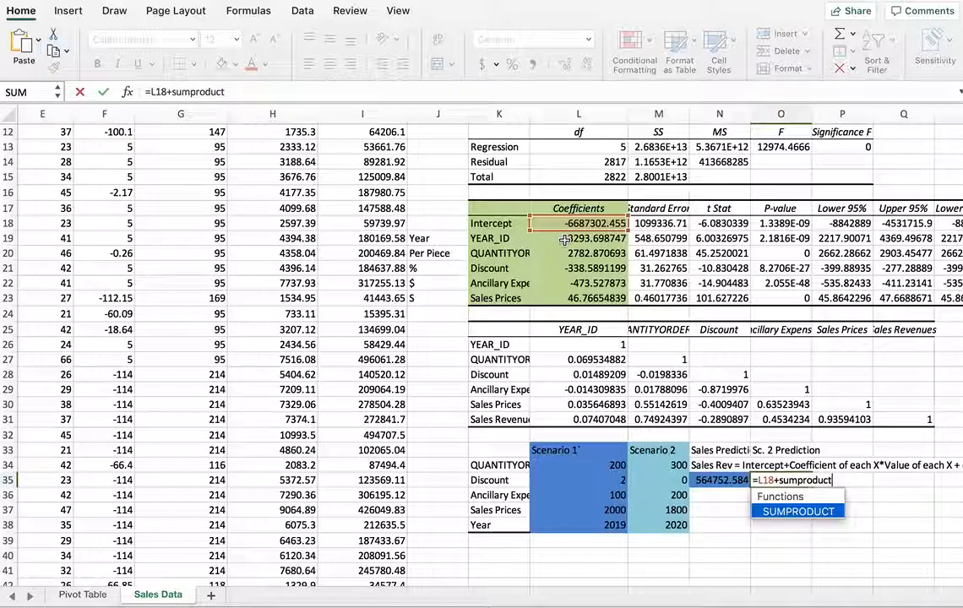
pyautogui.press('BackSpace')
pyautogui.press('BackSpace')
pyautogui.press('BackSpace')
pyautogui.press('BackSpace')
pyautogui.press('BackSpace')
pyautogui.press('BackSpace')
pyautogui.press('BackSpace')
pyautogui.press('BackSpace')
pyautogui.press('BackSpace')
pyautogui.press('BackSpace')
pyautogui.press('BackSpace')
pyautogui.press('BackSpace')
pyautogui.press('BackSpace')
pyautogui.press('Return')
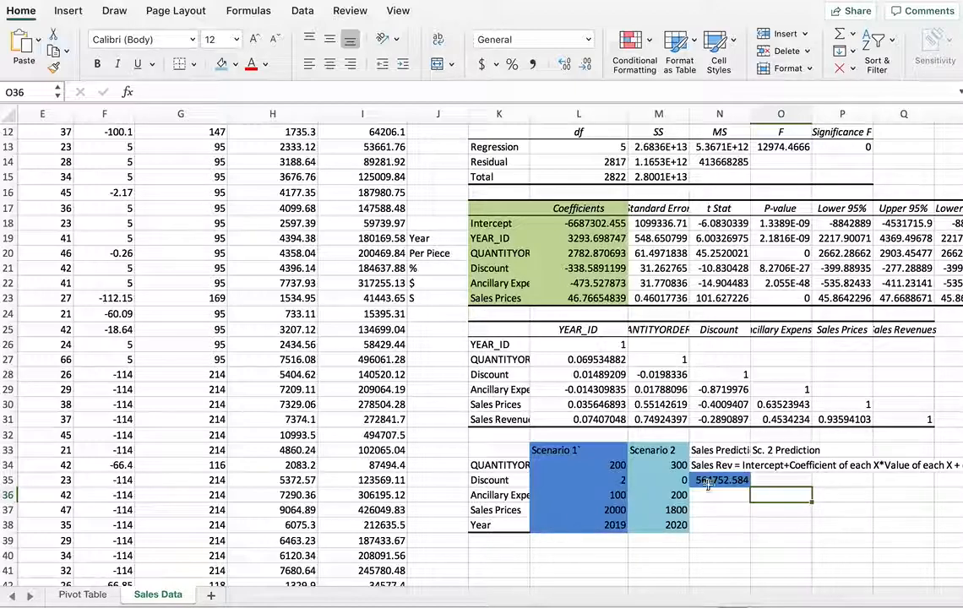
# Try to predict Scenario 2 sales revenue in O35 with the formula =Intercept+SUMPRODUCT(L20:L23,M34:M37)+L19*M38
pyautogui.click(783, 480)
pyautogui.write('=')
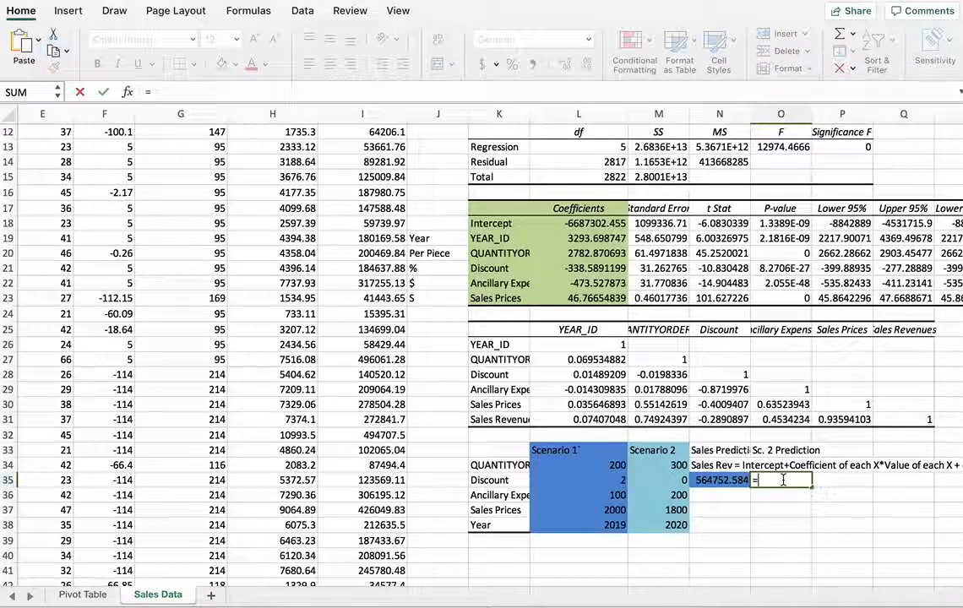
pyautogui.write('I')
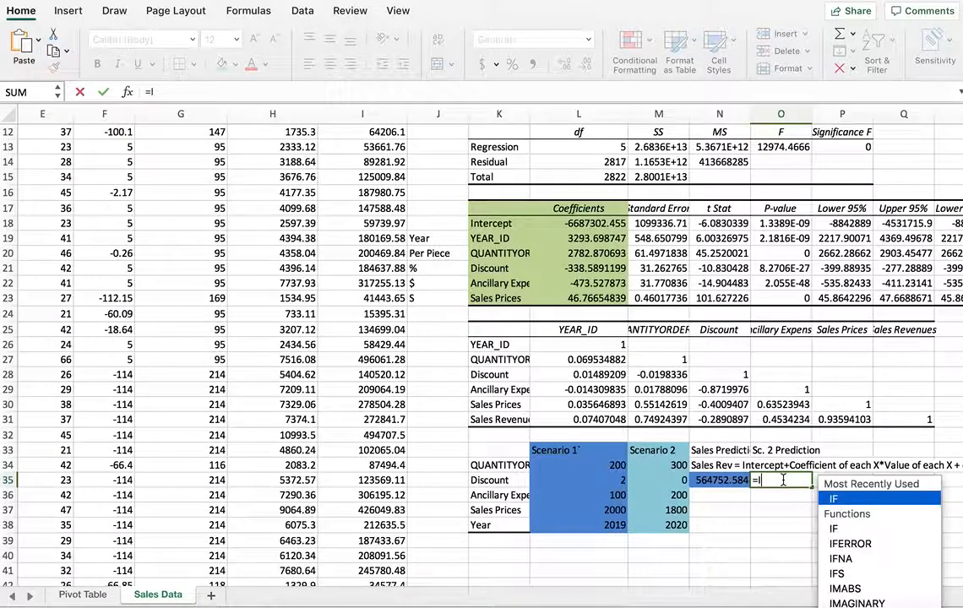
pyautogui.write('ntercept+')
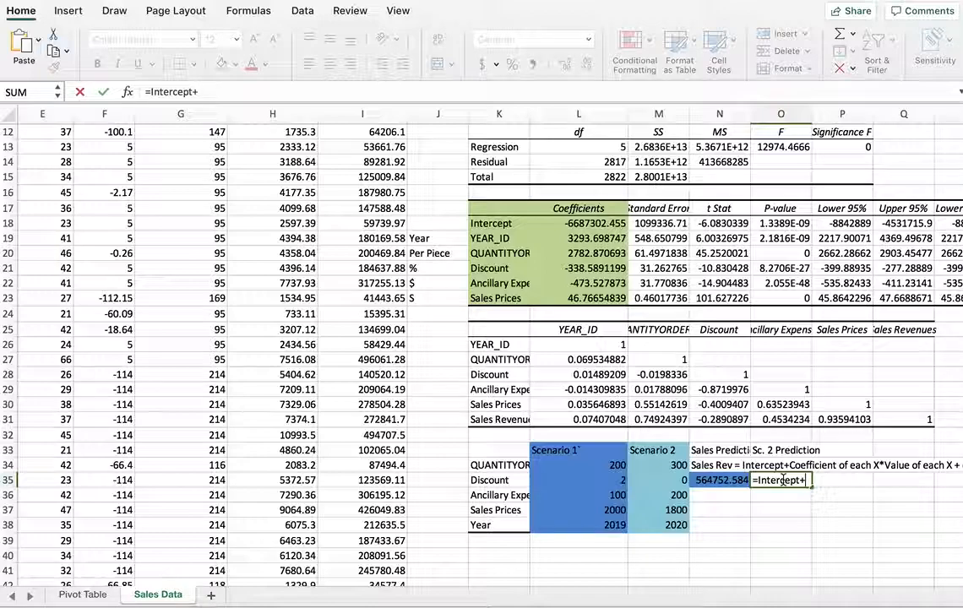
pyautogui.write('sumproduct')
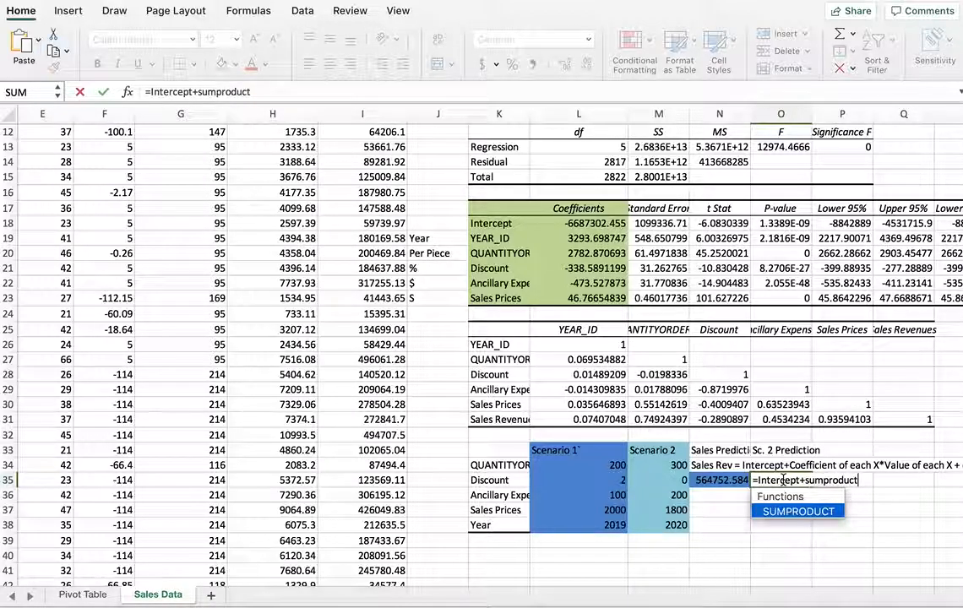
pyautogui.write('(')
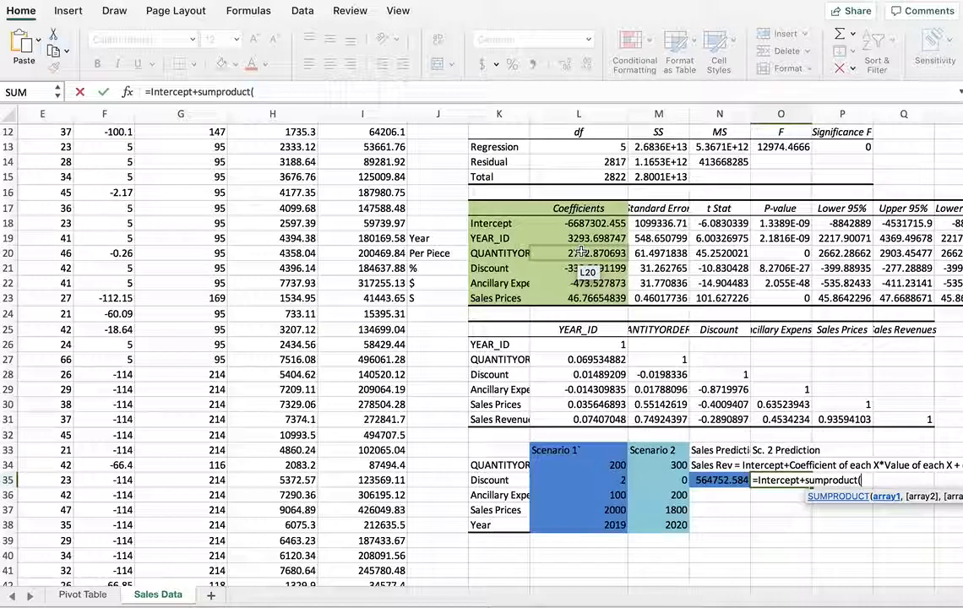
pyautogui.moveTo(581, 251); pyautogui.dragTo(581, 293)
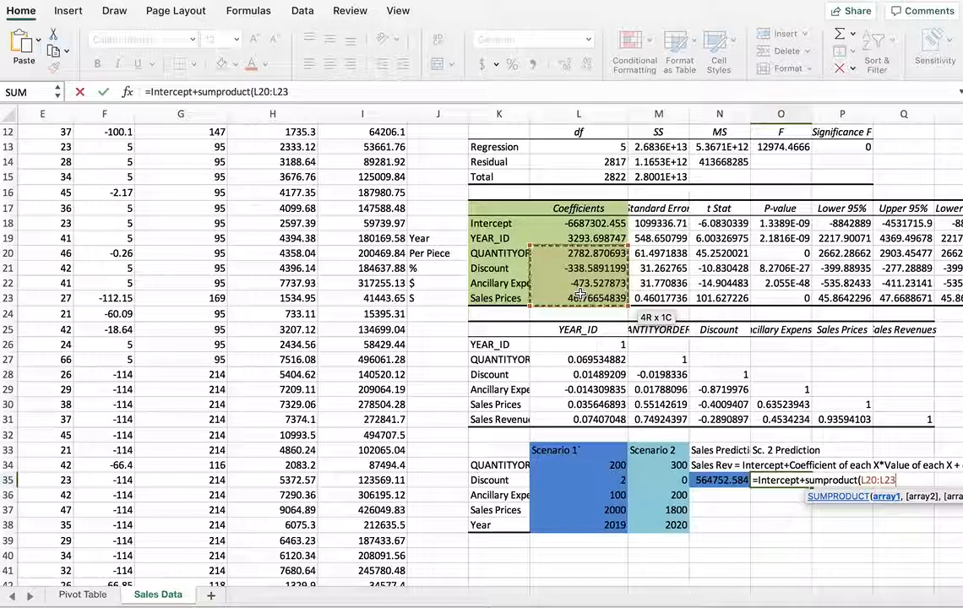
pyautogui.write(',')
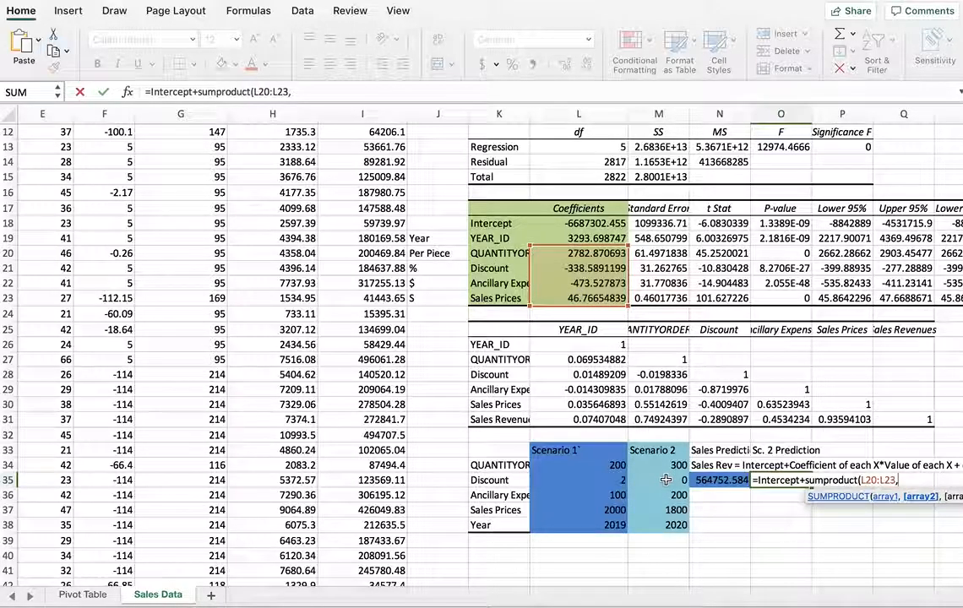
pyautogui.moveTo(665, 469); pyautogui.dragTo(658, 506)
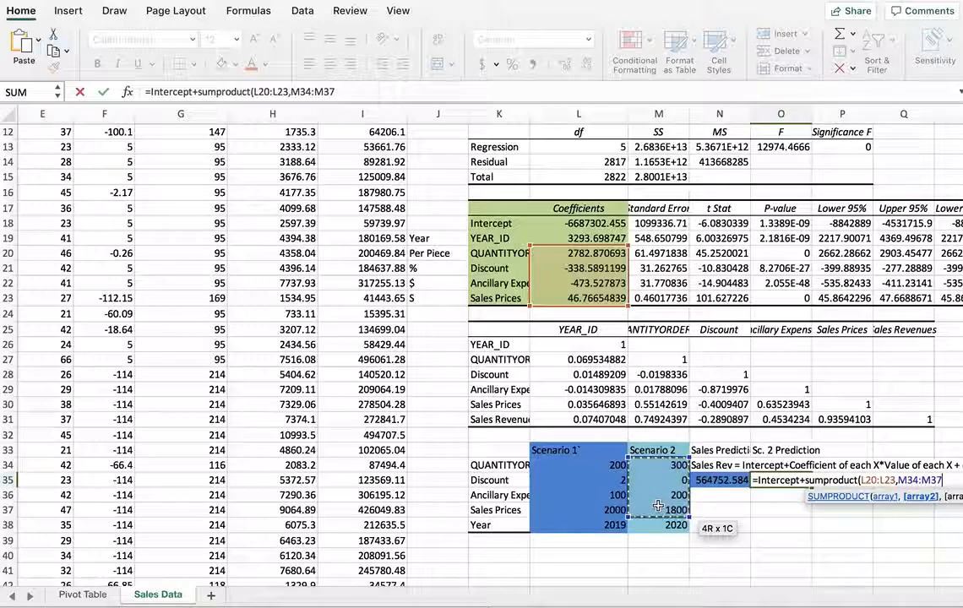
pyautogui.write(')+')
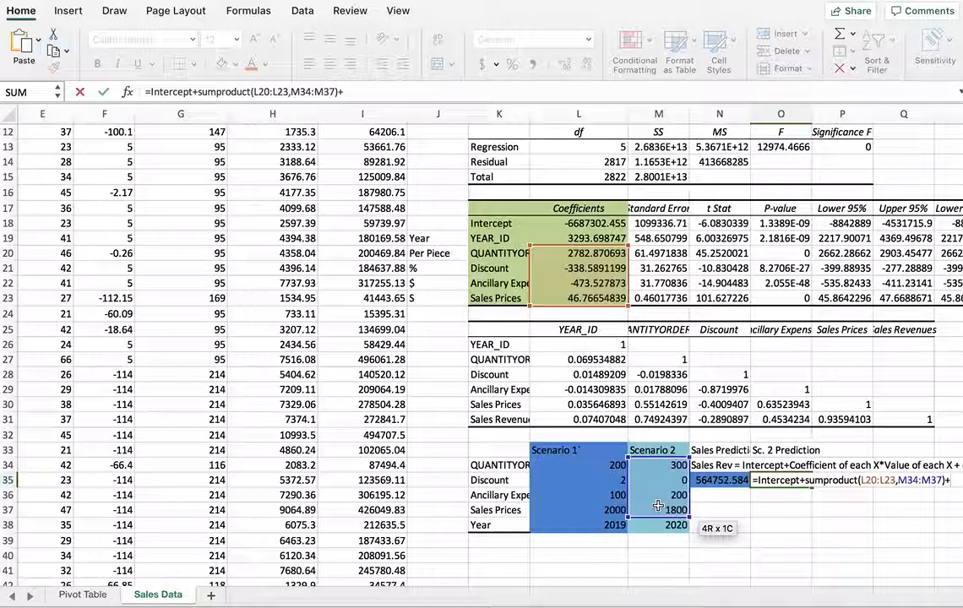
pyautogui.click(564, 239)
pyautogui.write('*')
pyautogui.click(668, 525)
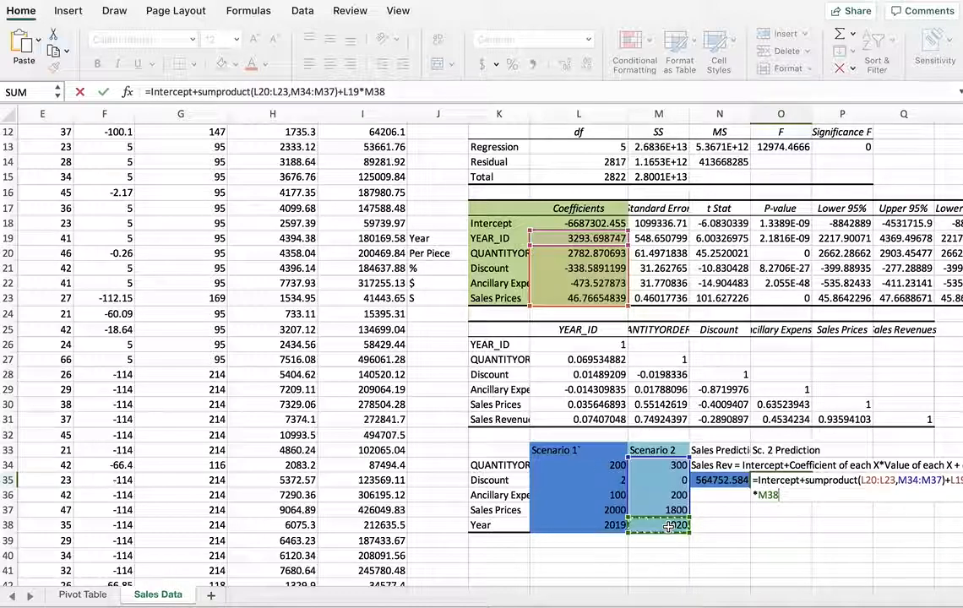
pyautogui.press('Return')
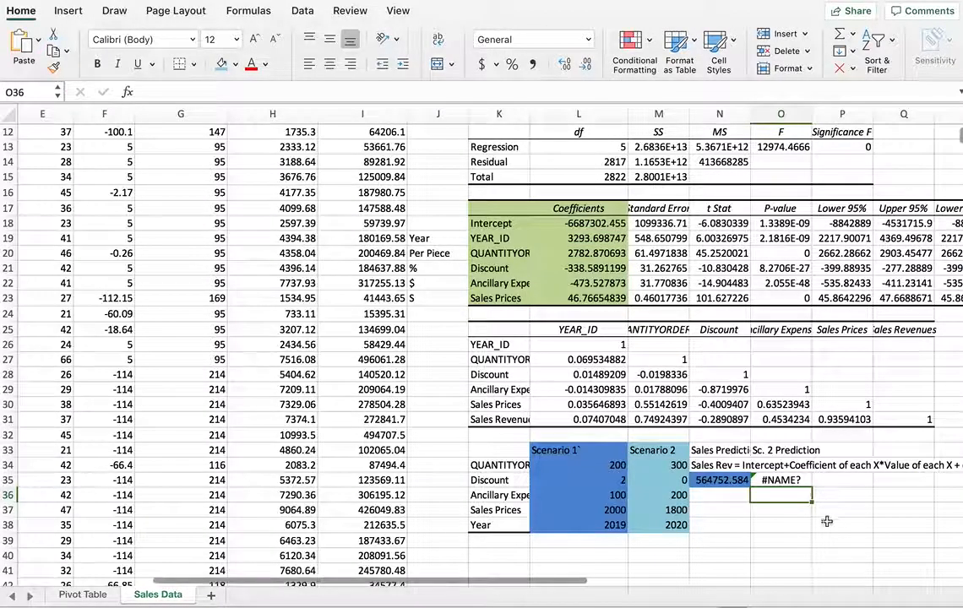
# Clear the O35 formula back to its equals sign
pyautogui.click(783, 480)
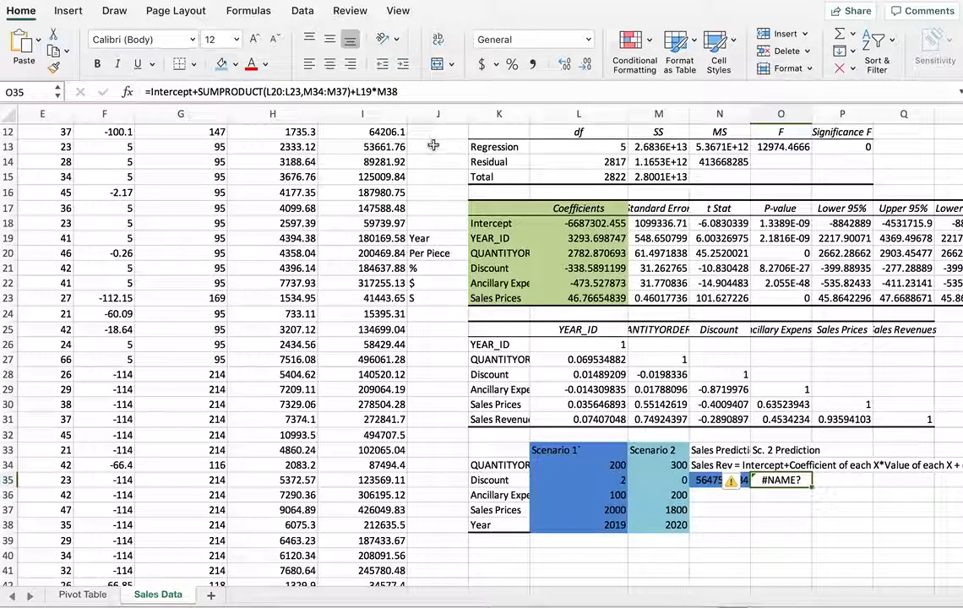
pyautogui.click(412, 93)
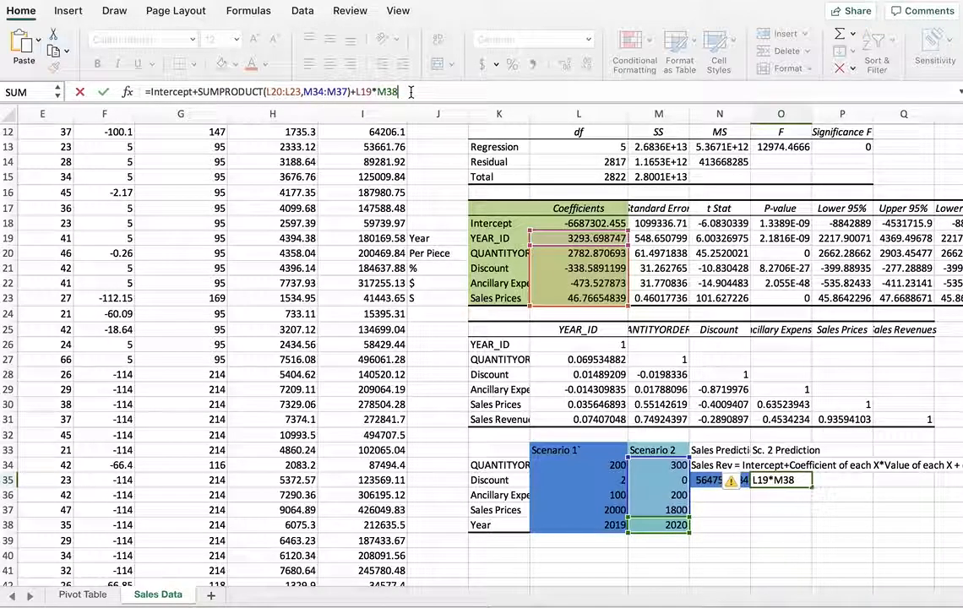
pyautogui.press('BackSpace')
pyautogui.press('BackSpace')
pyautogui.press('BackSpace')
pyautogui.press('BackSpace')
pyautogui.press('BackSpace')
pyautogui.press('BackSpace')
pyautogui.press('BackSpace')
pyautogui.press('BackSpace')
pyautogui.press('BackSpace')
pyautogui.press('BackSpace')
pyautogui.press('BackSpace')
pyautogui.press('BackSpace')
pyautogui.press('BackSpace')
pyautogui.press('BackSpace')
pyautogui.press('BackSpace')
pyautogui.press('BackSpace')
pyautogui.press('BackSpace')
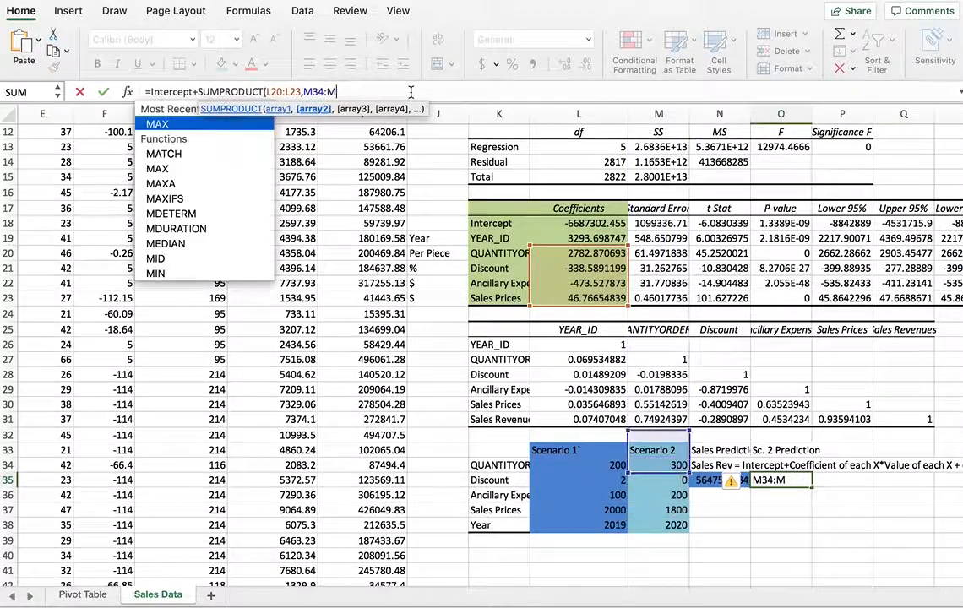
pyautogui.press('BackSpace')
pyautogui.press('BackSpace')
pyautogui.press('BackSpace')
pyautogui.press('BackSpace')
pyautogui.press('BackSpace')
pyautogui.press('BackSpace')
pyautogui.press('BackSpace')
pyautogui.press('BackSpace')
pyautogui.press('BackSpace')
pyautogui.press('BackSpace')
pyautogui.press('BackSpace')
pyautogui.press('BackSpace')
pyautogui.press('BackSpace')
pyautogui.press('BackSpace')
pyautogui.press('BackSpace')
pyautogui.press('BackSpace')
pyautogui.press('BackSpace')
pyautogui.press('BackSpace')
pyautogui.press('BackSpace')
pyautogui.press('BackSpace')
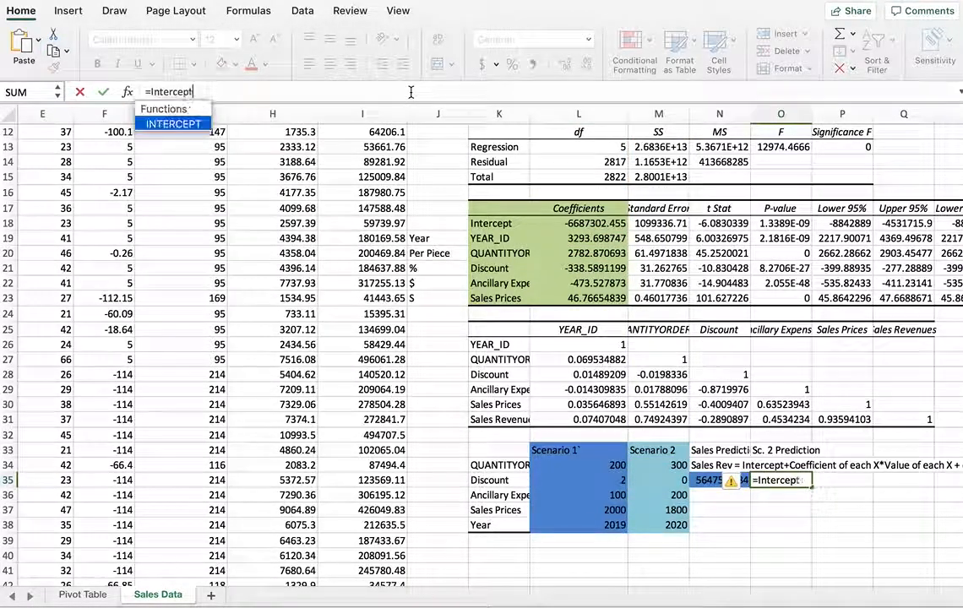
pyautogui.press('BackSpace')
pyautogui.press('BackSpace')
pyautogui.press('BackSpace')
pyautogui.press('BackSpace')
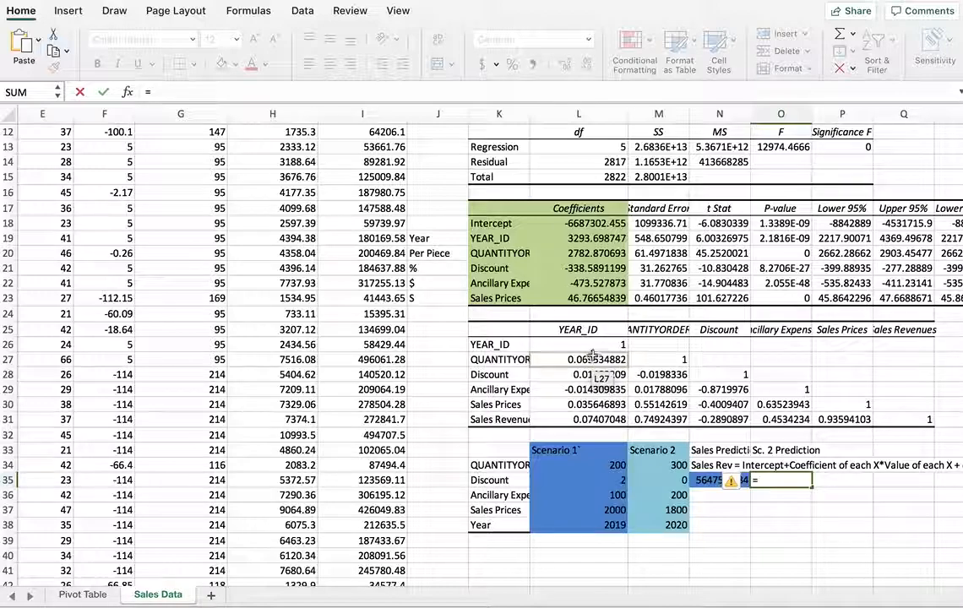
# Build the O35 formula with the intercept and the Scenario 2 year term: =L18+L19*M38
pyautogui.click(597, 223)
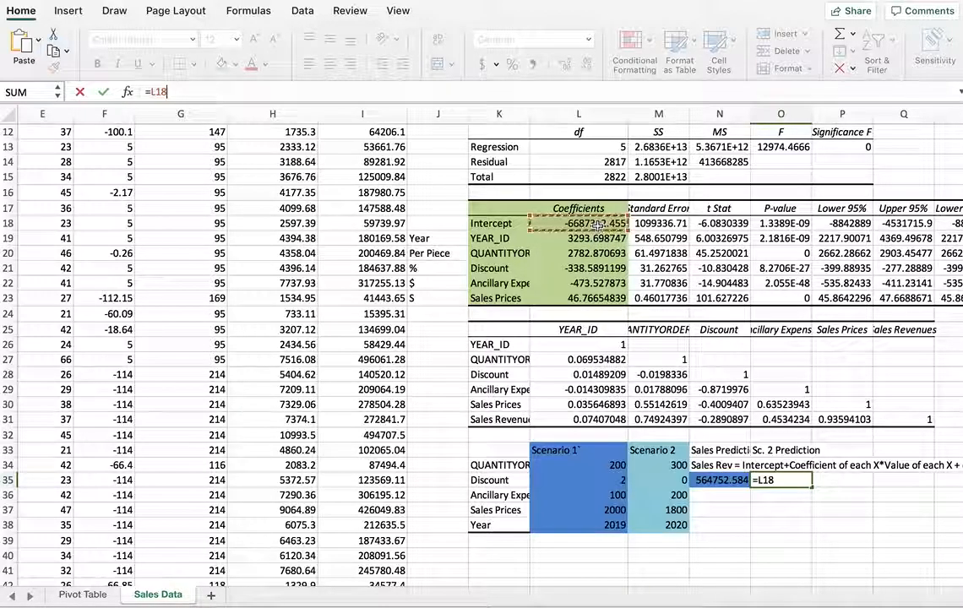
pyautogui.write('+')
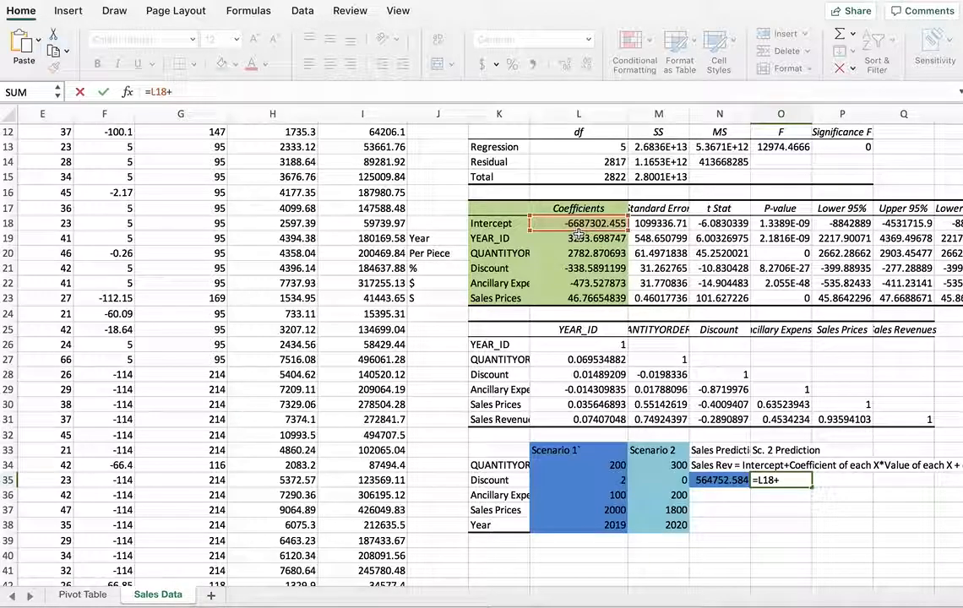
pyautogui.click(578, 239)
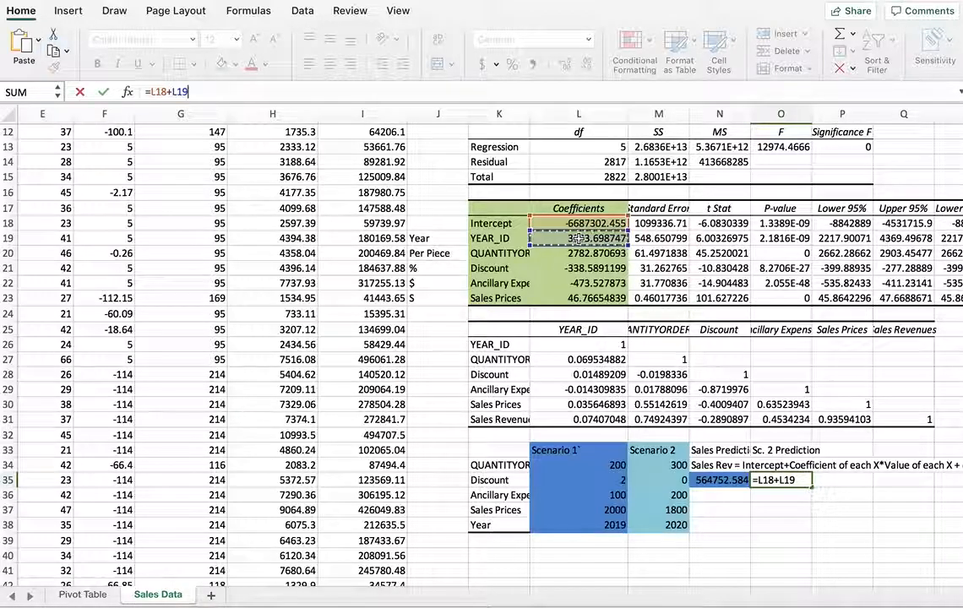
pyautogui.write('*')
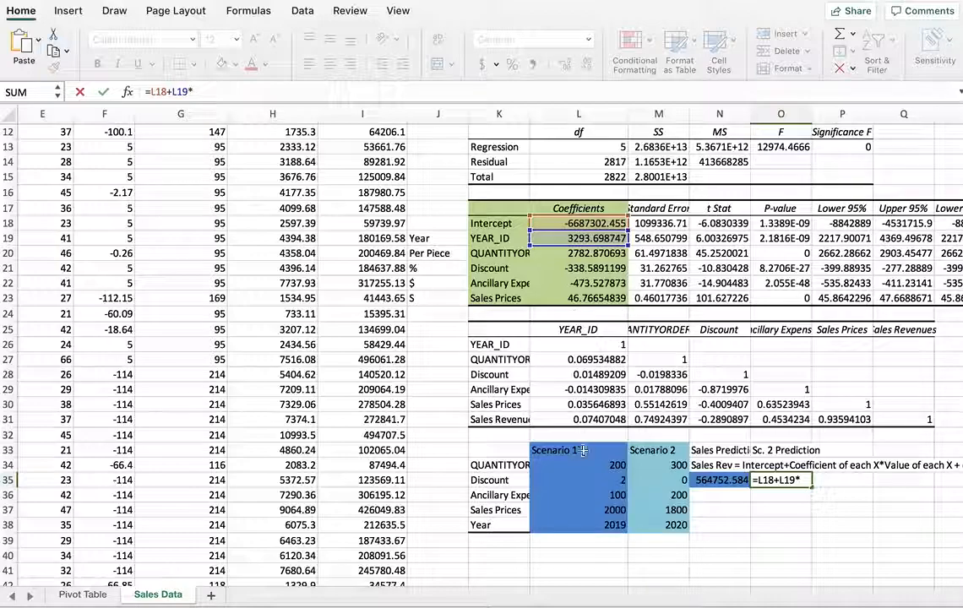
pyautogui.click(655, 524)
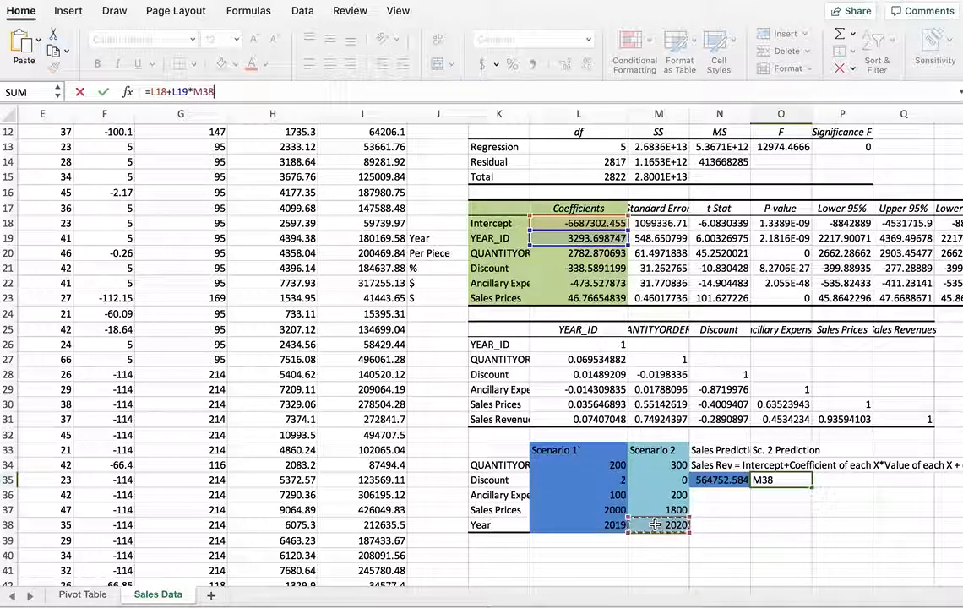
# Extend the O35 formula with the Scenario 2 quantity and discount terms: +L20*M34+L21*M35
pyautogui.write('+')
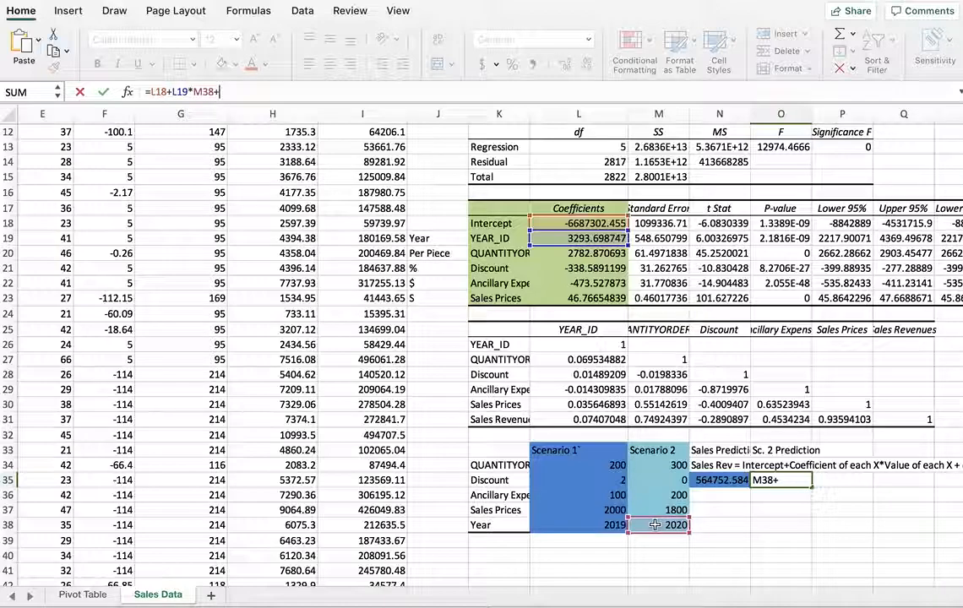
pyautogui.click(587, 253)
pyautogui.write('*')
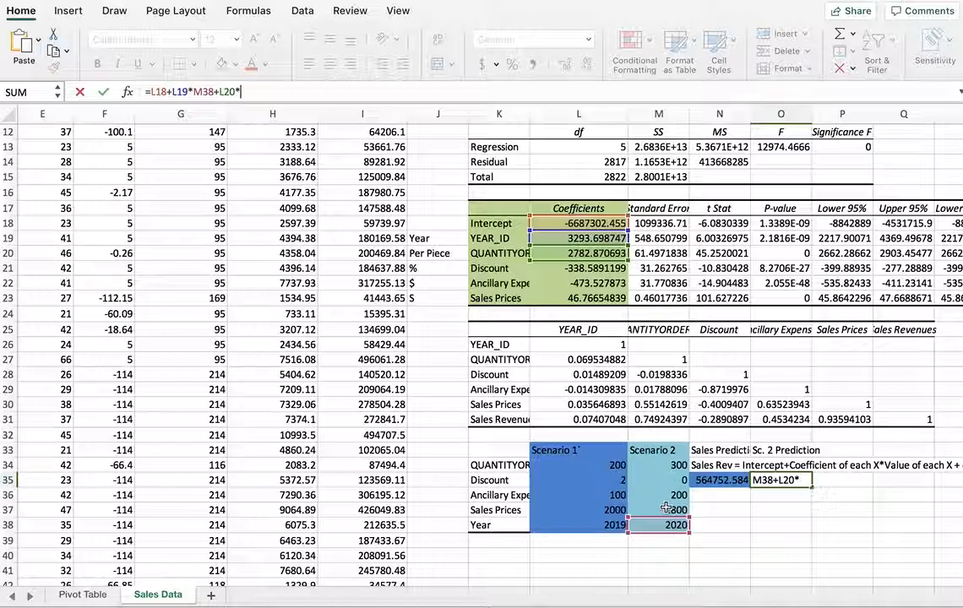
pyautogui.click(662, 465)
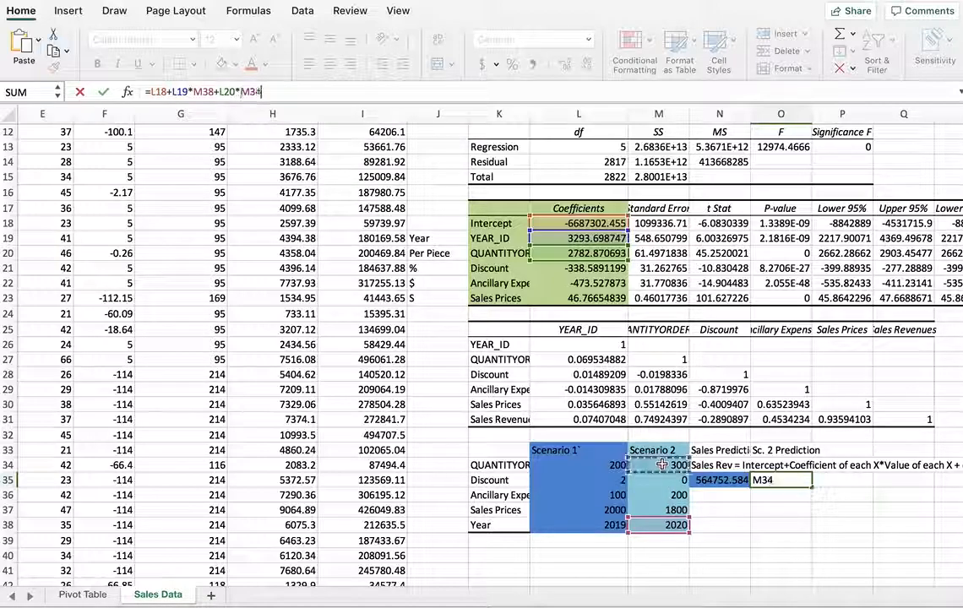
pyautogui.write('+')
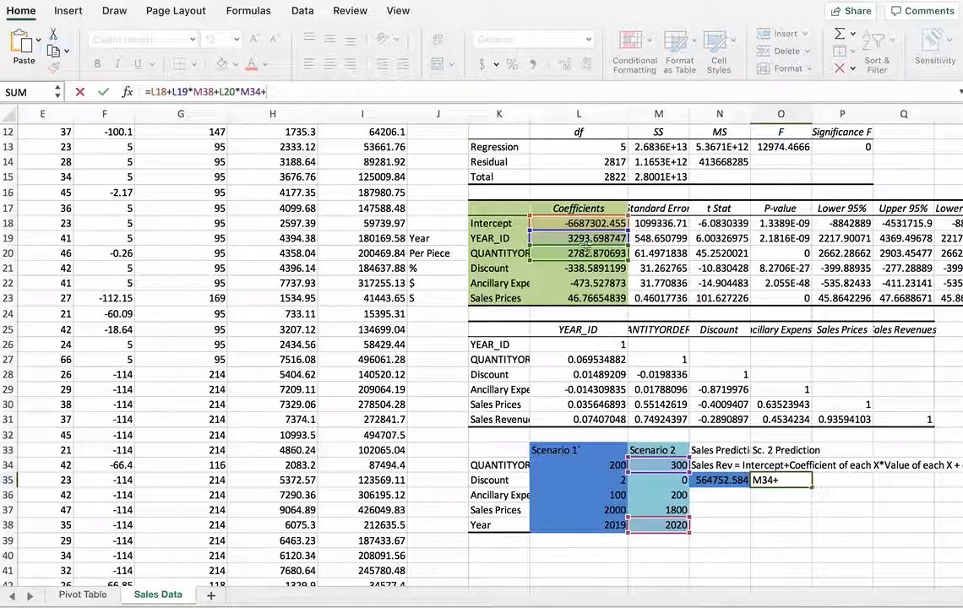
pyautogui.click(573, 268)
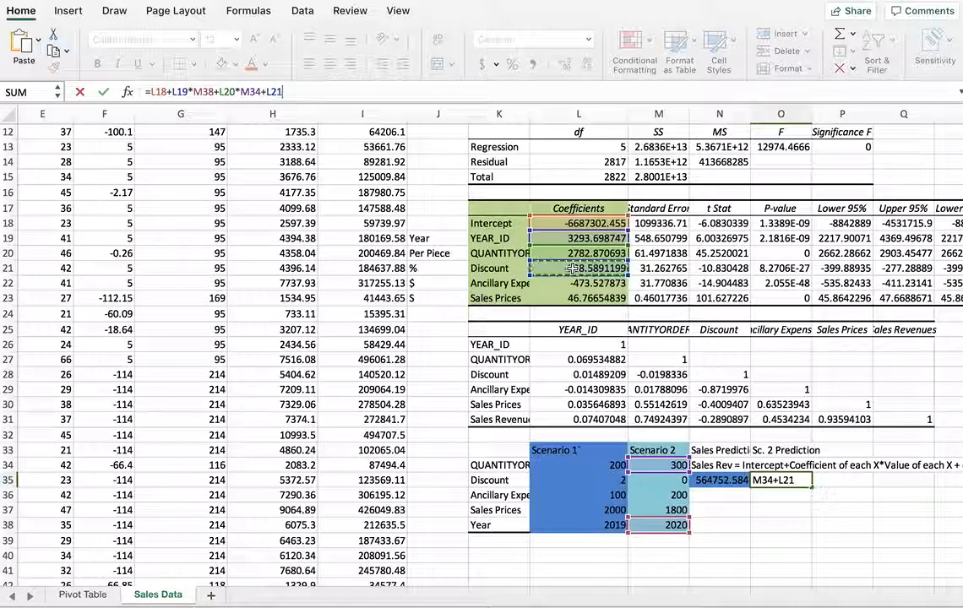
pyautogui.write('*')
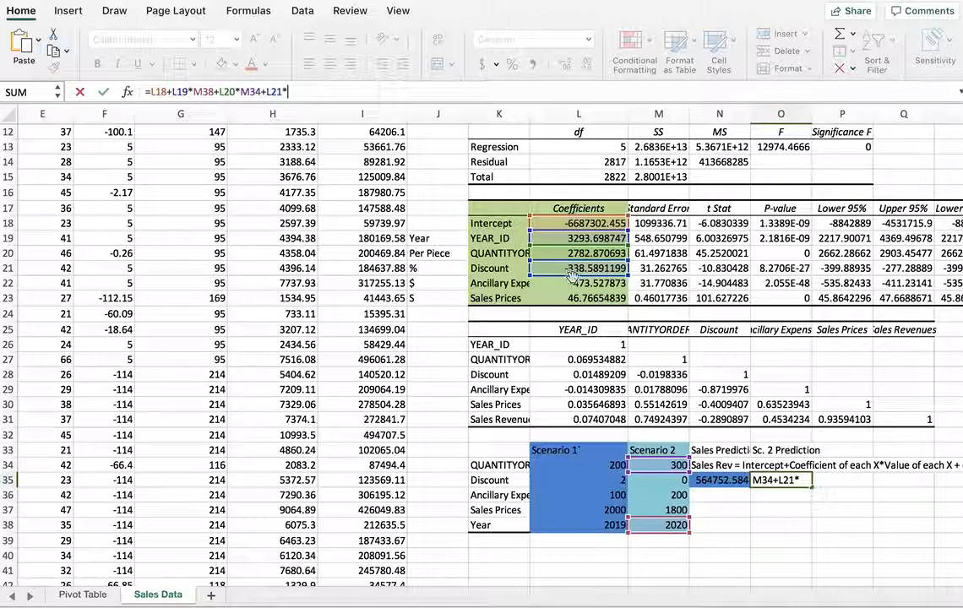
pyautogui.click(653, 480)
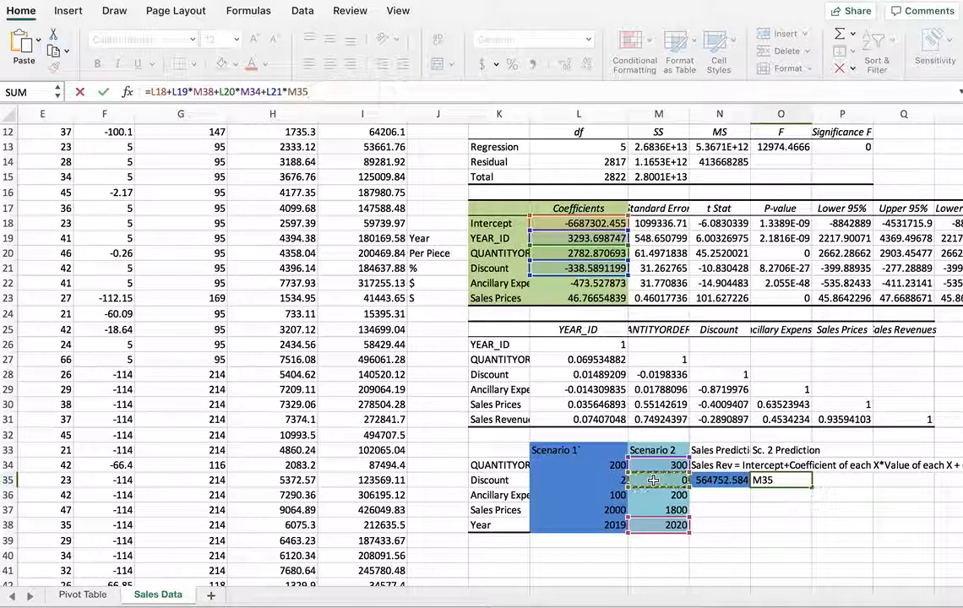
# Complete the O35 formula with the Scenario 2 ancillary expense and sales price terms: +L22*M36+L23*M37
pyautogui.write('+')
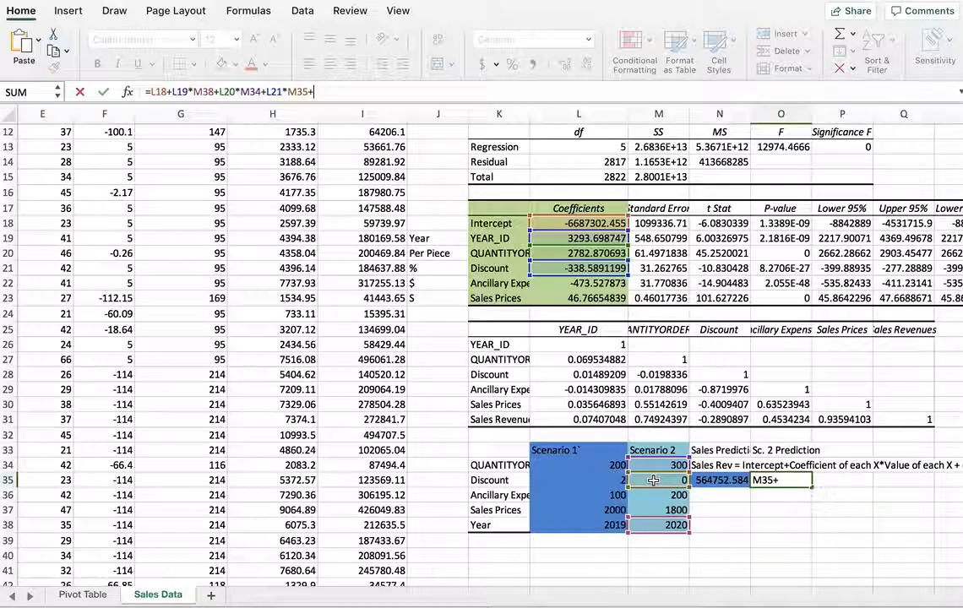
pyautogui.click(590, 283)
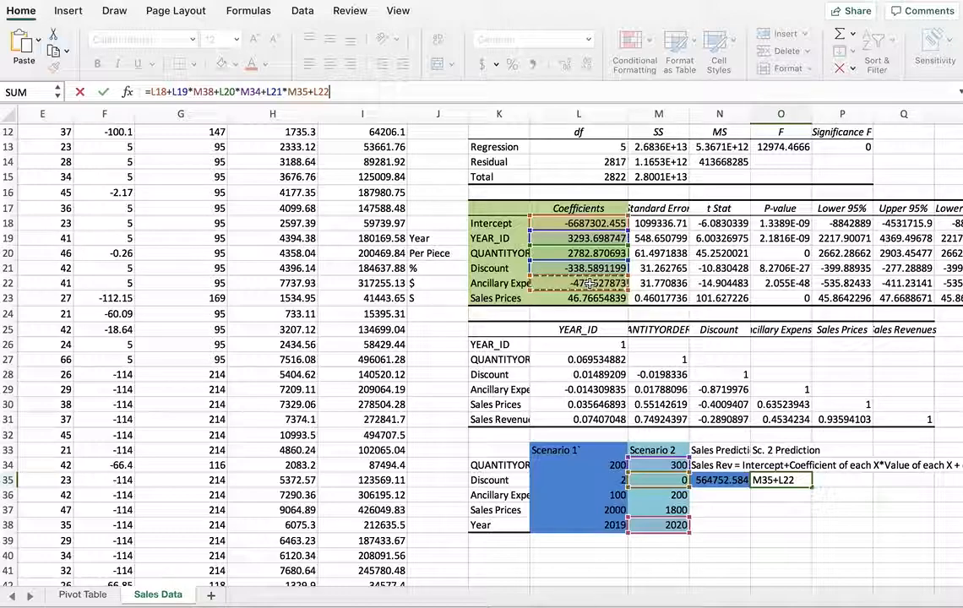
pyautogui.write('*')
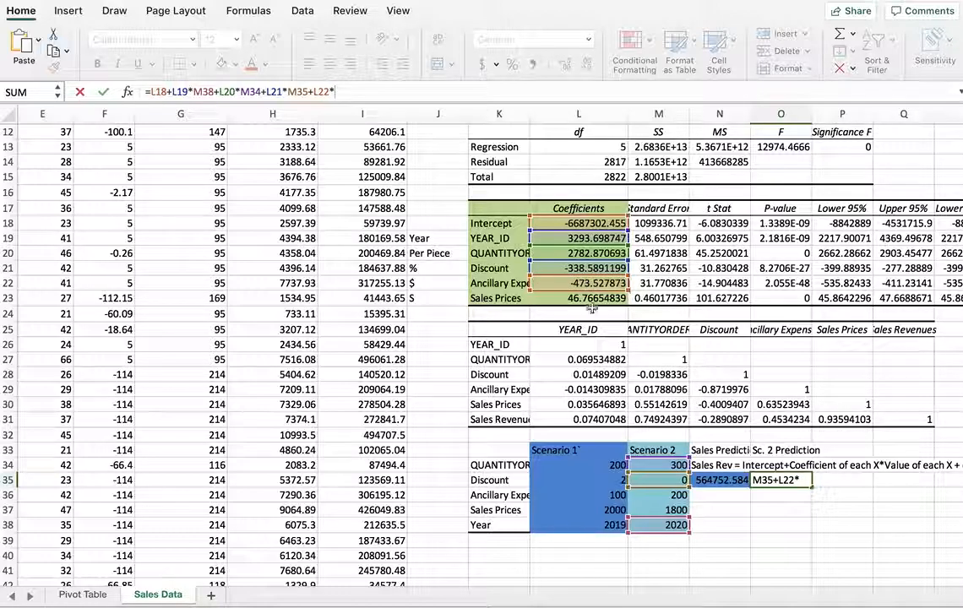
pyautogui.click(667, 493)
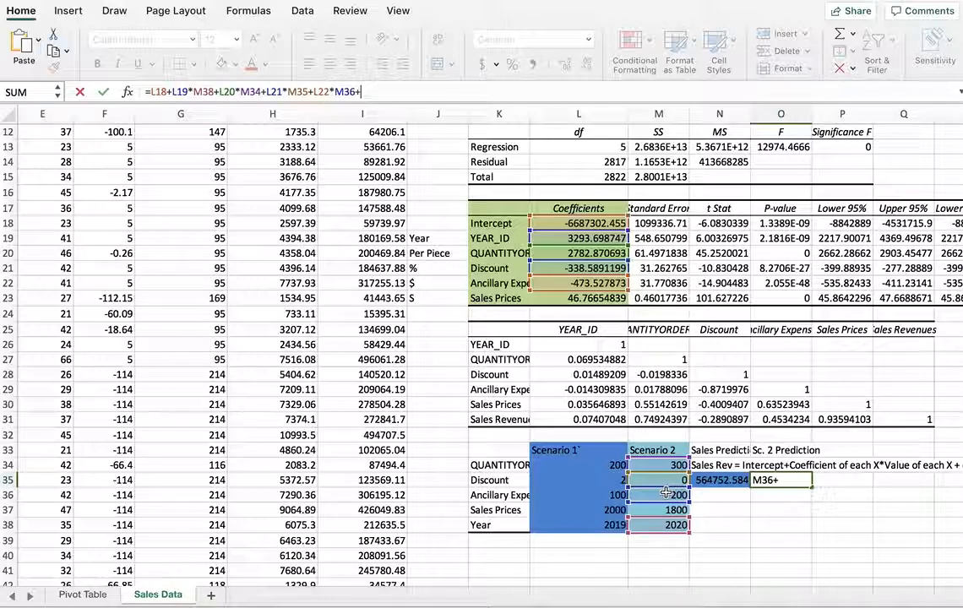
pyautogui.click(583, 299)
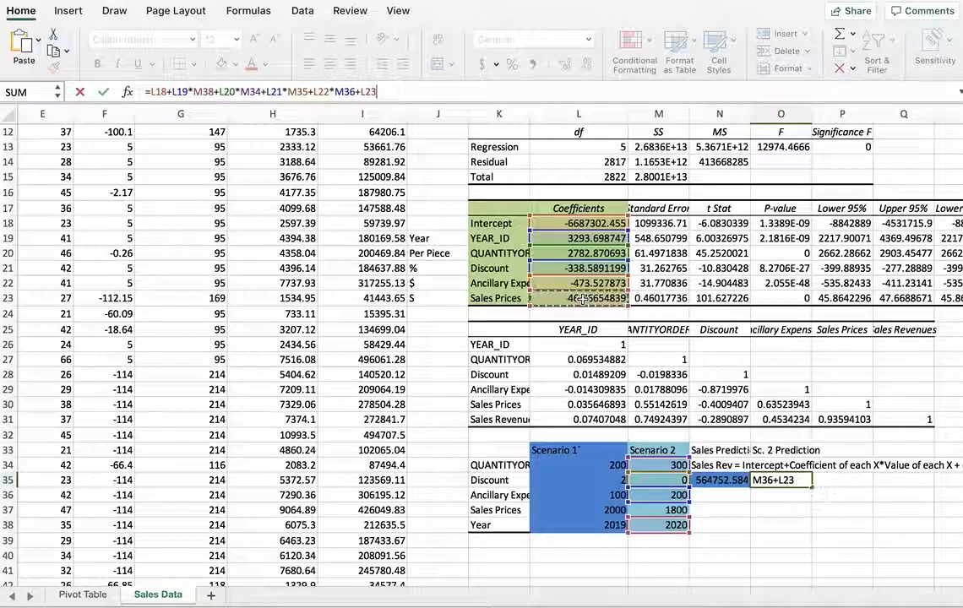
pyautogui.write('*')
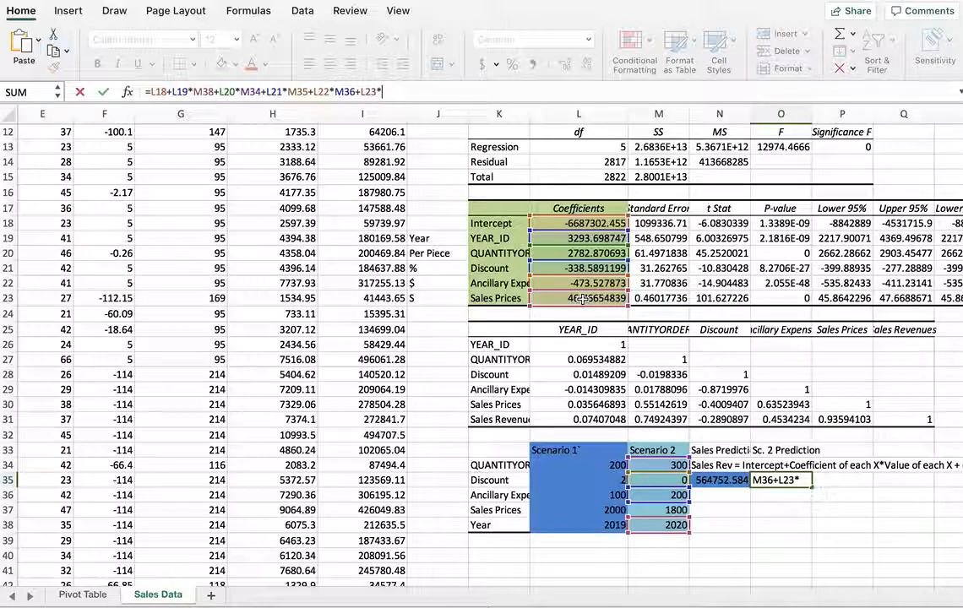
pyautogui.click(660, 509)
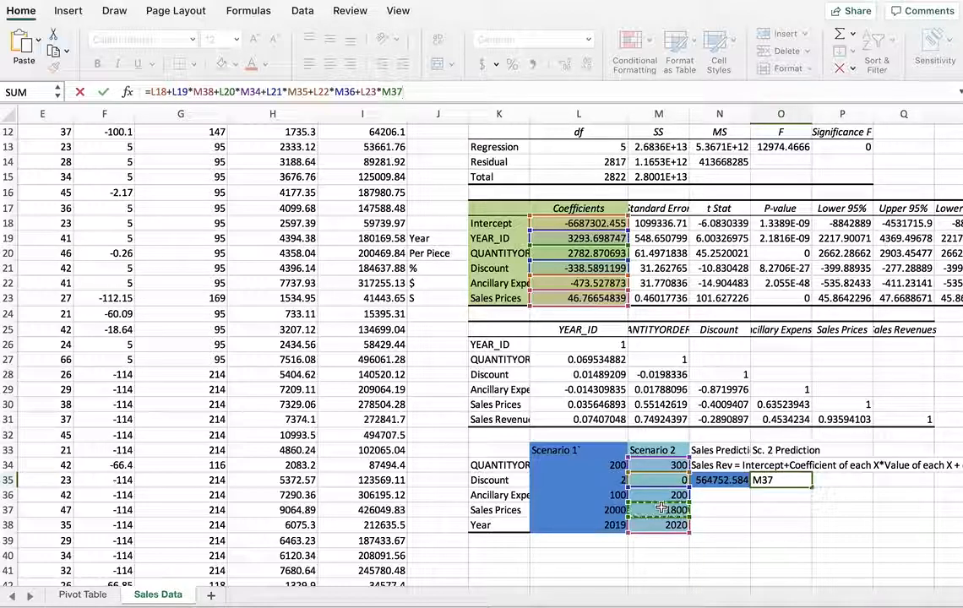
pyautogui.press('Return')
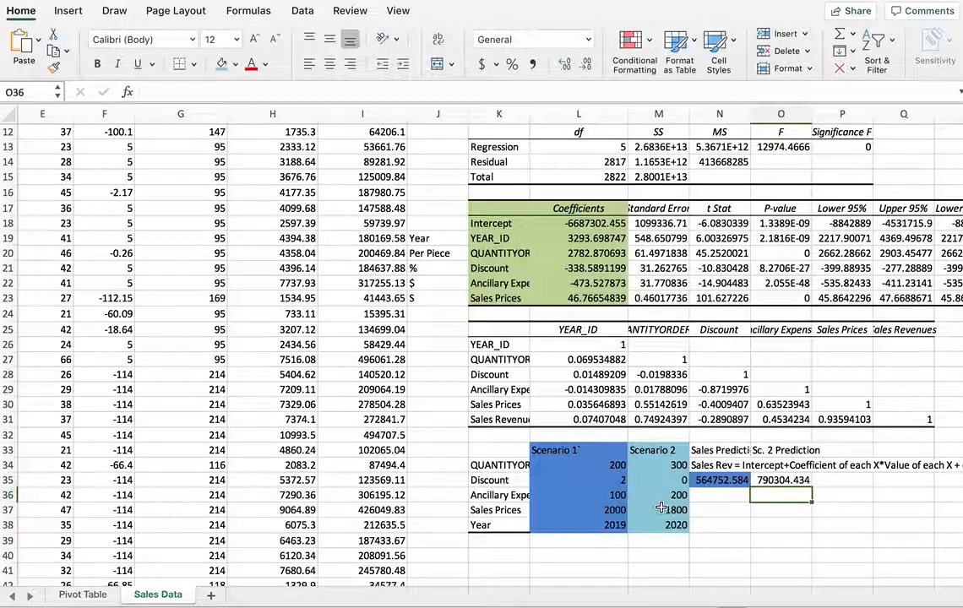
# Compare the two scenario predictions, set the Scenario 1 discount in L35 to 0, and check the prediction in N35
pyautogui.click(784, 482)
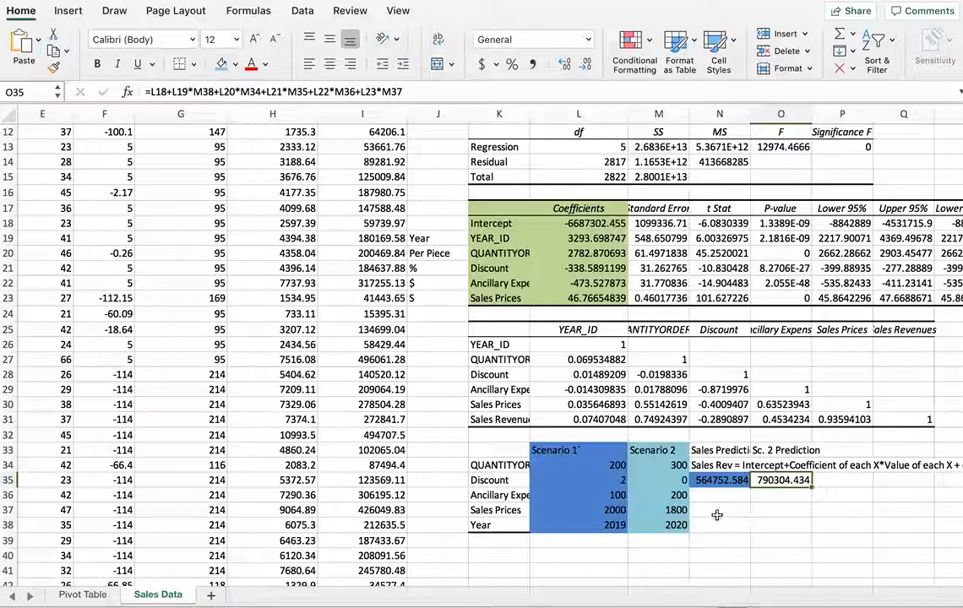
pyautogui.click(723, 480)
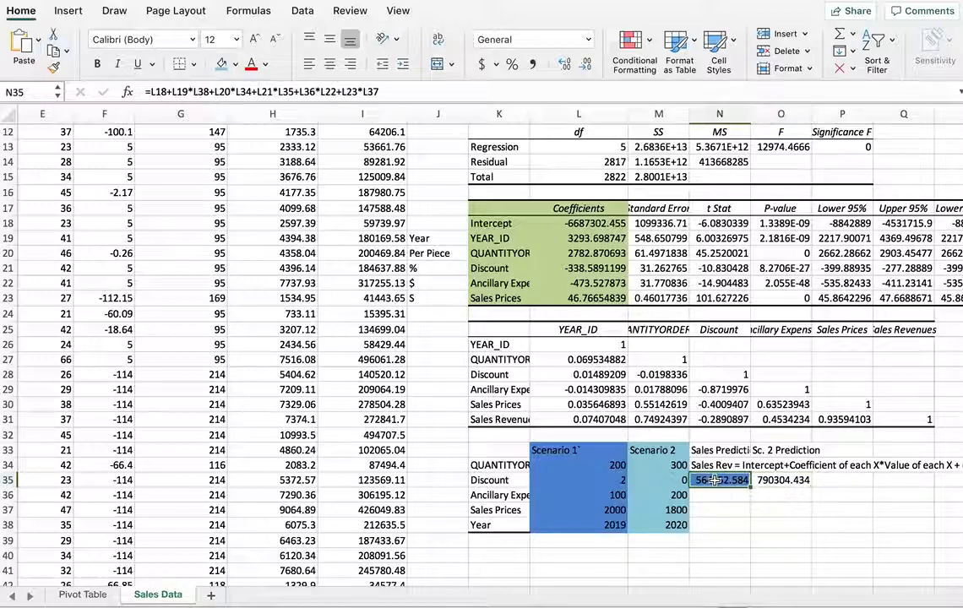
pyautogui.click(601, 480)
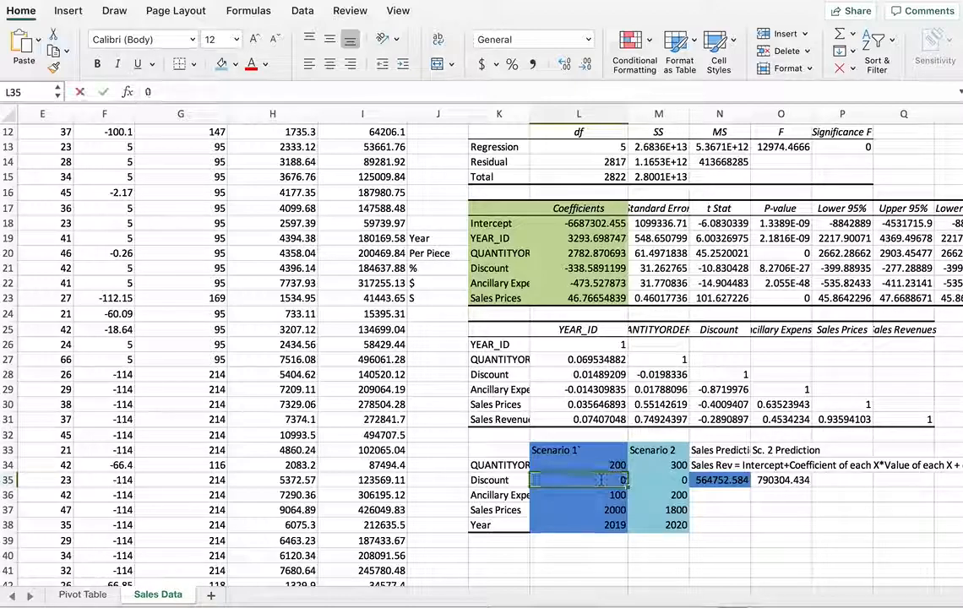
pyautogui.write('0')
pyautogui.press('Return')
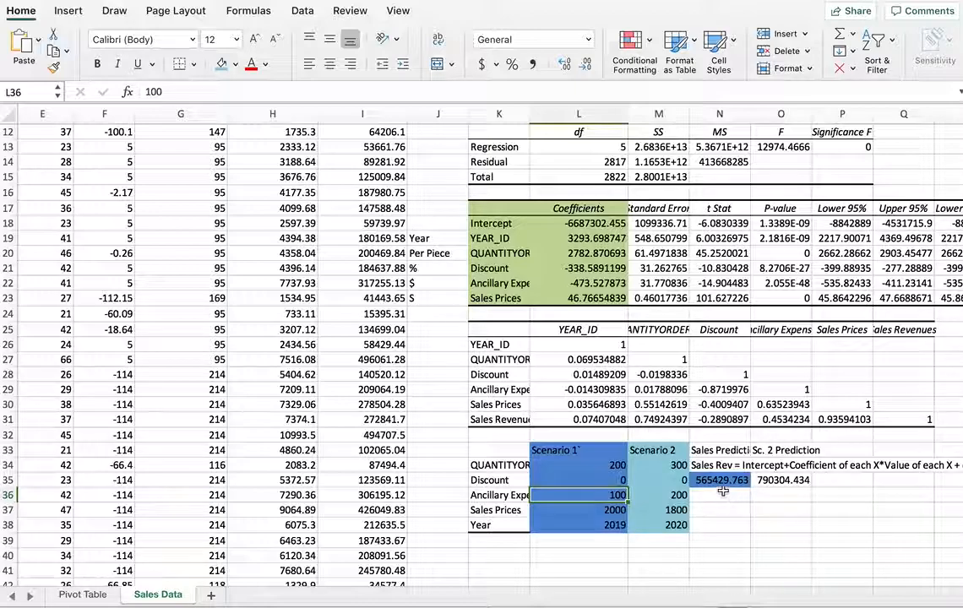
pyautogui.click(723, 481)
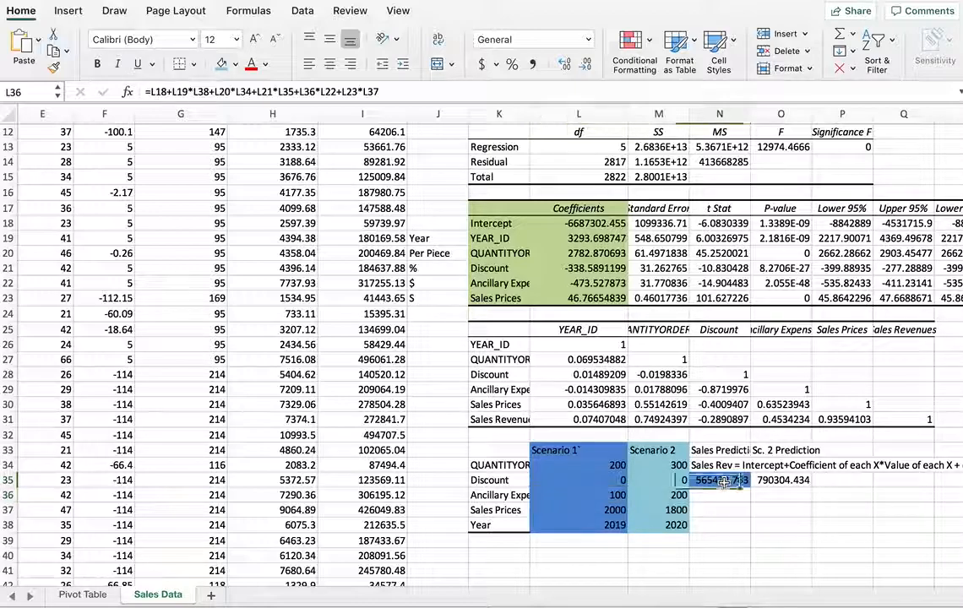
# Set the Scenario 2 discount in M35 to 5 and check the prediction in O35
pyautogui.click(784, 482)
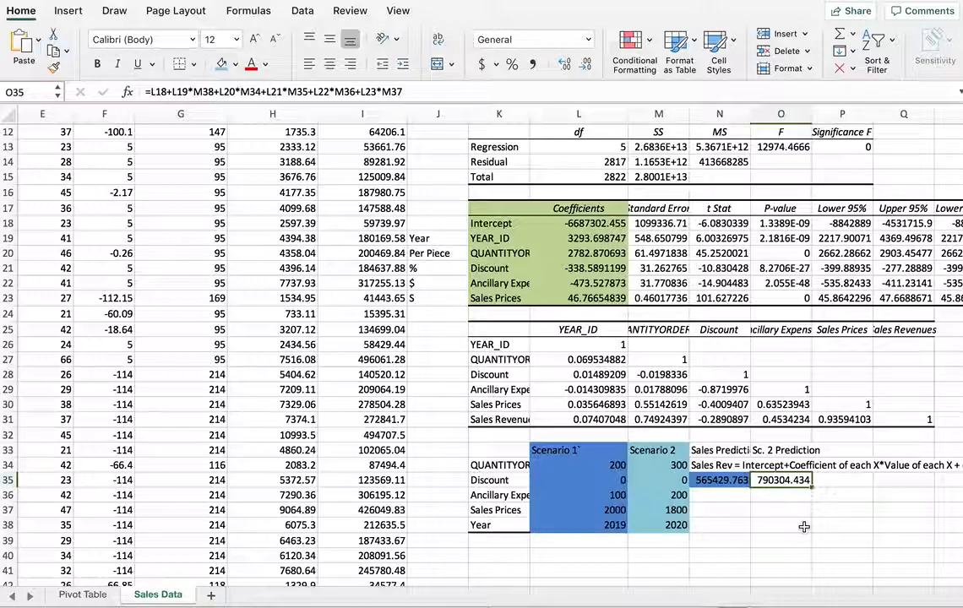
pyautogui.click(665, 479)
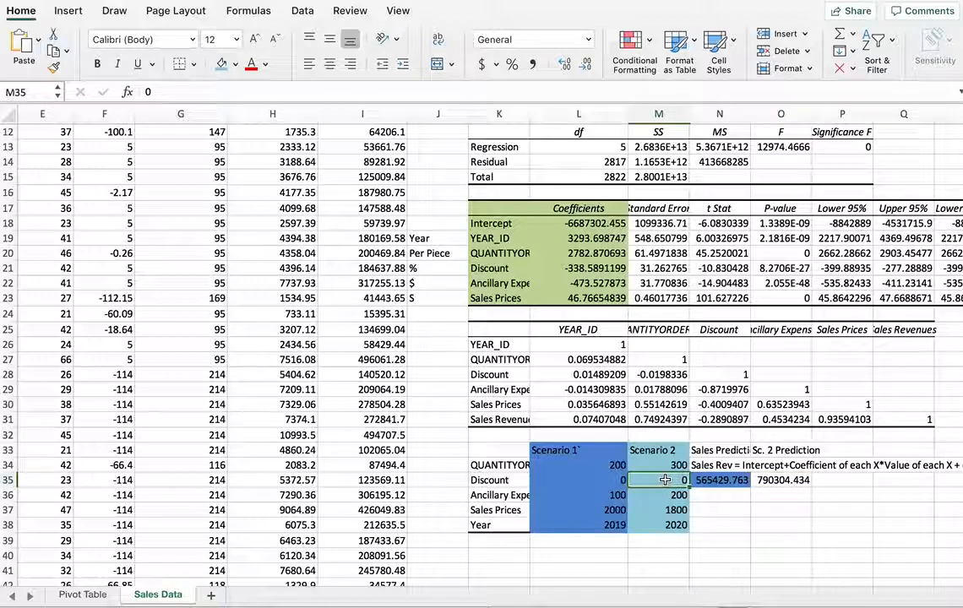
pyautogui.write('5')
pyautogui.press('Return')
pyautogui.click(765, 480)
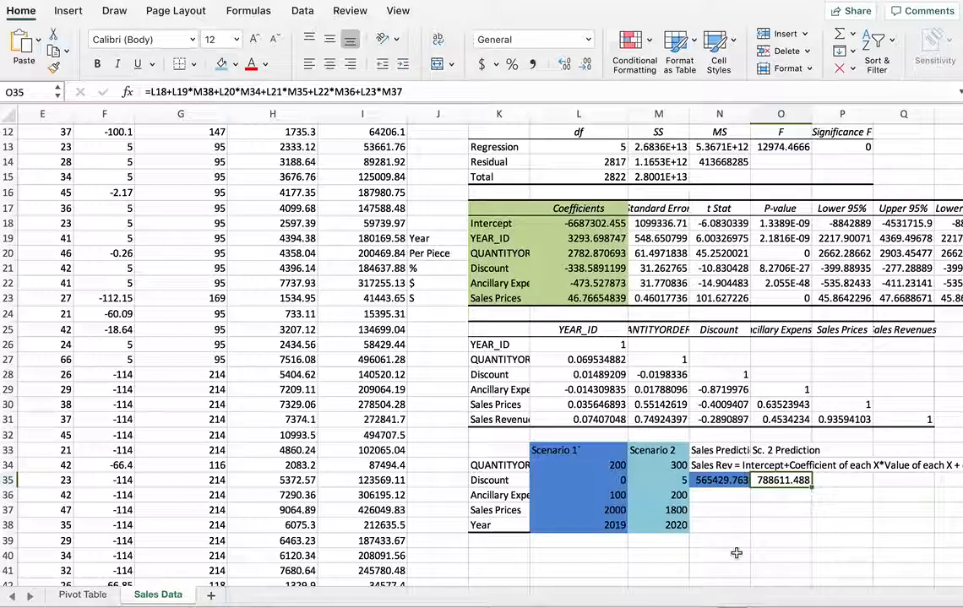
# Copy the quantity, discount, ancillary expenses and sales prices labels from K34:K37 to K41:K44
pyautogui.scroll(-1, 737, 553)
pyautogui.scroll(-1, 736, 554)
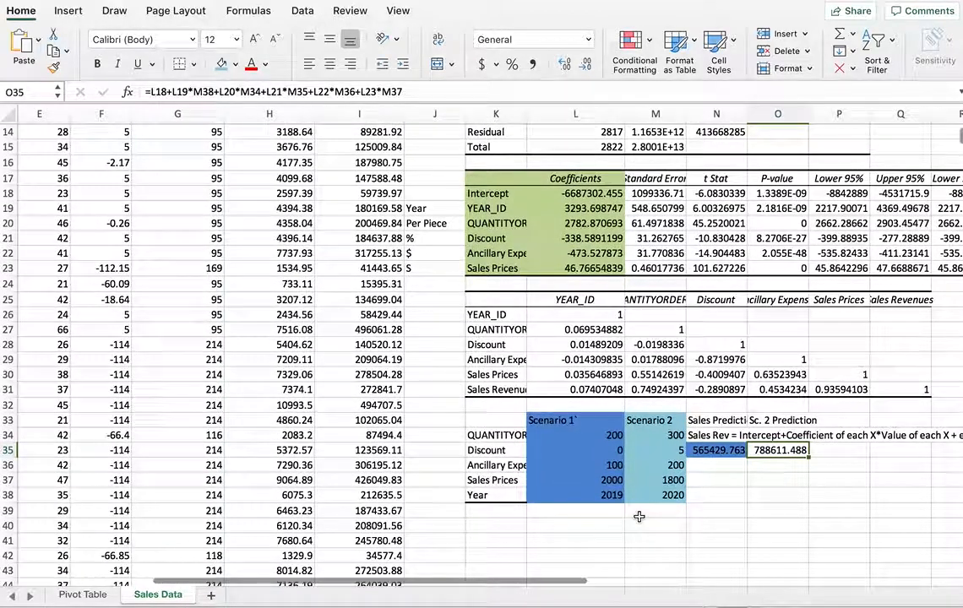
pyautogui.click(585, 521)
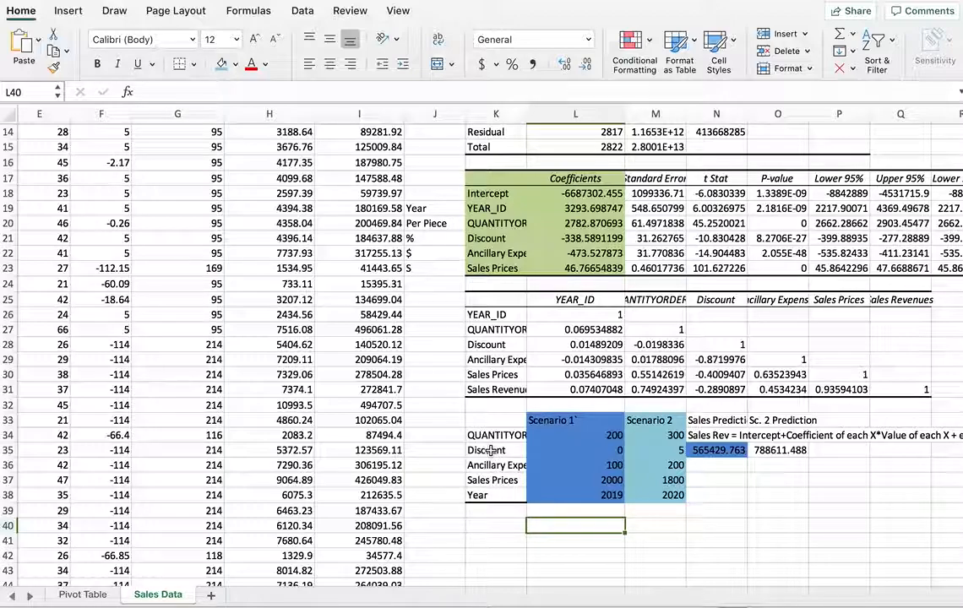
pyautogui.moveTo(496, 435); pyautogui.dragTo(492, 478)
pyautogui.hotkey('ctrl', 'c')
pyautogui.click(503, 528)
pyautogui.click(503, 541)
pyautogui.hotkey('ctrl', 'v')
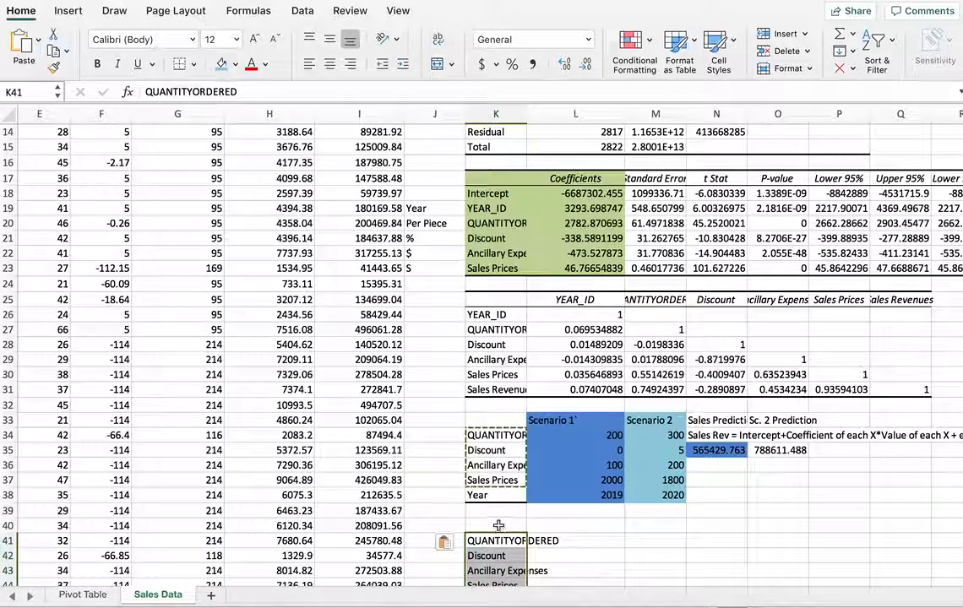
# Copy the YEAR_ID label from K19 to K40, above the pasted labels
pyautogui.click(498, 525)
pyautogui.click(499, 211)
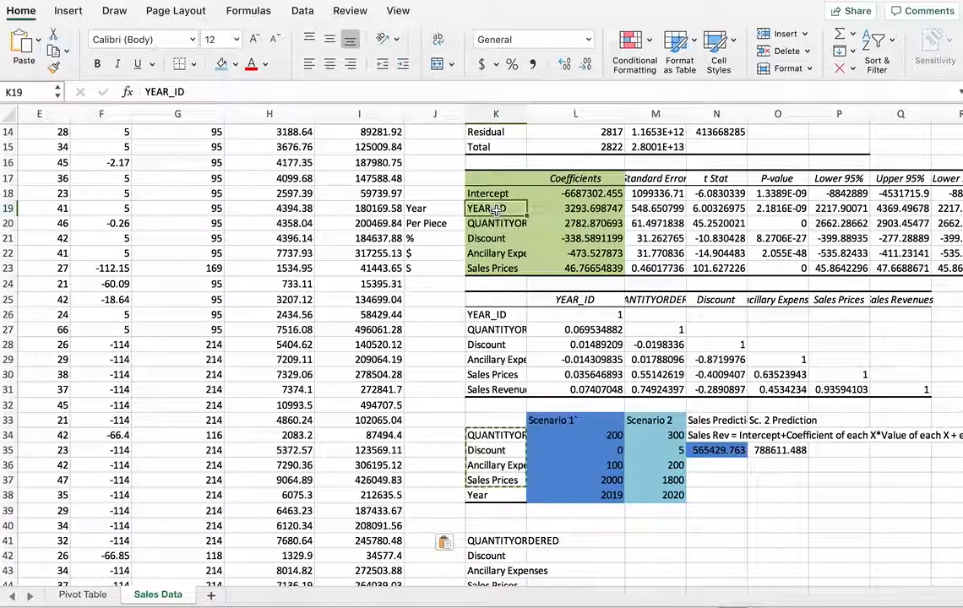
pyautogui.hotkey('ctrl', 'c')
pyautogui.click(492, 525)
pyautogui.hotkey('ctrl', 'v')
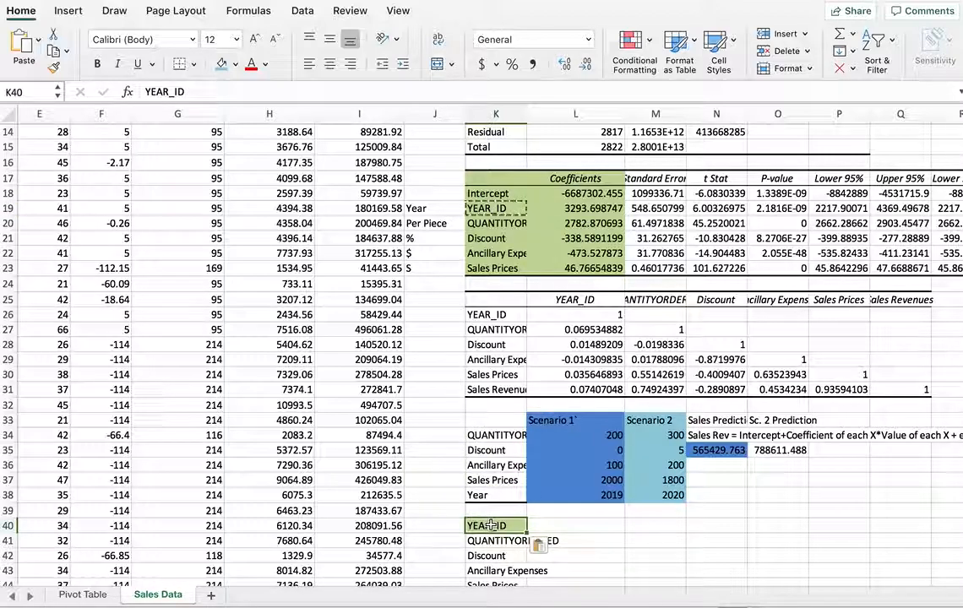
# Enter 2019 for the year in L40 and 200 for the quantity ordered in L41
pyautogui.click(563, 526)
pyautogui.write('2019')
pyautogui.press('Return')
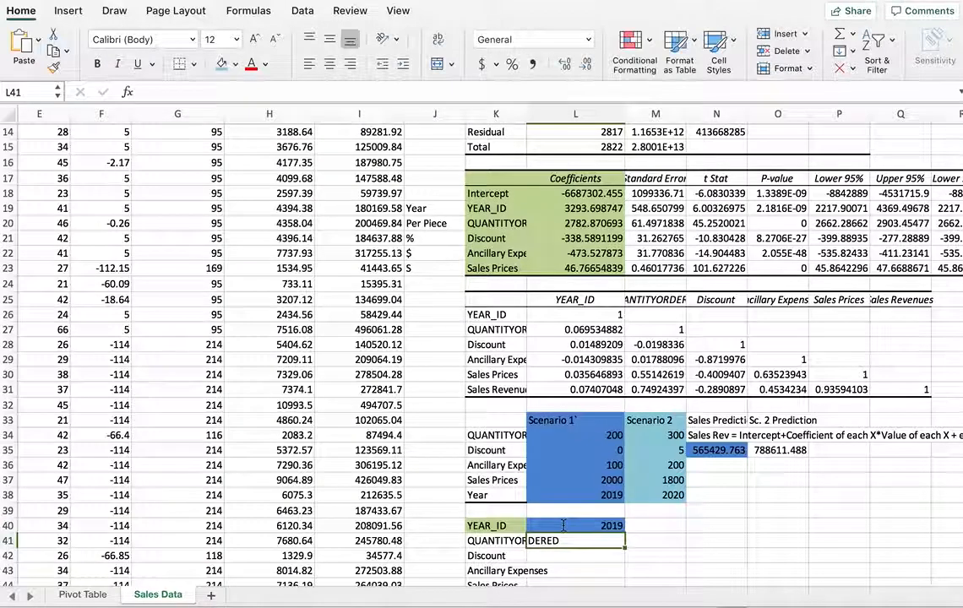
pyautogui.write('100')
pyautogui.press('BackSpace')
pyautogui.press('BackSpace')
pyautogui.press('BackSpace')
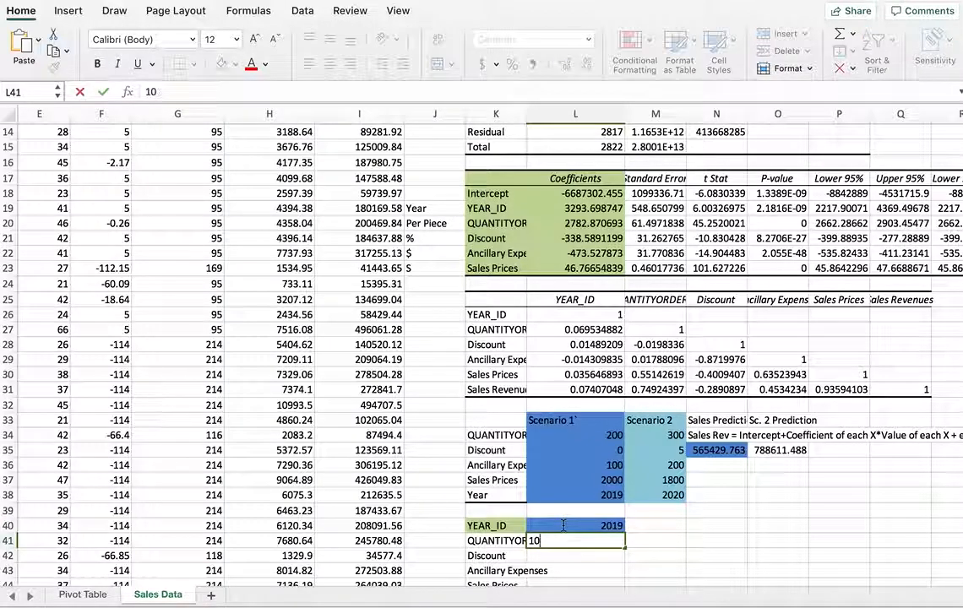
pyautogui.write('200')
pyautogui.press('Return')
# Enter a discount of 10, ancillary expenses of 400 and sales prices of 1500 in L42:L44
pyautogui.write('10')
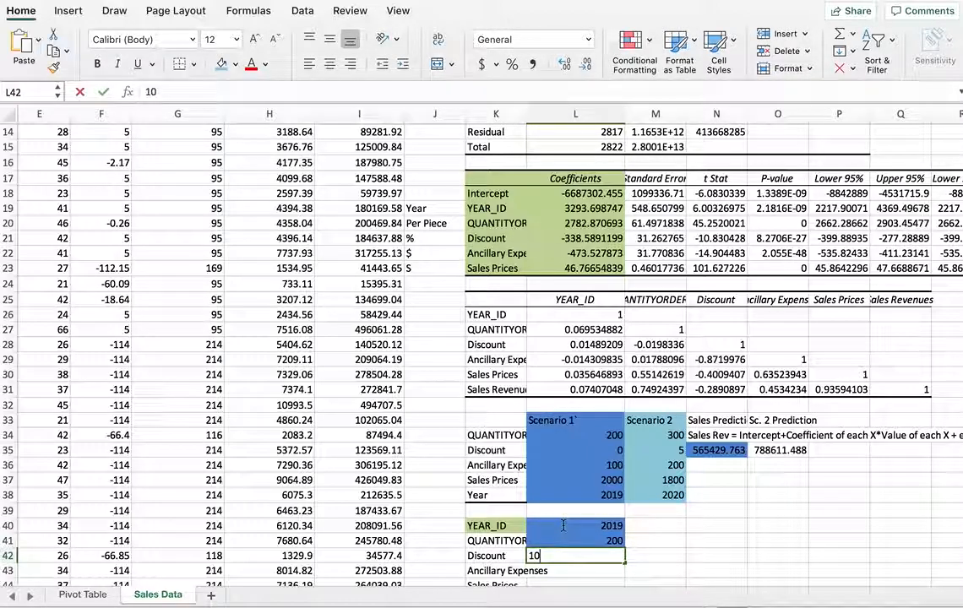
pyautogui.press('Return')
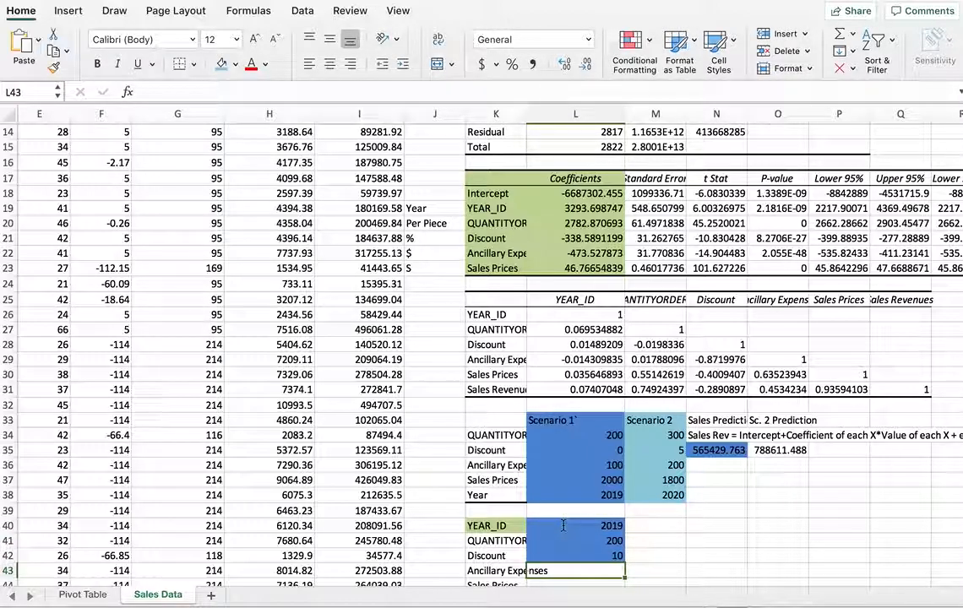
pyautogui.write('400')
pyautogui.press('Return')
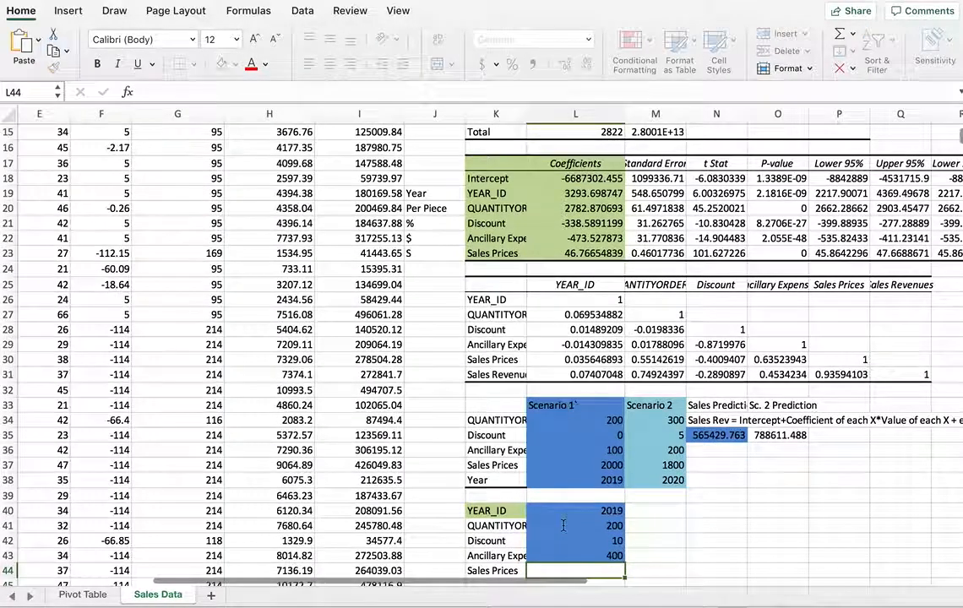
pyautogui.scroll(-1, 681, 554)
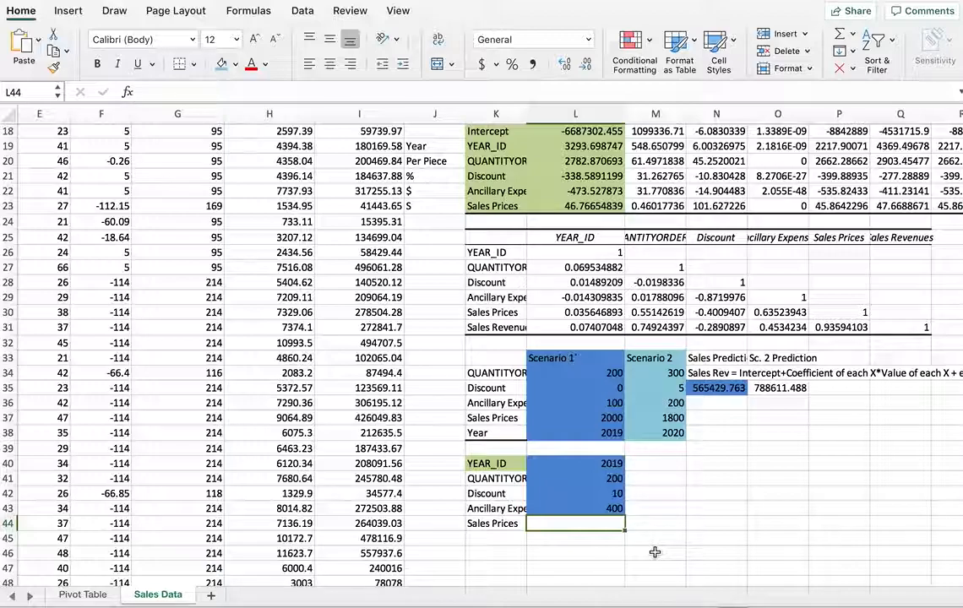
pyautogui.write('1500')
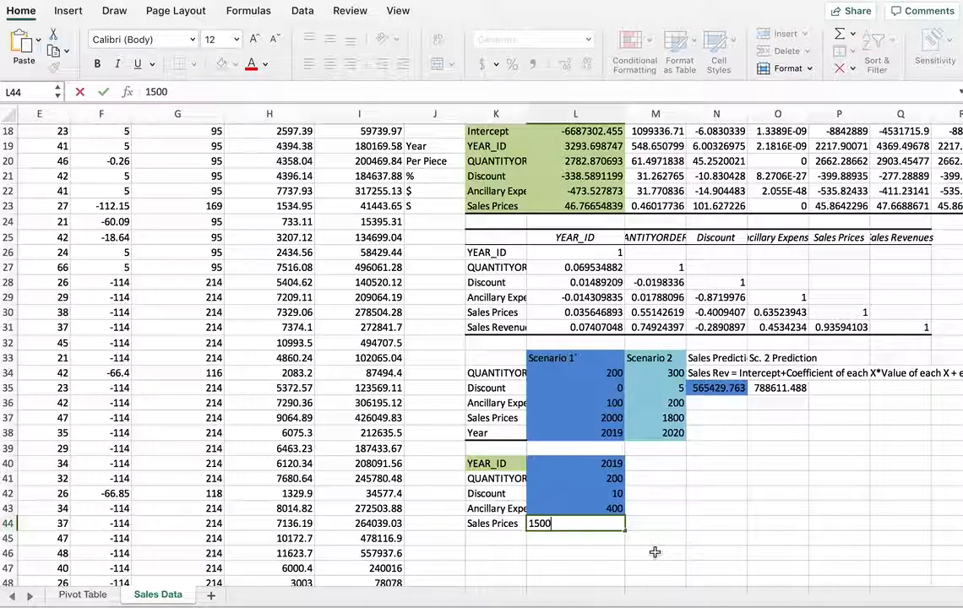
pyautogui.press('Return')
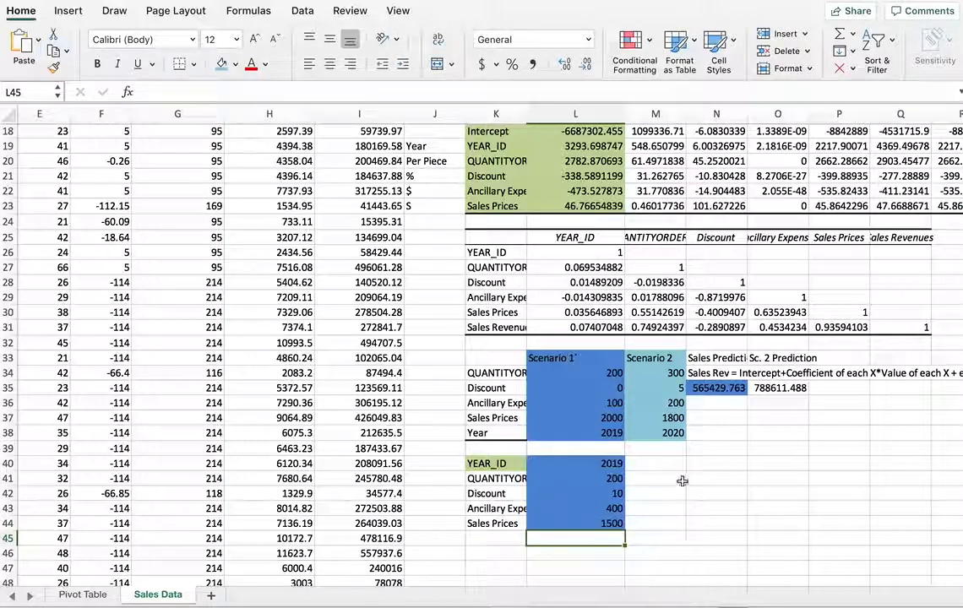
# Predict the sales revenue in M40 by adding the intercept to the SUMPRODUCT of coefficients and inputs, =L18+SUMPRODUCT(L19:L23,L40:L44)
pyautogui.click(661, 464)
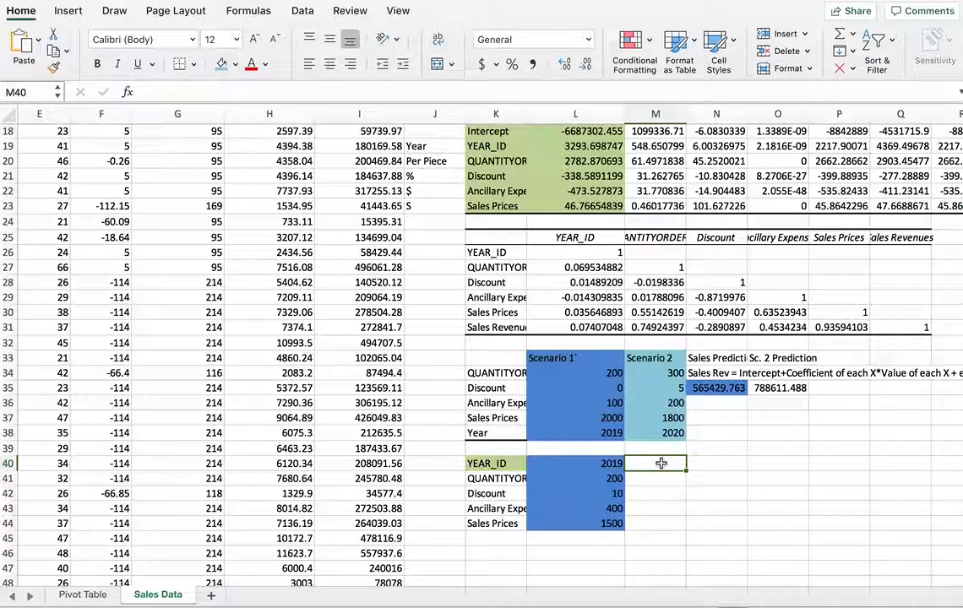
pyautogui.write('=')
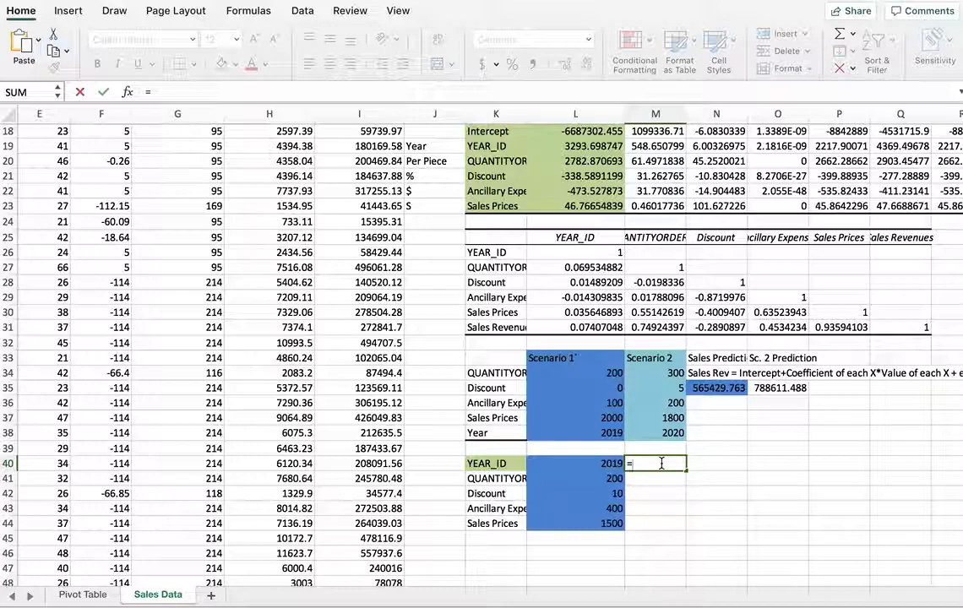
pyautogui.click(575, 132)
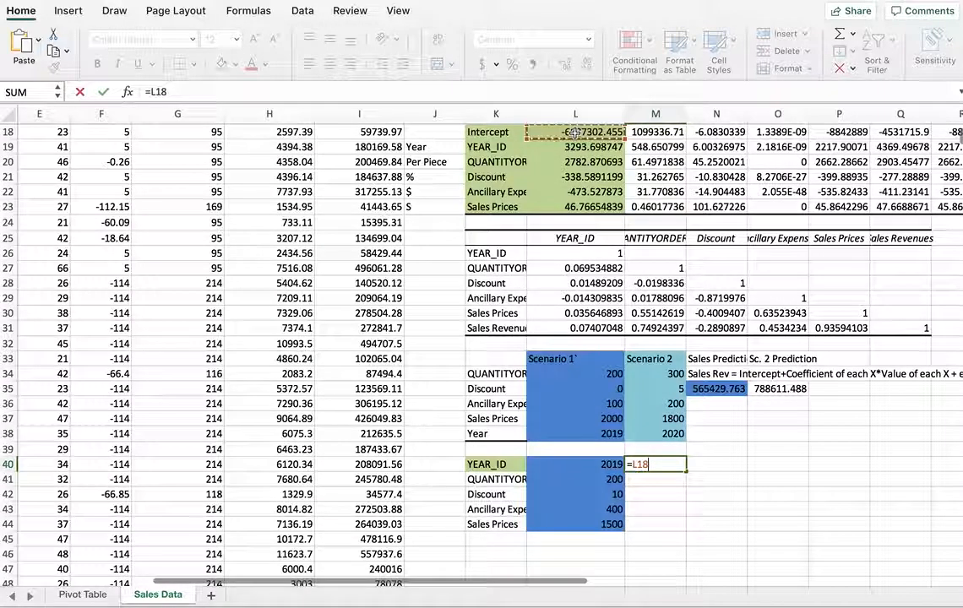
pyautogui.write('+sum')
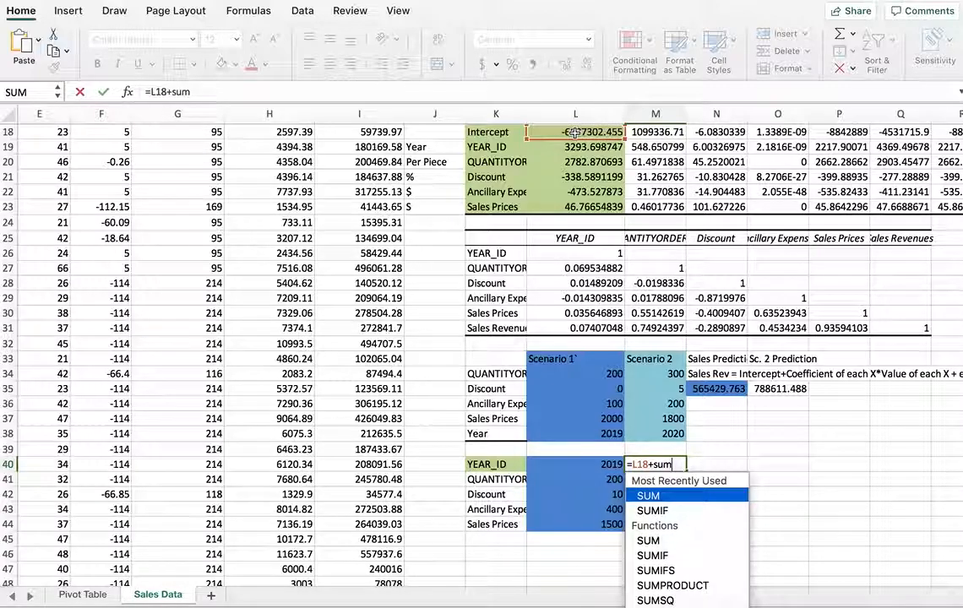
pyautogui.write('product(')
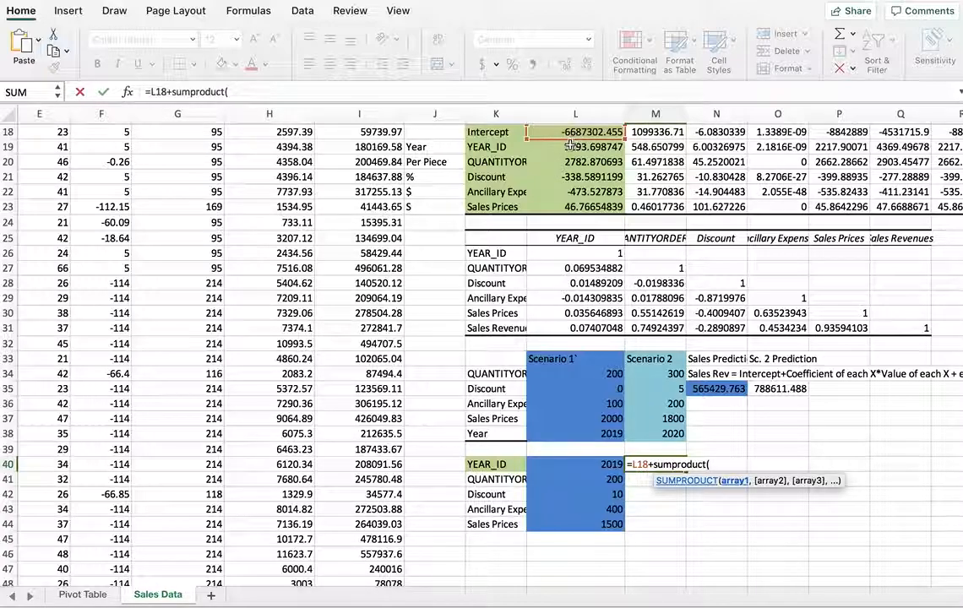
pyautogui.moveTo(570, 147); pyautogui.dragTo(571, 206)
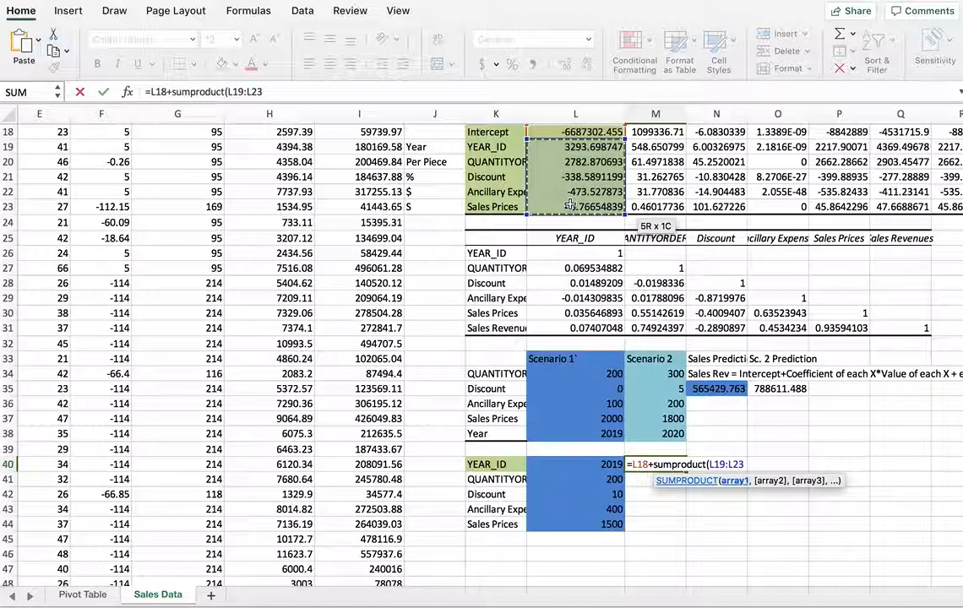
pyautogui.write(',')
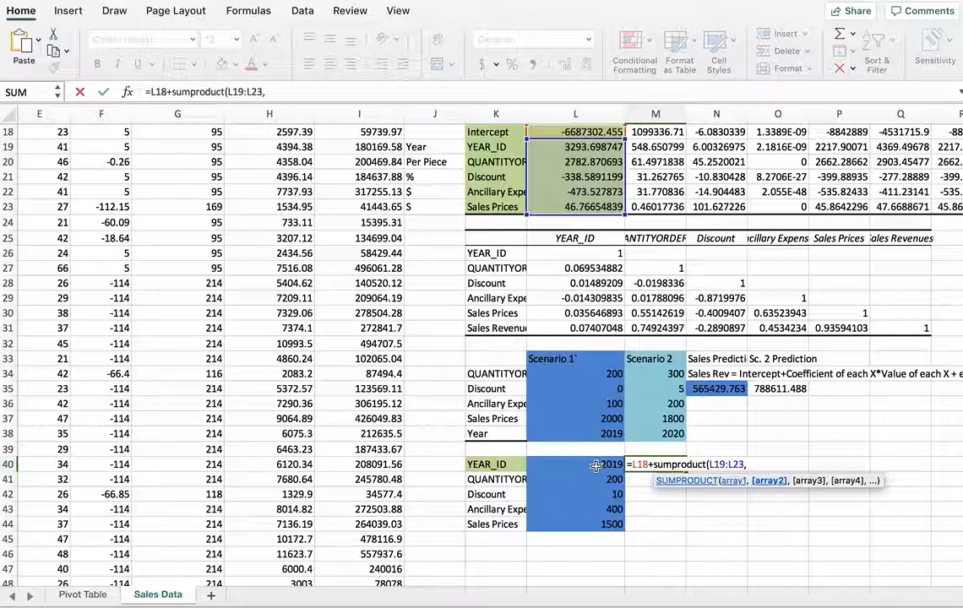
pyautogui.moveTo(596, 466); pyautogui.dragTo(595, 524)
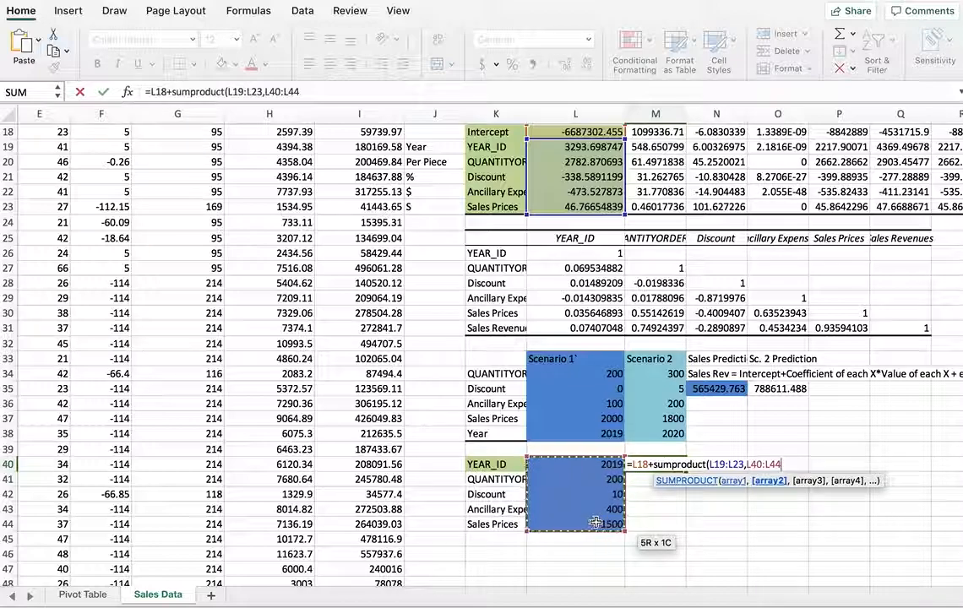
pyautogui.write(')')
pyautogui.press('Return')
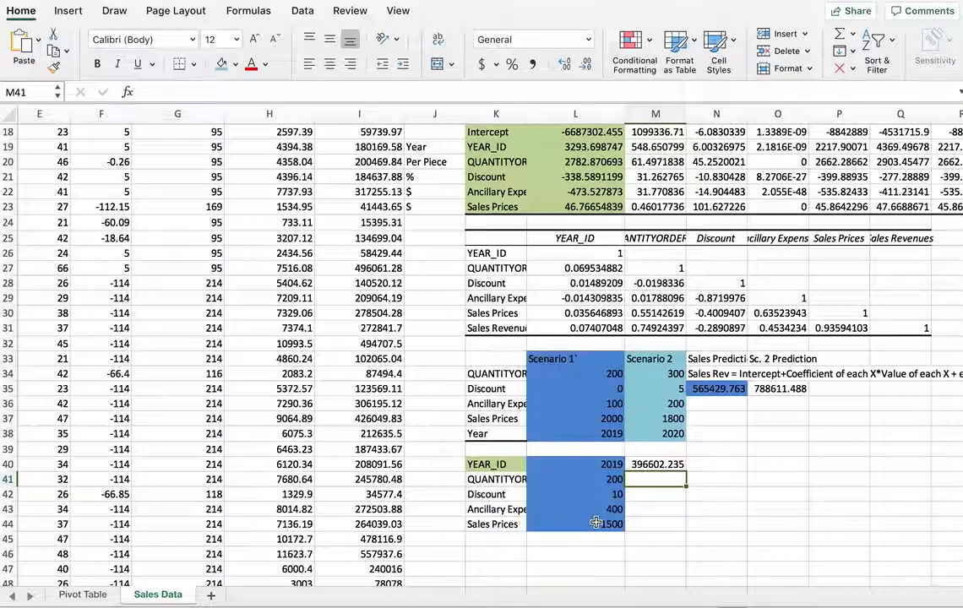
pyautogui.click(668, 463)
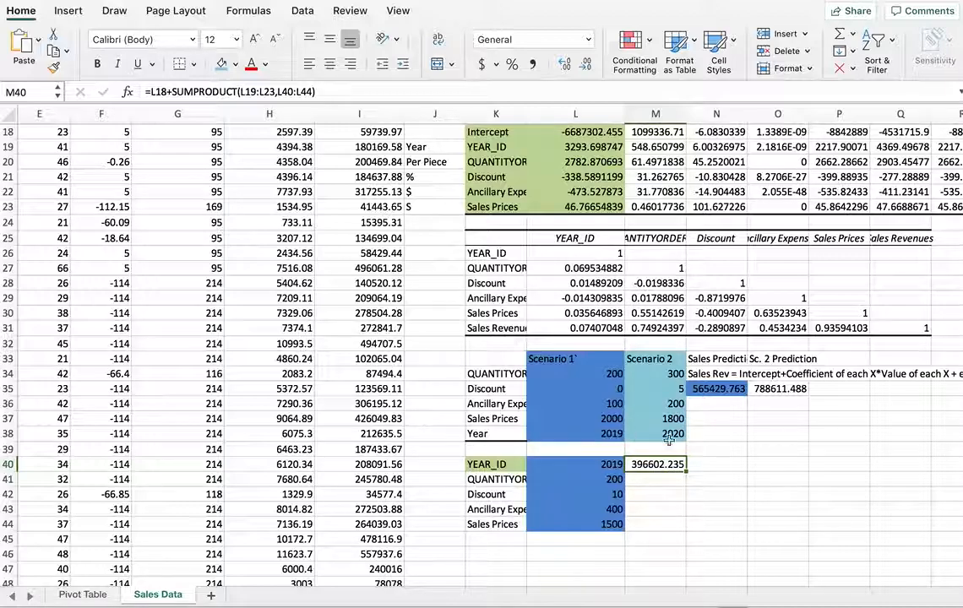
pyautogui.click(701, 464)
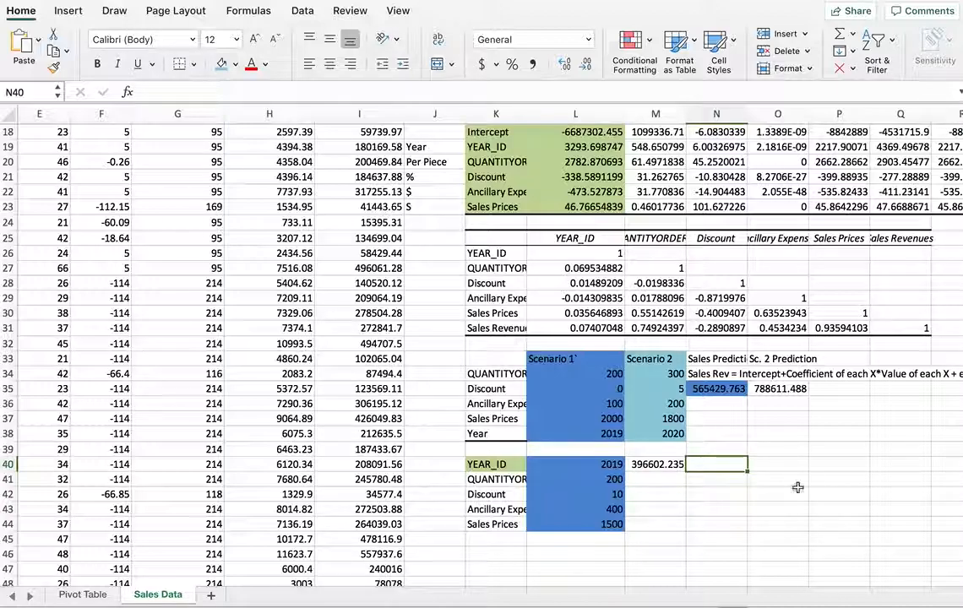
pyautogui.click(894, 607)
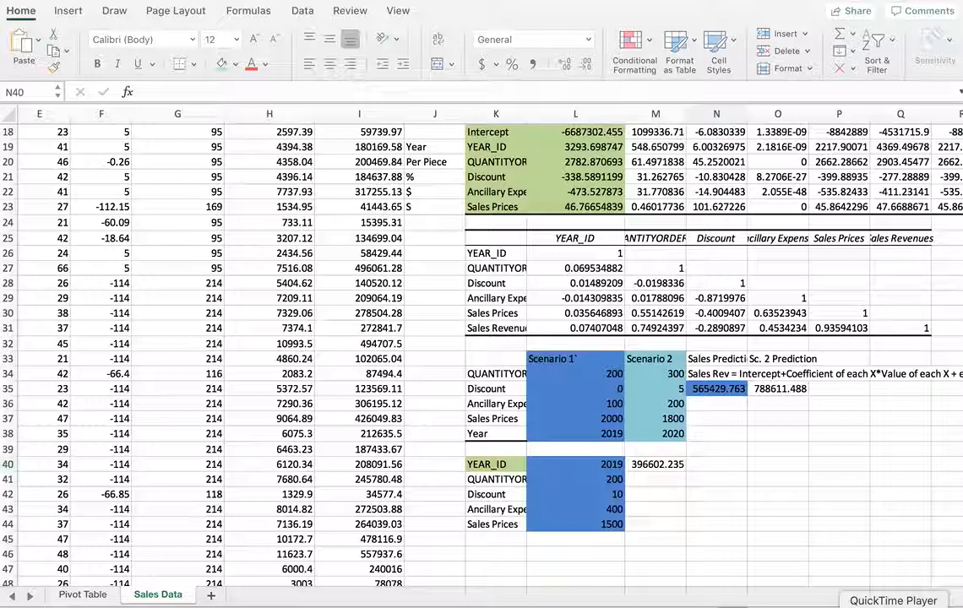